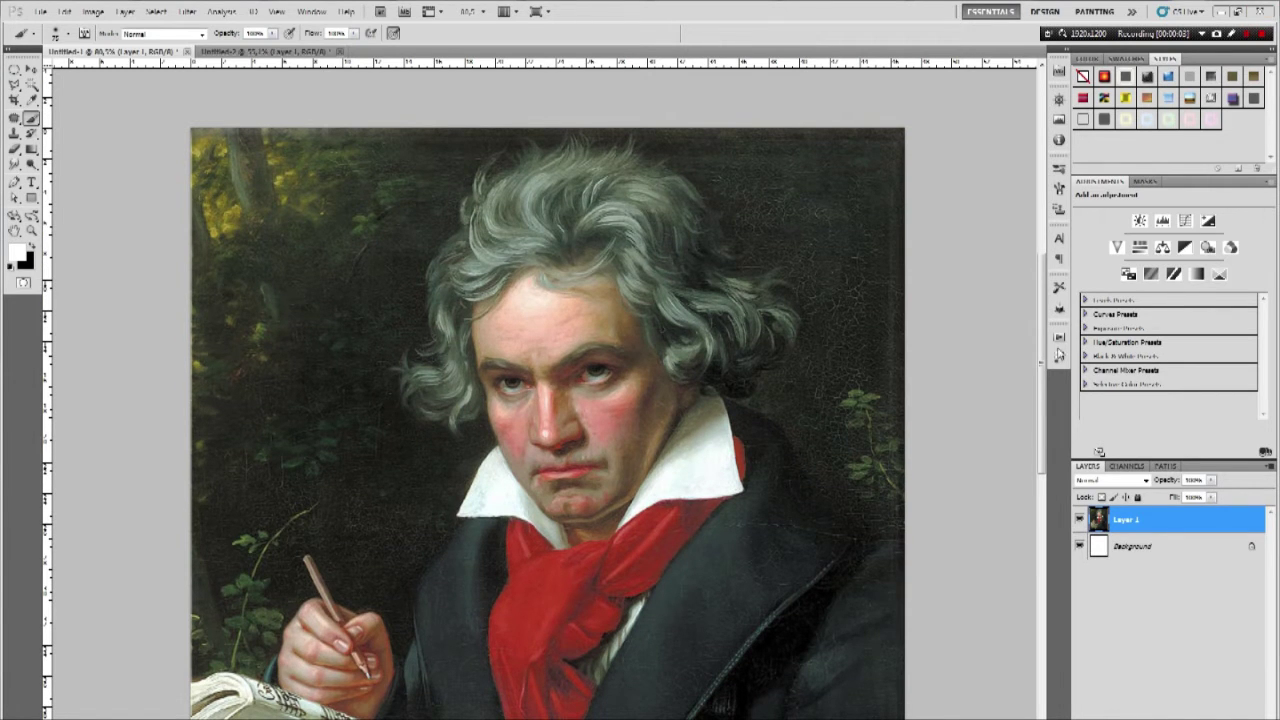
mouse_move(1043, 440)
mouse_down()
mouse_move(1046, 490)
mouse_move(1046, 445)
mouse_up()
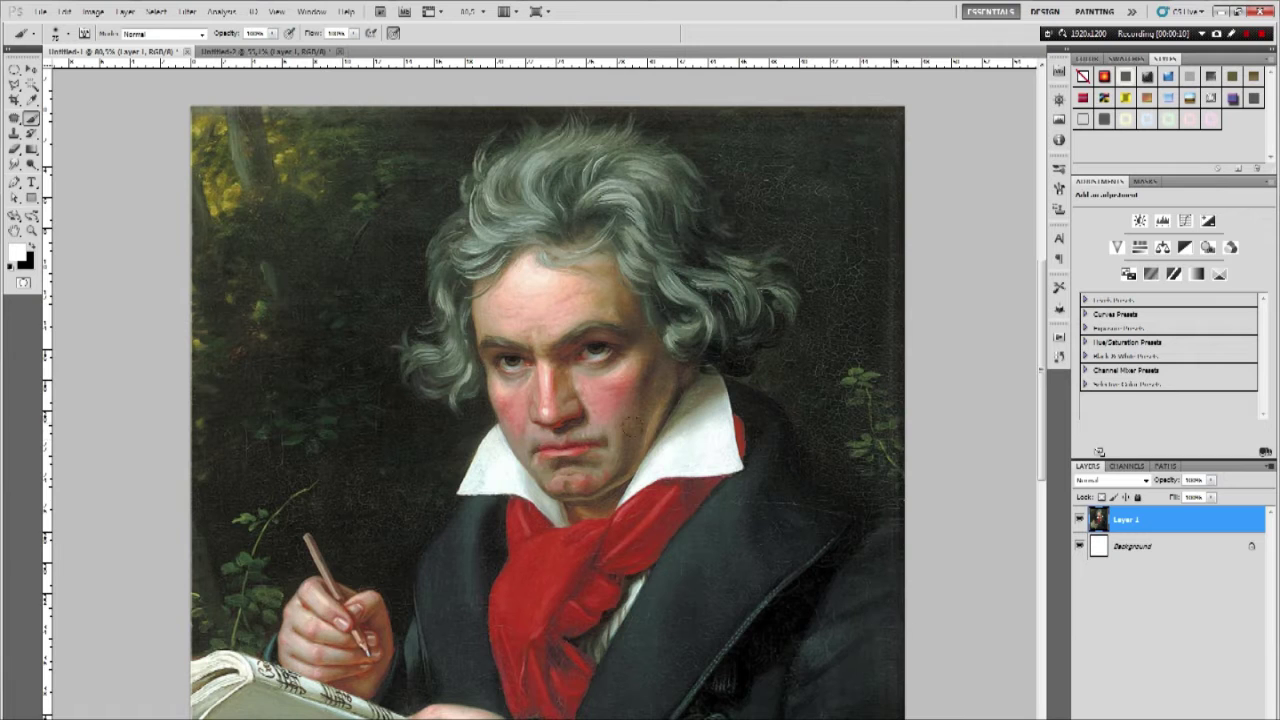
scroll(544, 434, down, 1)
scroll(499, 420, up, 2)
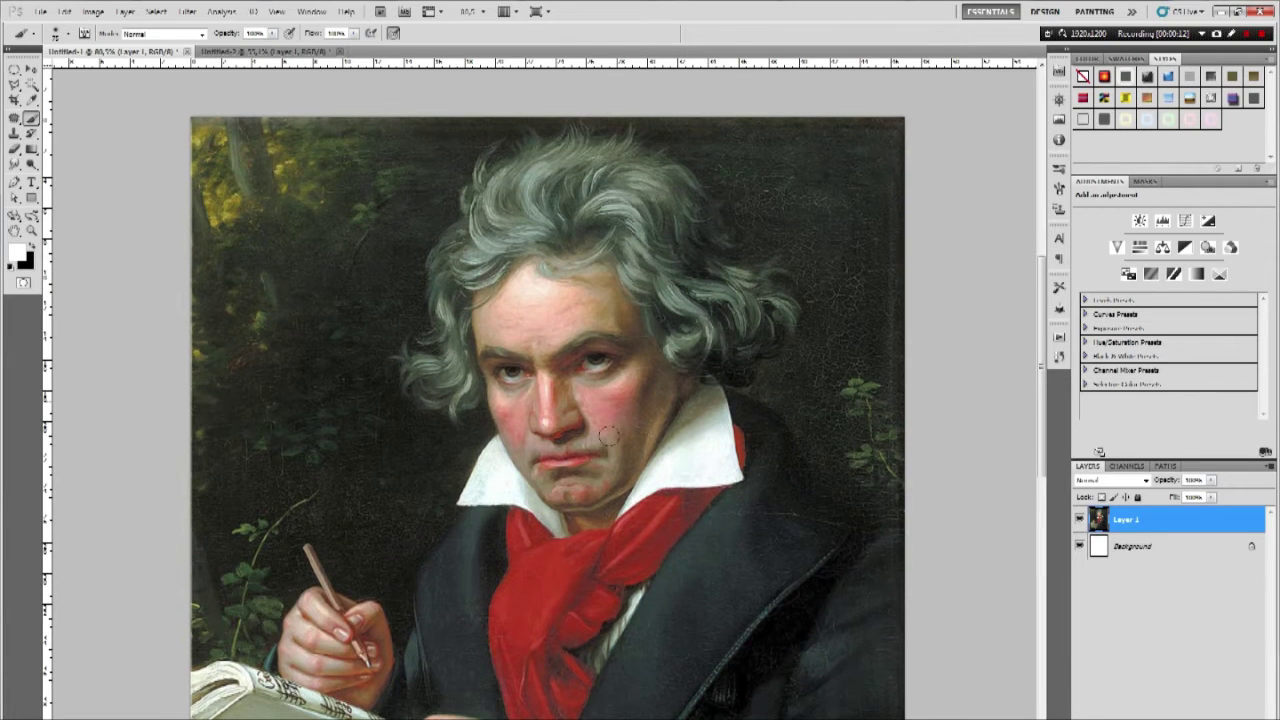
scroll(560, 436, down, 2)
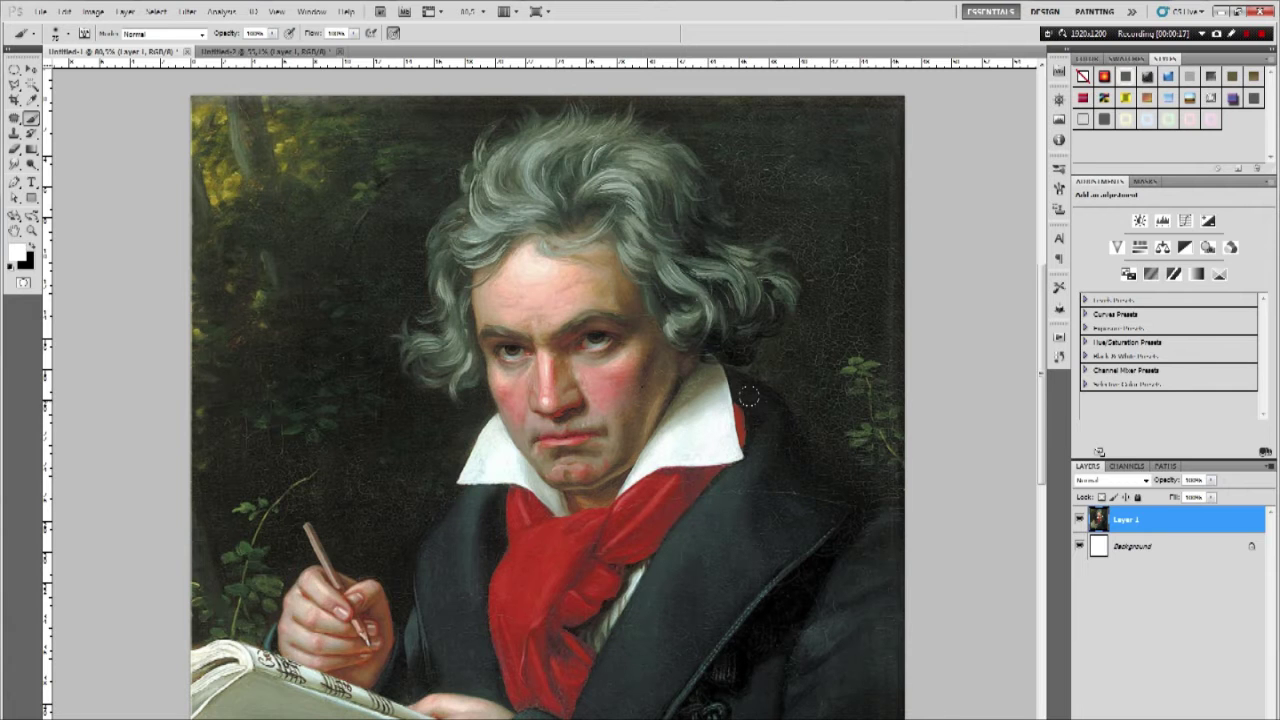
scroll(760, 476, up, 4)
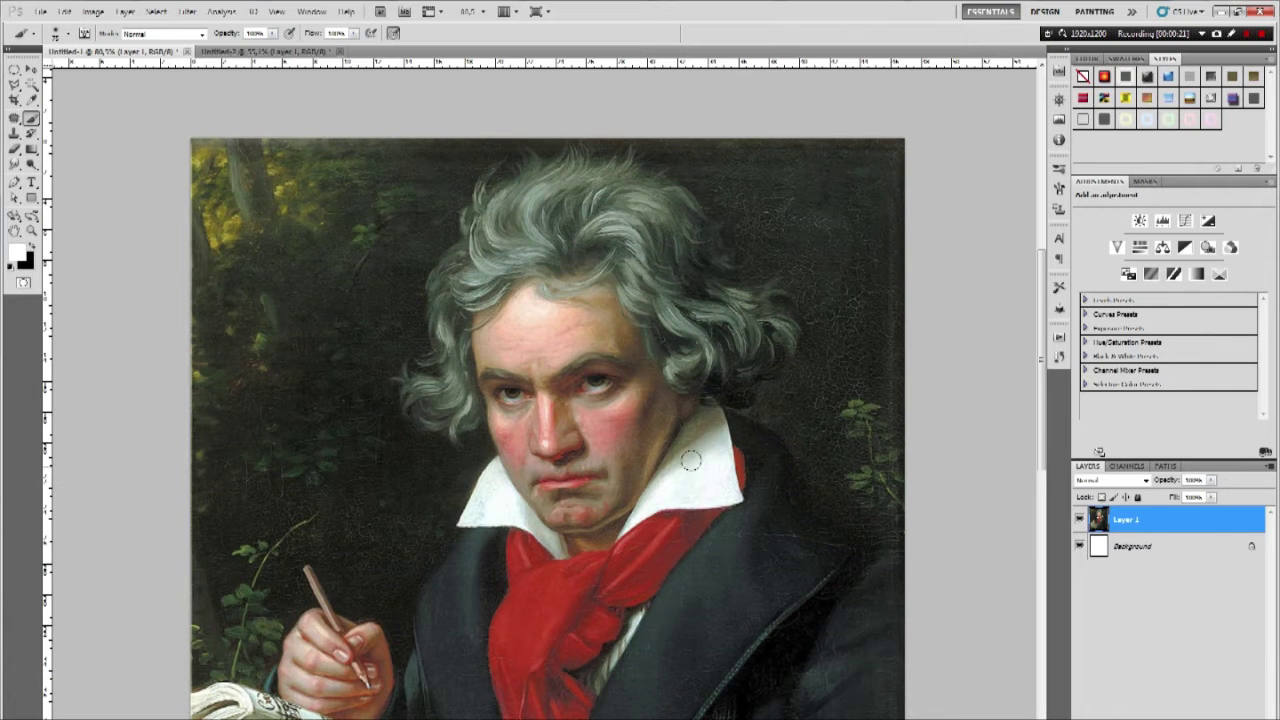
scroll(688, 458, down, 4)
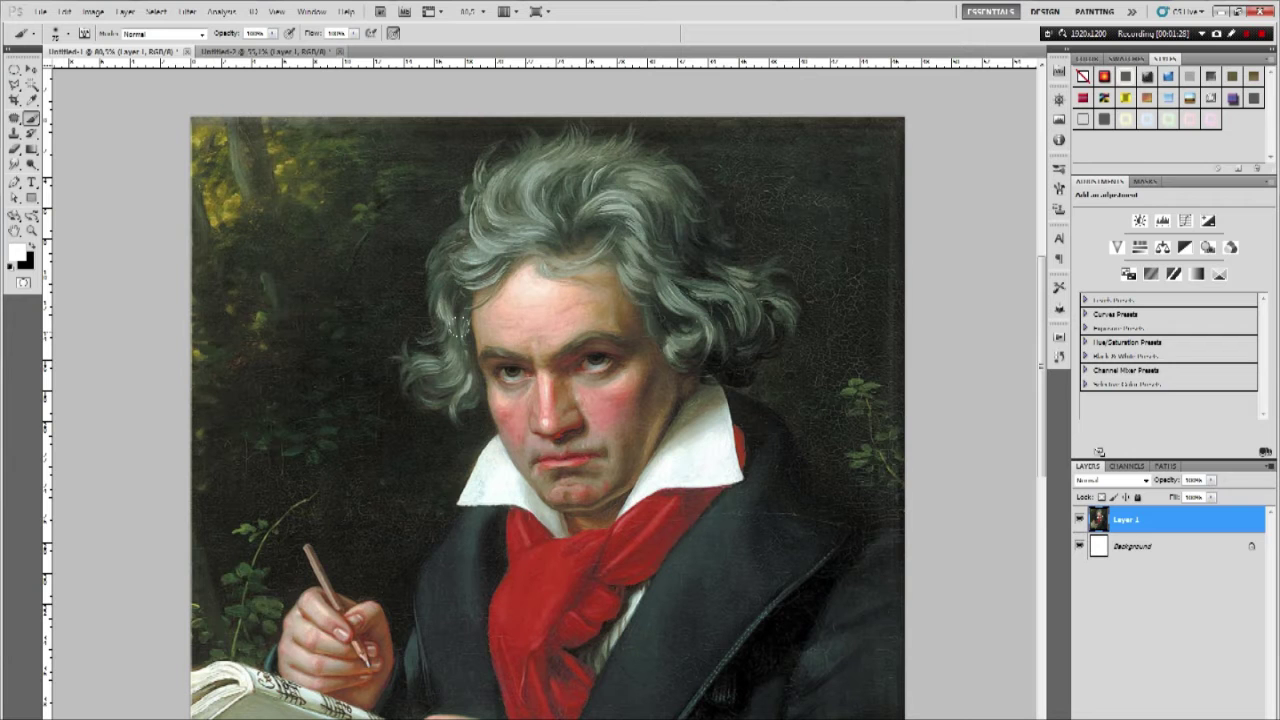
- Copy the whole bearded man's photo from the second document and paste it into the Beethoven painting as a new layer
key(ctrl+Tab)
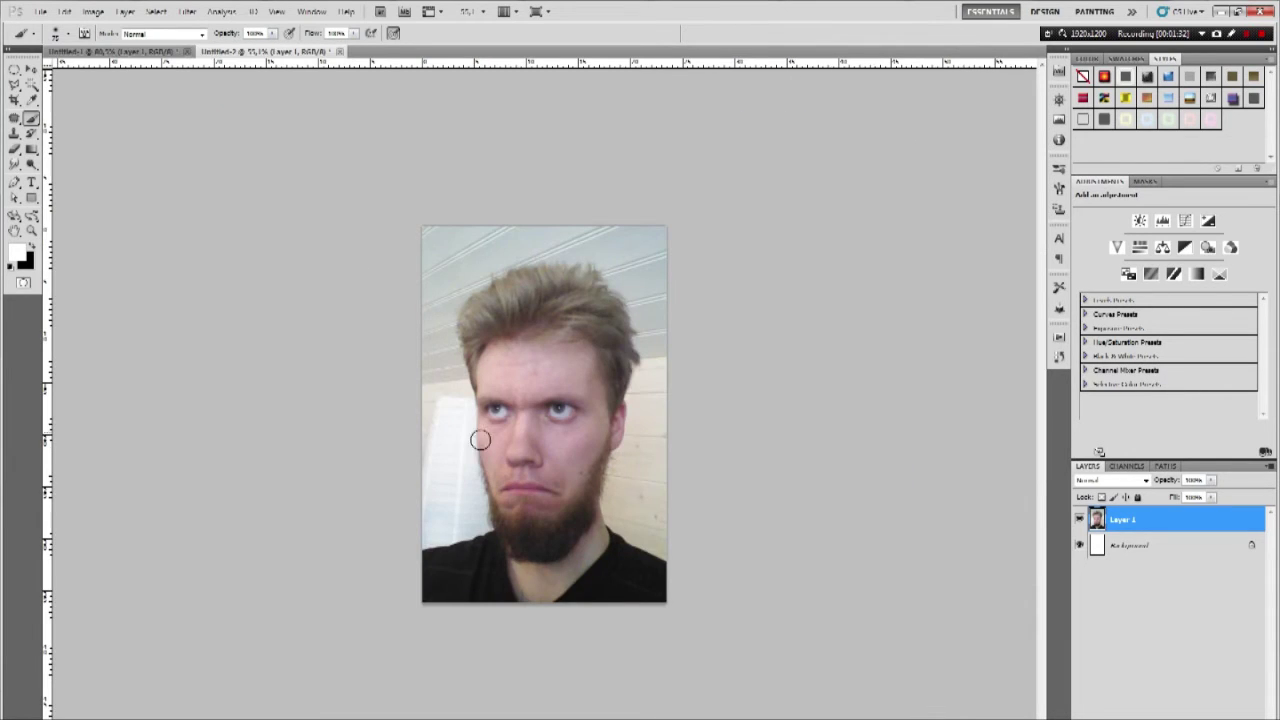
key(ctrl+plus)
key(ctrl+plus)
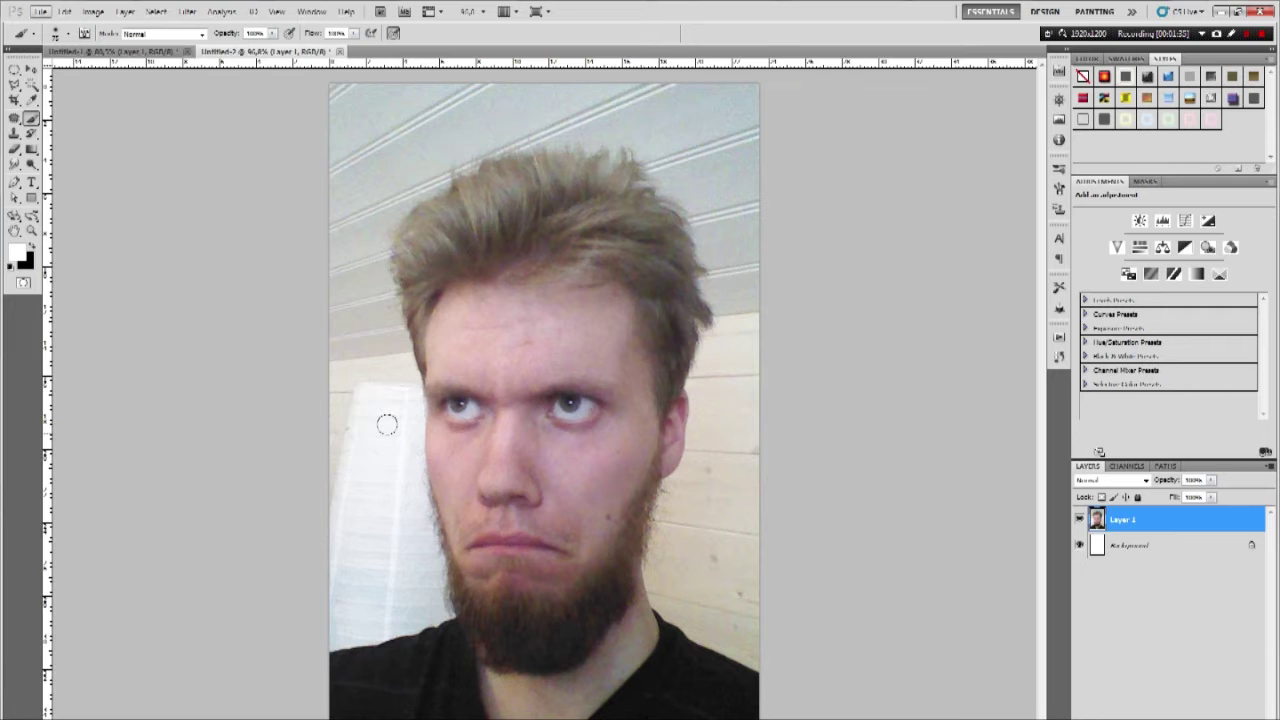
key(ctrl+minus)
key(ctrl+minus)
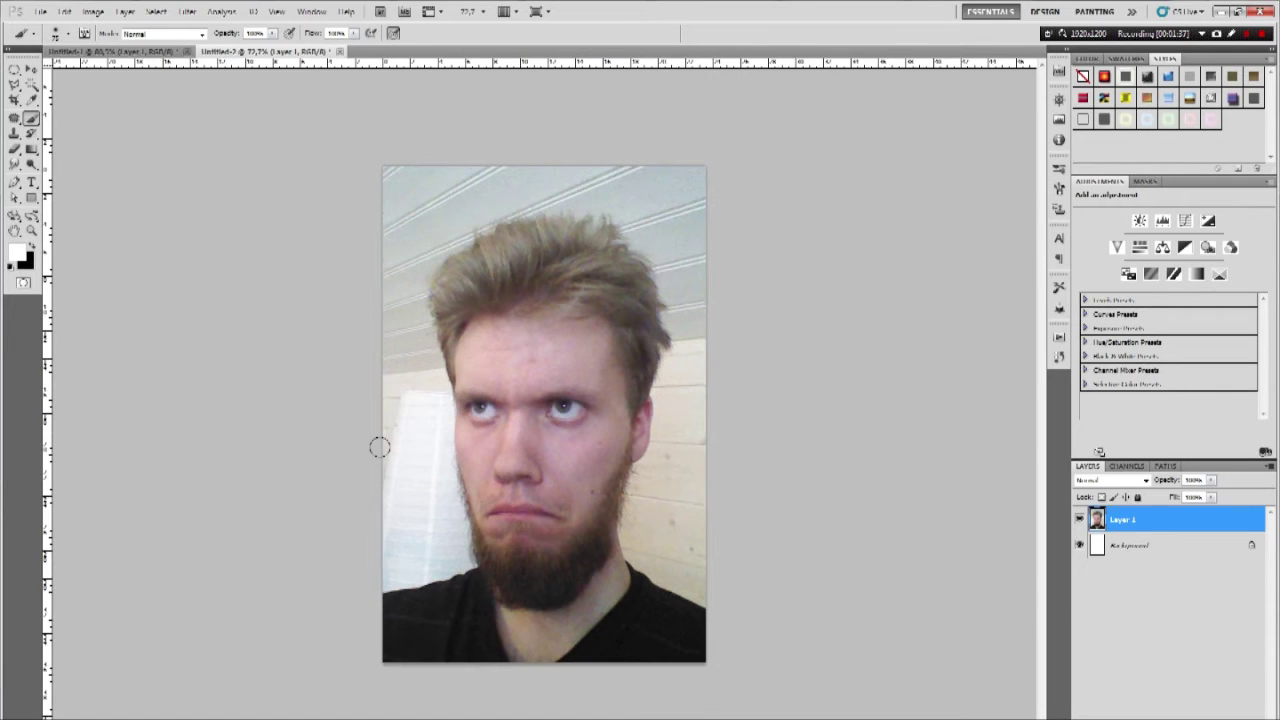
key(ctrl+plus)
key(ctrl+minus)
key(ctrl+a)
key(v)
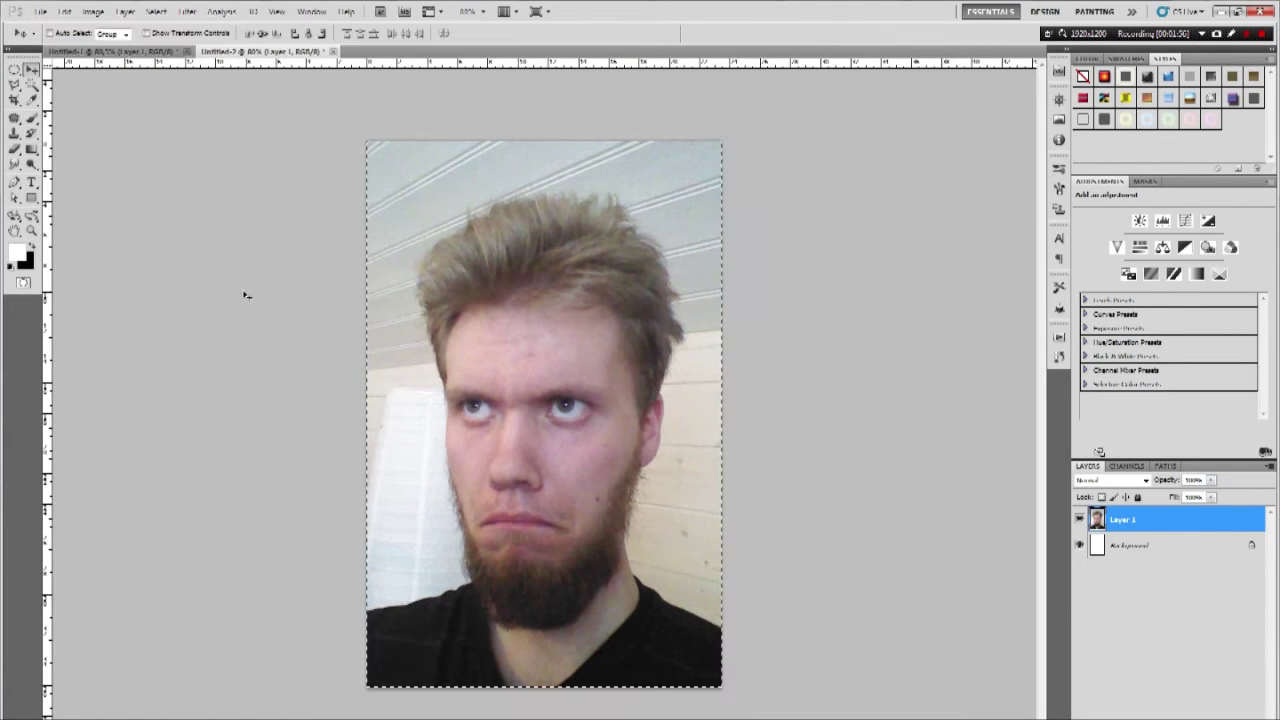
click(160, 51)
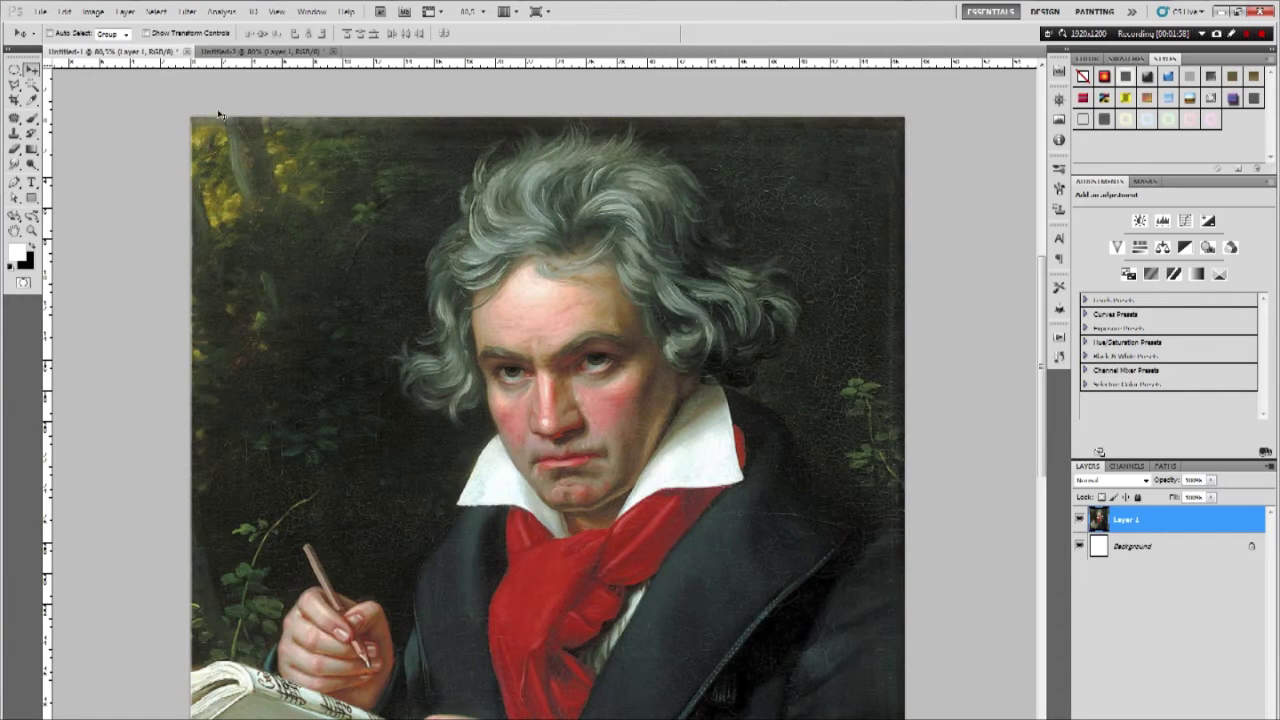
scroll(547, 308, up, 3)
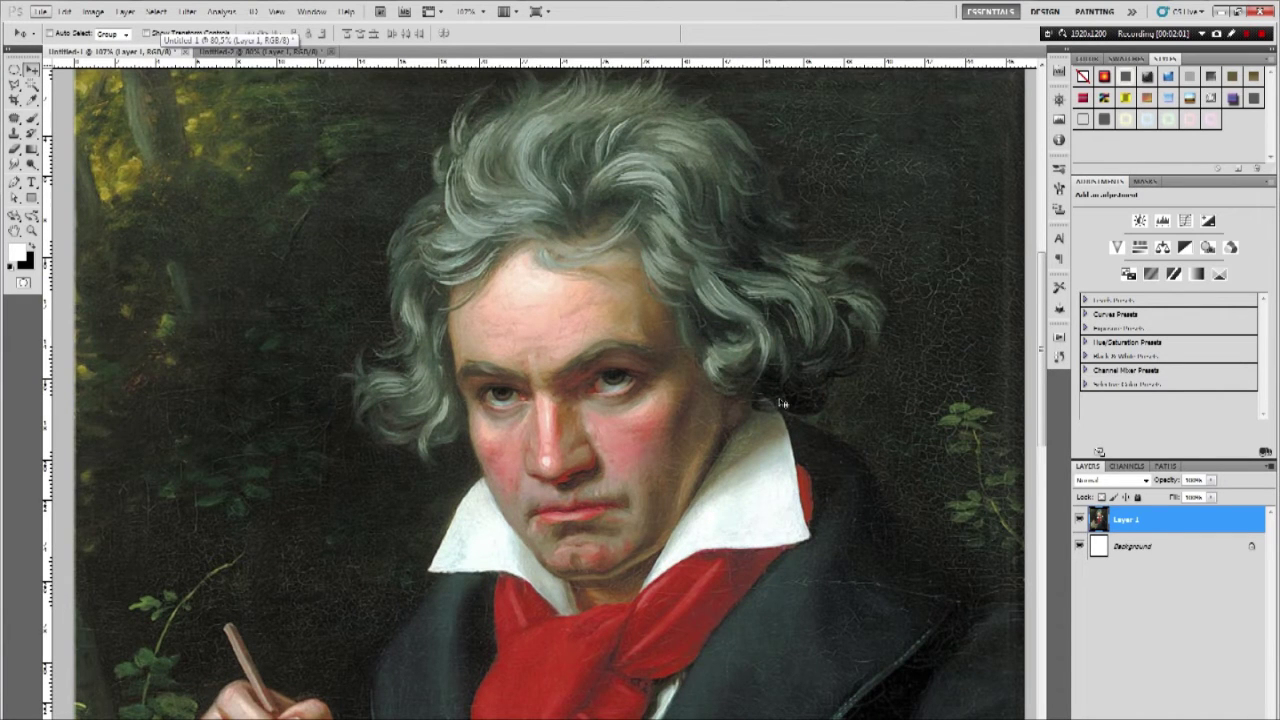
key(ctrl+v)
scroll(752, 425, down, 3)
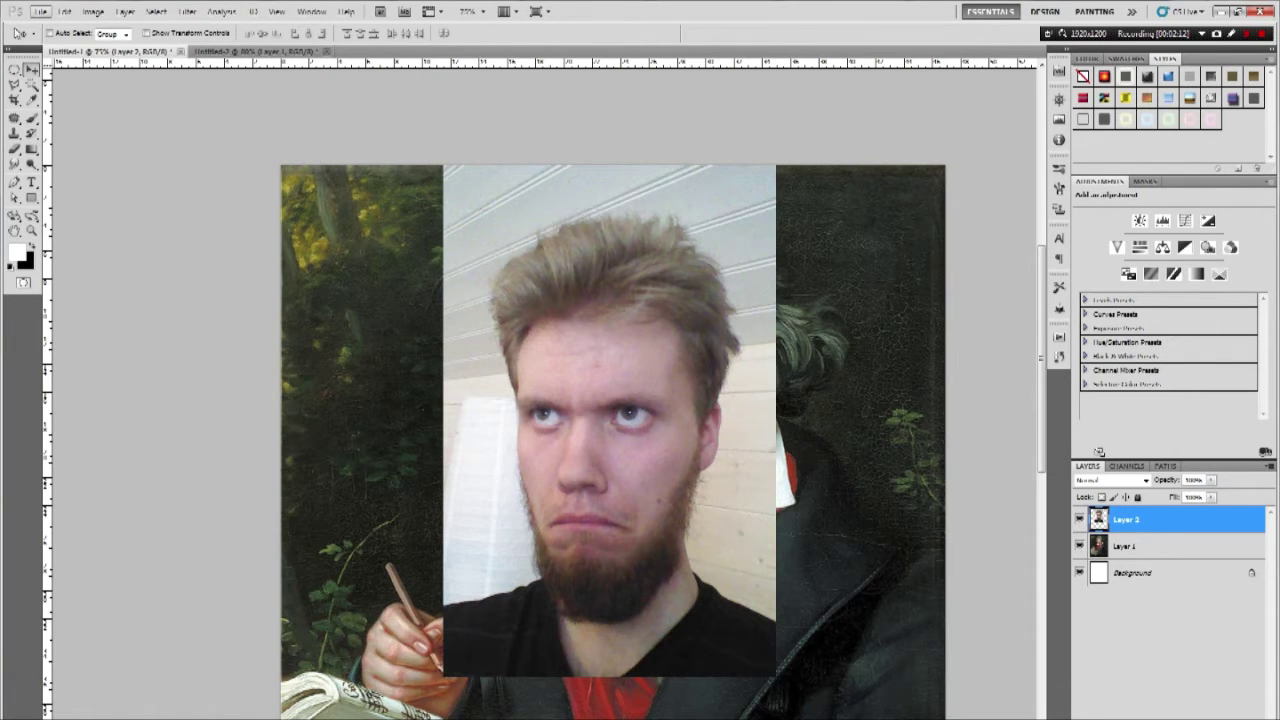
- Lower the pasted photo's opacity to 50% and move, rotate and scale it to overlap Beethoven's face
drag(502, 286, 535, 300)
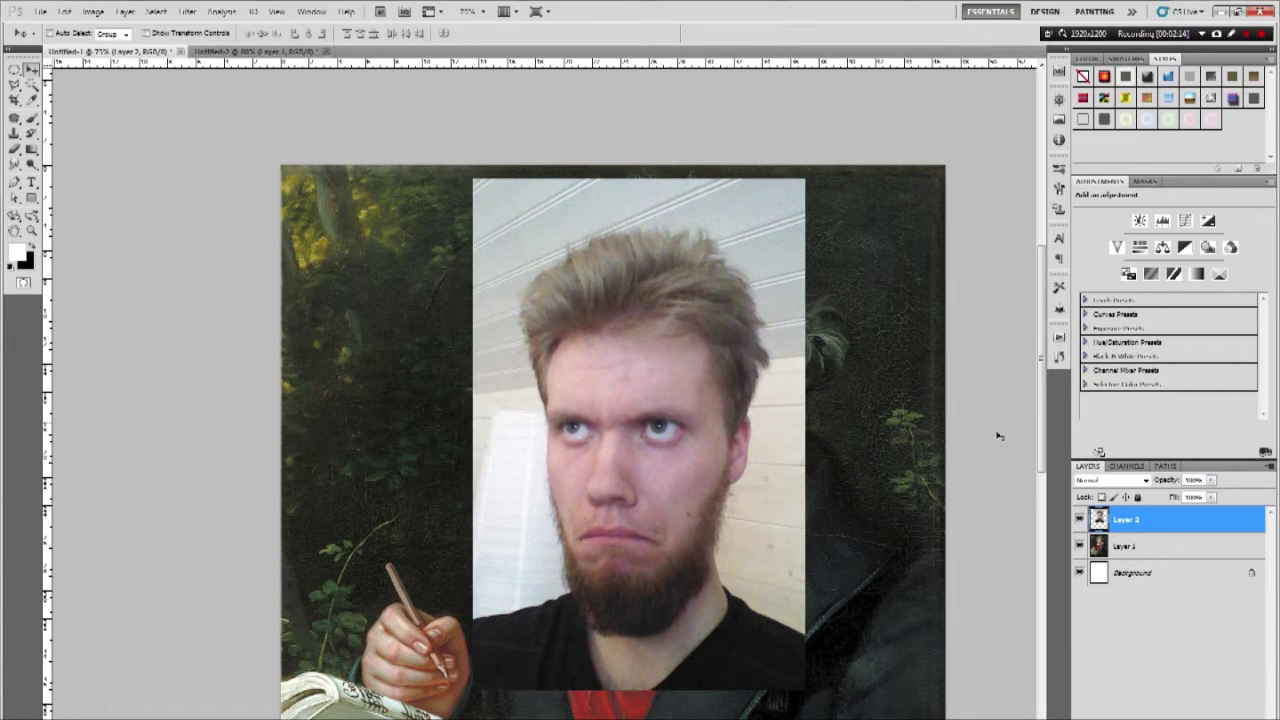
click(1212, 481)
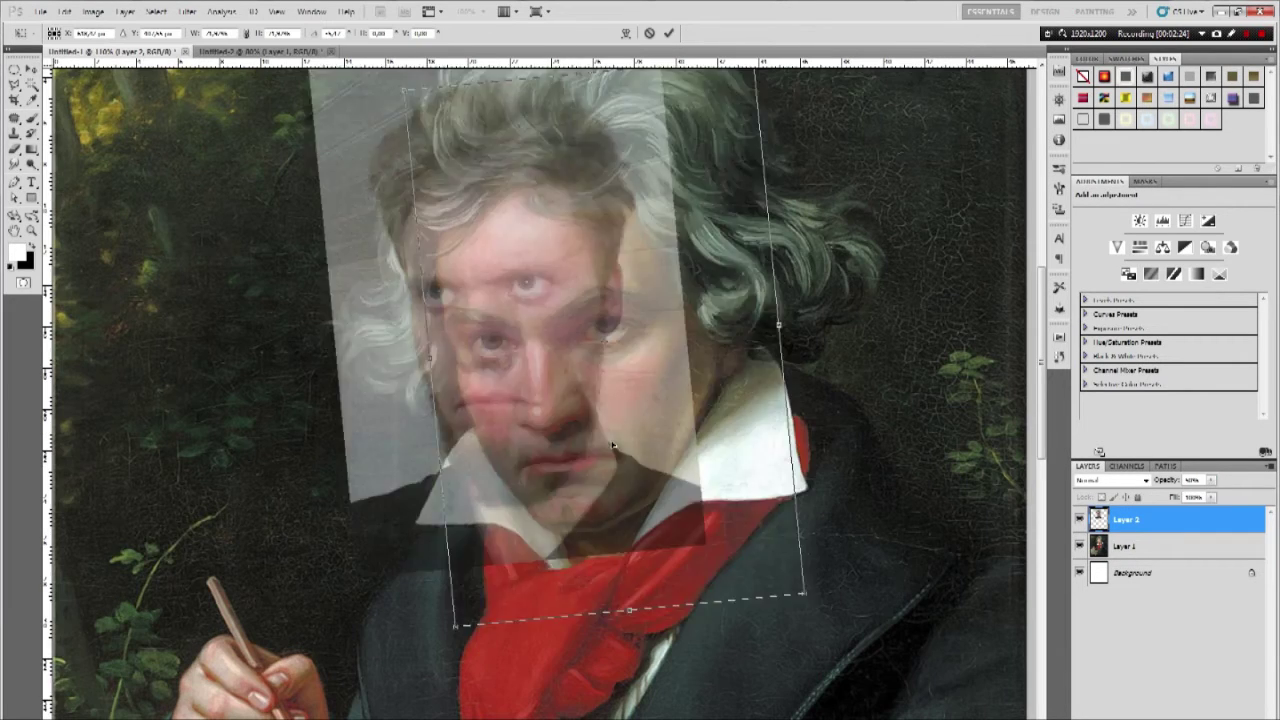
drag(705, 365, 705, 470)
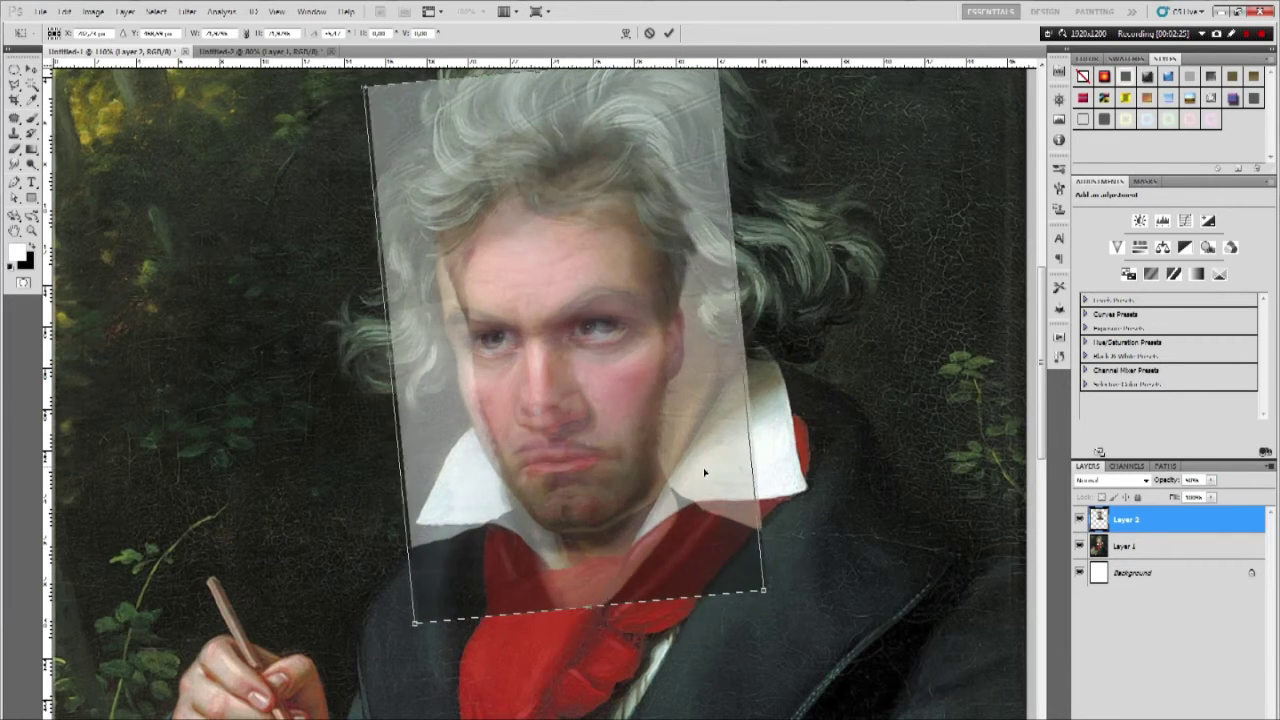
drag(882, 484, 883, 475)
drag(771, 590, 781, 604)
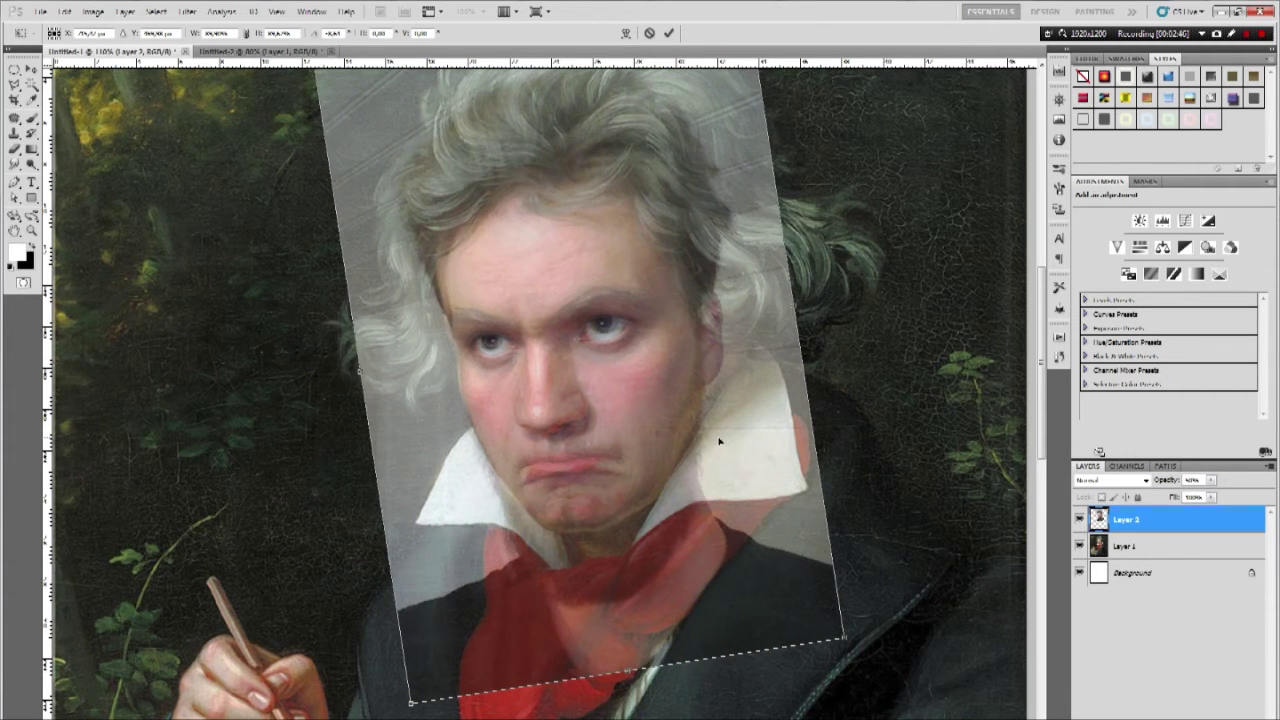
- Fine-tune the semi-transparent photo's position so its eyes, nose and mouth line up with the painted face
drag(719, 441, 718, 442)
key(Left)
key(Left)
key(Left)
key(Right)
key(Up)
key(Up)
key(Up)
key(Left)
key(Left)
key(Left)
key(Right)
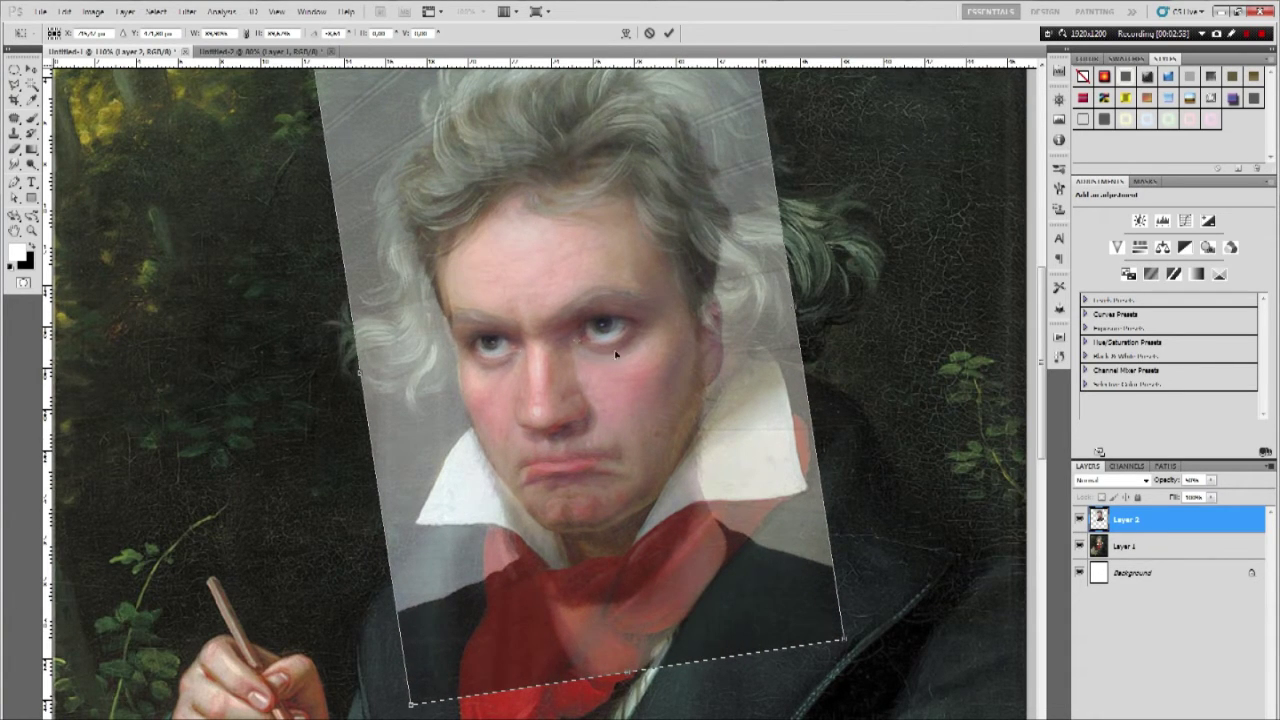
- Apply the transformation and restore the photo layer's opacity to 100%
click(1210, 481)
drag(1212, 494, 1250, 496)
key(Return)
click(1211, 480)
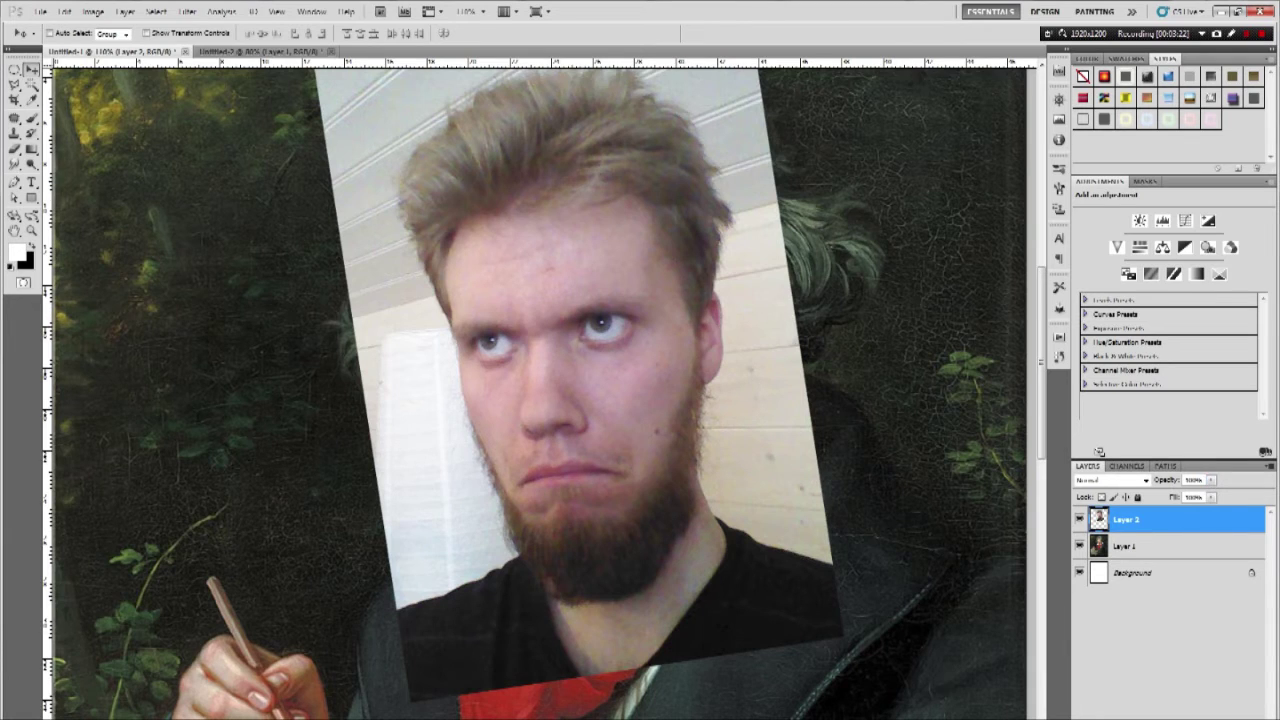
- Add a layer mask to the photo layer and brush black around the face to reveal Beethoven's hair, collar, clothing and background
click(1176, 717)
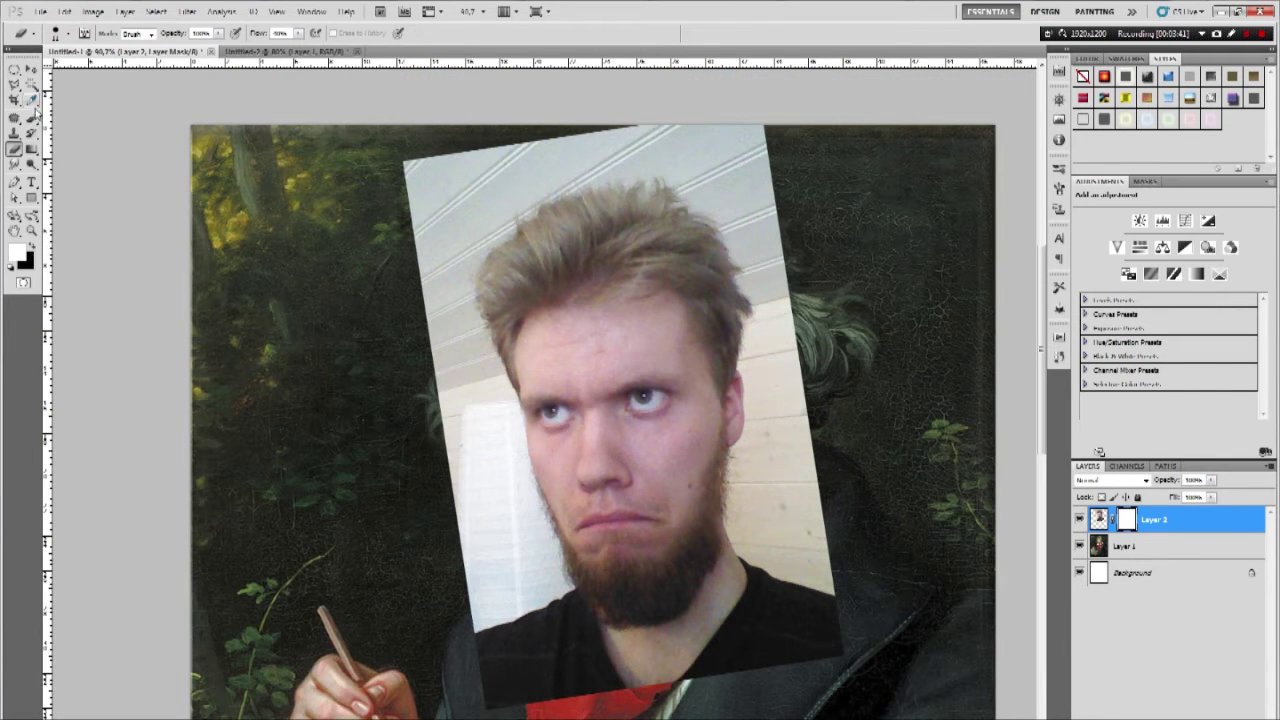
click(31, 117)
click(31, 246)
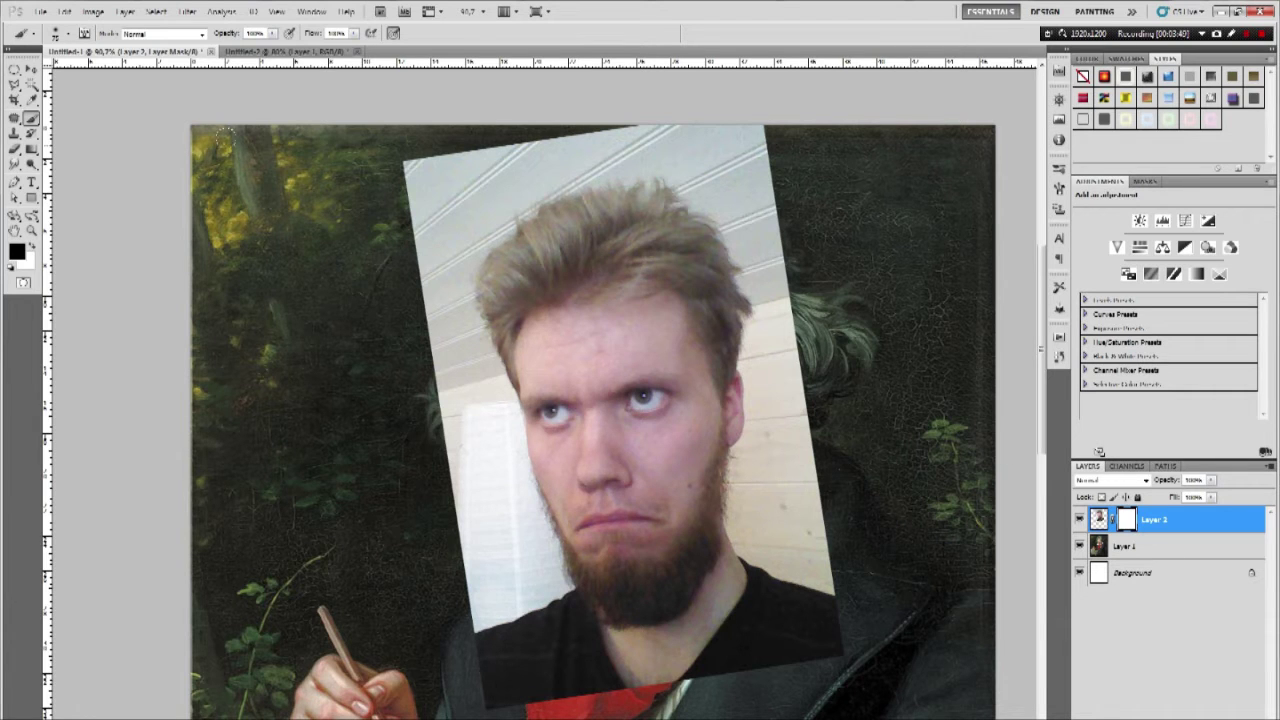
mouse_move(362, 266)
mouse_down()
mouse_move(440, 262)
mouse_move(620, 150)
mouse_move(737, 140)
mouse_move(540, 185)
mouse_move(770, 205)
mouse_move(560, 225)
mouse_move(791, 288)
mouse_move(498, 262)
mouse_up()
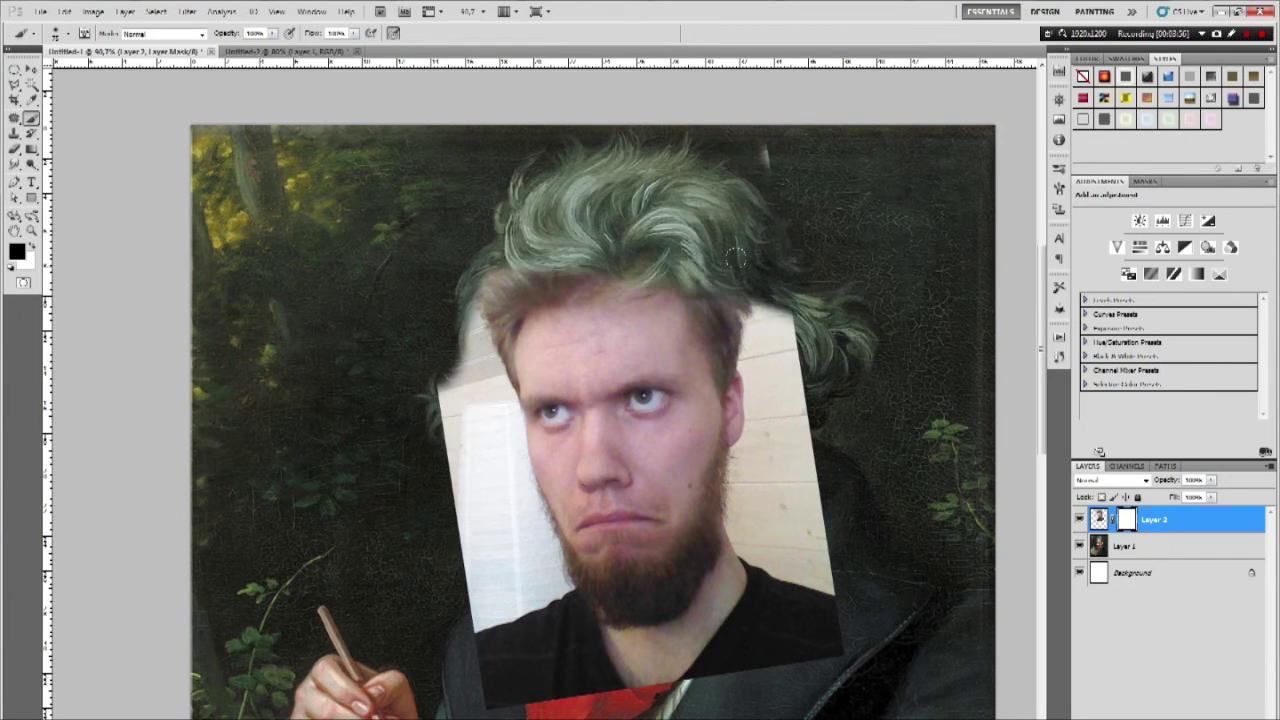
mouse_move(707, 283)
mouse_down()
mouse_move(758, 369)
mouse_move(746, 311)
mouse_move(766, 317)
mouse_move(772, 296)
mouse_move(765, 385)
mouse_move(767, 345)
mouse_move(749, 361)
mouse_move(748, 309)
mouse_move(761, 703)
mouse_move(814, 563)
mouse_move(787, 599)
mouse_move(790, 662)
mouse_up()
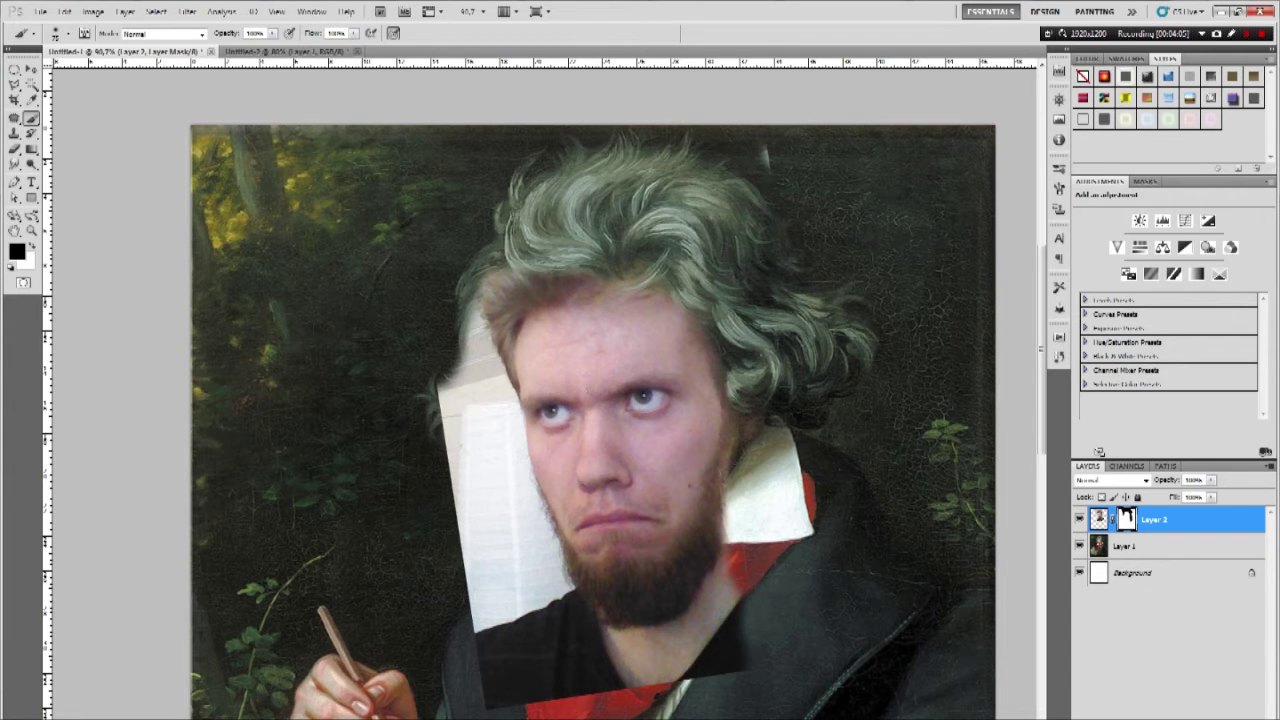
mouse_move(505, 330)
mouse_down()
mouse_move(560, 276)
mouse_move(515, 302)
mouse_move(588, 296)
mouse_up()
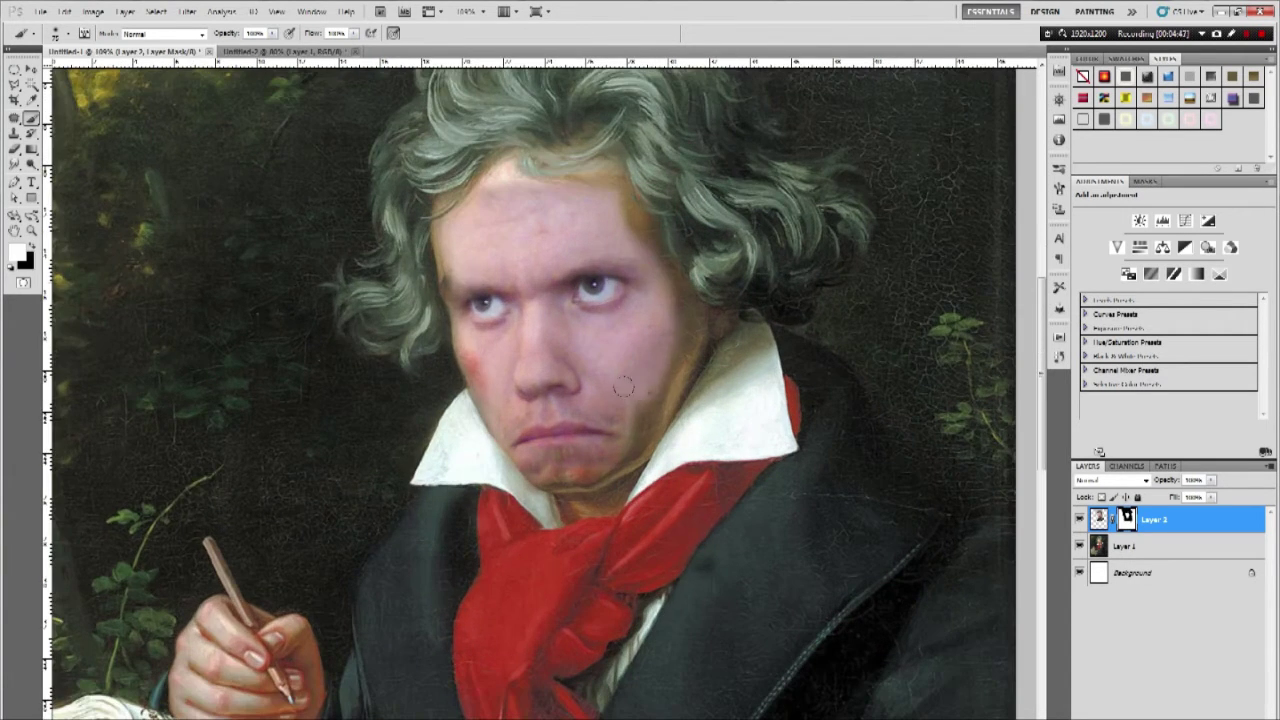
- Shift the masked face slightly to the right within the painted head
scroll(552, 532, down, 3)
scroll(573, 280, up, 2)
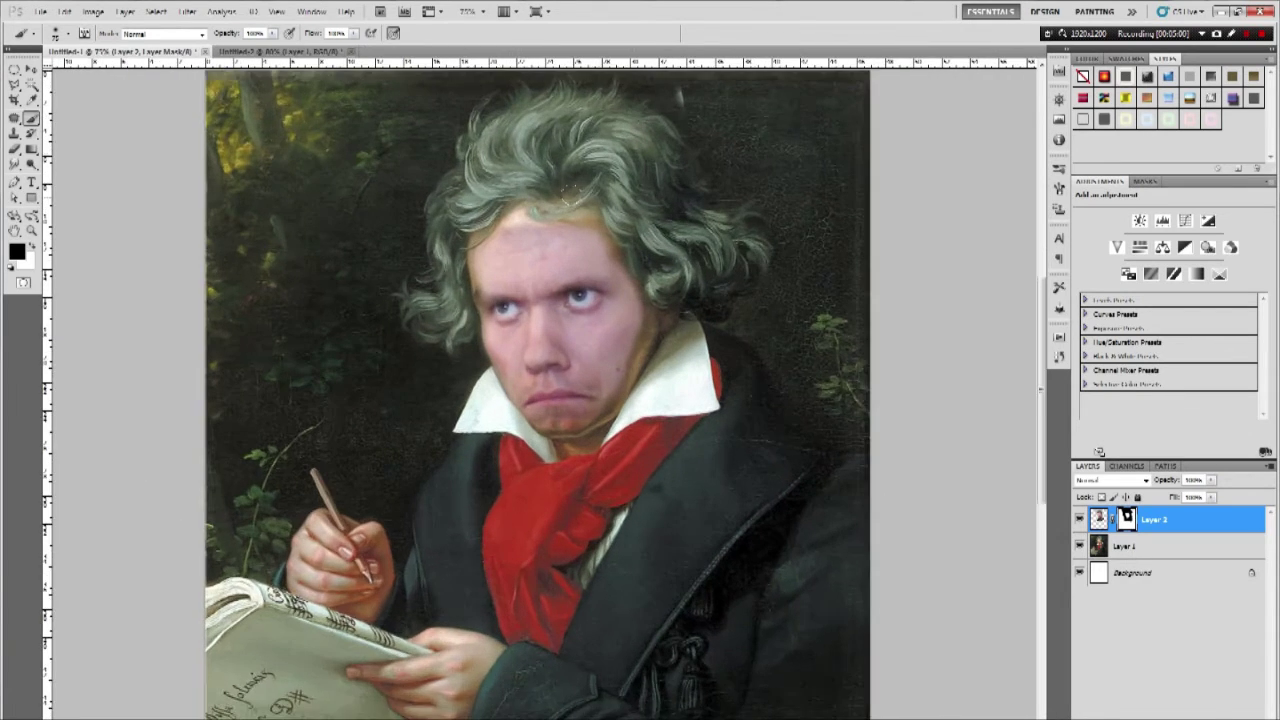
scroll(672, 364, up, 2)
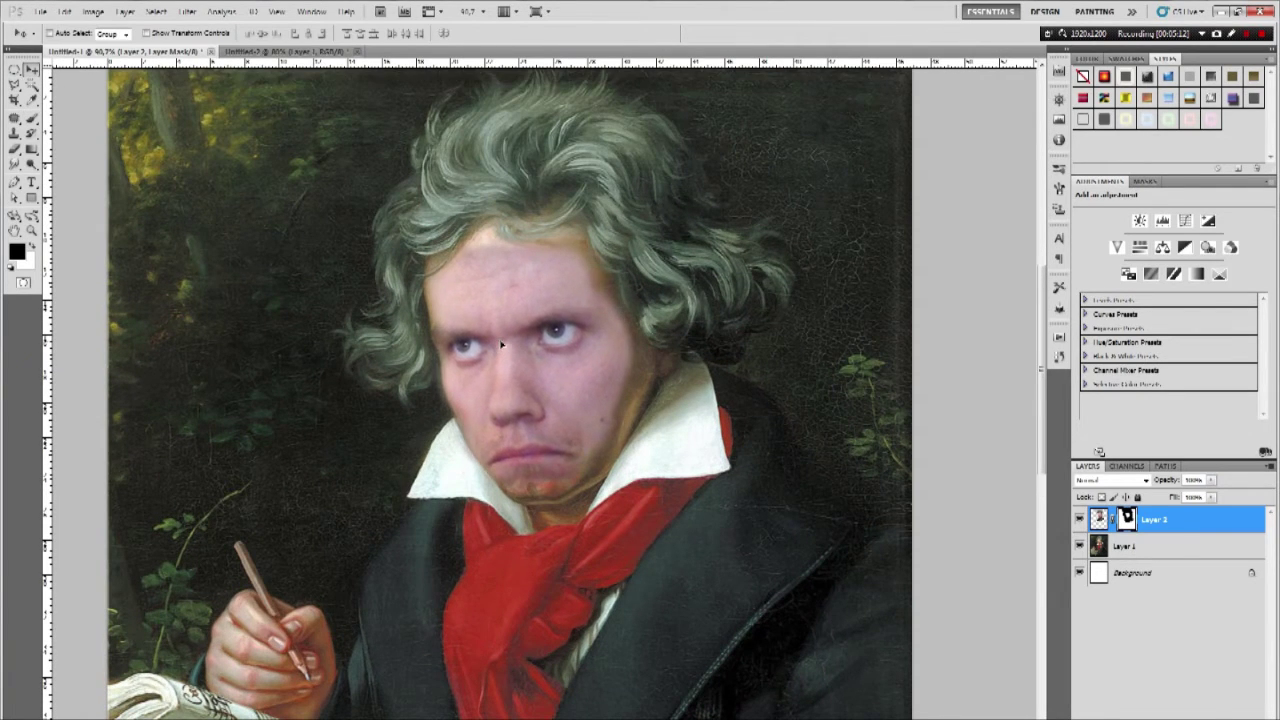
drag(510, 355, 570, 350)
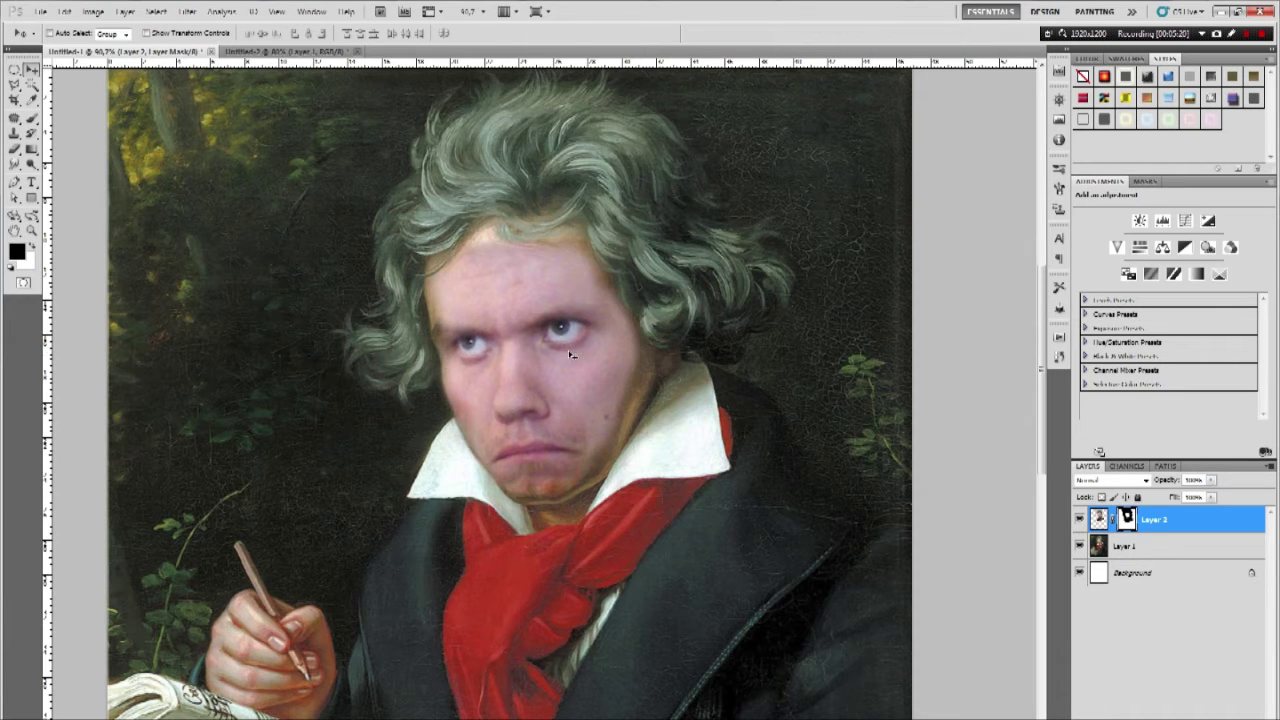
- Rotate the masked face slightly counterclockwise, move it up a little and apply the transformation
scroll(568, 351, down, 4)
scroll(634, 346, up, 2)
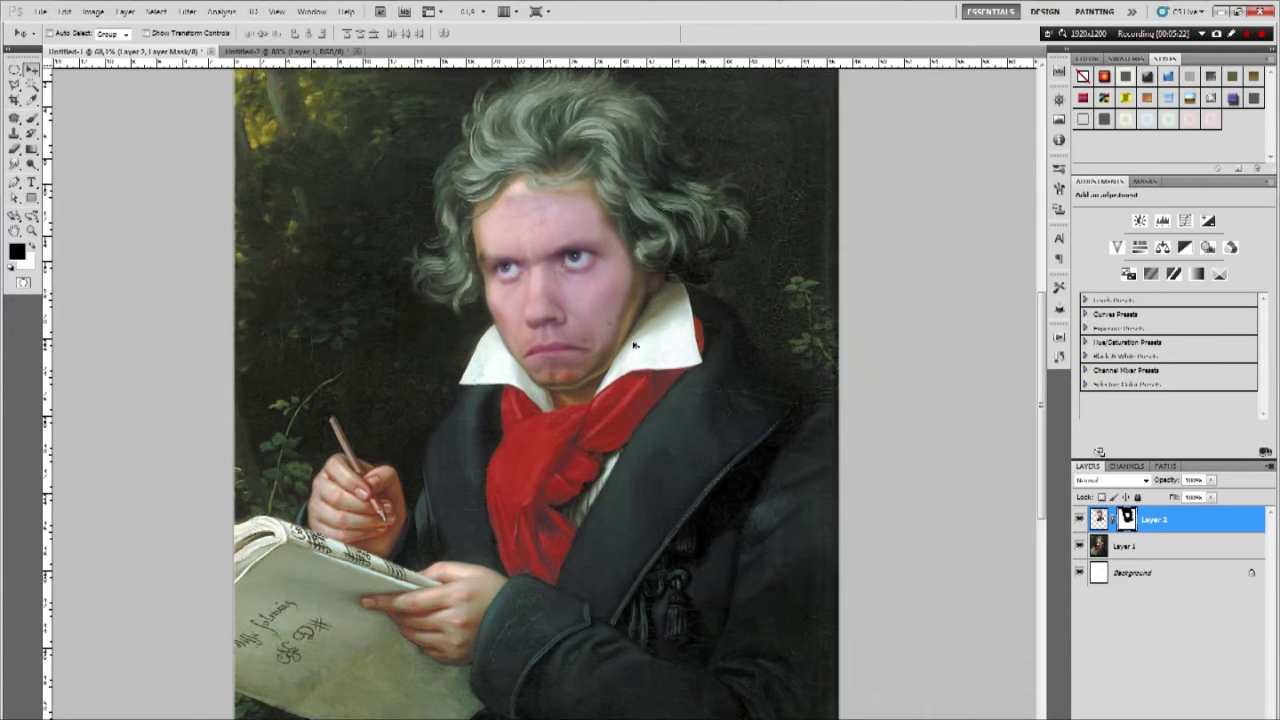
scroll(630, 334, up, 3)
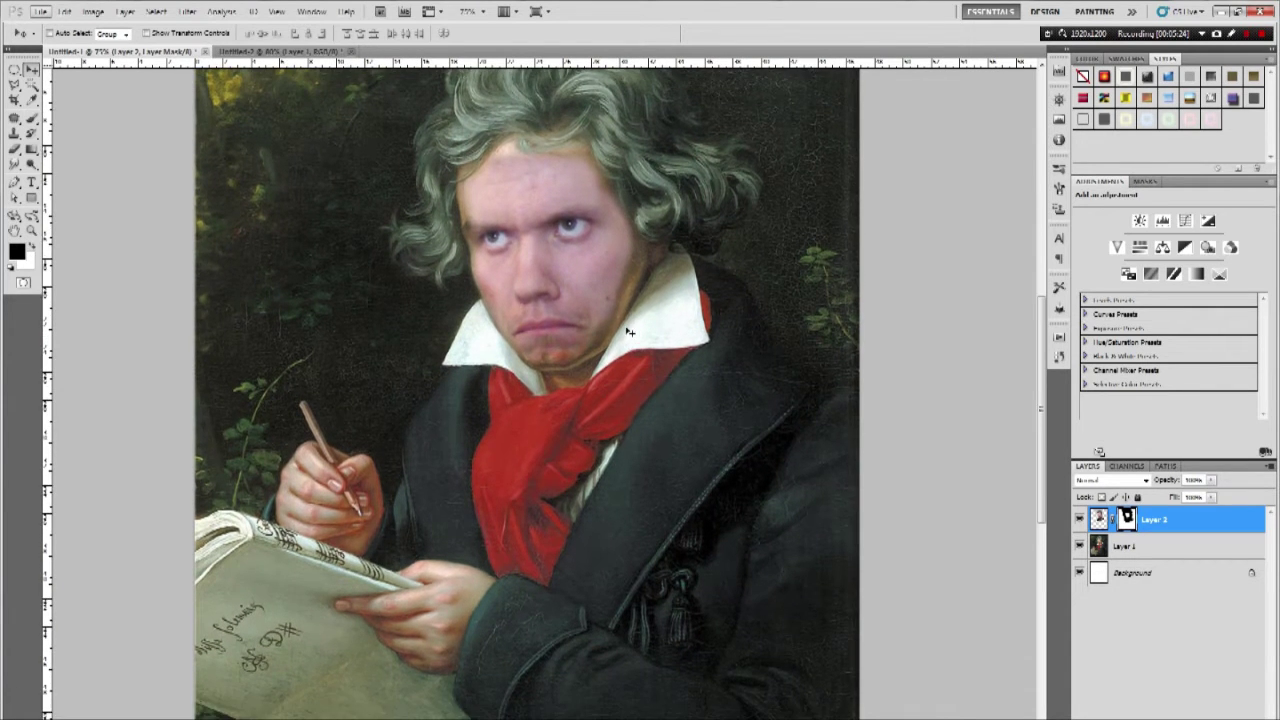
scroll(630, 333, down, 2)
scroll(608, 325, up, 1)
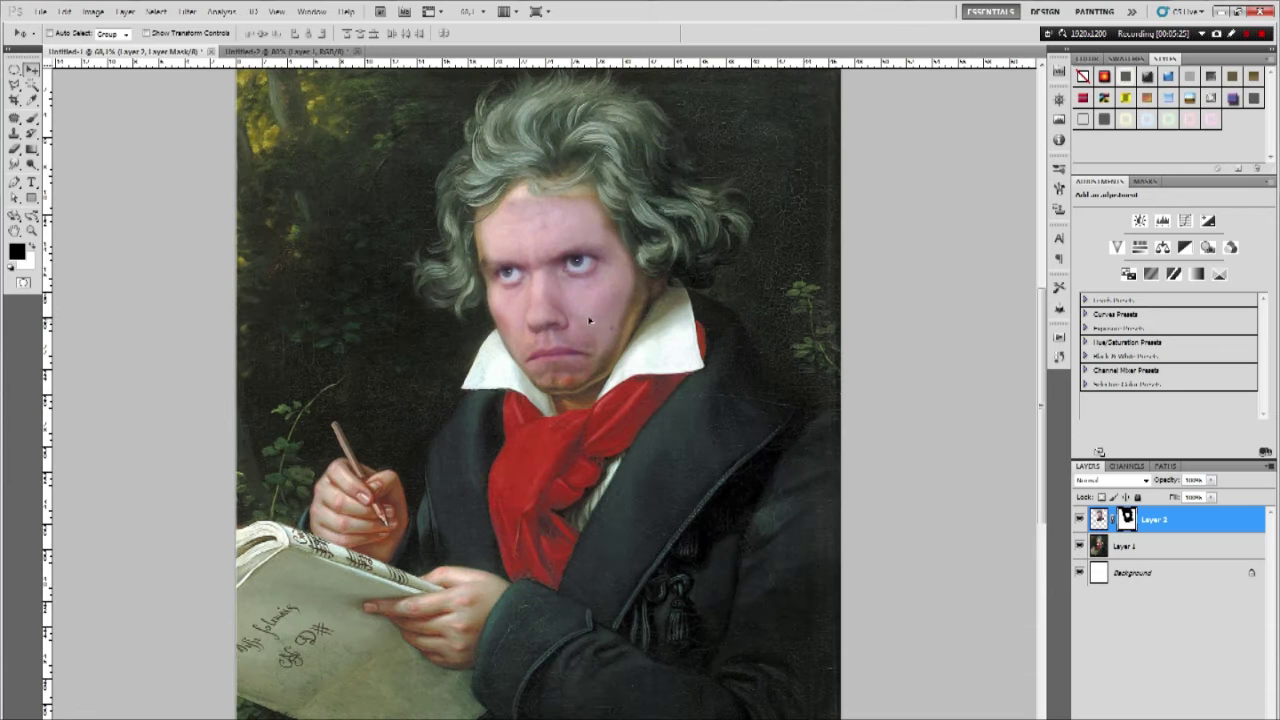
key(ctrl+t)
drag(713, 487, 716, 474)
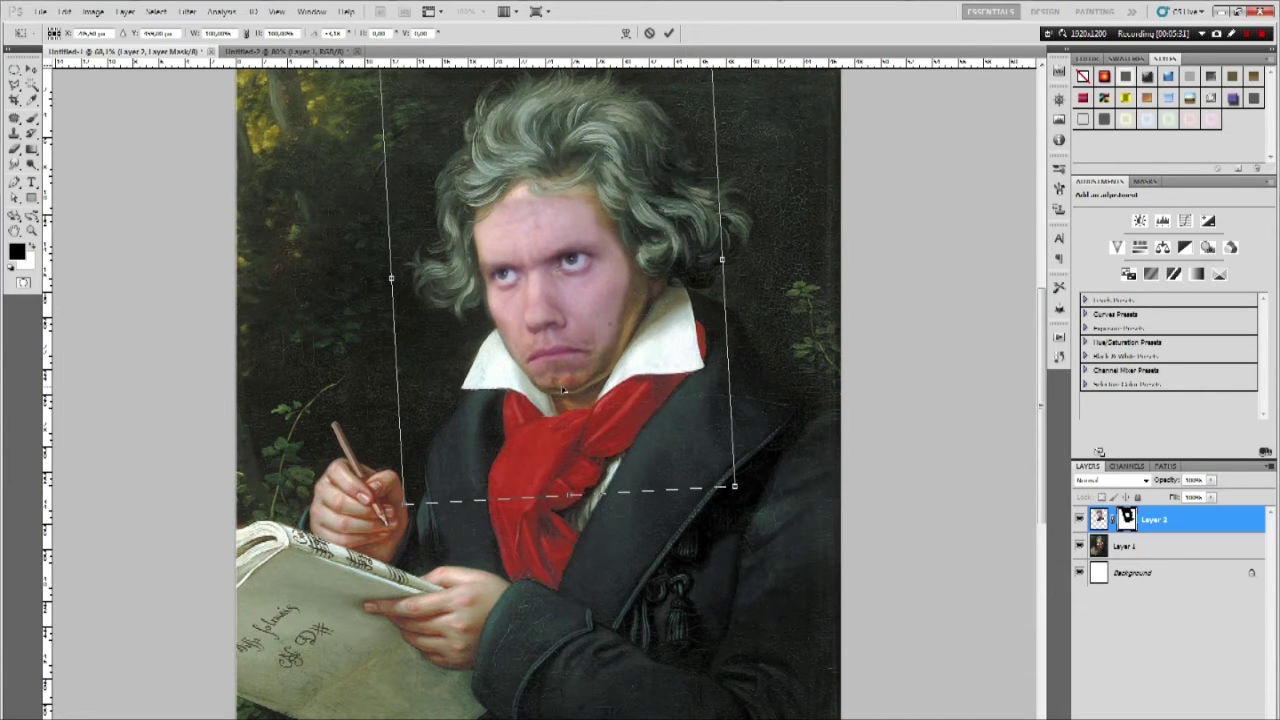
drag(615, 404, 615, 400)
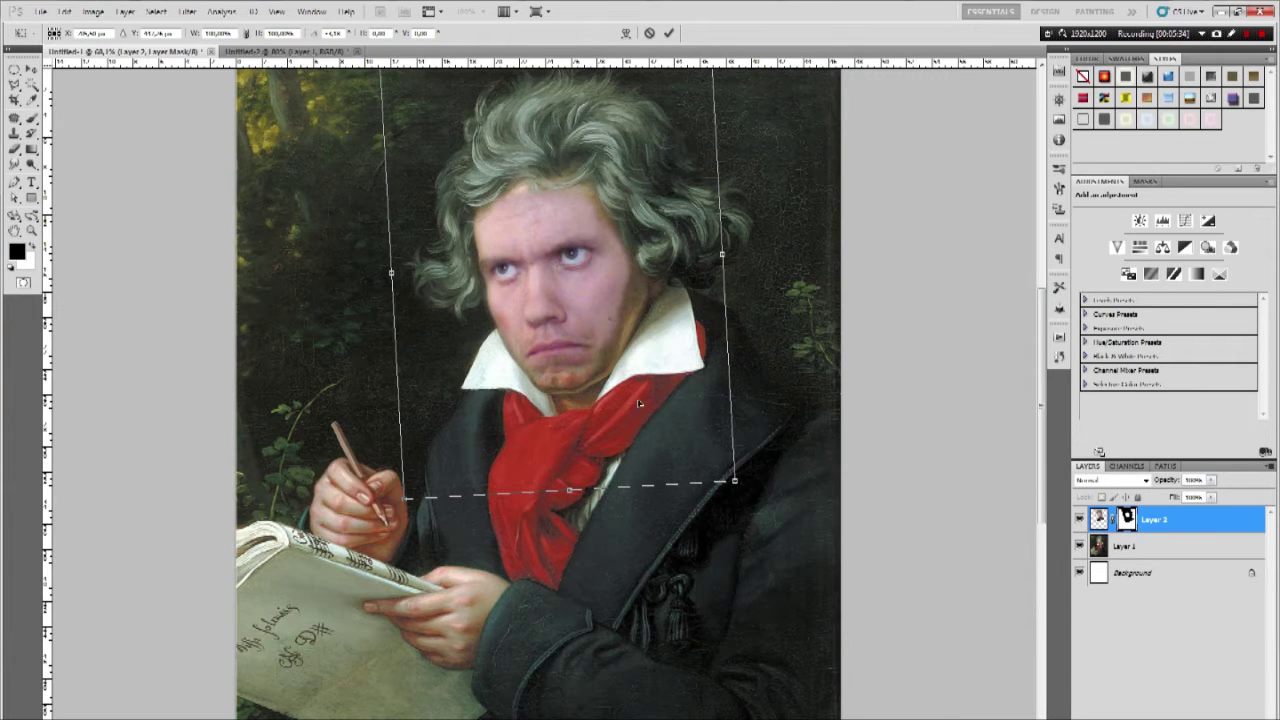
key(Return)
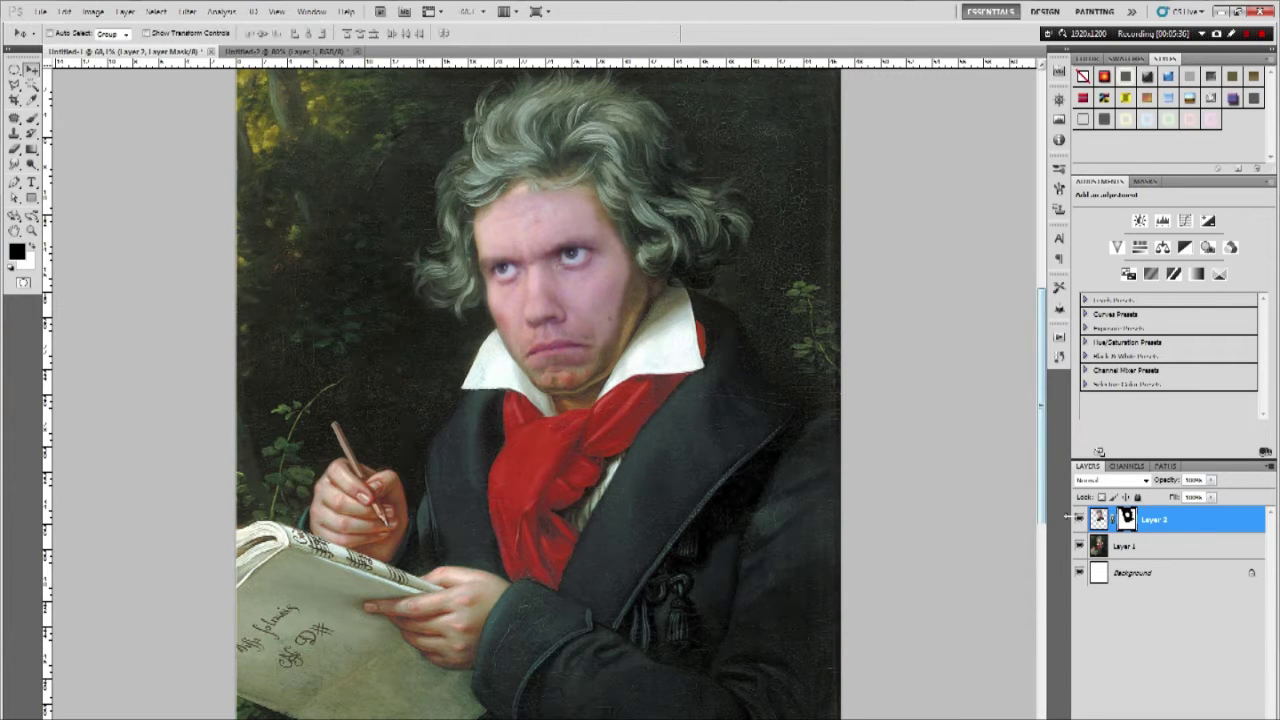
- Compare the painting with and without the new face layer, and examine the face's fit at several magnifications
click(1079, 519)
click(1079, 519)
click(1079, 519)
click(1079, 521)
scroll(680, 200, down, 5)
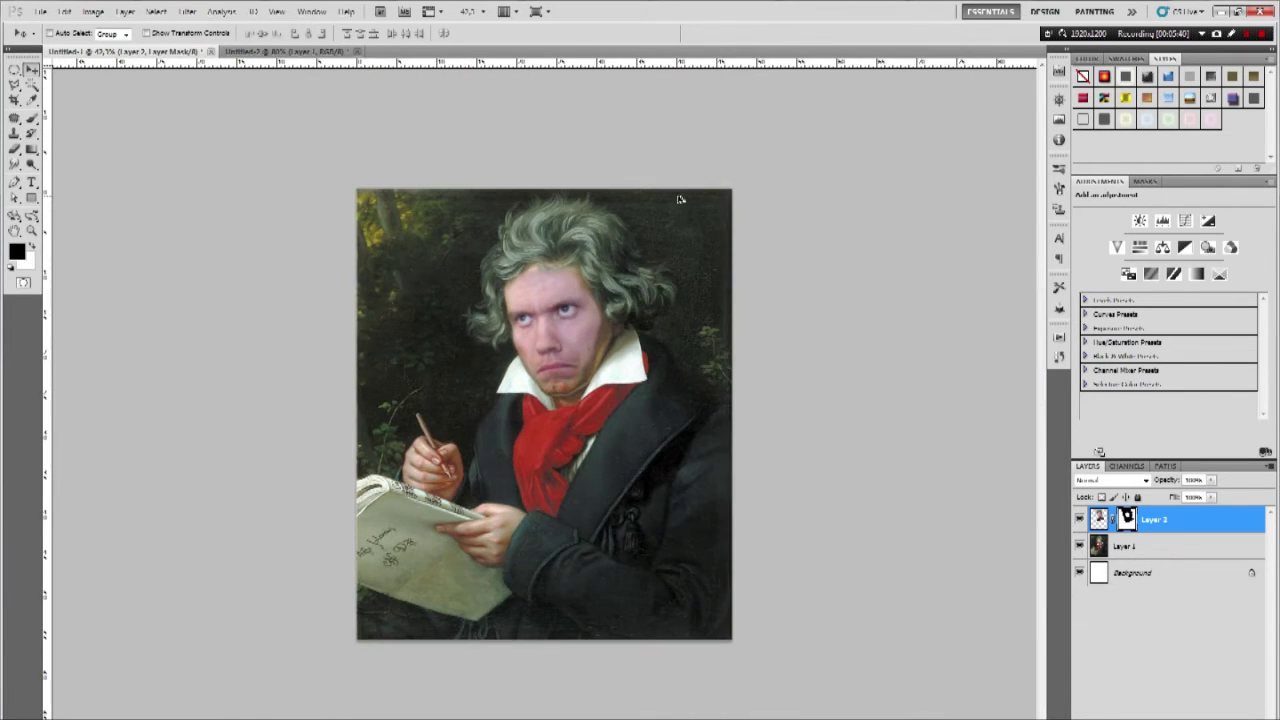
scroll(680, 200, up, 9)
scroll(648, 331, down, 2)
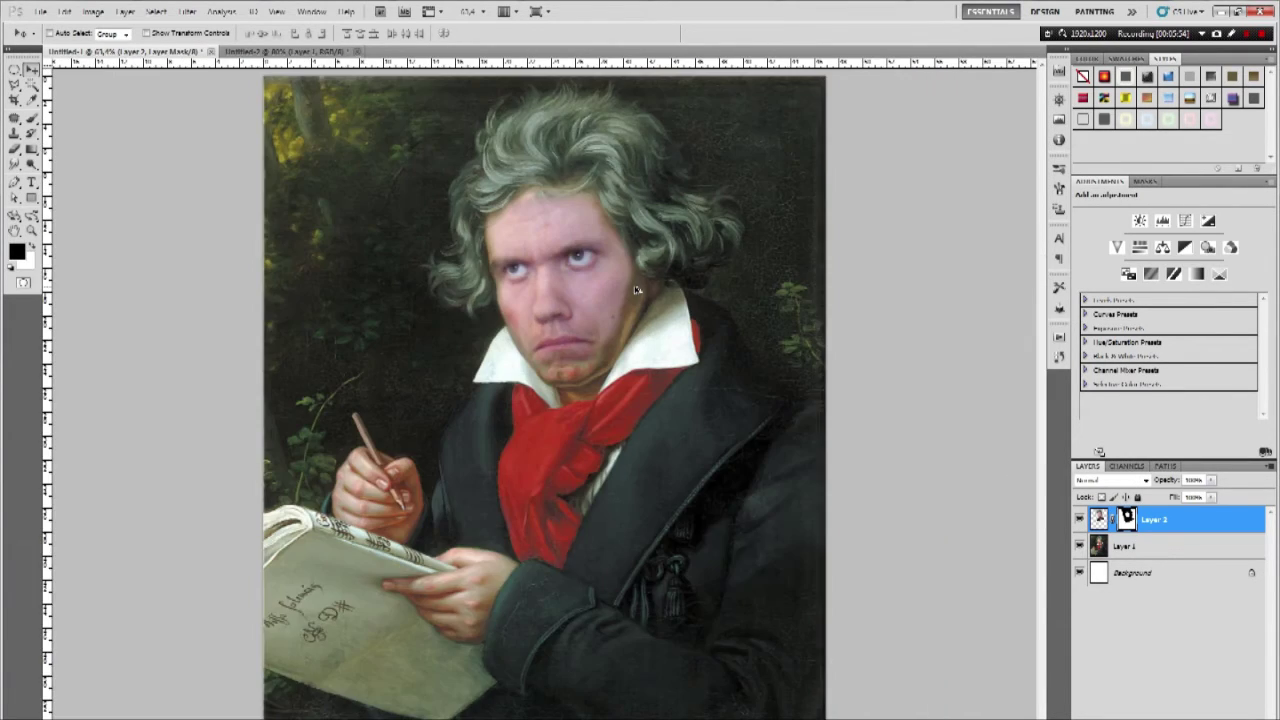
scroll(560, 350, up, 2)
scroll(502, 378, up, 1)
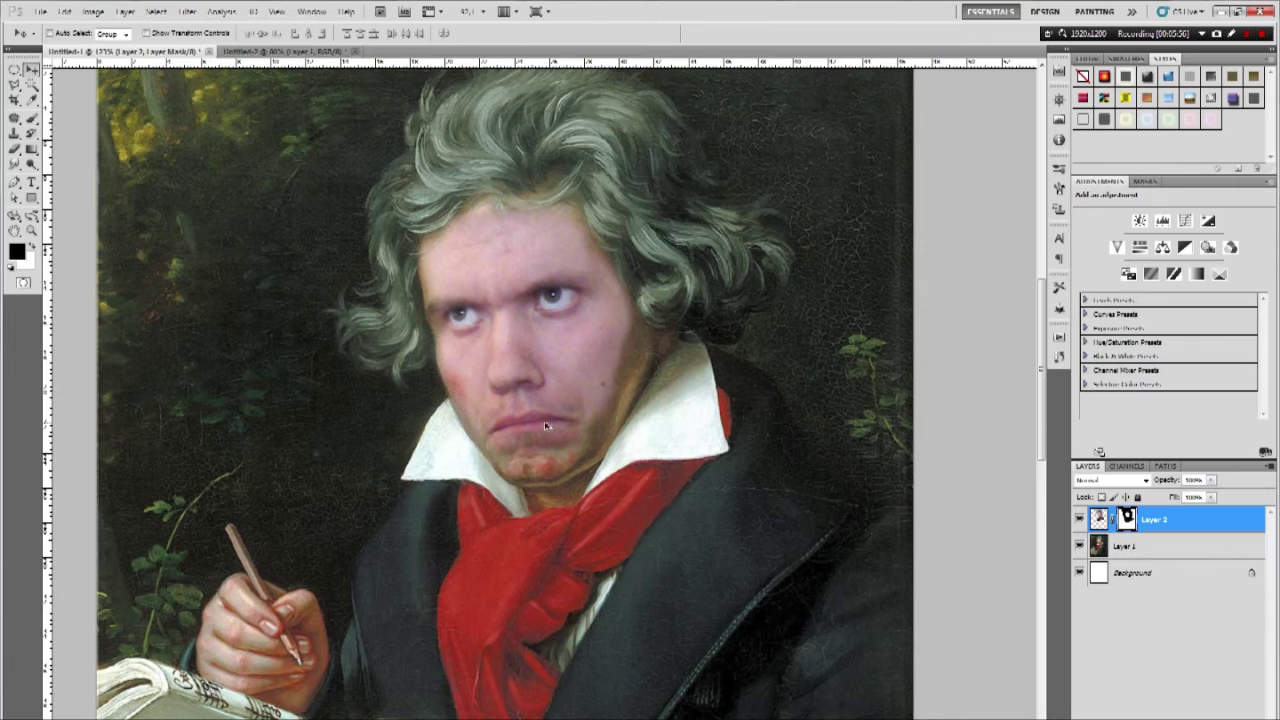
- Brush black at reduced opacity on the photo layer's mask to blend the face edges softly into Beethoven's hairline, shaded cheek and jaw
scroll(545, 423, up, 4)
scroll(613, 289, down, 7)
scroll(613, 289, up, 2)
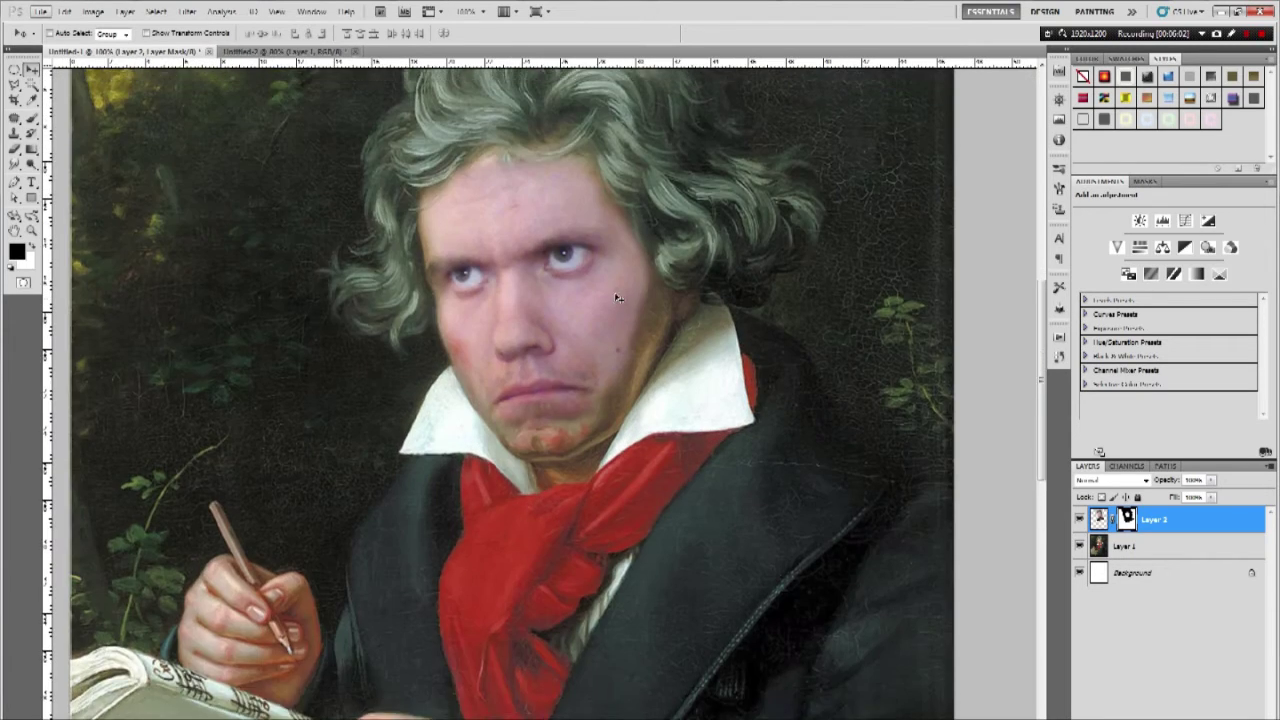
scroll(578, 341, down, 3)
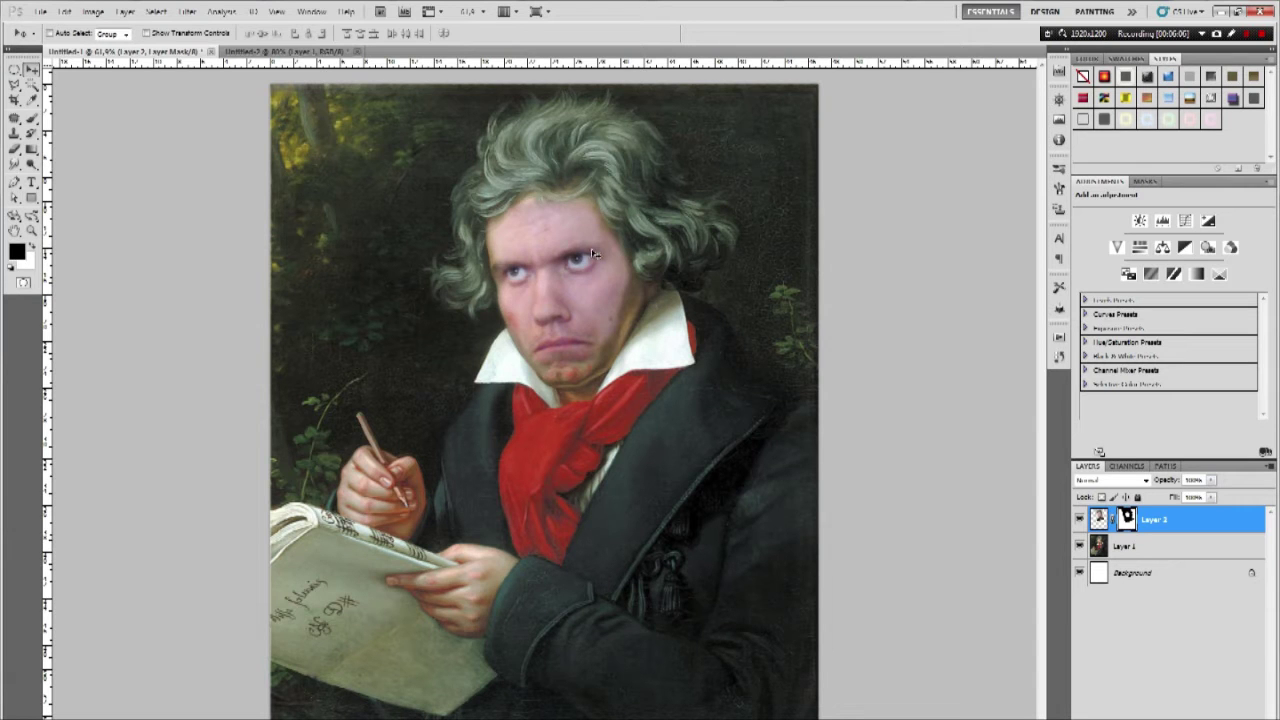
scroll(593, 301, up, 1)
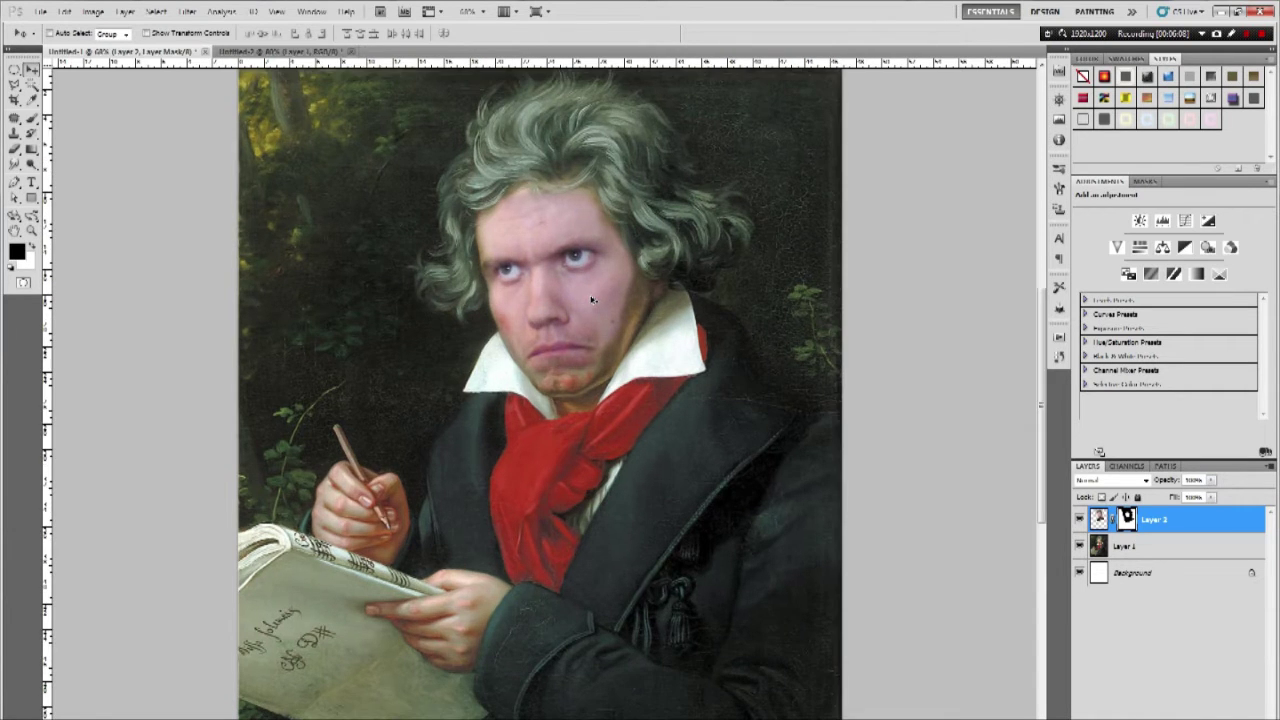
scroll(591, 298, up, 3)
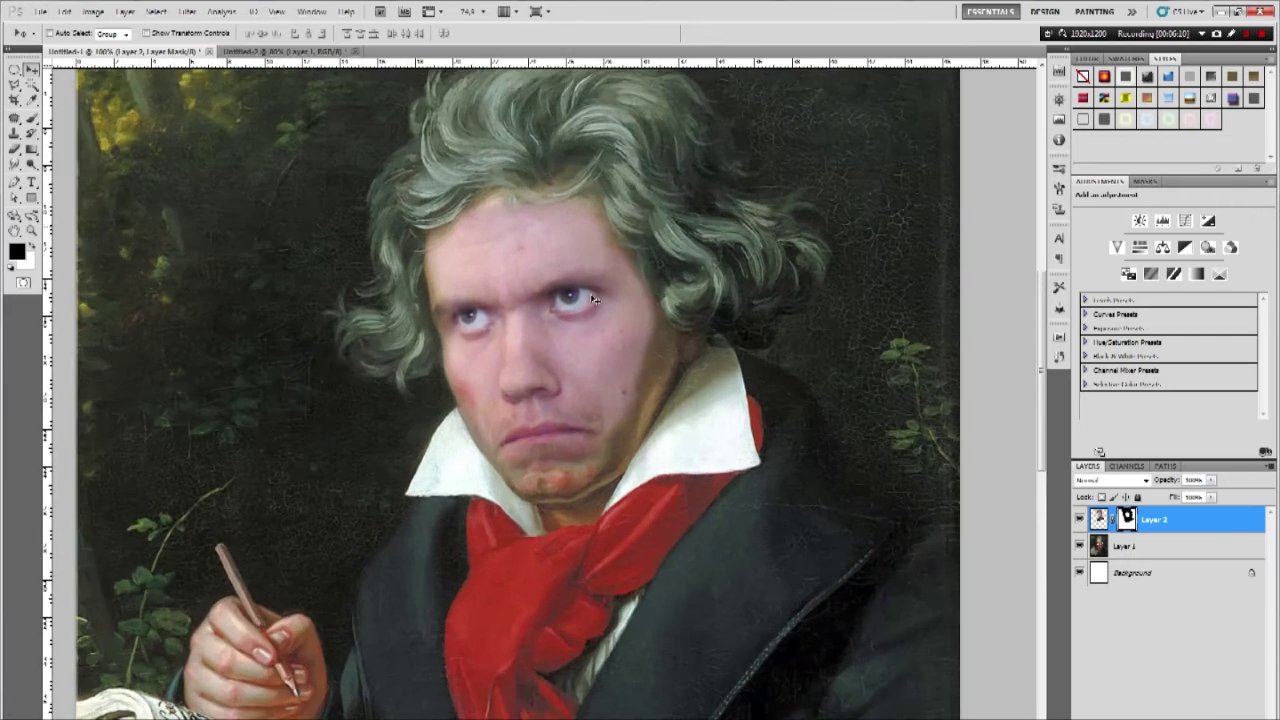
scroll(469, 302, up, 1)
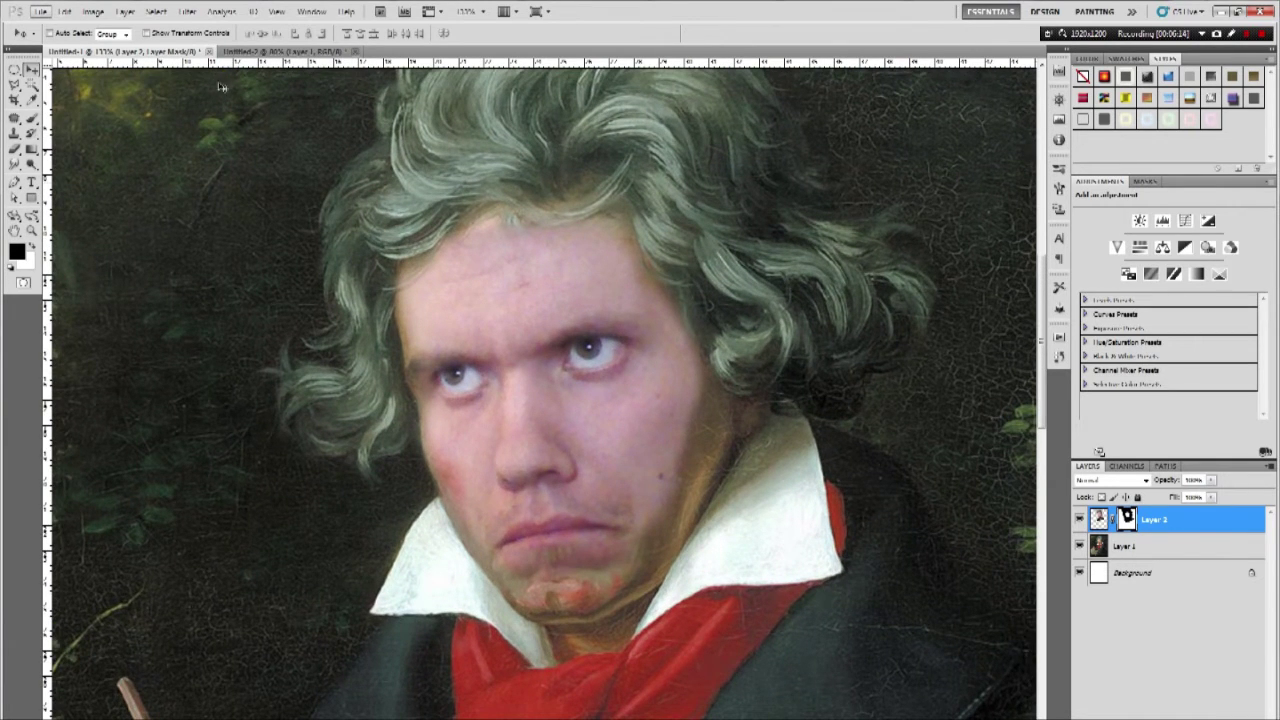
click(32, 118)
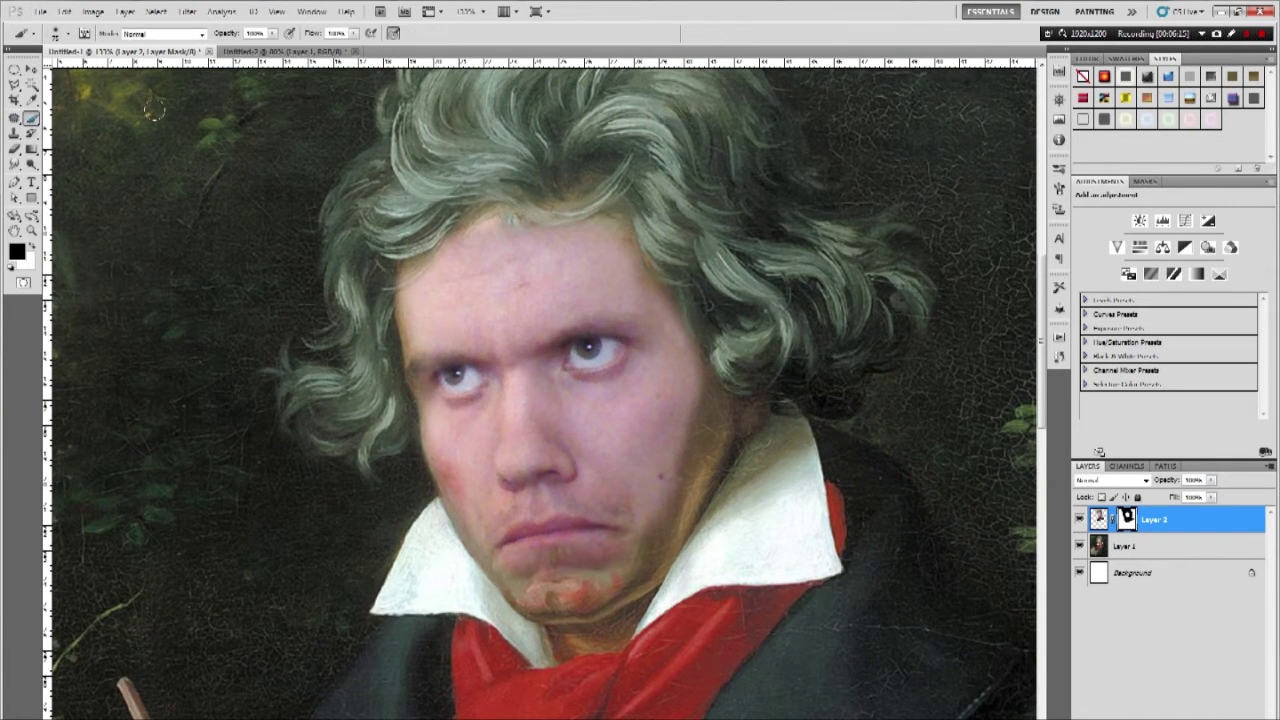
scroll(470, 318, up, 1)
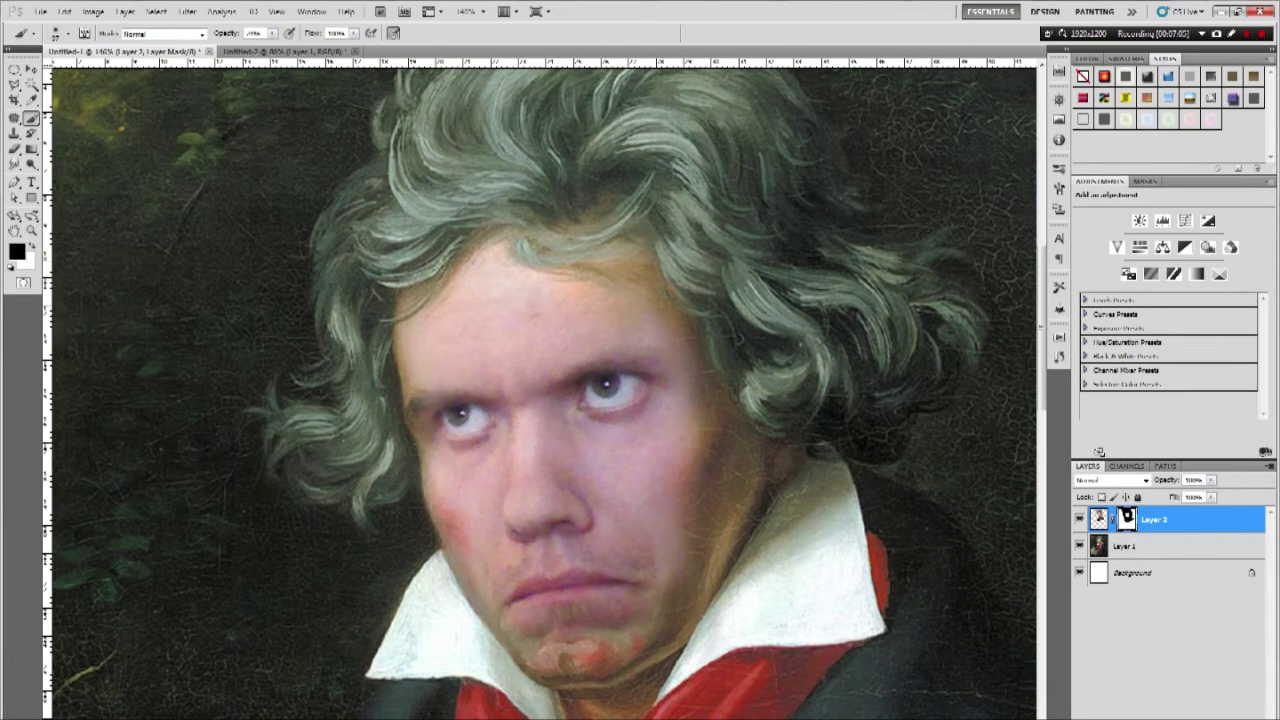
scroll(465, 344, down, 1)
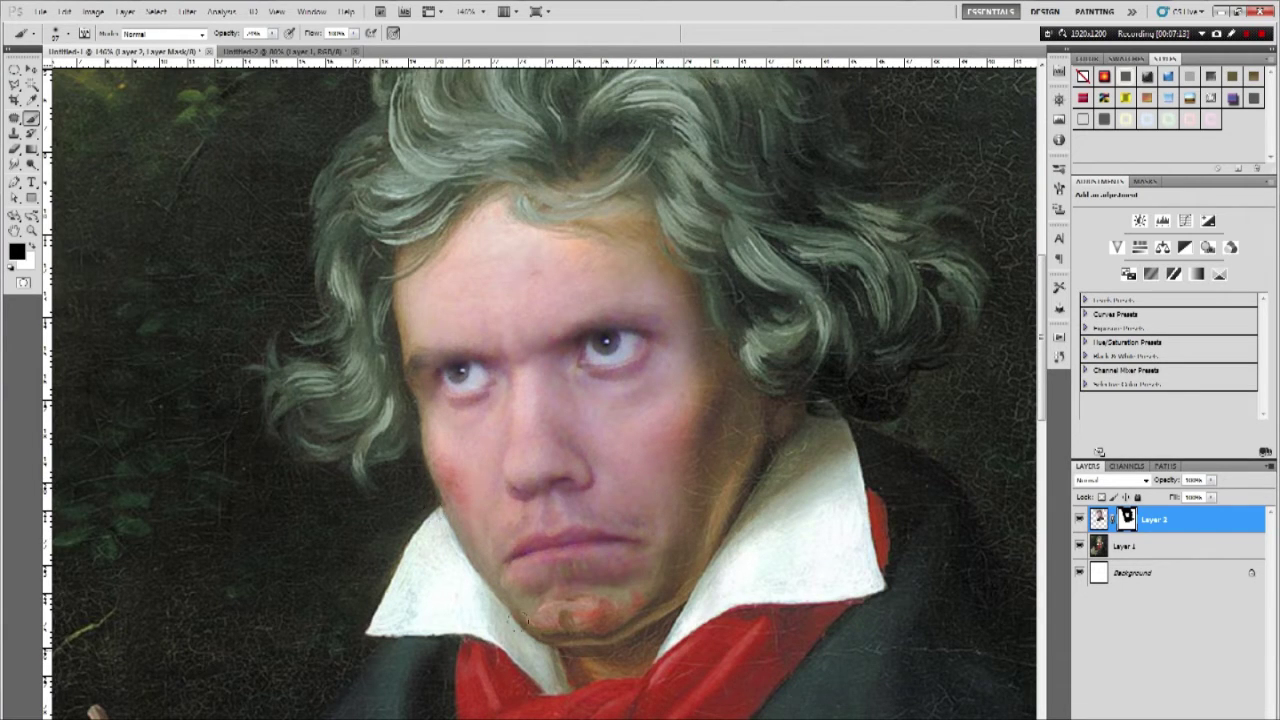
scroll(464, 592, down, 5)
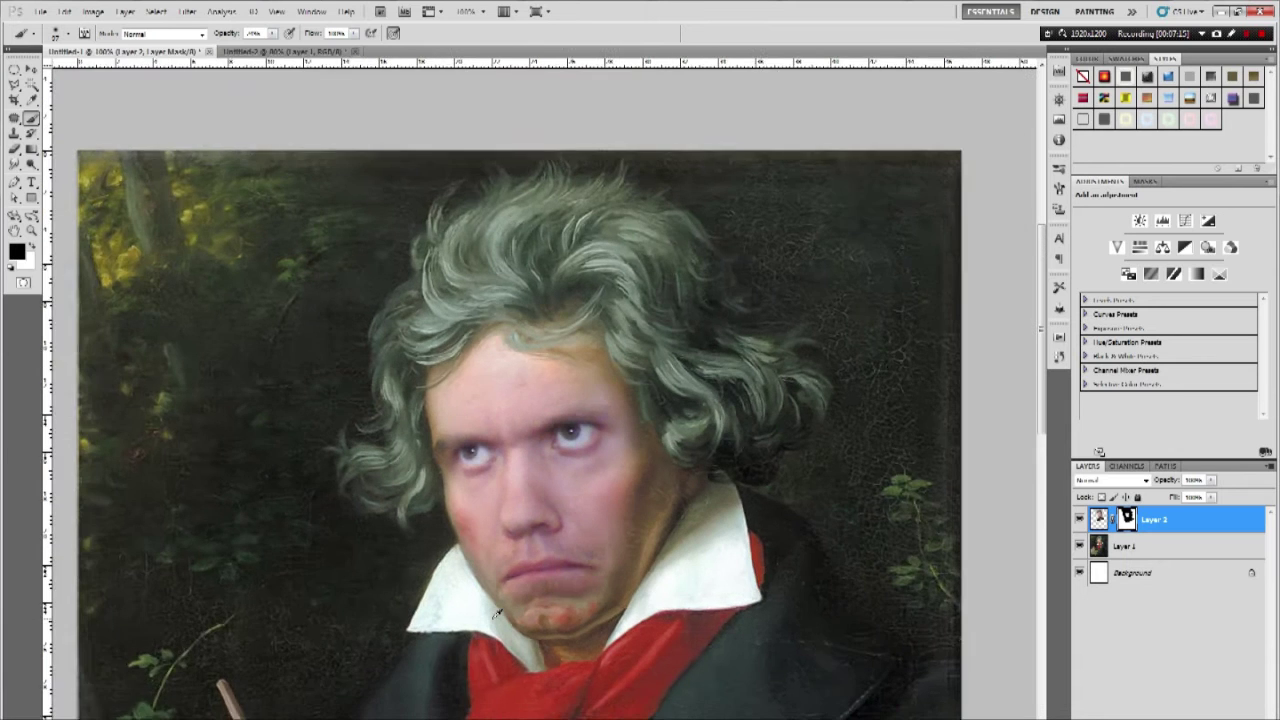
scroll(496, 550, up, 3)
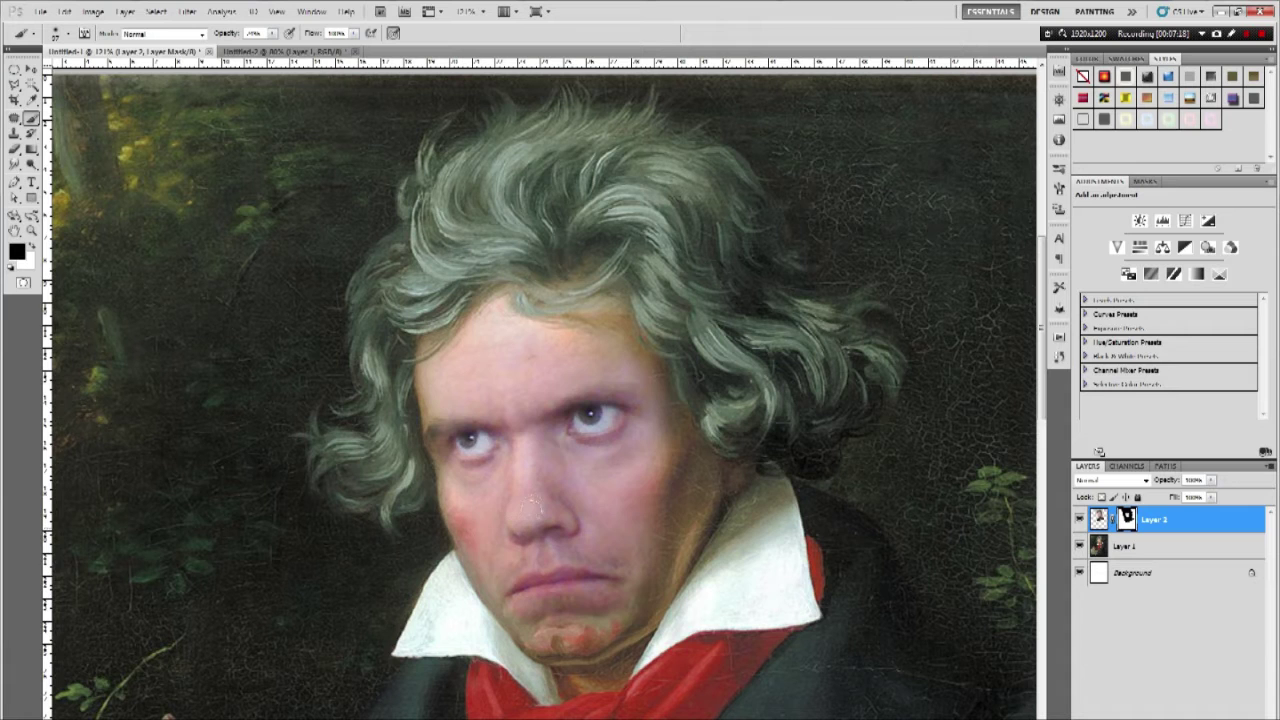
mouse_move(568, 426)
mouse_down()
mouse_move(596, 440)
mouse_move(640, 426)
mouse_up()
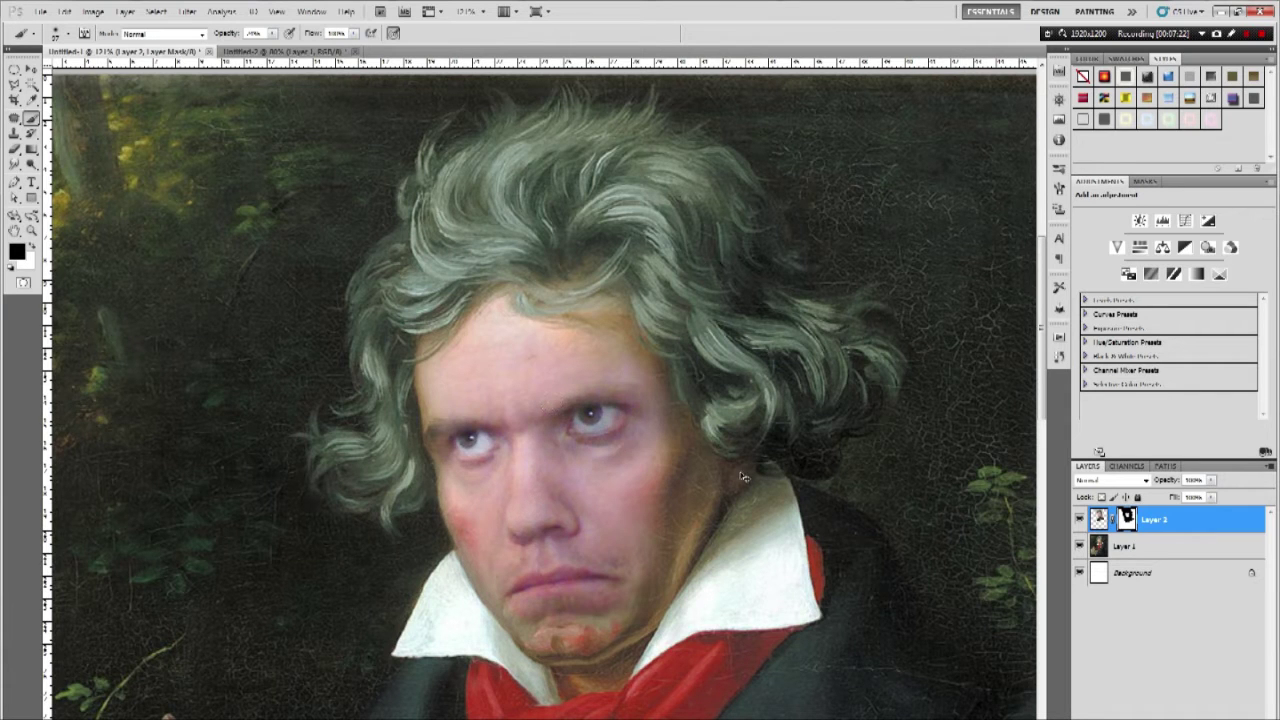
key(ctrl+z)
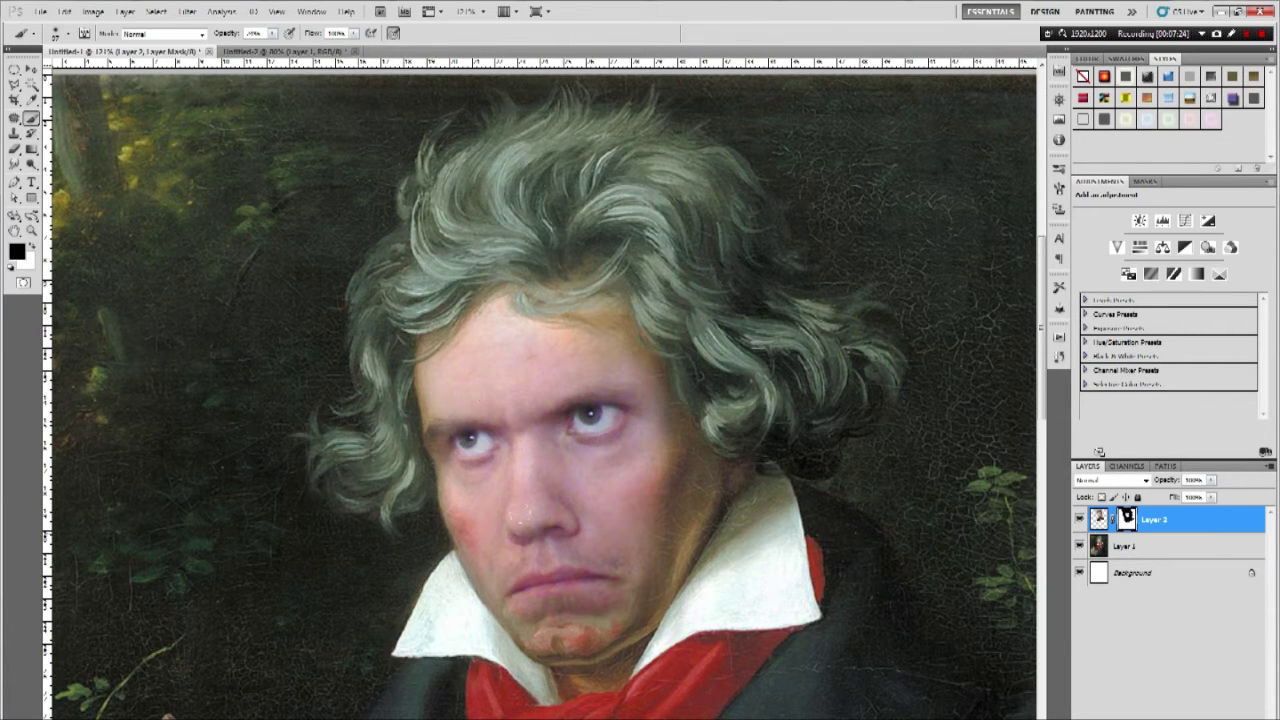
- Examine the blended face at several magnifications and compare it with Beethoven's original face by hiding and showing the photo layer
scroll(456, 338, down, 2)
scroll(564, 146, down, 2)
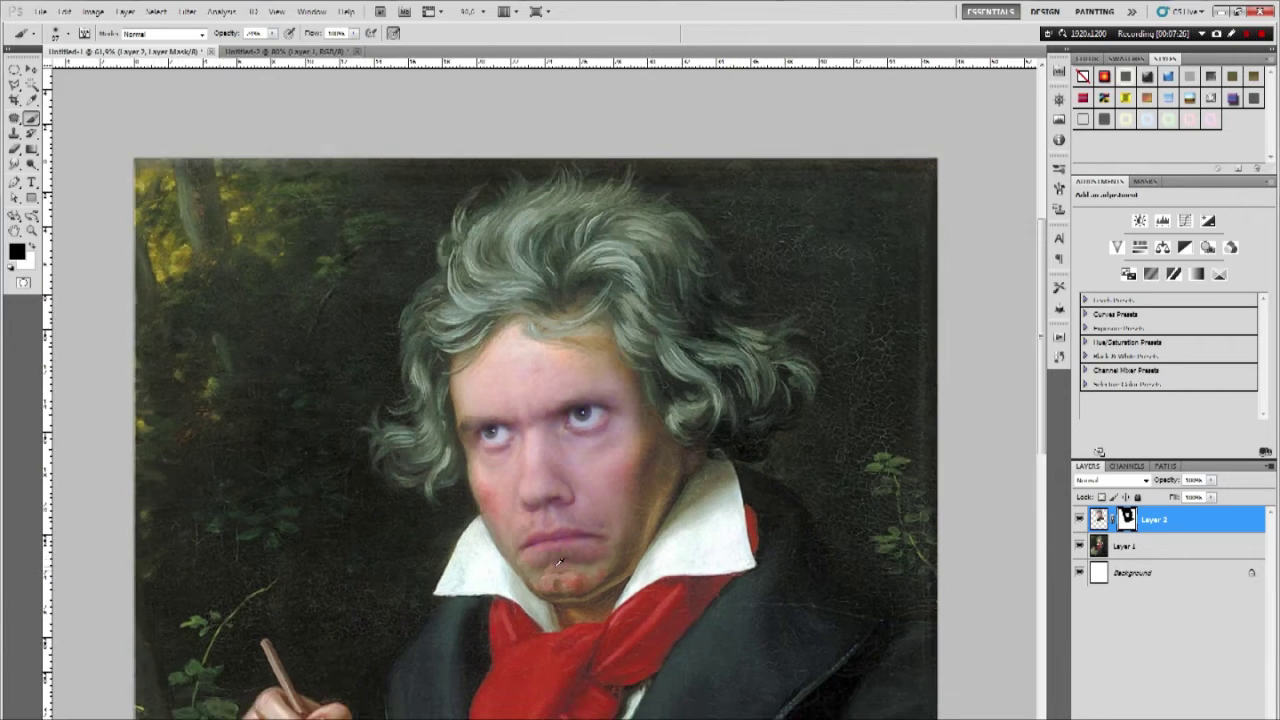
scroll(637, 292, down, 1)
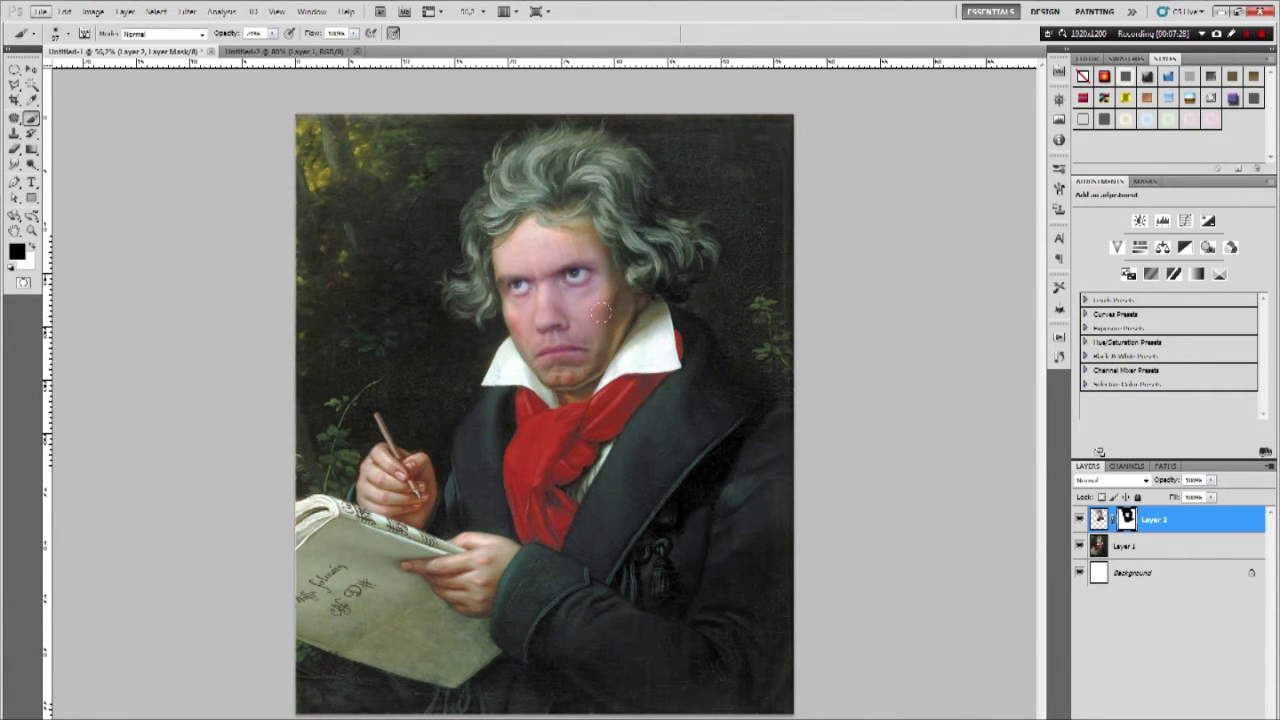
scroll(612, 280, up, 4)
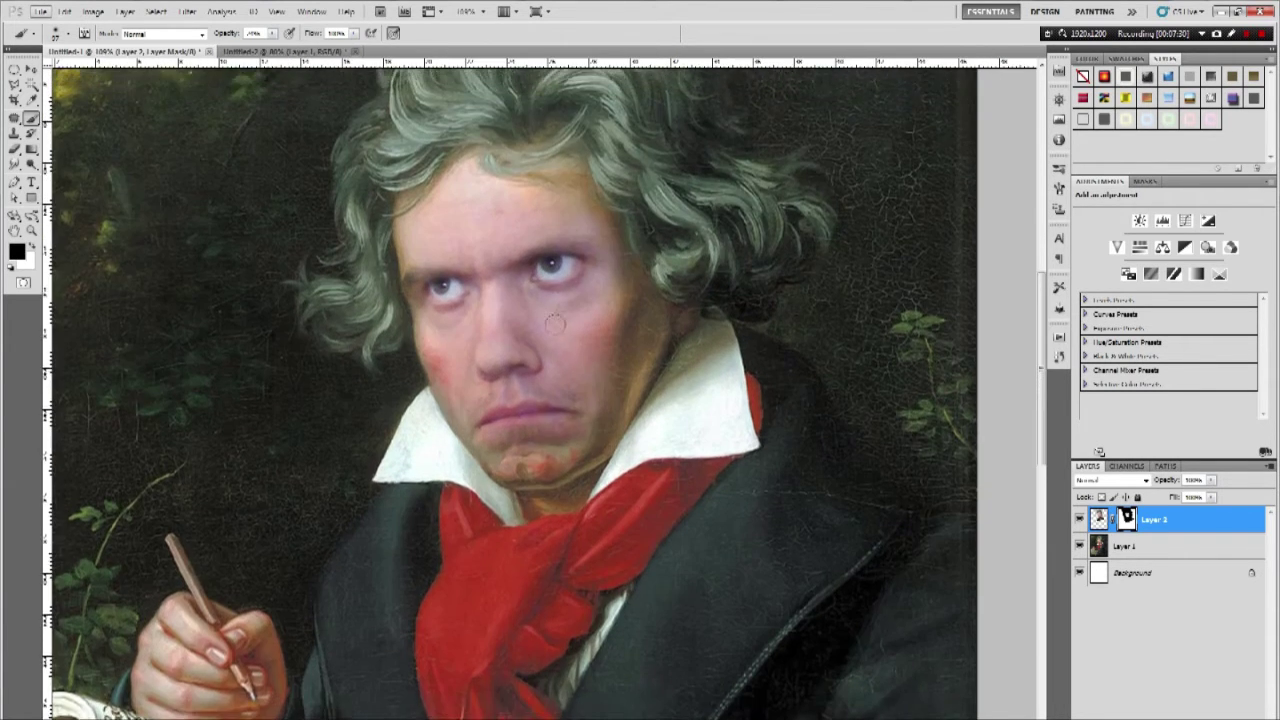
scroll(480, 311, down, 4)
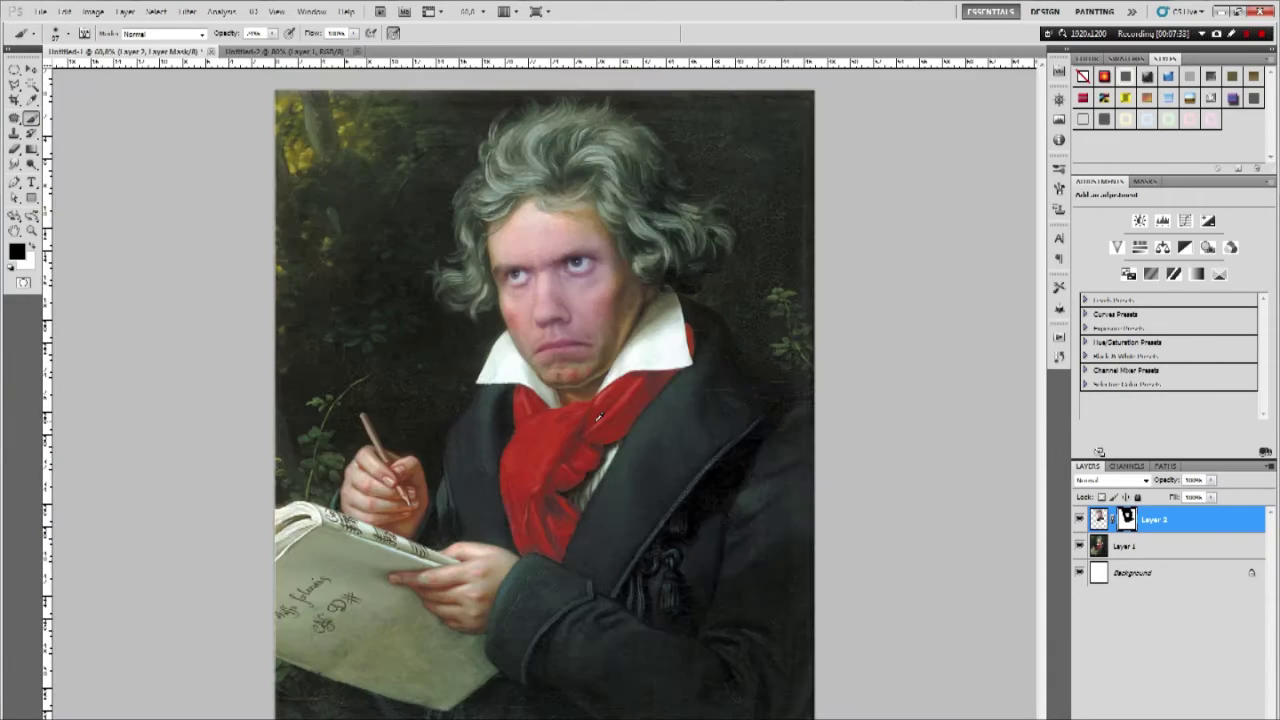
scroll(600, 416, down, 1)
scroll(528, 250, up, 5)
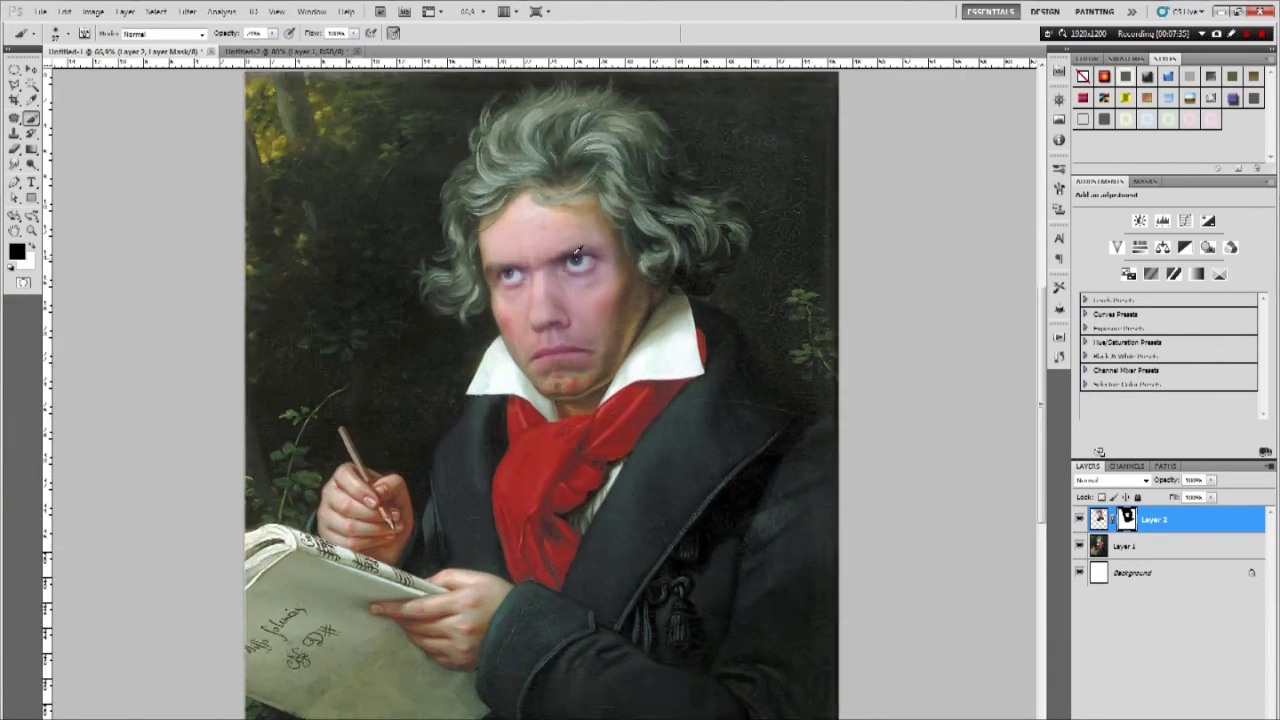
scroll(528, 248, down, 3)
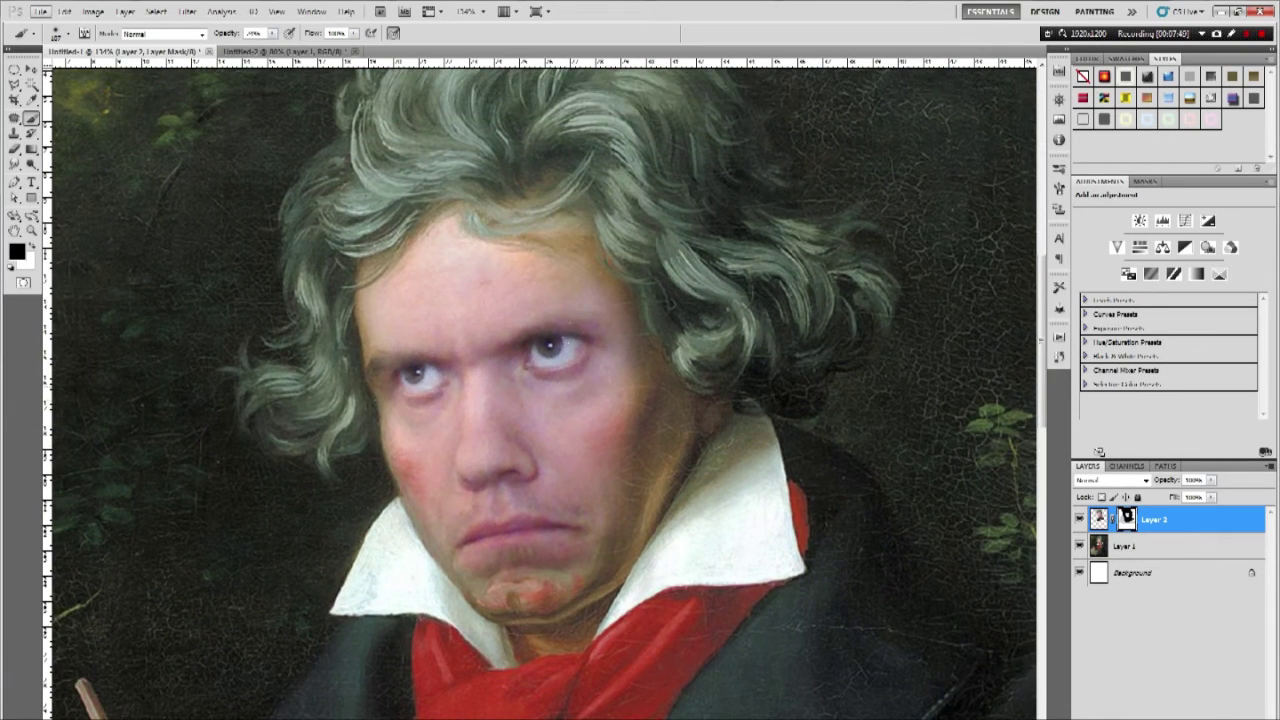
scroll(585, 255, down, 4)
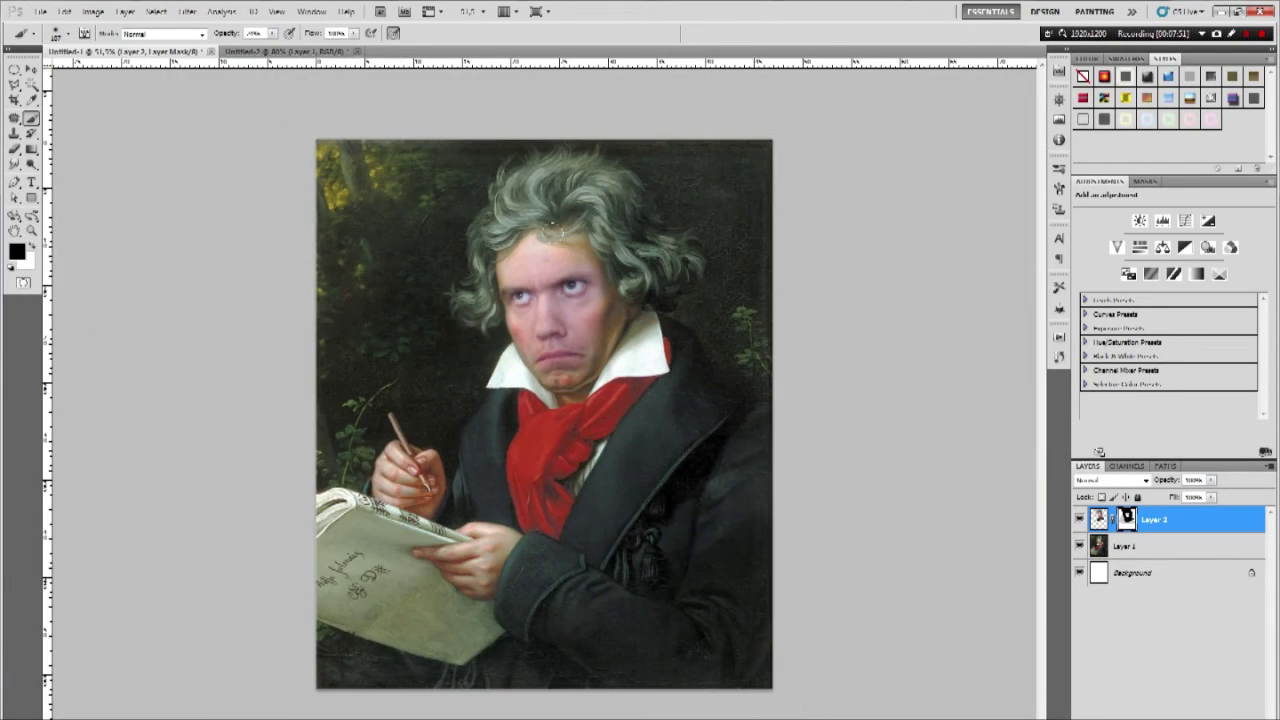
scroll(558, 228, up, 3)
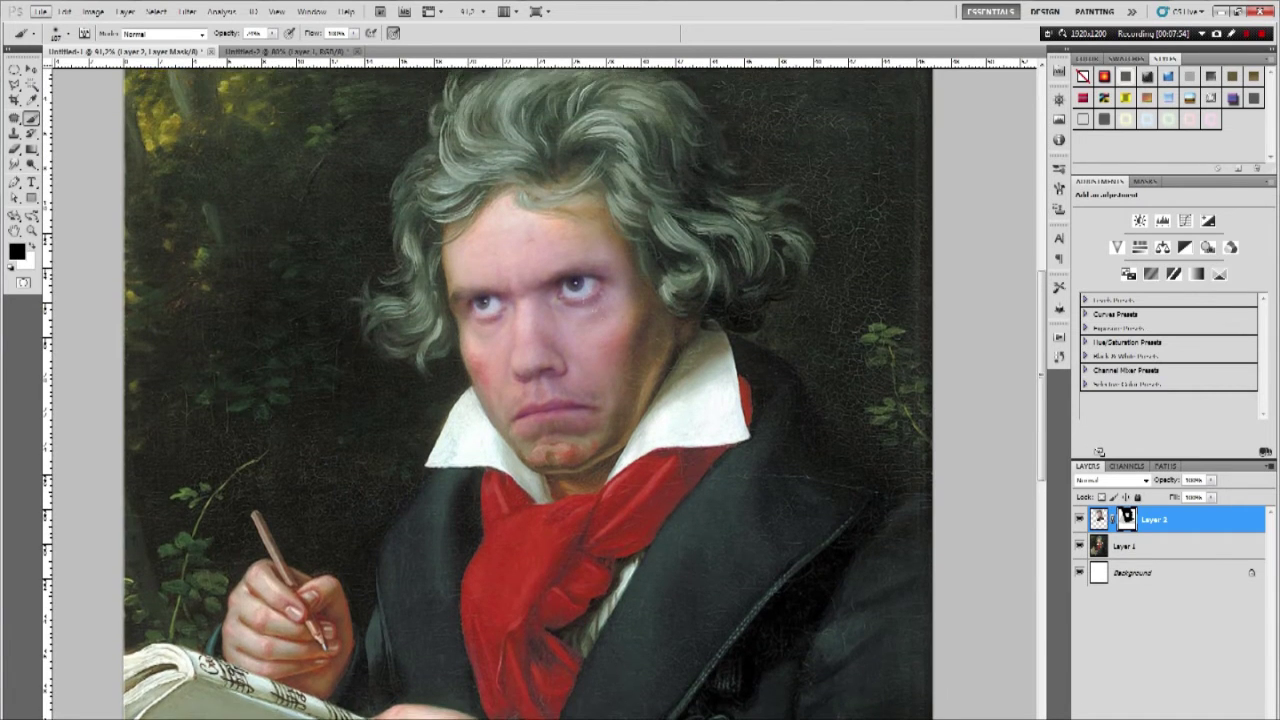
scroll(565, 240, up, 2)
scroll(565, 240, down, 4)
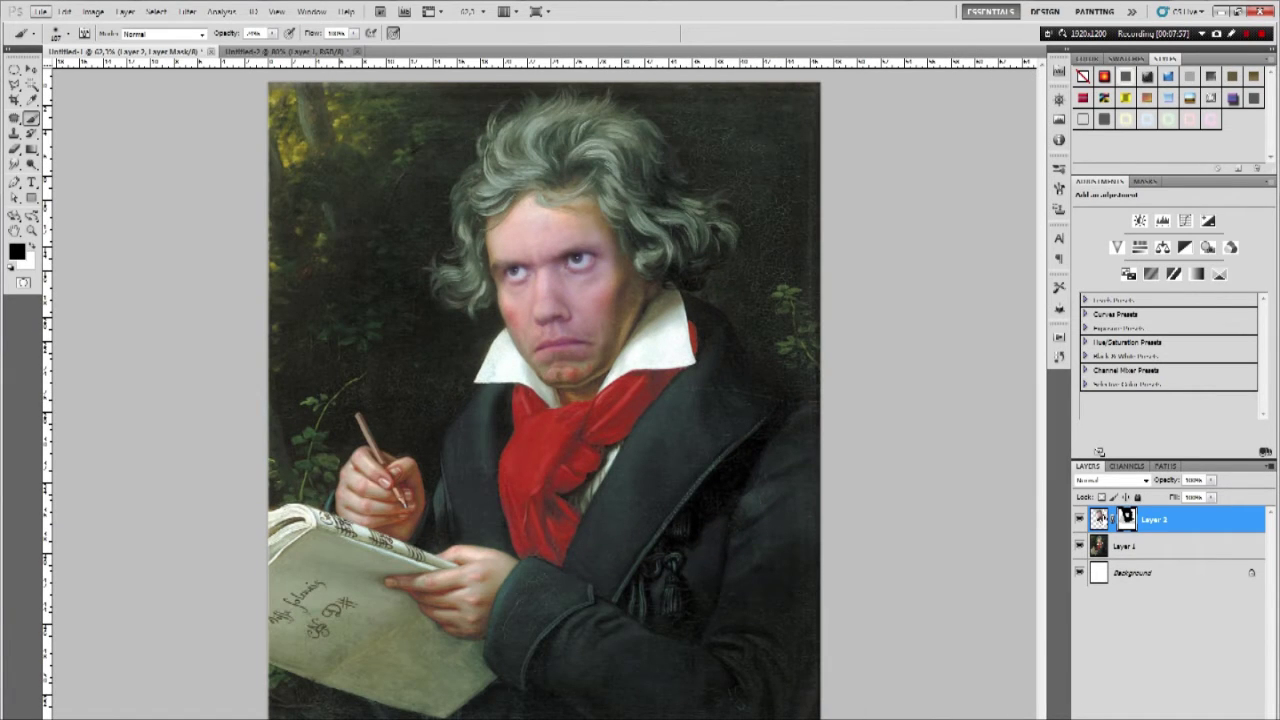
click(1079, 520)
click(1079, 520)
click(1079, 520)
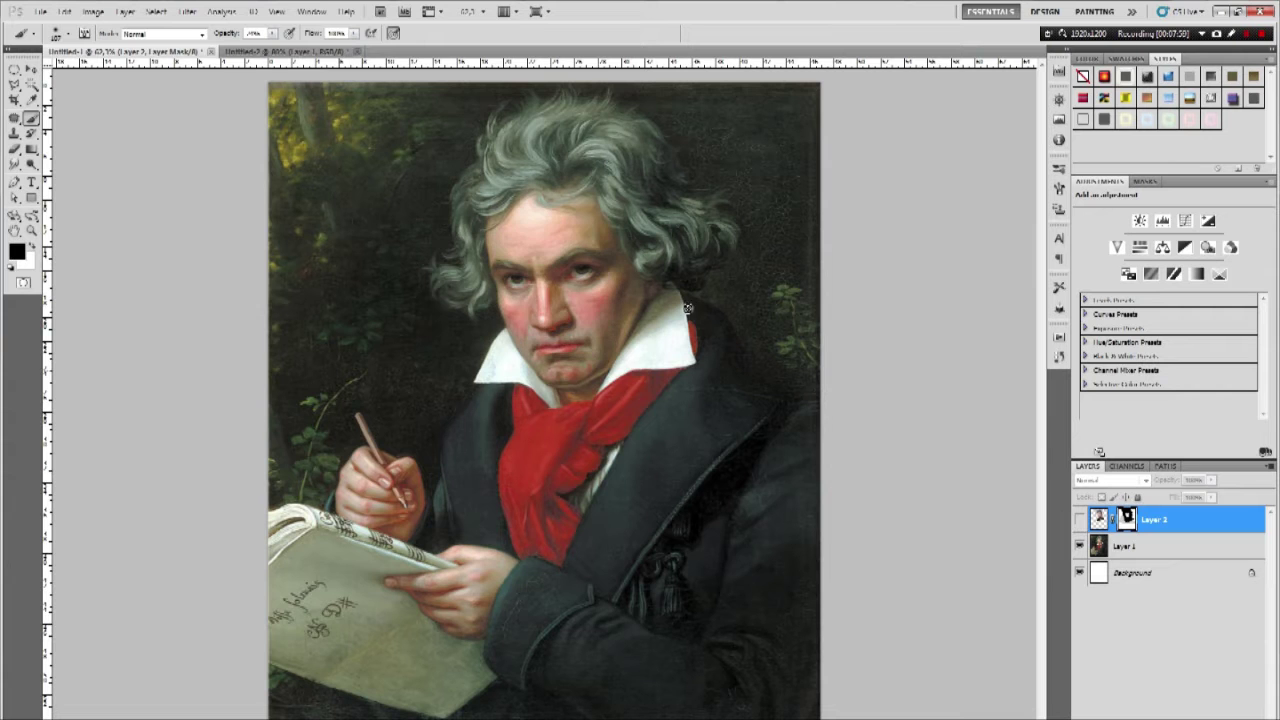
click(1079, 520)
- Add a Color Balance adjustment layer above the face and clip it to the photo layer
scroll(527, 152, up, 5)
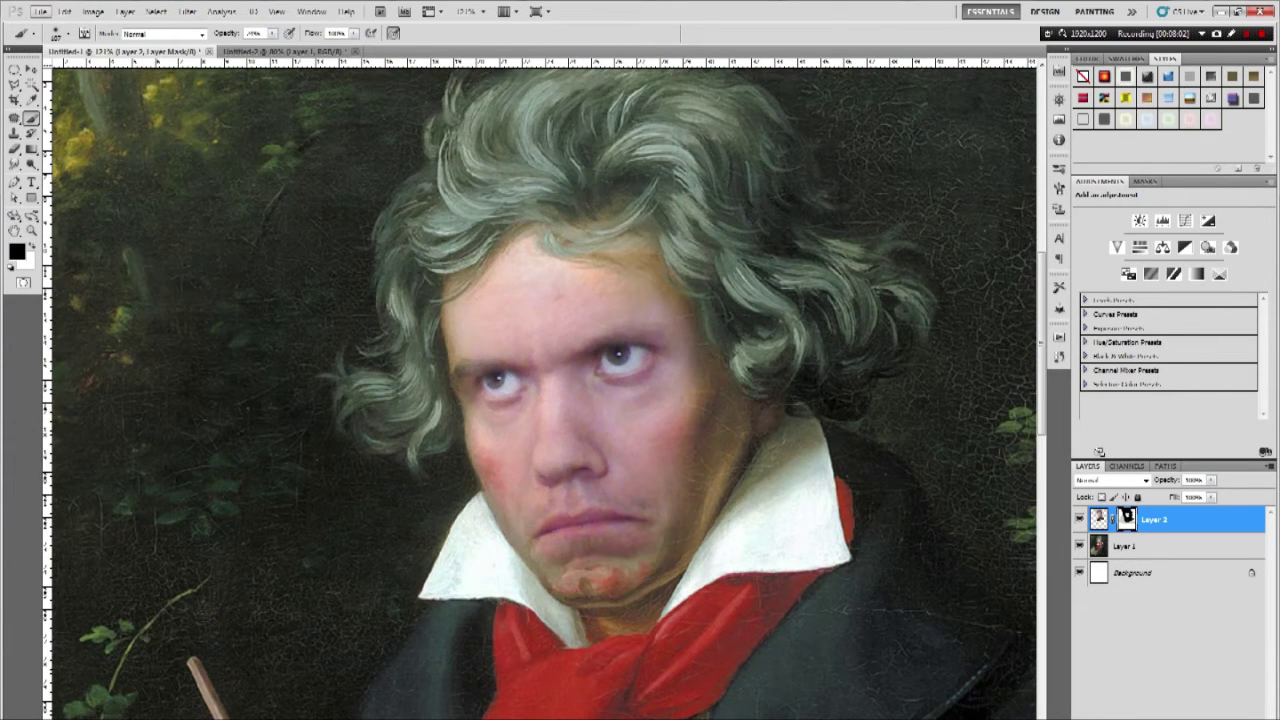
click(1175, 716)
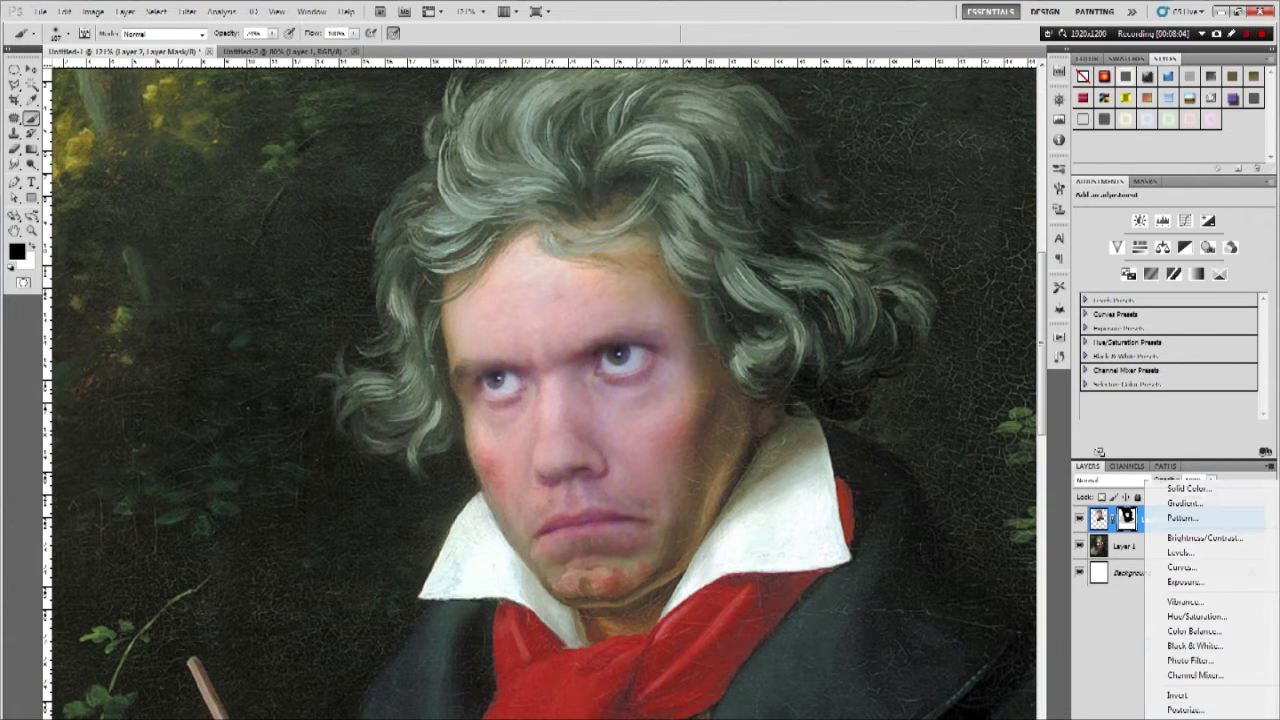
click(1193, 631)
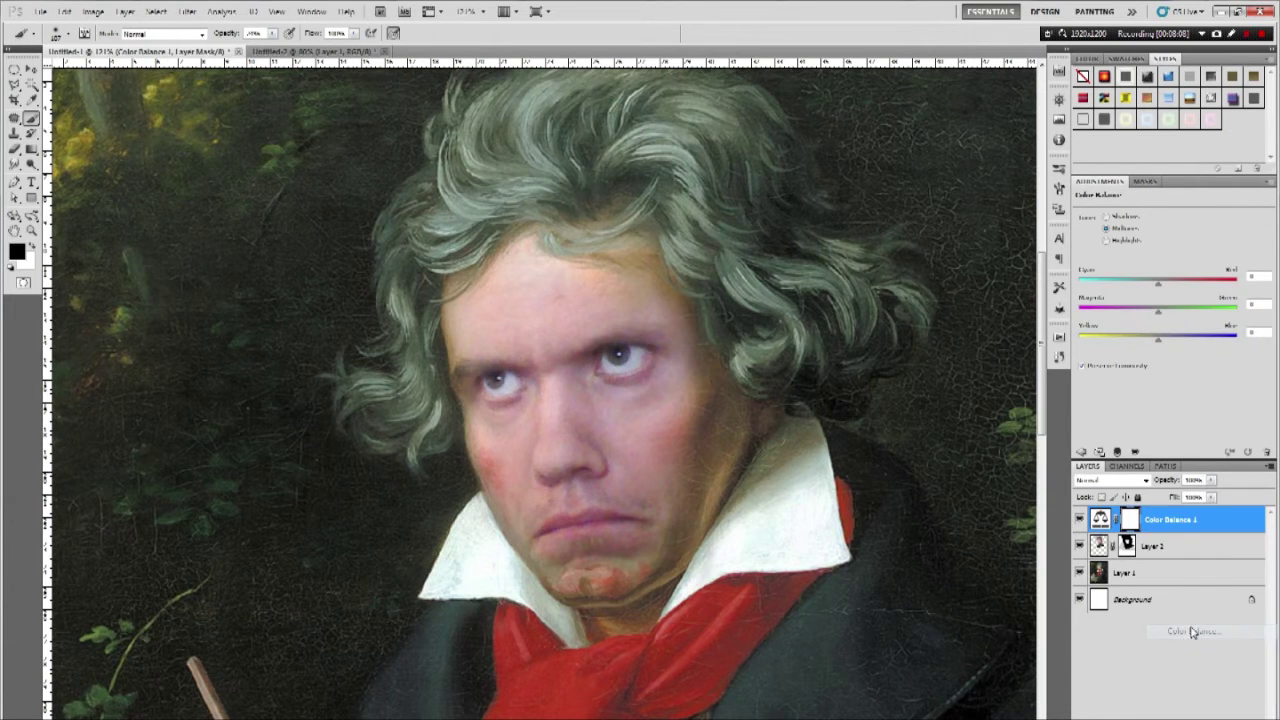
alt+click(1108, 531)
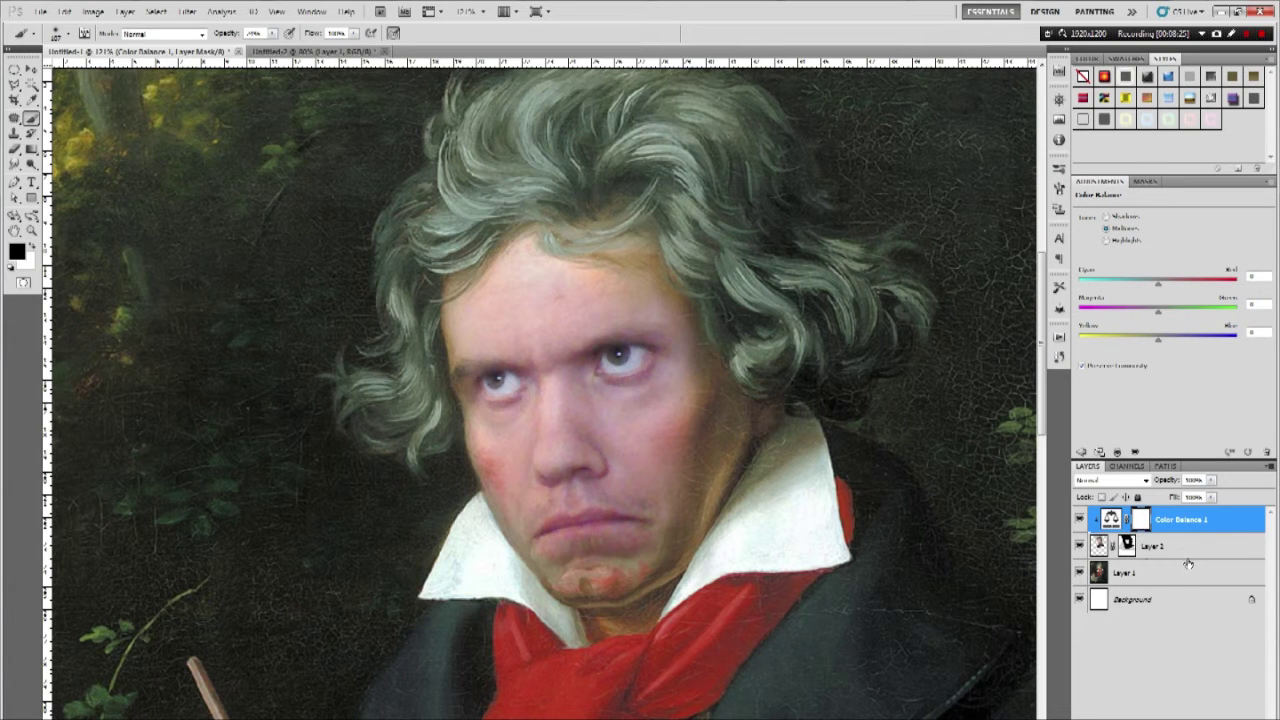
click(1215, 548)
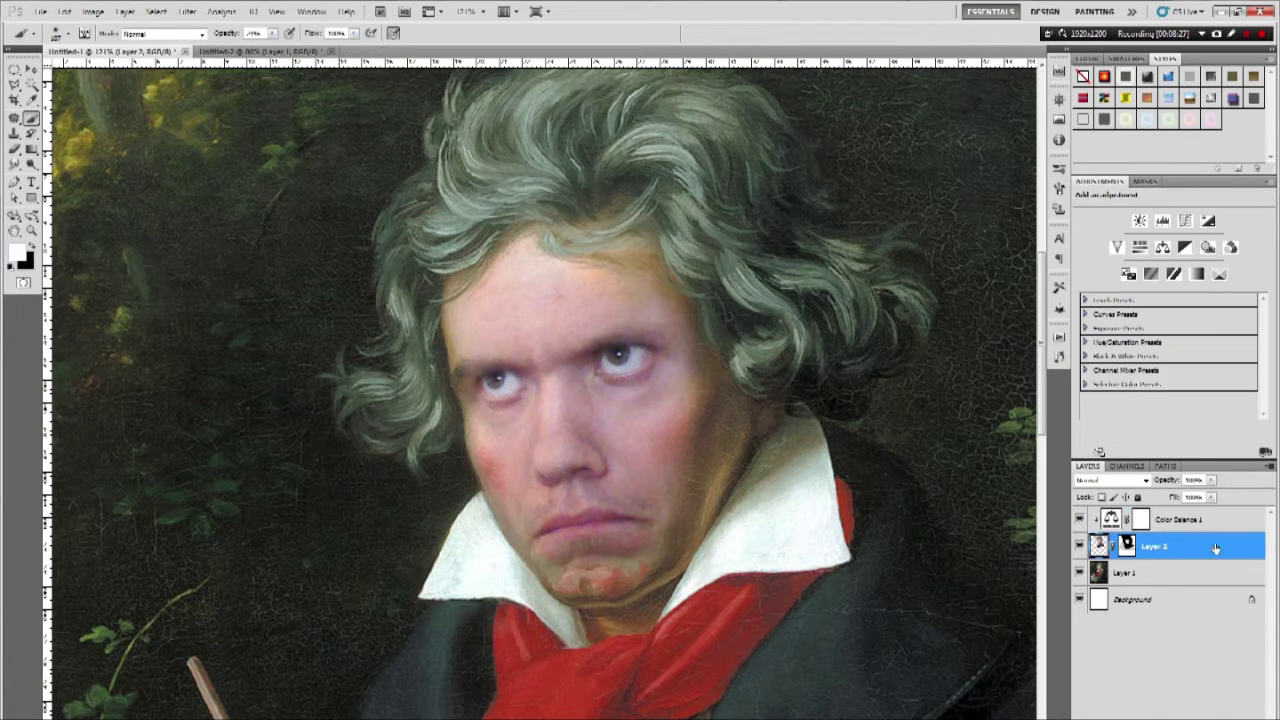
click(1195, 520)
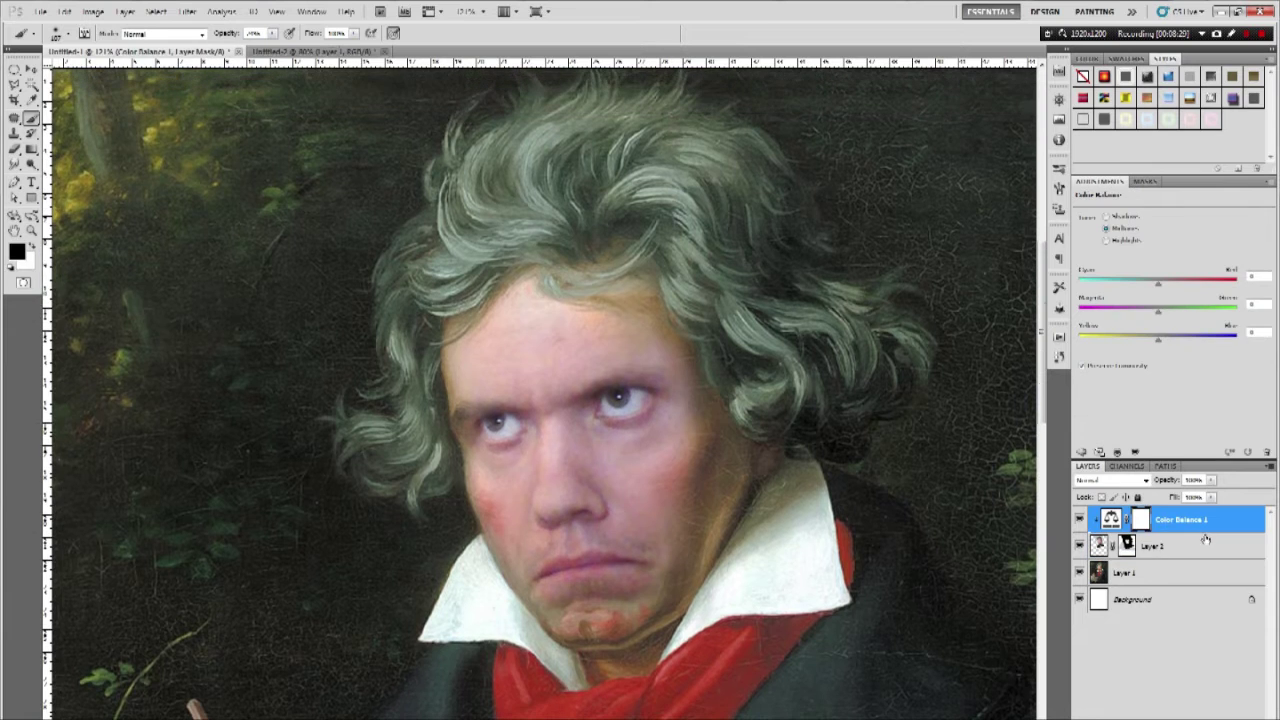
- Shift the face's midtones to -31 toward yellow and slightly toward cyan, and nudge its highlights slightly toward yellow and red
mouse_move(1158, 341)
mouse_down()
mouse_move(1072, 353)
mouse_move(1145, 346)
mouse_move(1133, 346)
mouse_up()
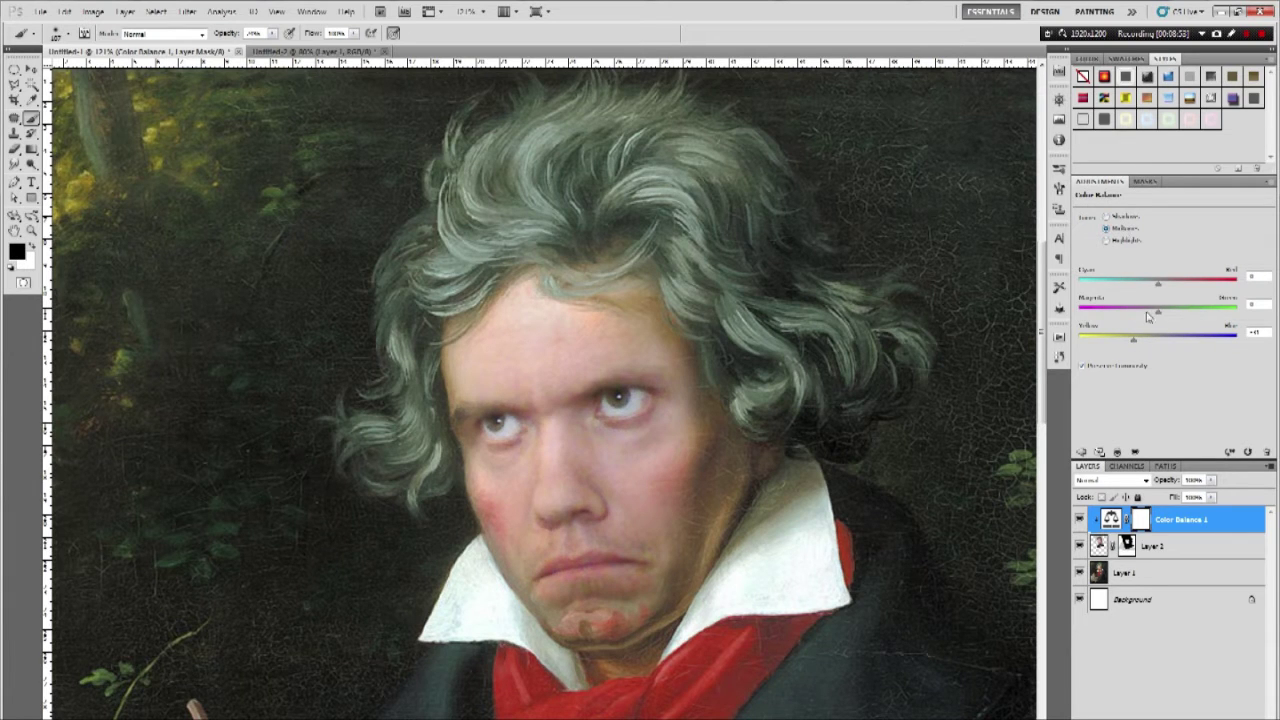
drag(1158, 286, 1154, 288)
click(1123, 241)
drag(1158, 340, 1153, 342)
scroll(598, 208, down, 4)
scroll(568, 310, up, 2)
drag(1158, 285, 1165, 285)
- Adjust the Color Balance shadows slightly toward blue and red
click(1112, 217)
drag(1160, 341, 1164, 341)
drag(1158, 285, 1168, 287)
key(ctrl+minus)
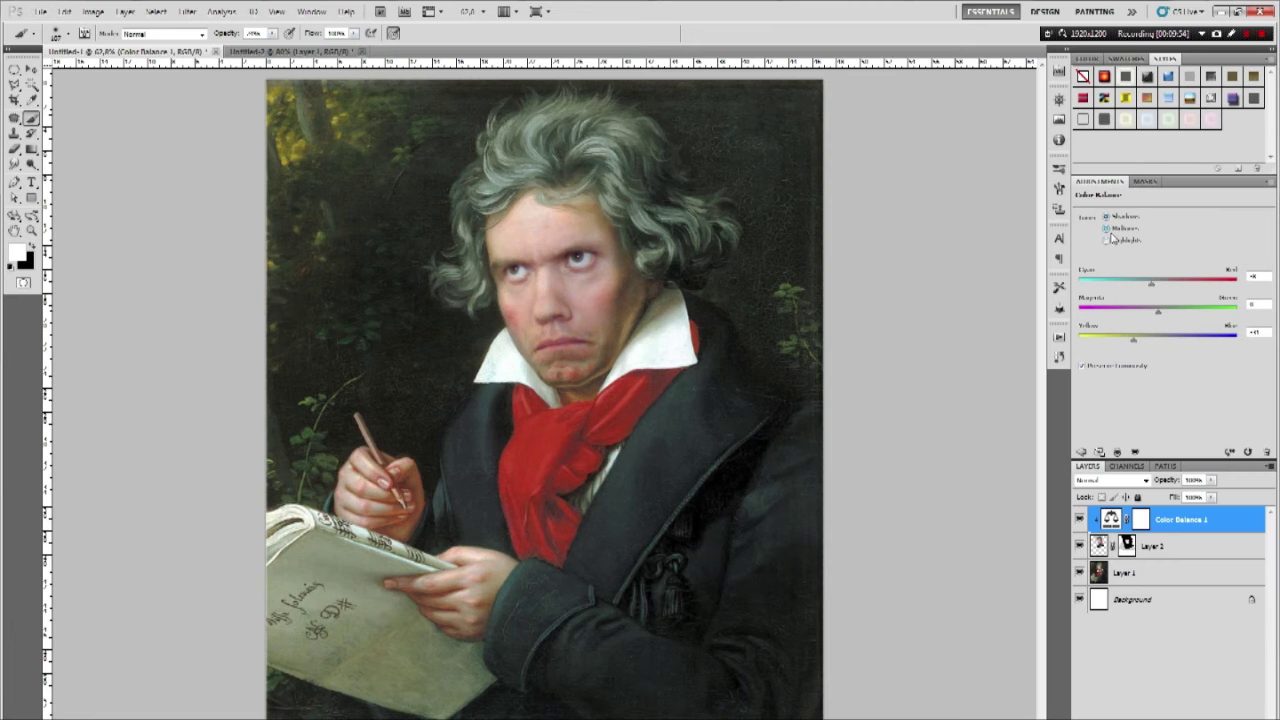
- Set the midtones' cyan–red balance to -16 and check the face's color match up close and in the whole painting
click(1108, 230)
drag(1152, 287, 1156, 288)
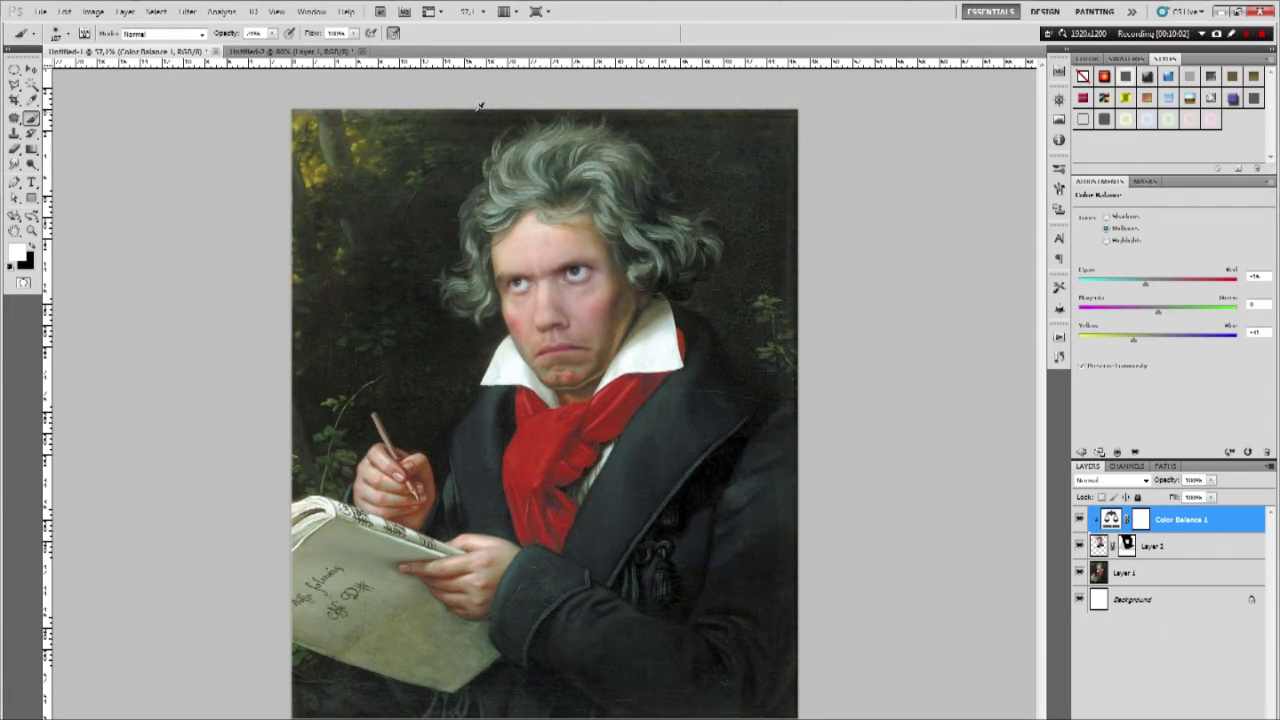
scroll(537, 149, down, 2)
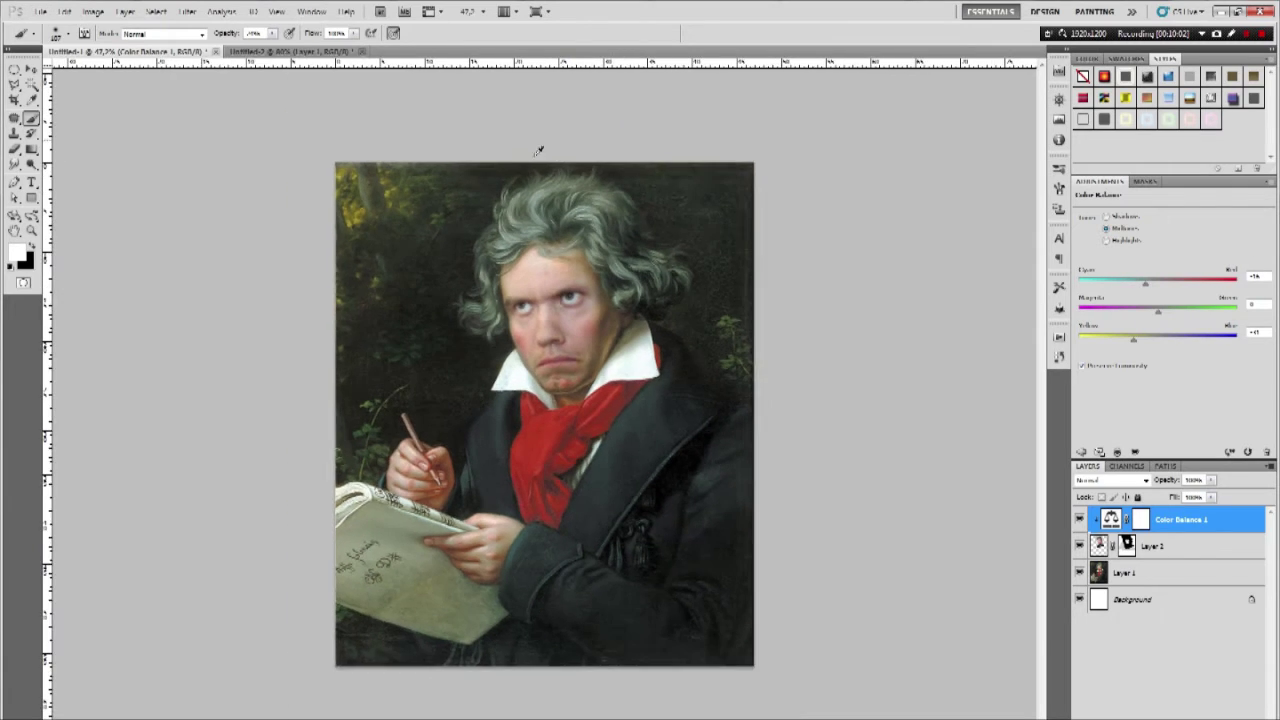
scroll(537, 149, up, 3)
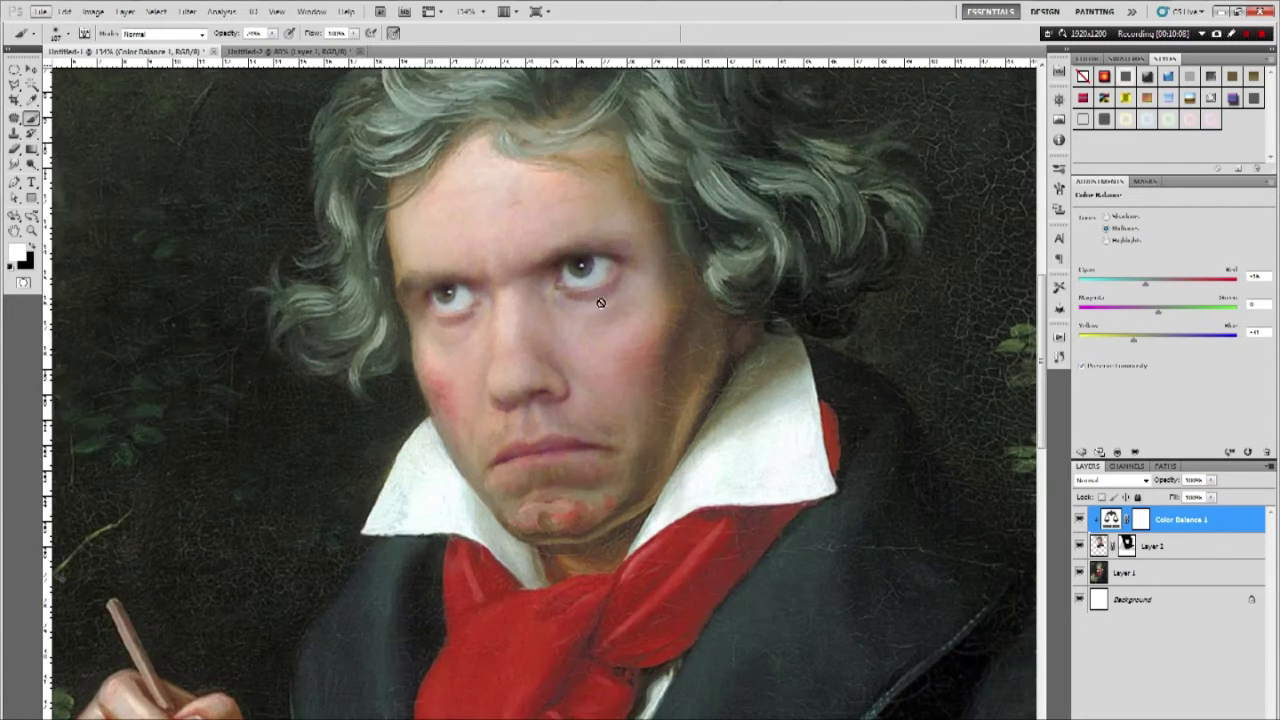
scroll(600, 302, down, 5)
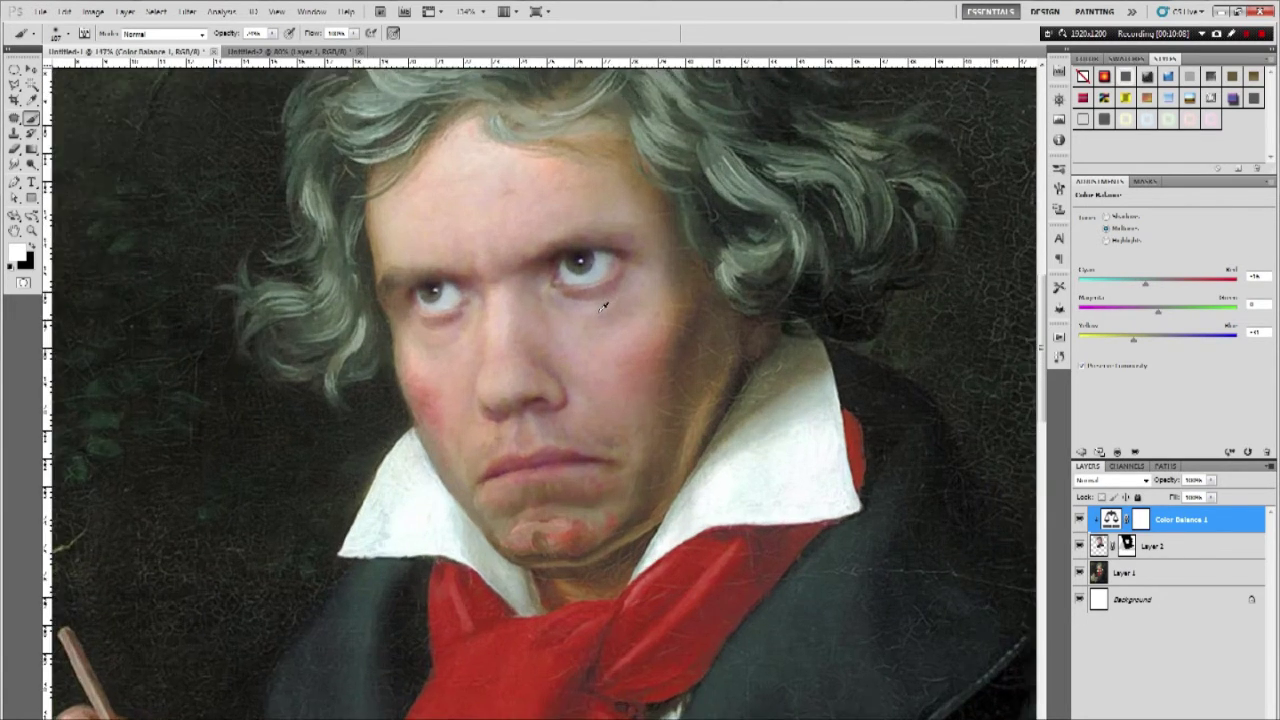
scroll(603, 305, down, 1)
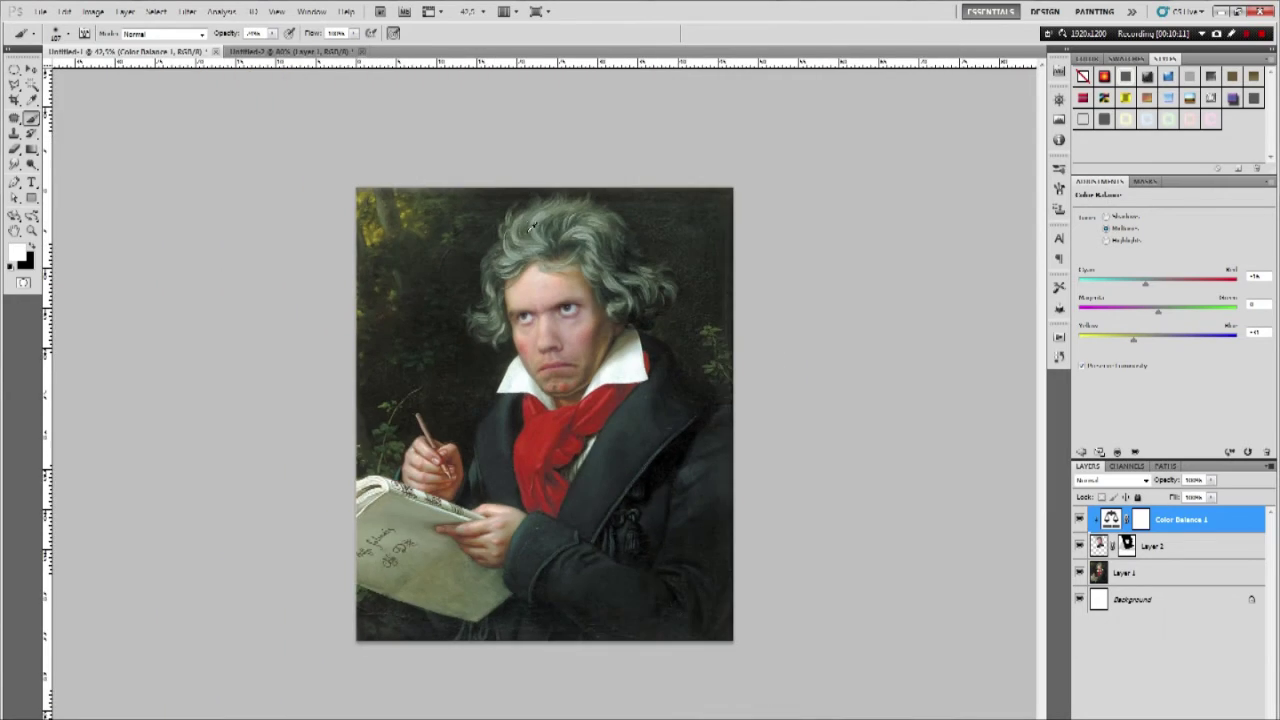
- Duplicate the masked photo face layer beneath the Color Balance adjustment and hide the original face layer
scroll(600, 310, up, 4)
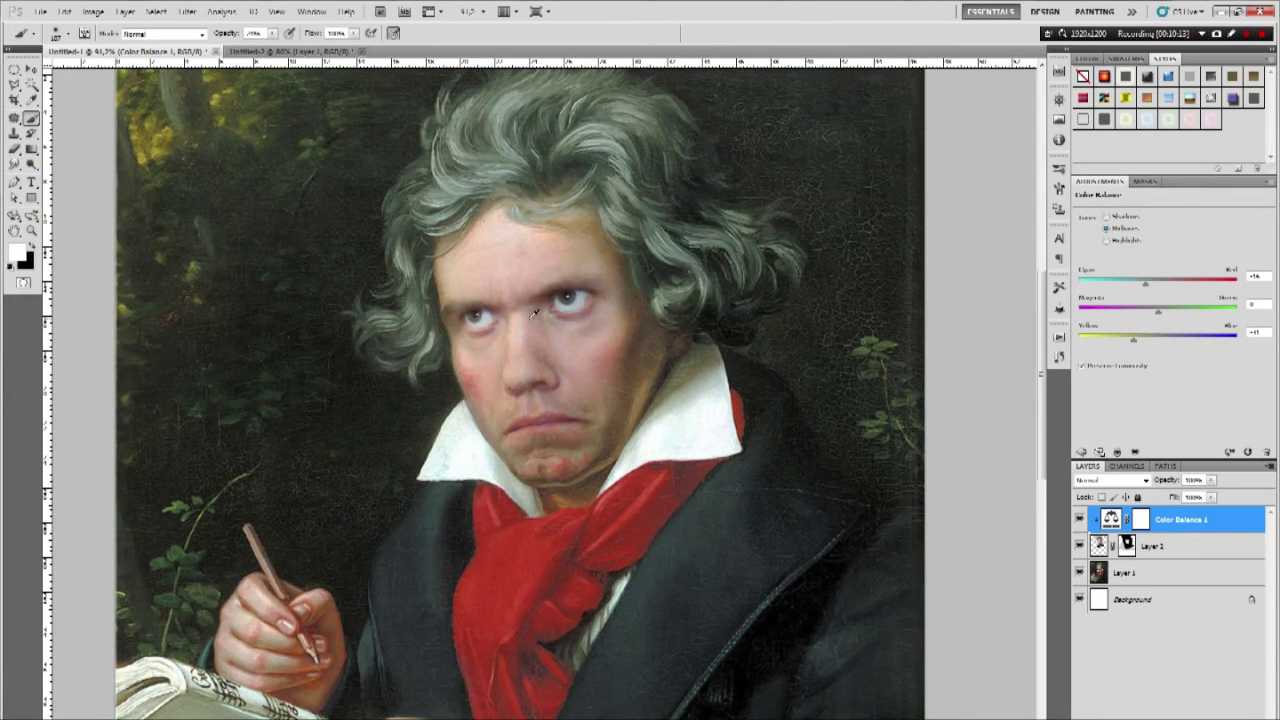
scroll(594, 316, up, 1)
scroll(585, 315, down, 3)
scroll(578, 314, up, 3)
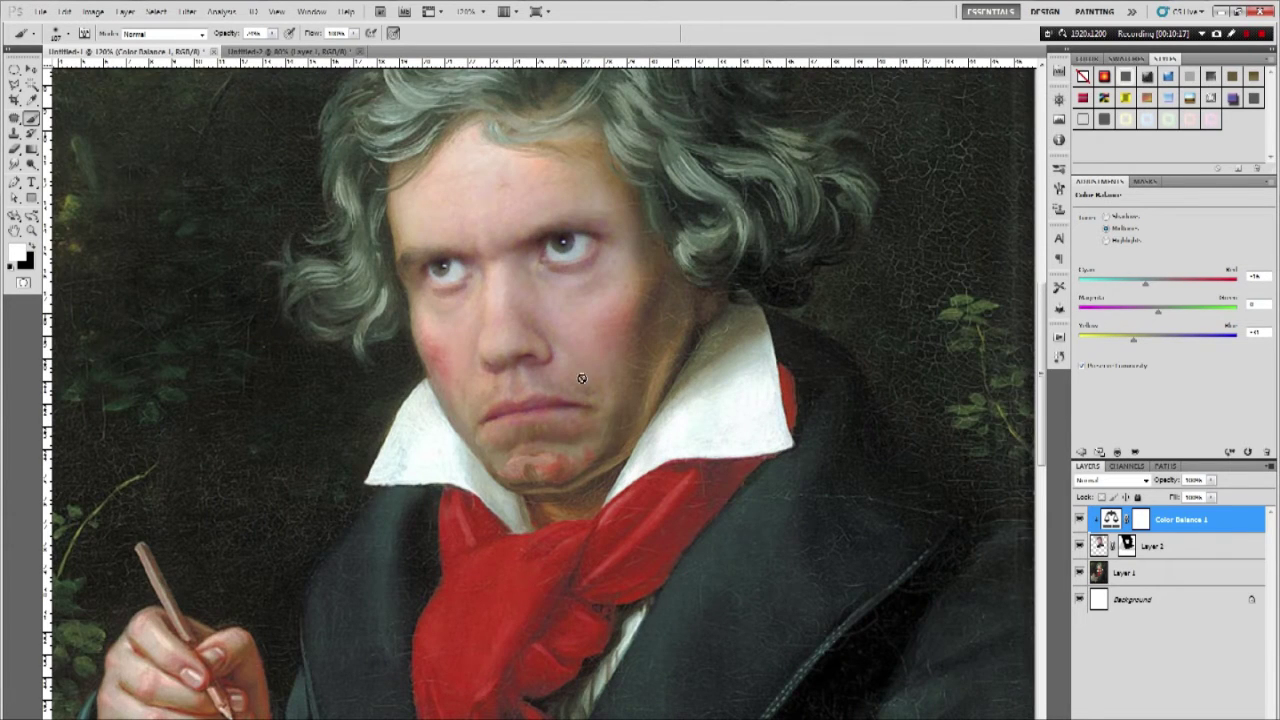
scroll(680, 636, down, 1)
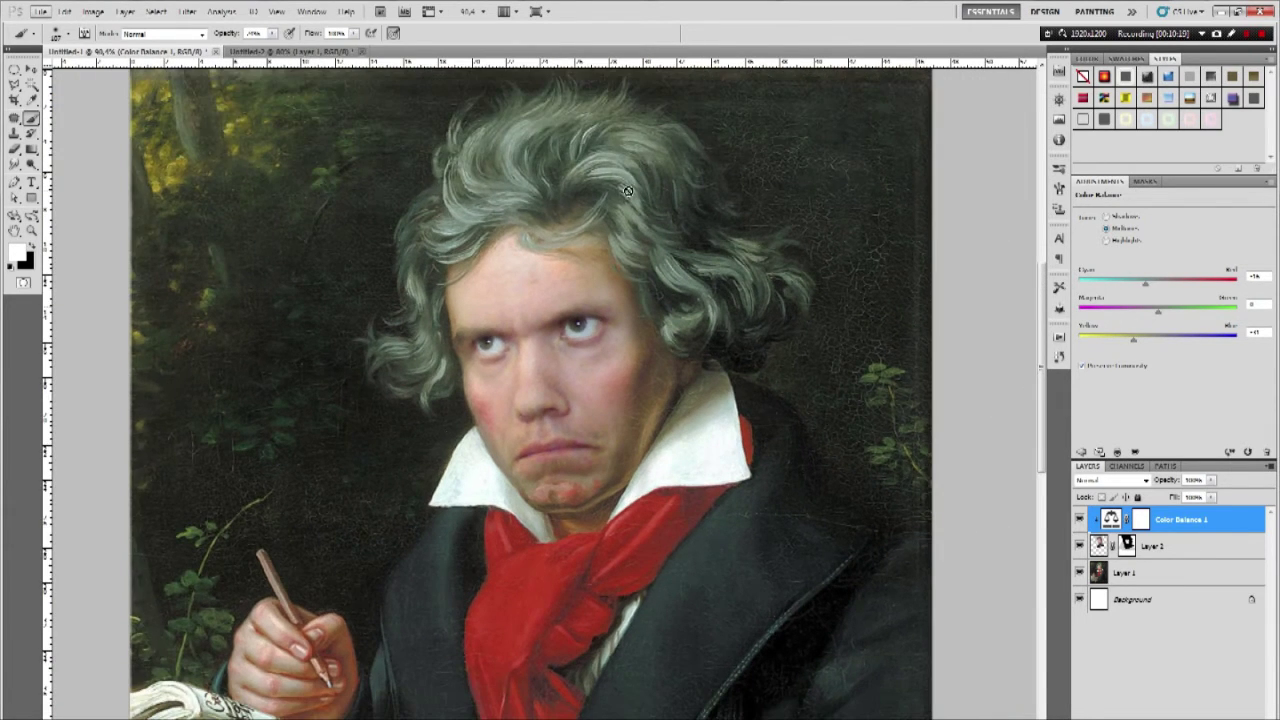
scroll(533, 403, up, 1)
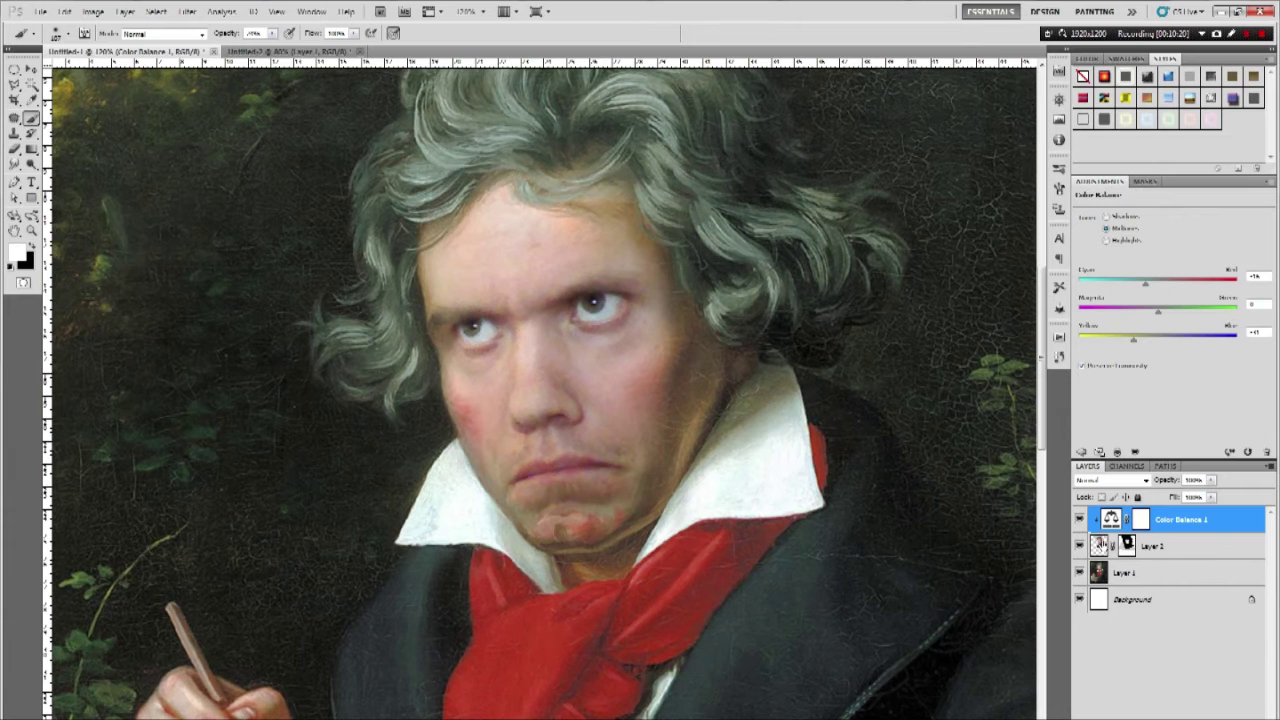
click(1102, 545)
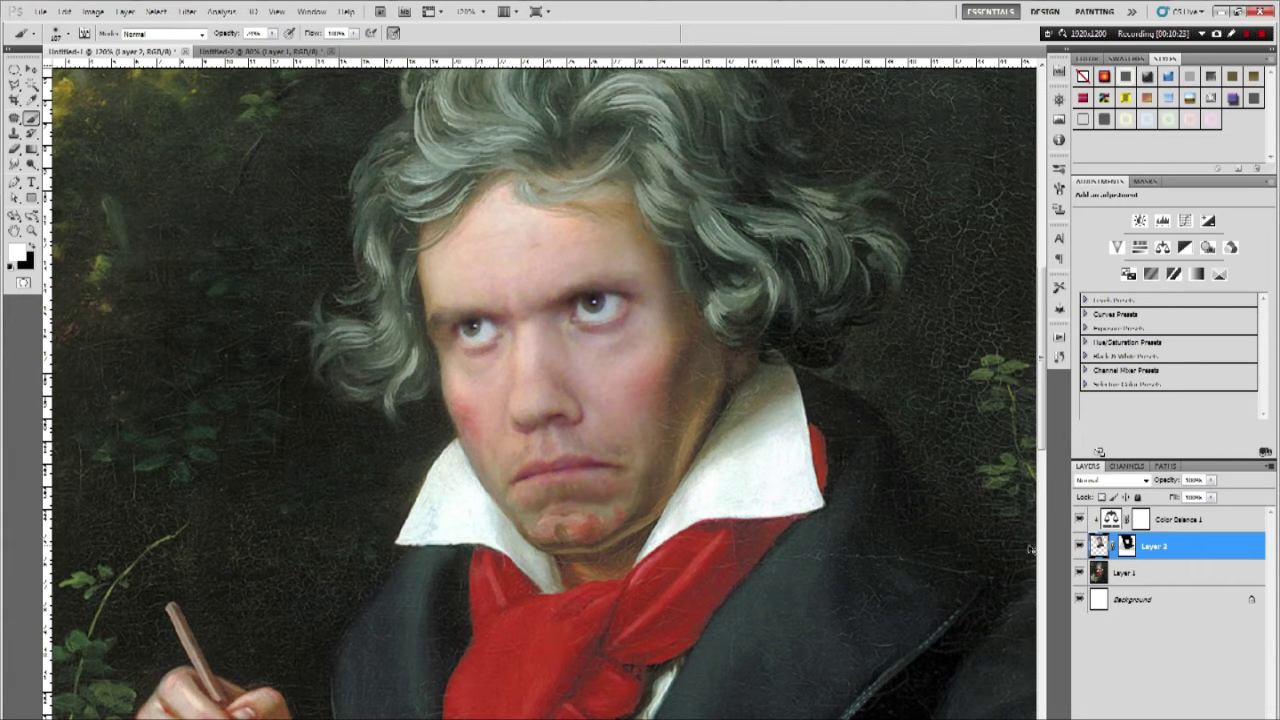
key(ctrl+j)
click(1080, 571)
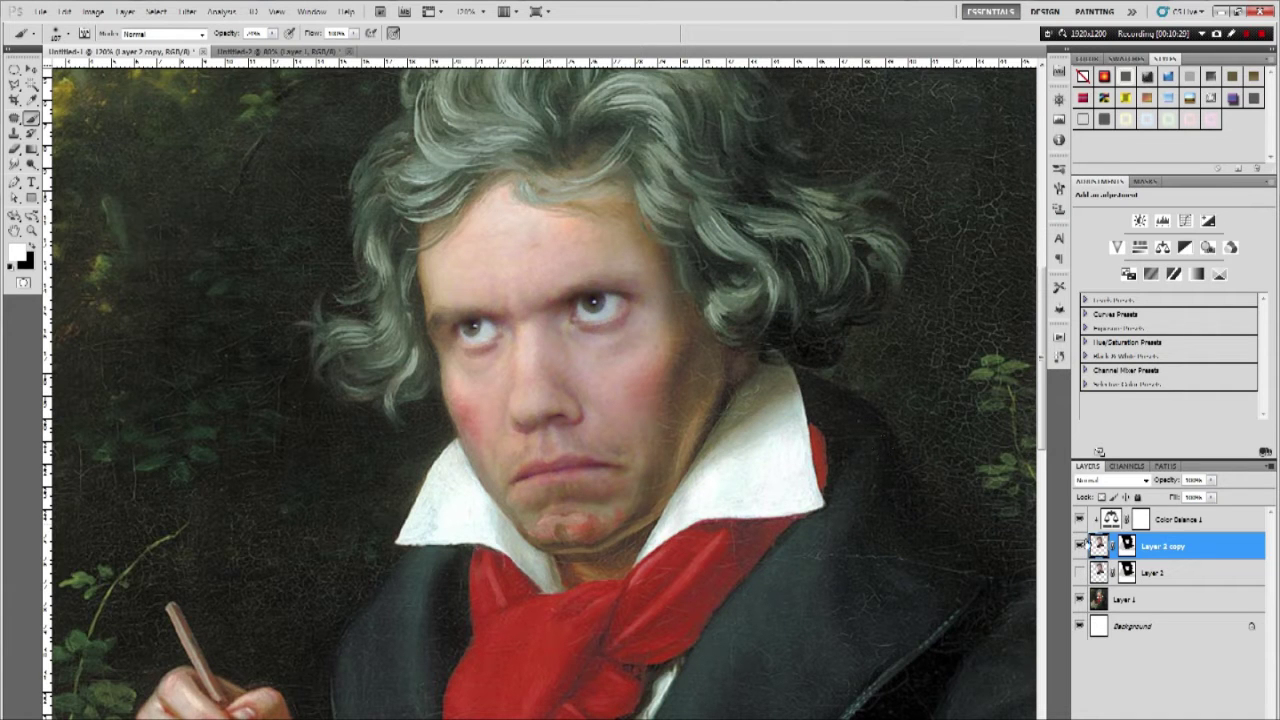
- Duplicate the visible face copy once more, clipped to the copy beneath it
scroll(651, 336, down, 5)
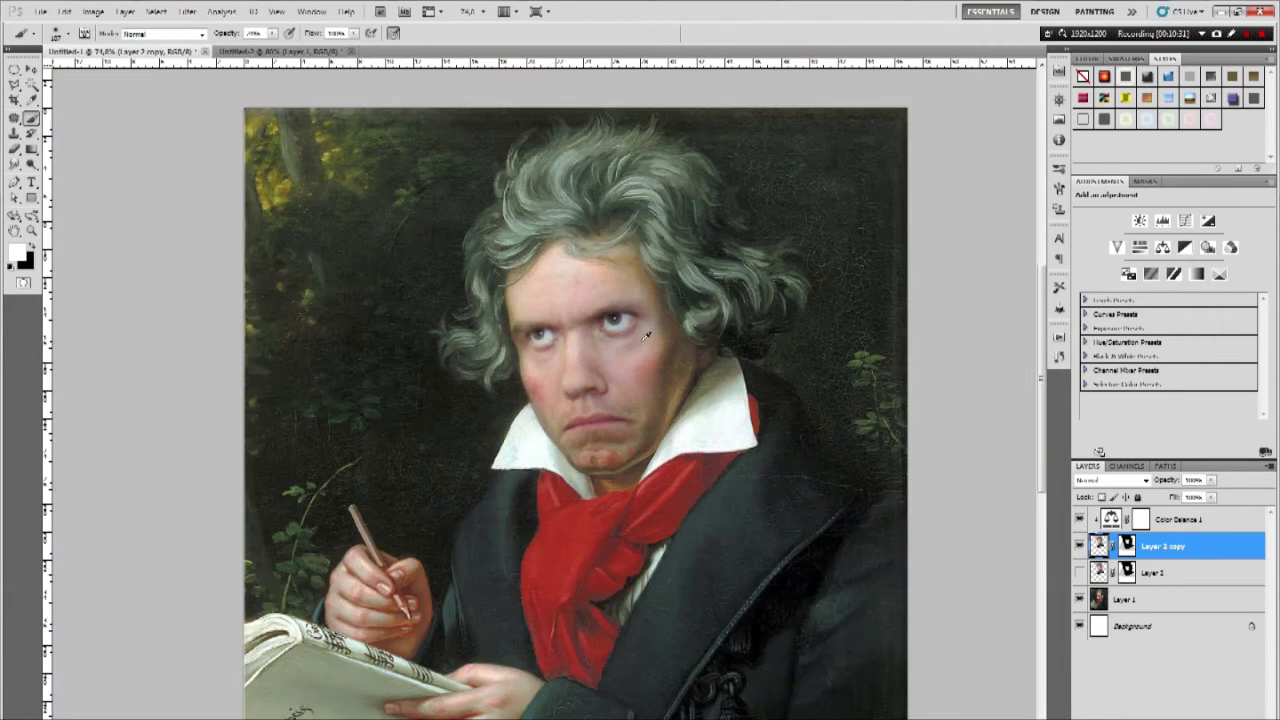
scroll(645, 337, up, 4)
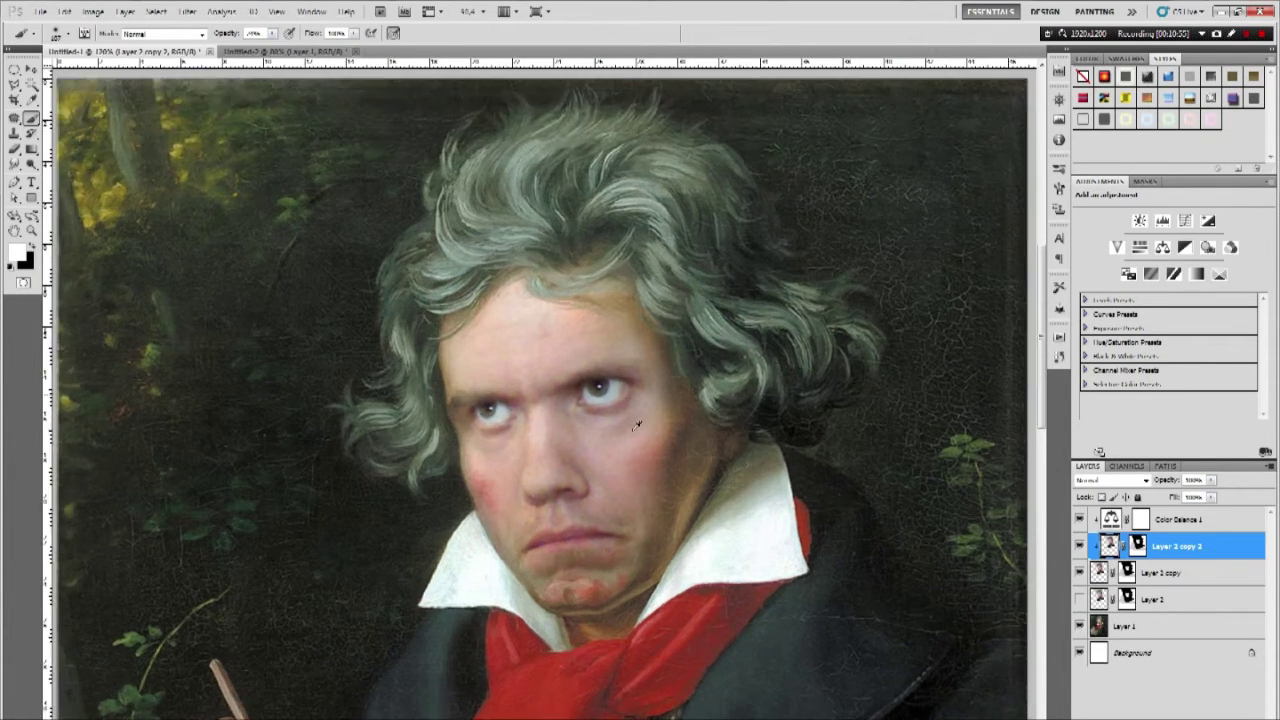
scroll(640, 423, up, 1)
scroll(530, 365, down, 1)
click(187, 11)
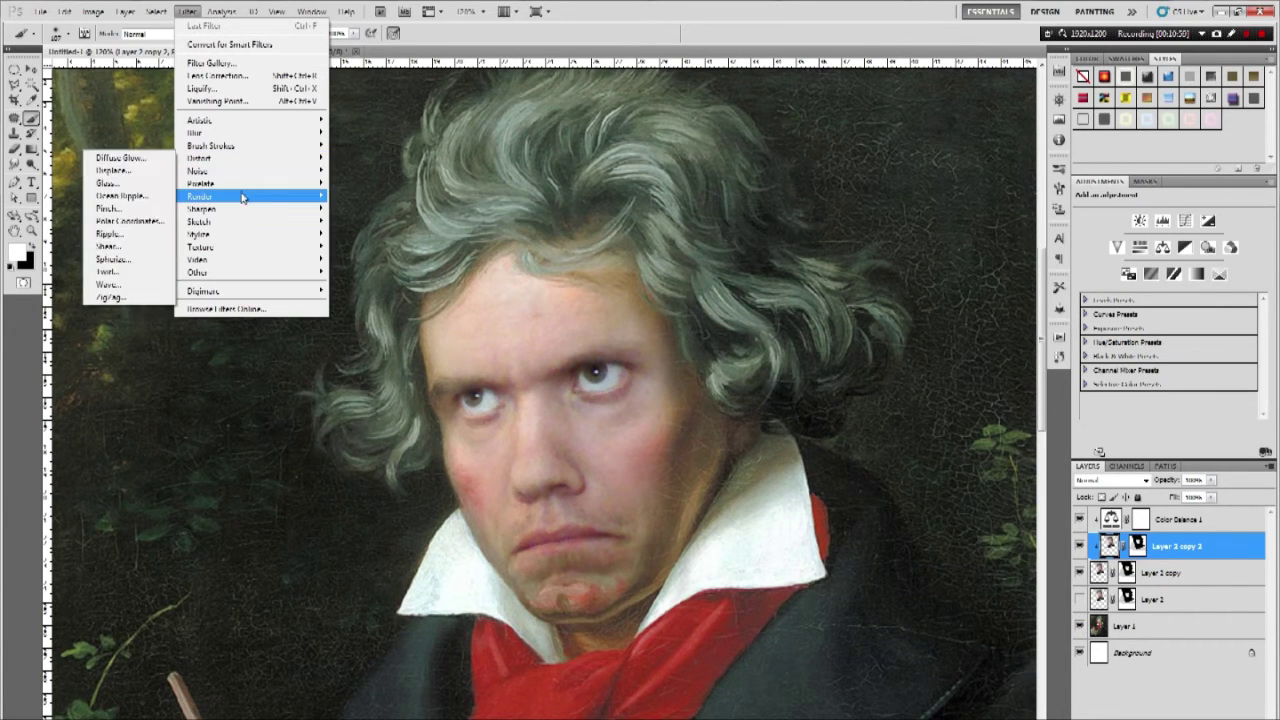
mouse_move(236, 210)
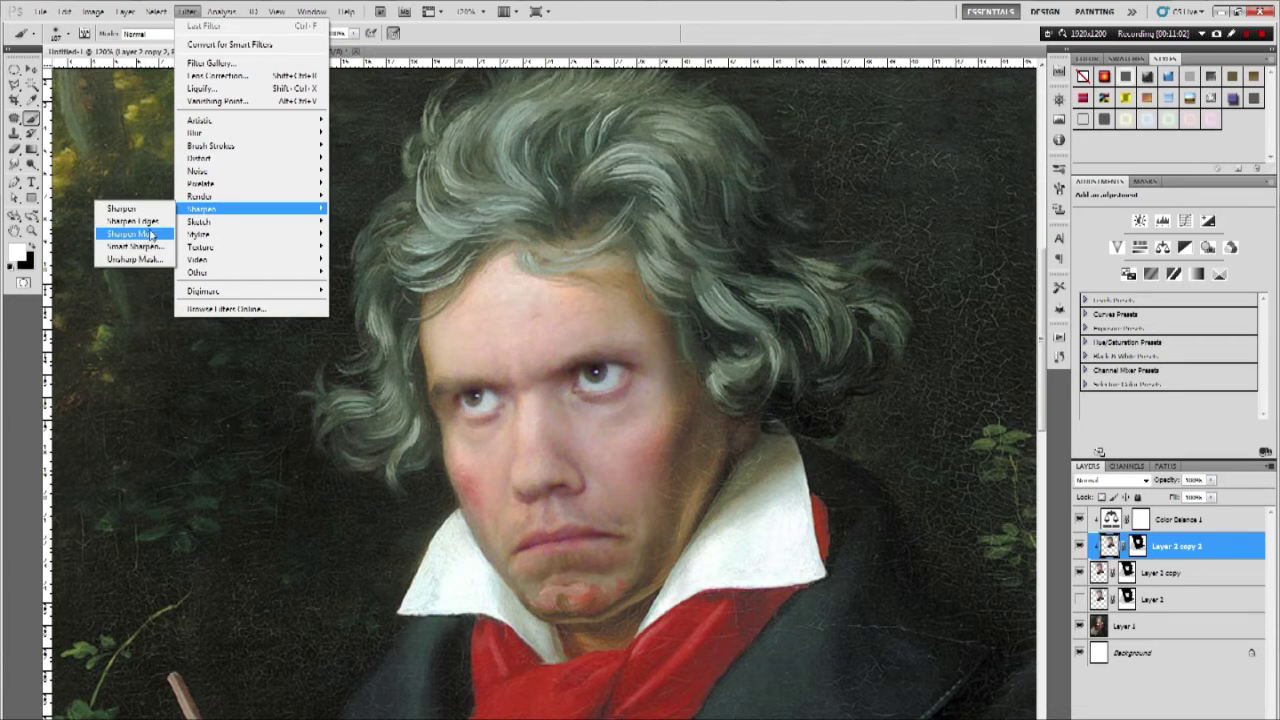
click(134, 259)
click(831, 365)
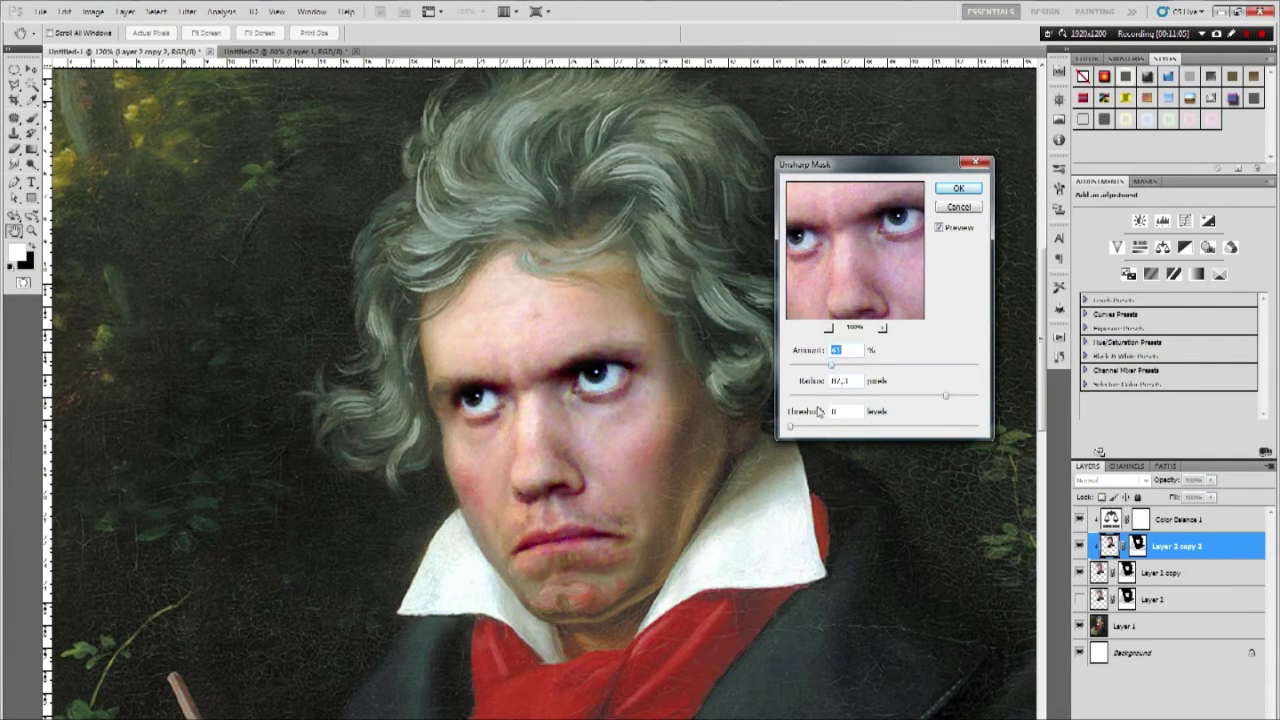
click(852, 396)
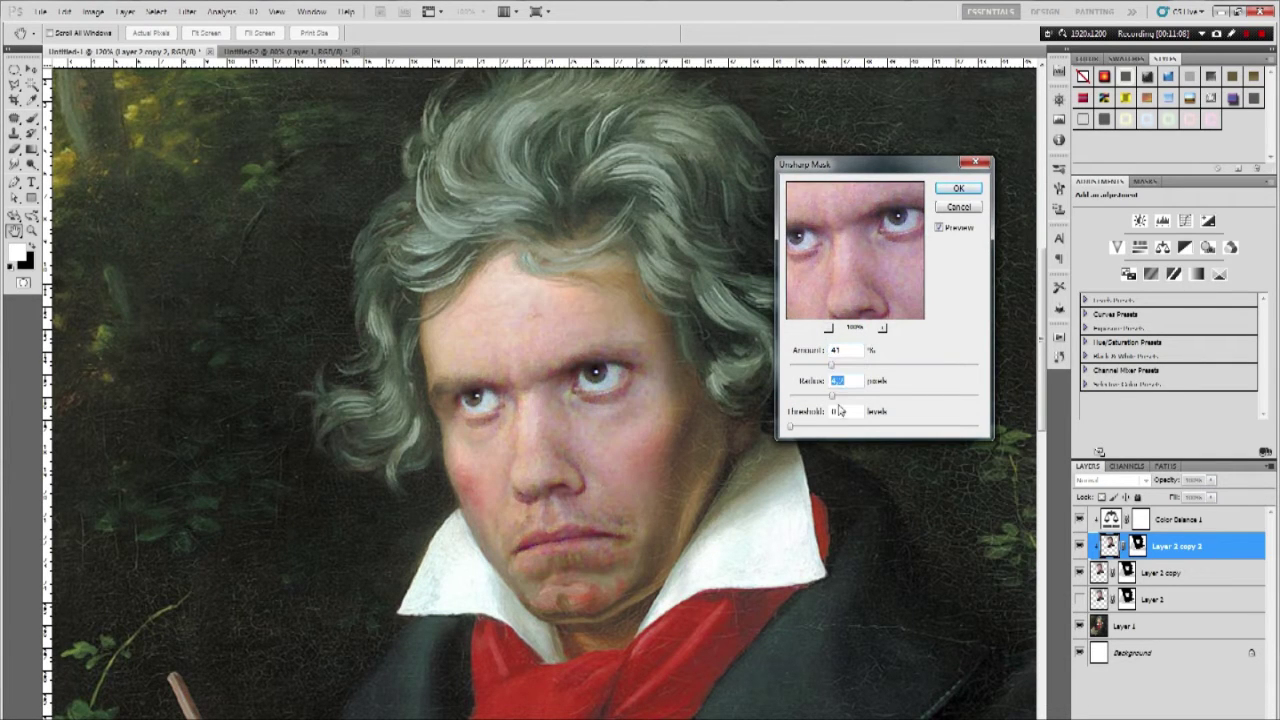
click(958, 188)
key(b)
- Desaturate the topmost face copy
click(93, 11)
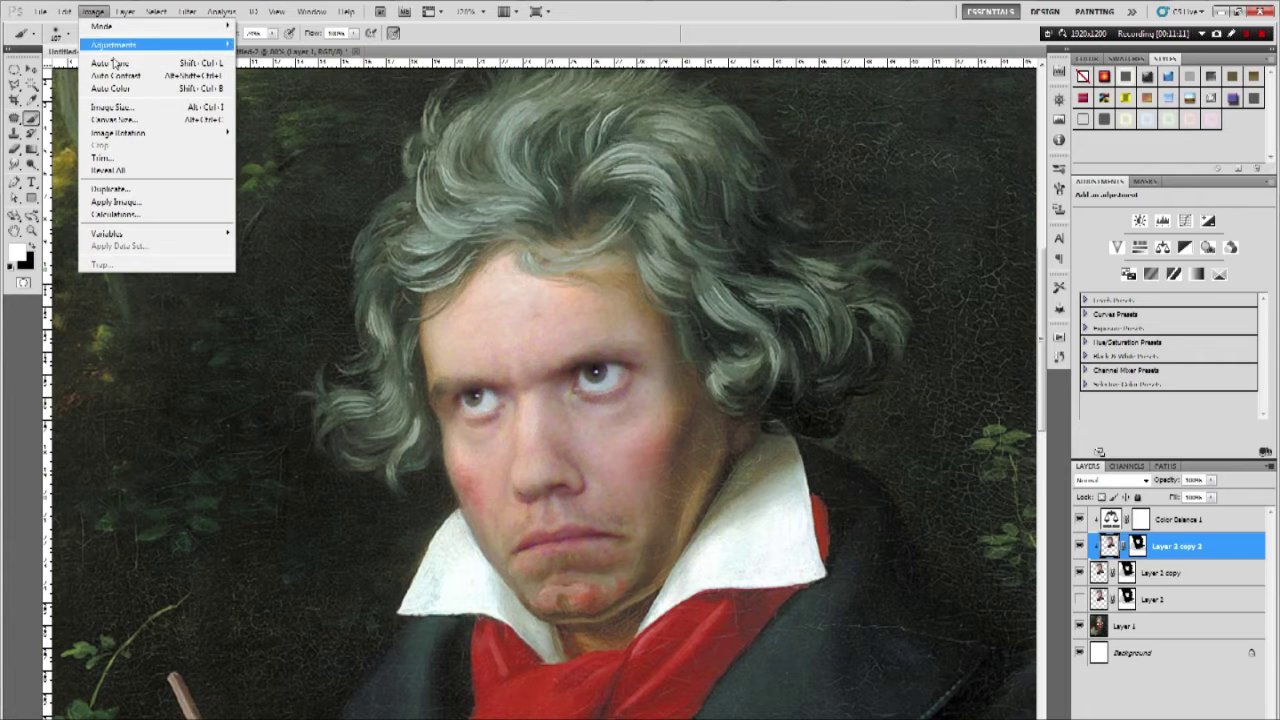
mouse_move(115, 45)
click(344, 297)
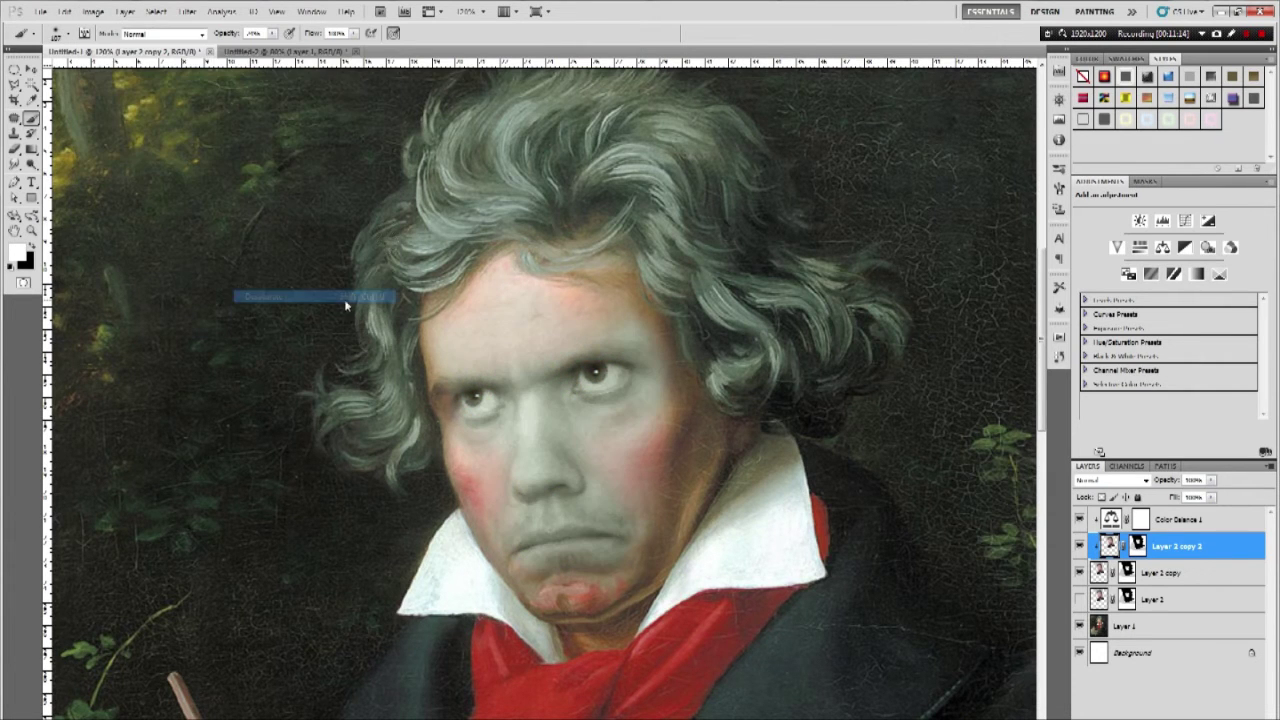
- Apply a High Pass filter with a small radius to the desaturated face copy so that only fine facial edges remain
click(186, 11)
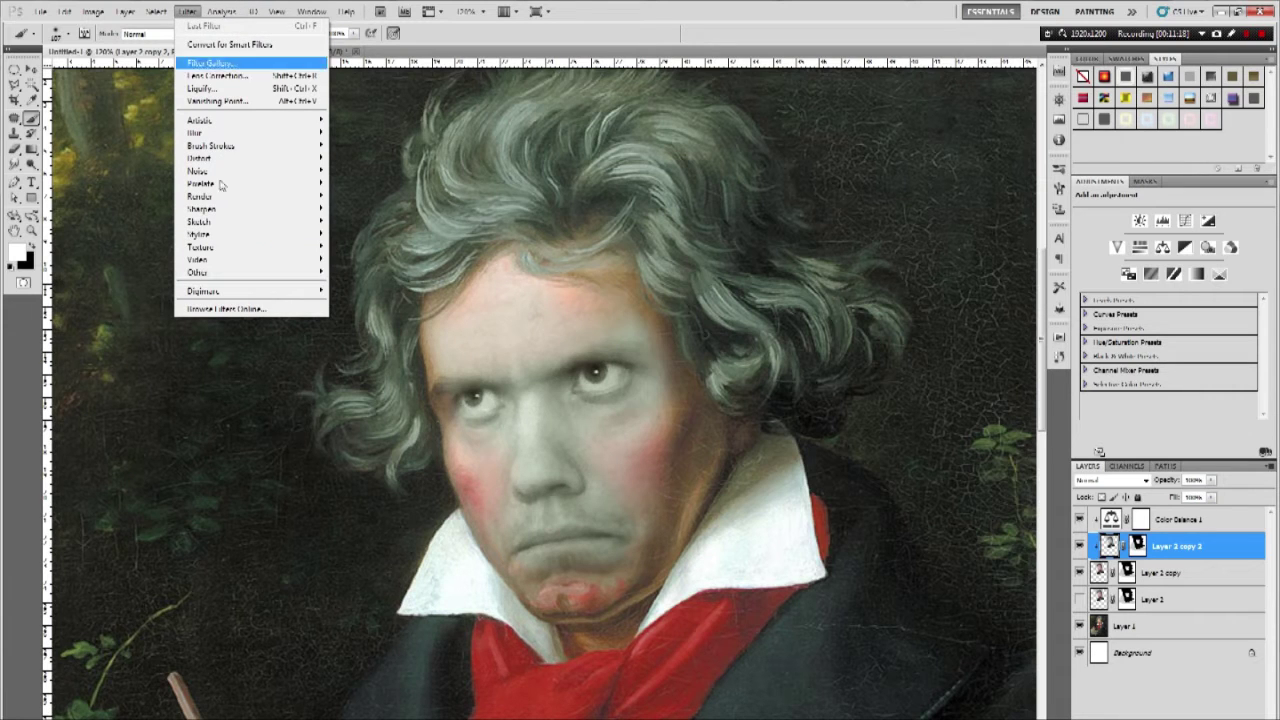
mouse_move(200, 272)
click(143, 285)
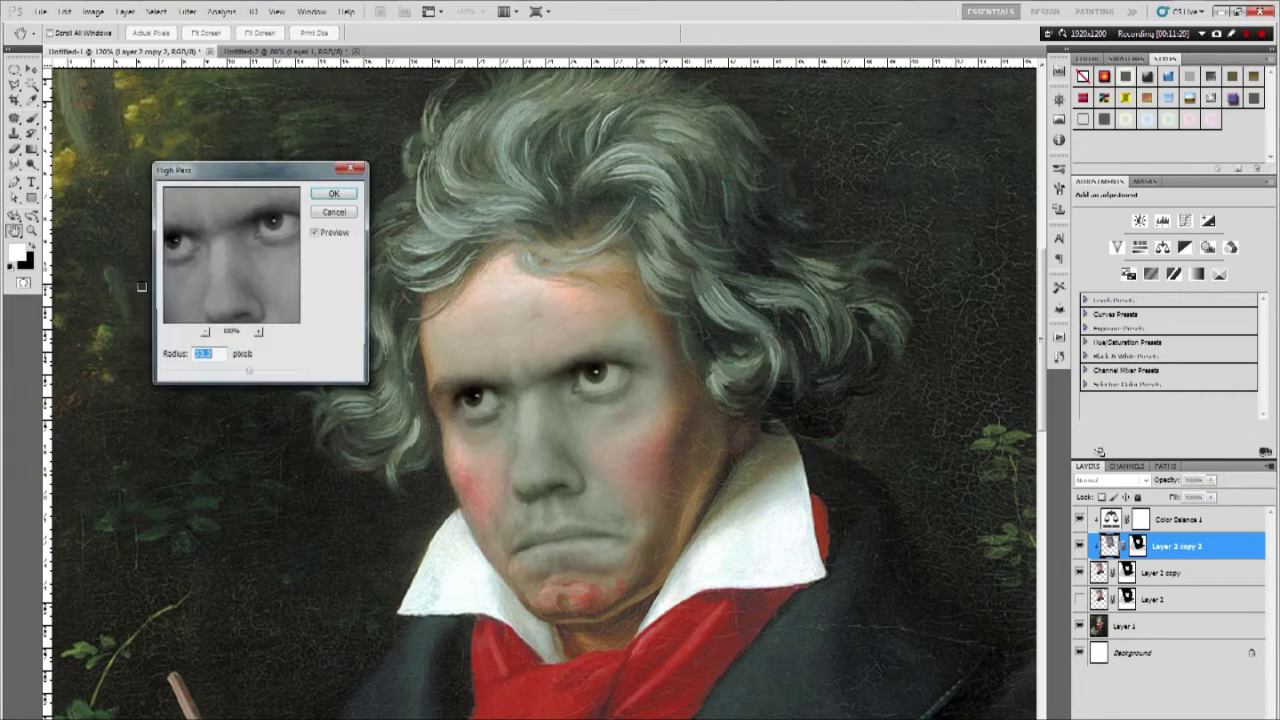
click(201, 332)
click(201, 332)
mouse_move(198, 377)
mouse_down()
mouse_move(174, 375)
mouse_move(189, 376)
mouse_up()
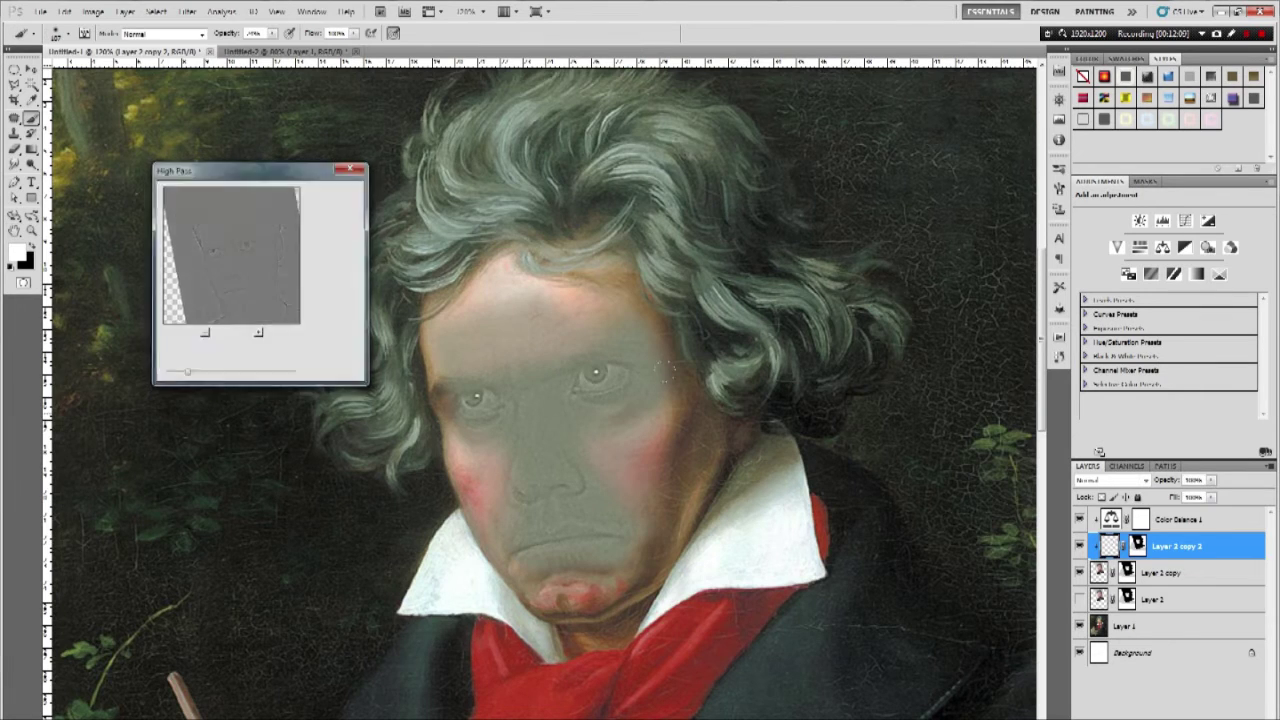
key(Return)
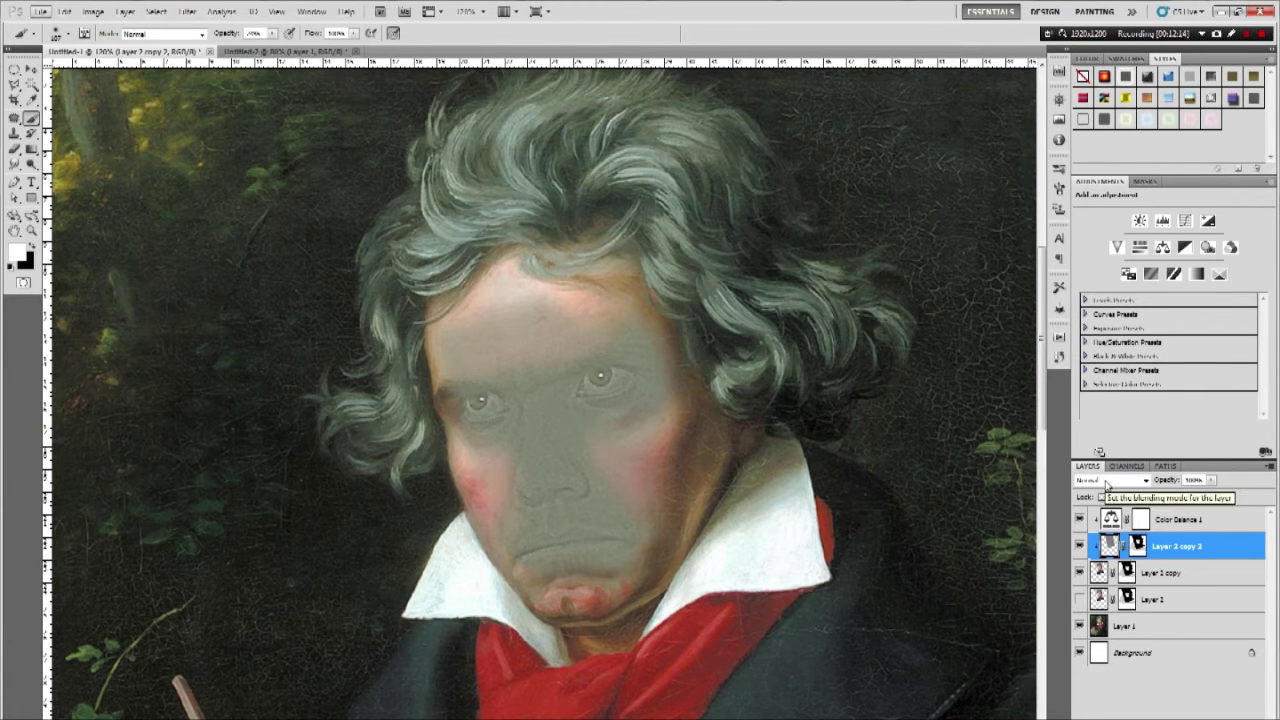
- Set the high-pass layer's blending mode to Overlay and compare the face with and without the layer
click(1106, 481)
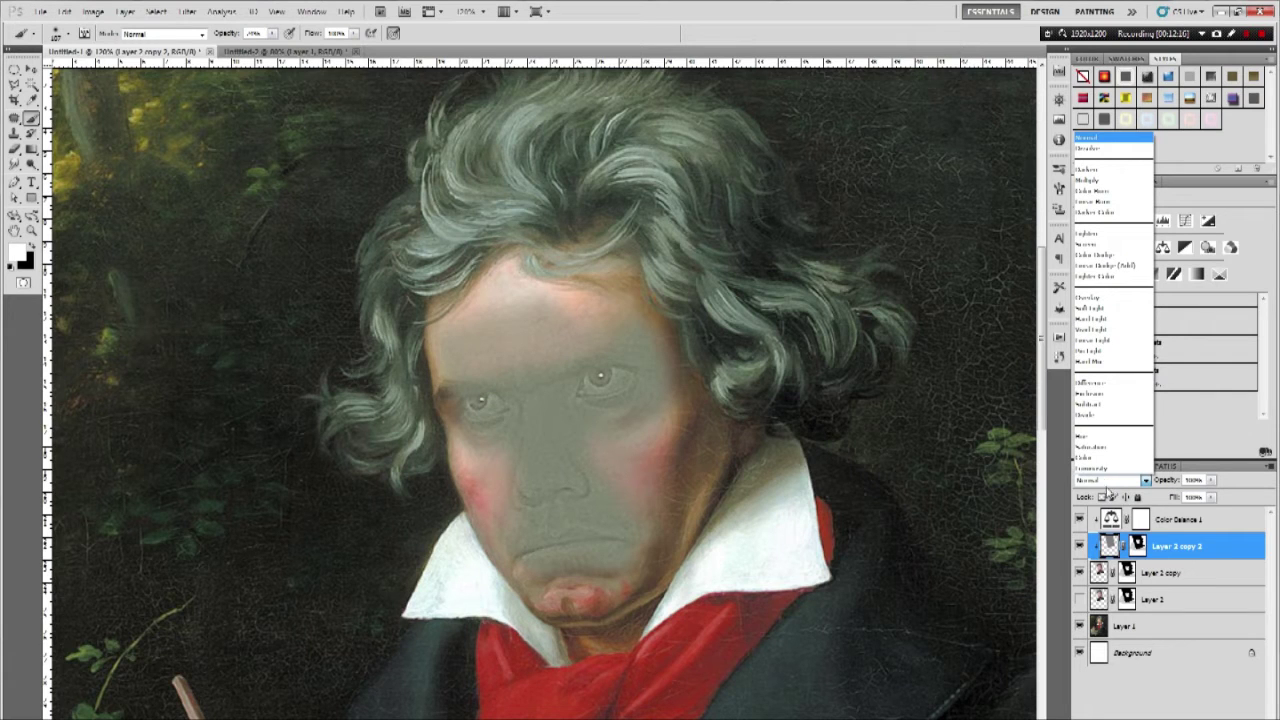
click(1097, 300)
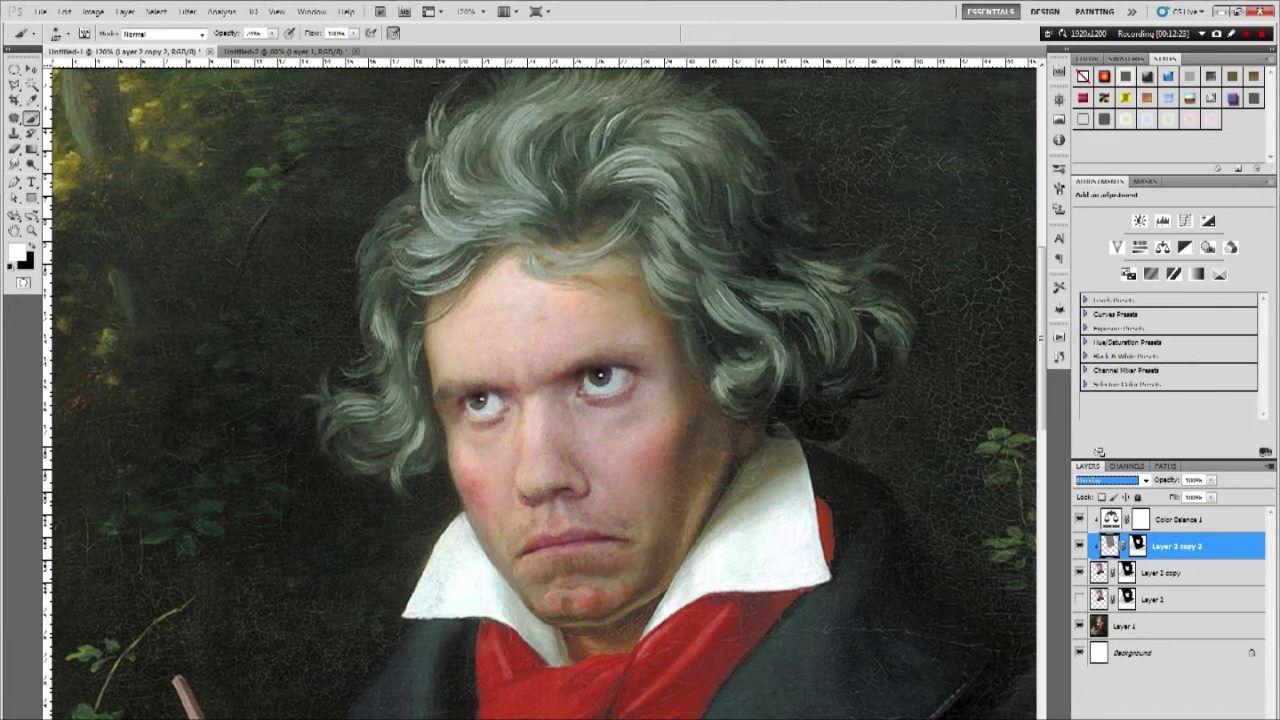
click(1080, 547)
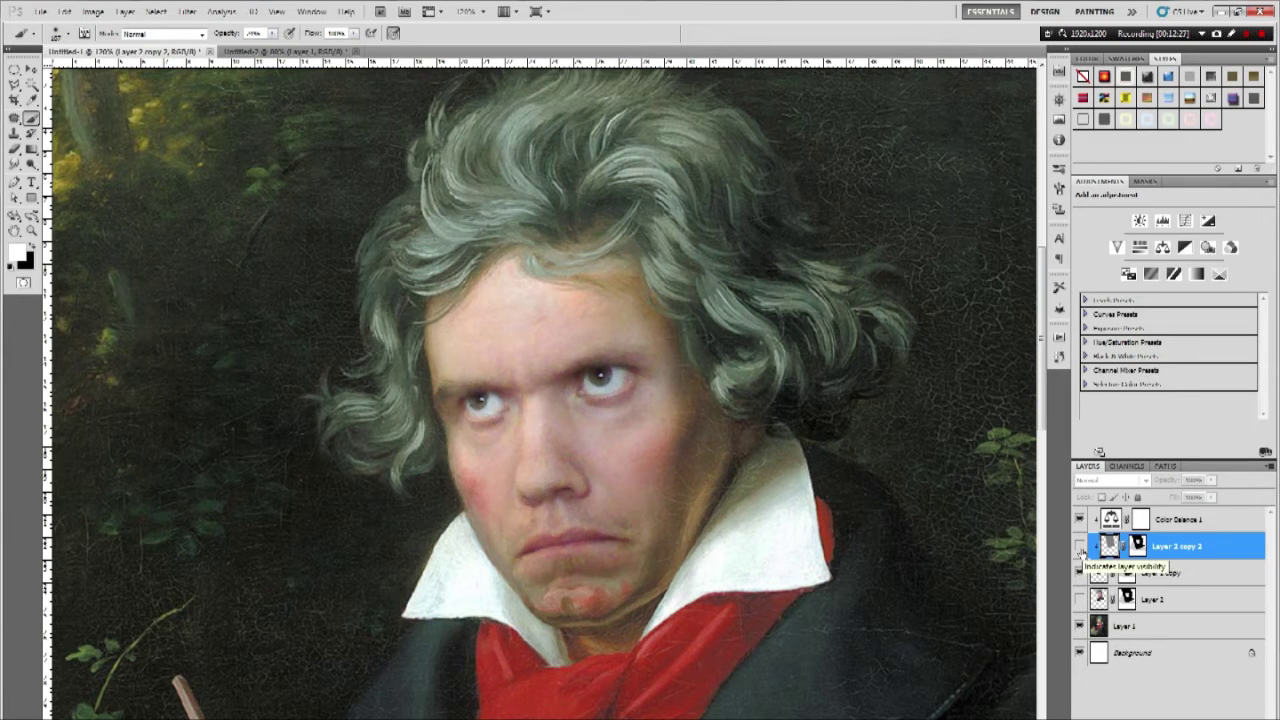
click(1080, 547)
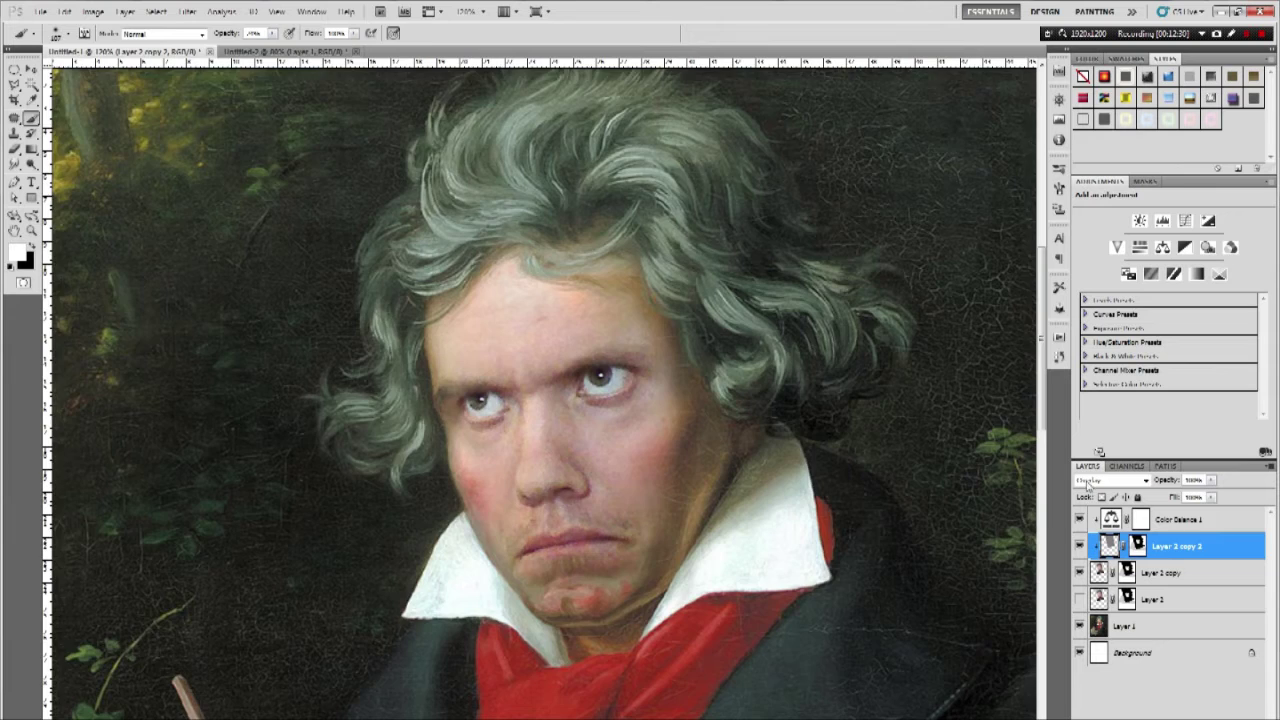
- Examine the sharpened face up close and within the whole painting, checking how its detail and texture match the painted surroundings
key(ctrl+minus)
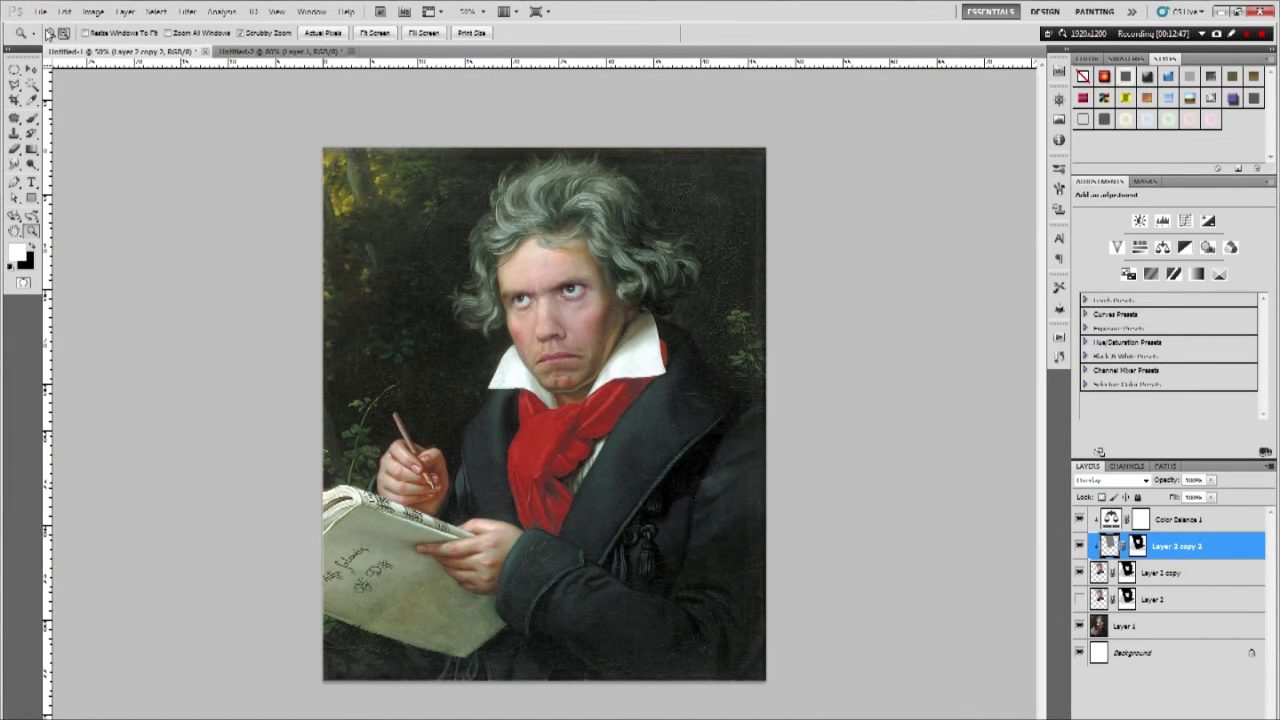
click(572, 295)
drag(569, 353, 698, 433)
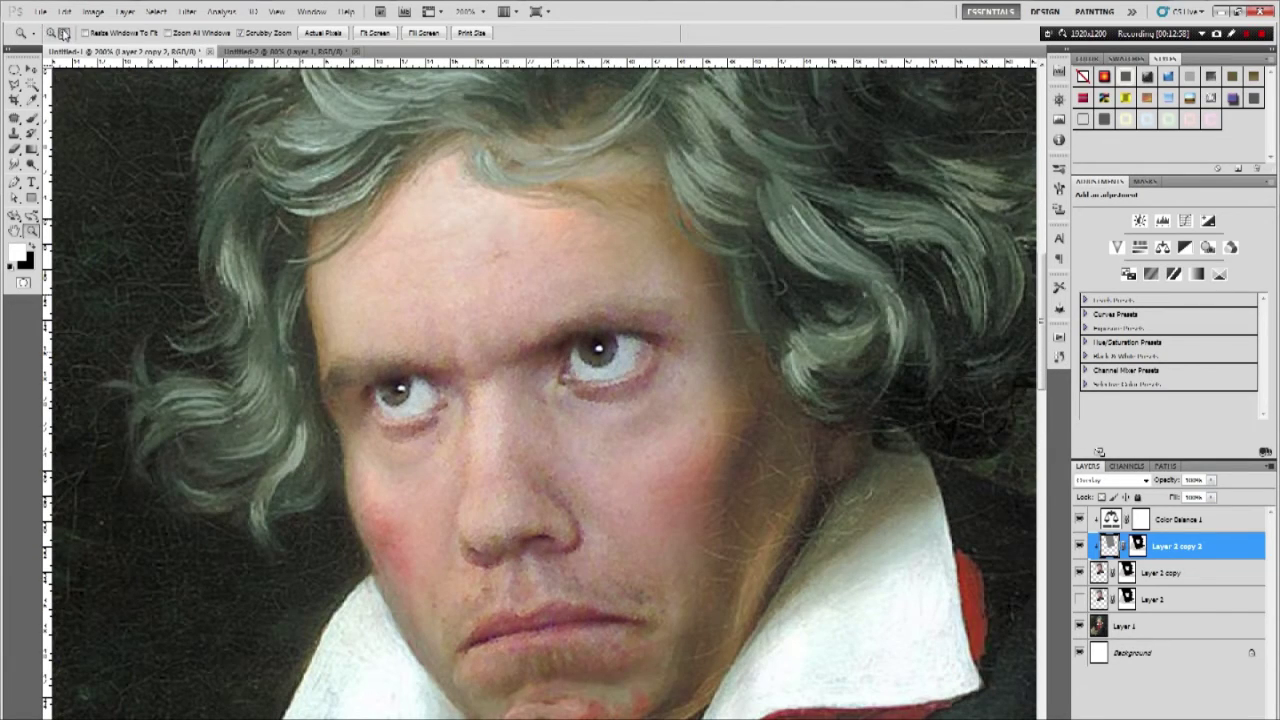
key(ctrl+minus)
click(446, 305)
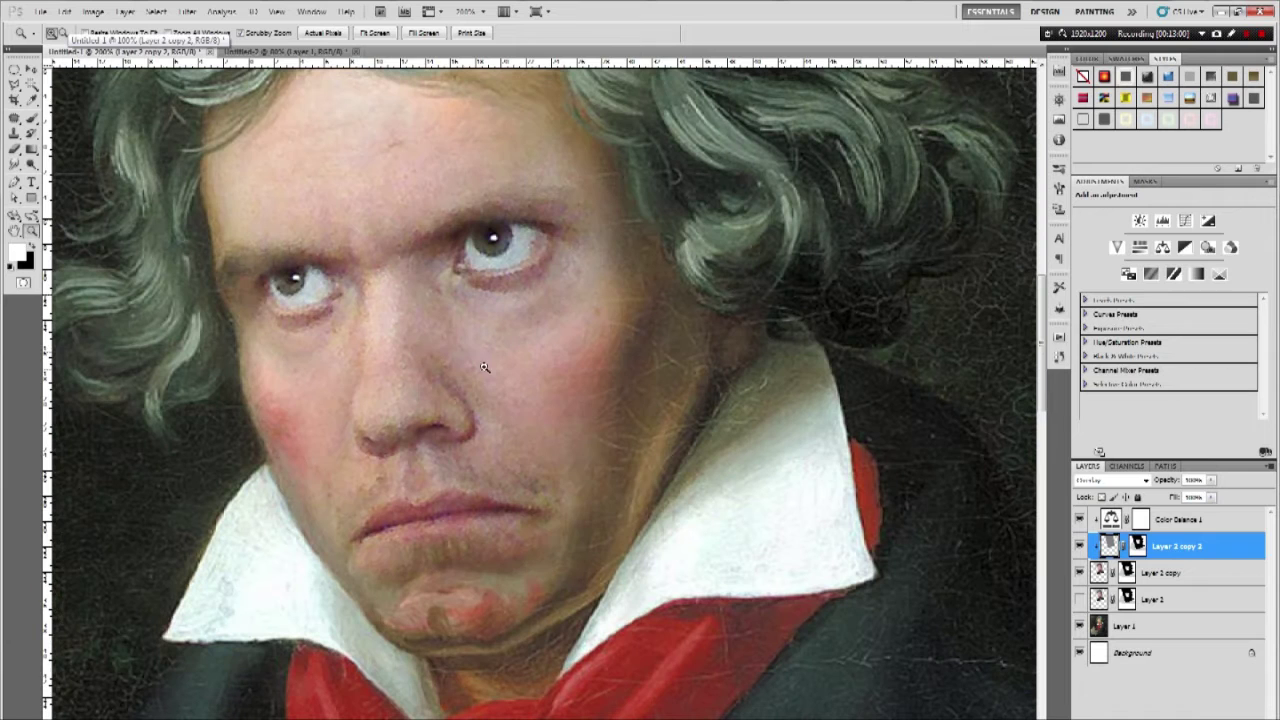
alt+click(948, 556)
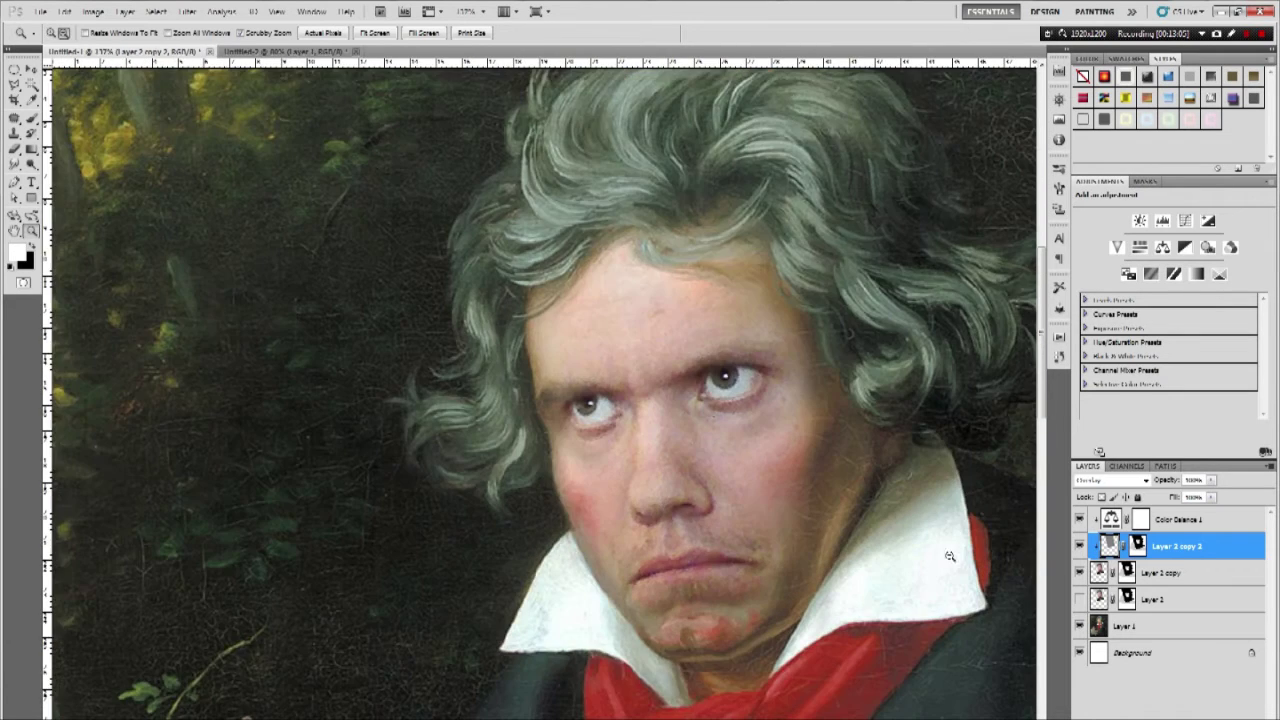
alt+click(756, 437)
drag(755, 437, 699, 211)
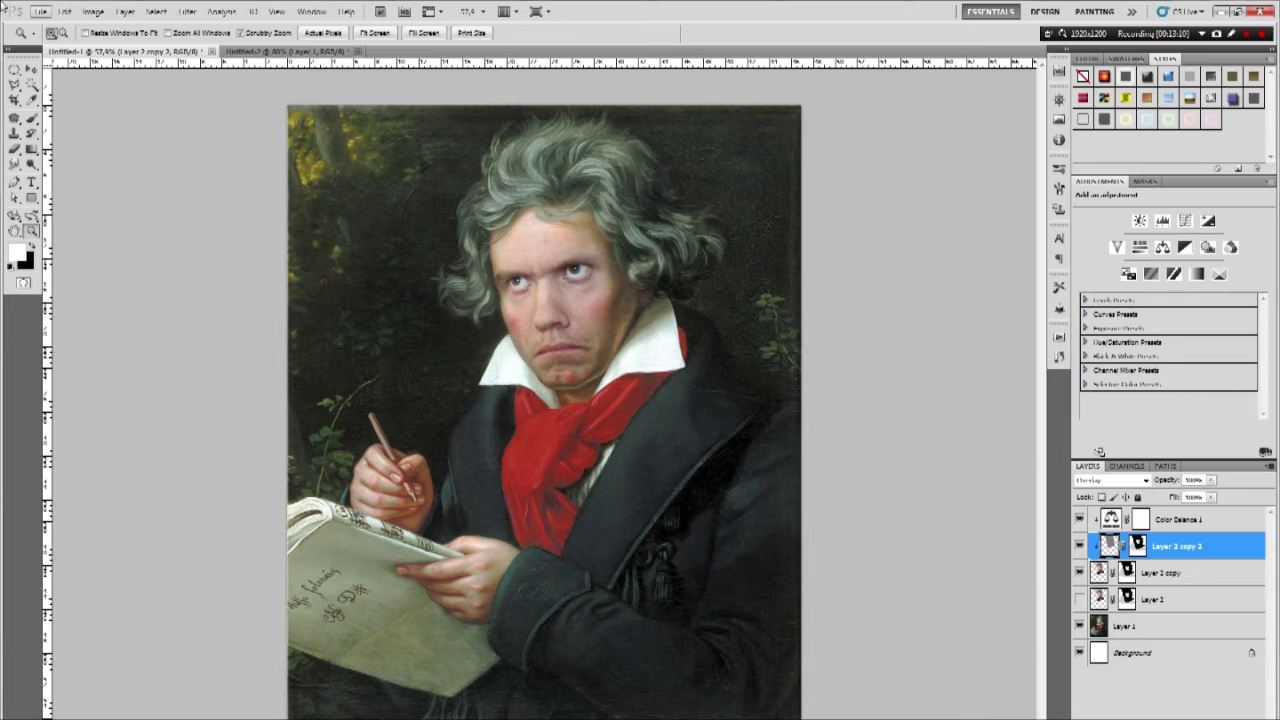
key(ctrl+plus)
drag(673, 267, 664, 309)
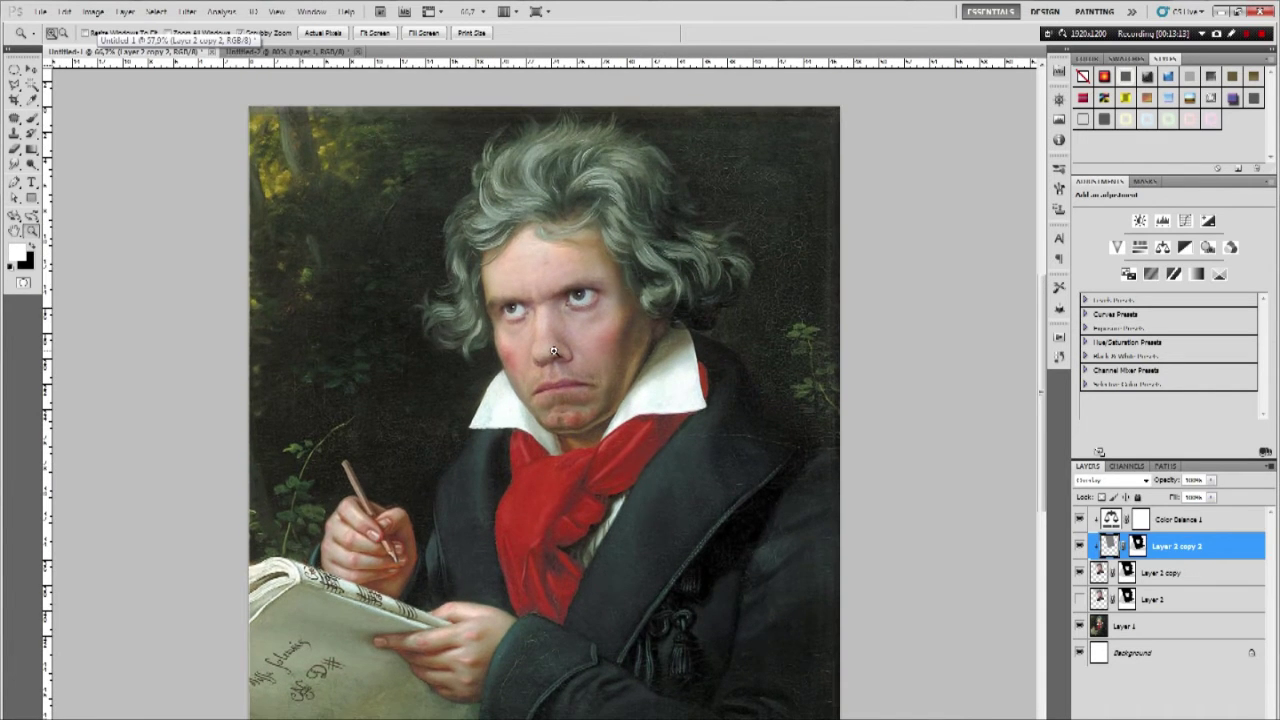
double_click(657, 320)
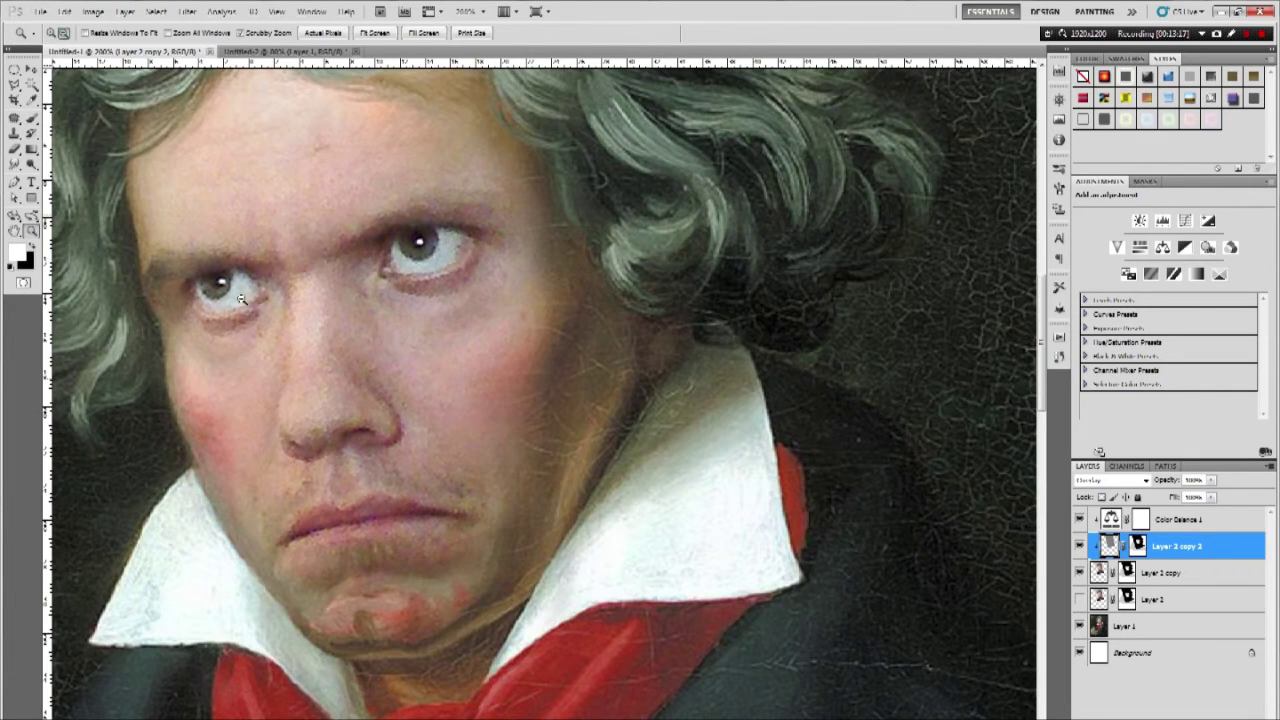
key(ctrl+minus)
key(ctrl+minus)
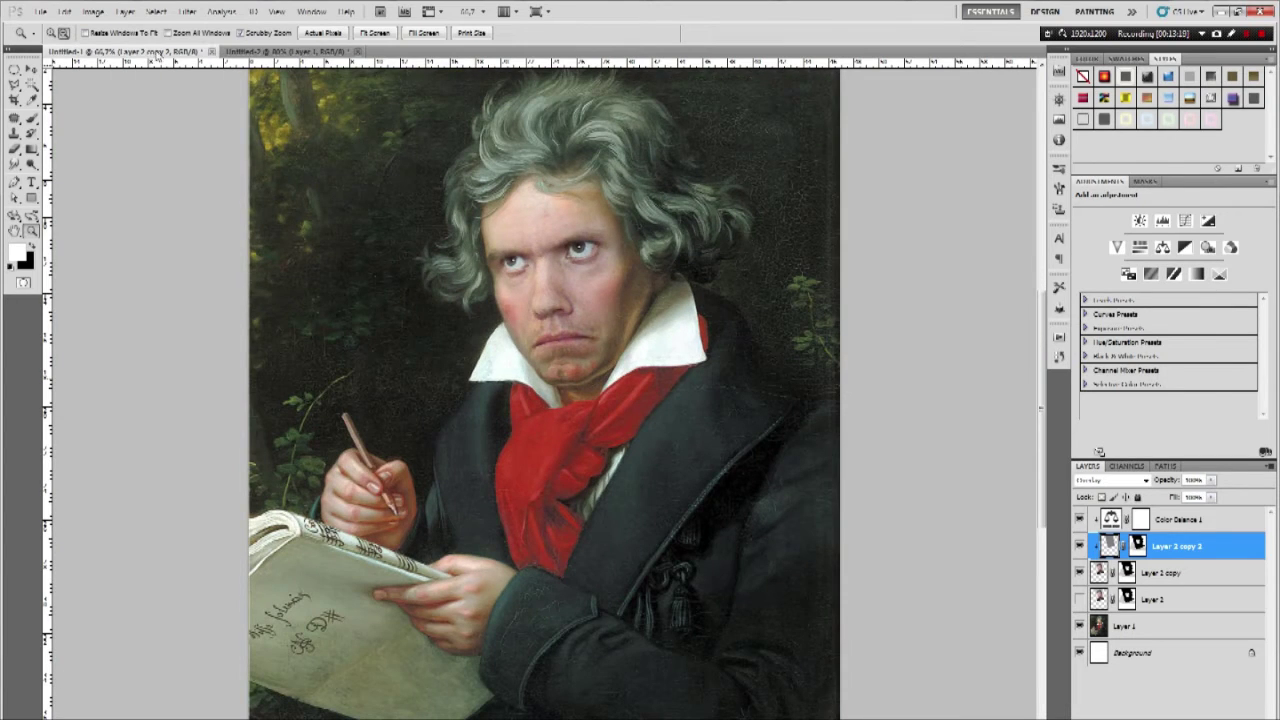
click(51, 34)
click(727, 242)
scroll(393, 326, up, 2)
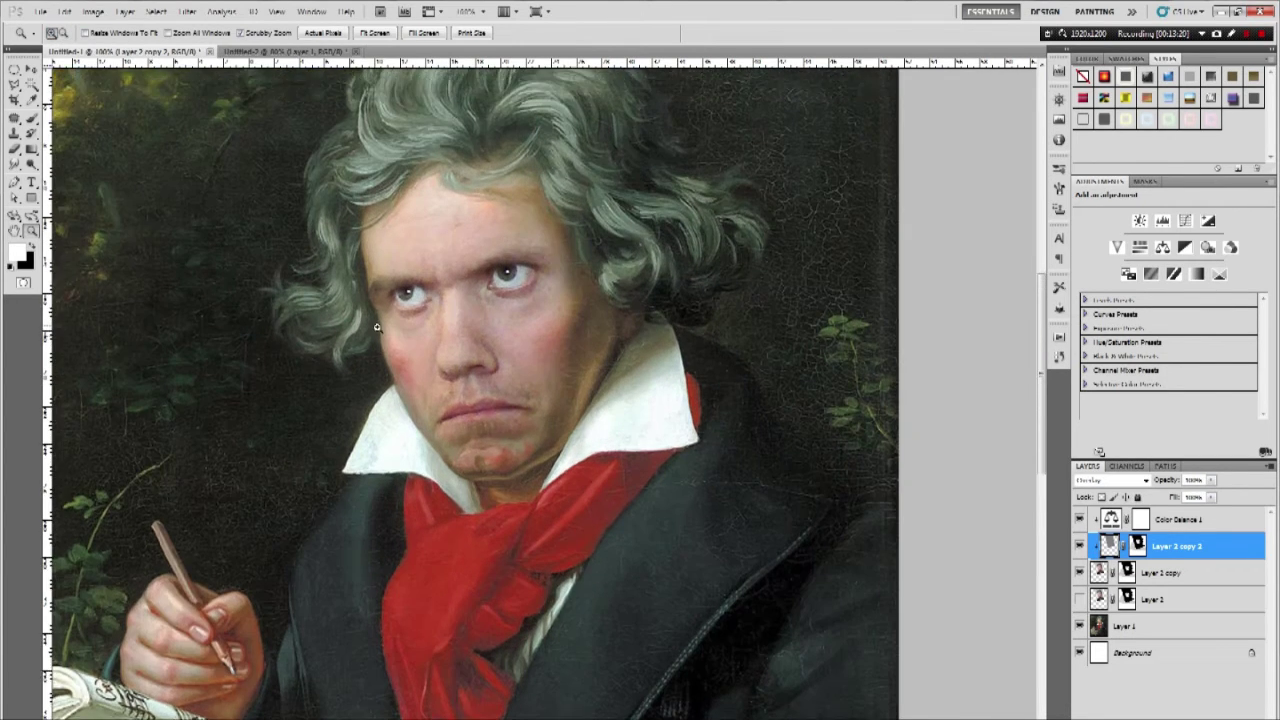
click(397, 350)
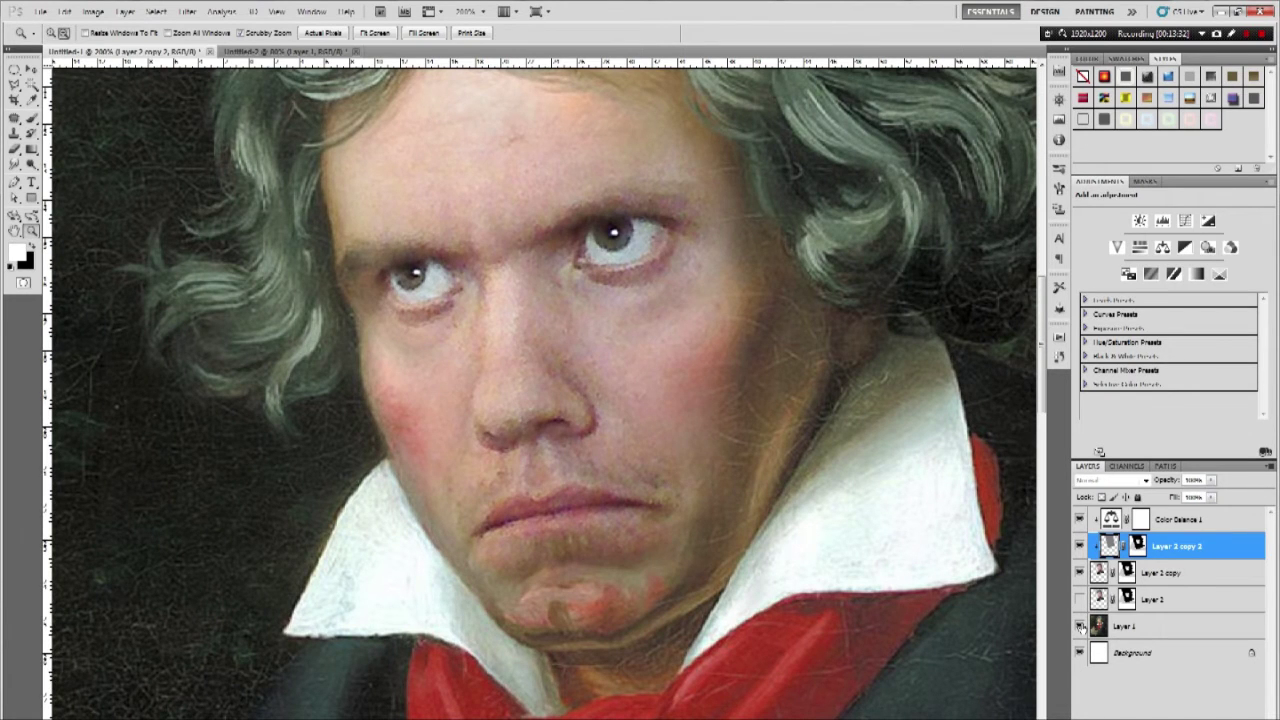
- Show only the original painting layer and copy its shaded cheek and nose side, outlined with the Polygonal Lasso, onto a new top layer
alt+click(1080, 626)
click(1140, 626)
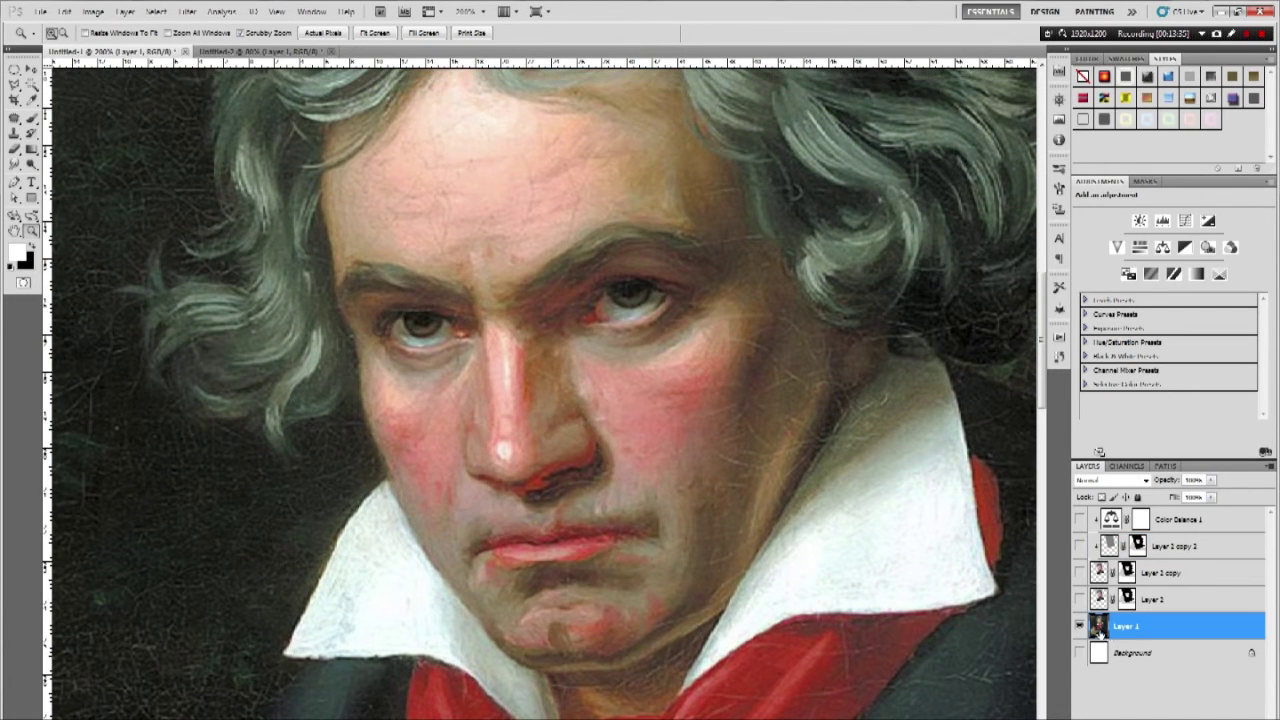
scroll(678, 418, down, 2)
scroll(671, 414, up, 1)
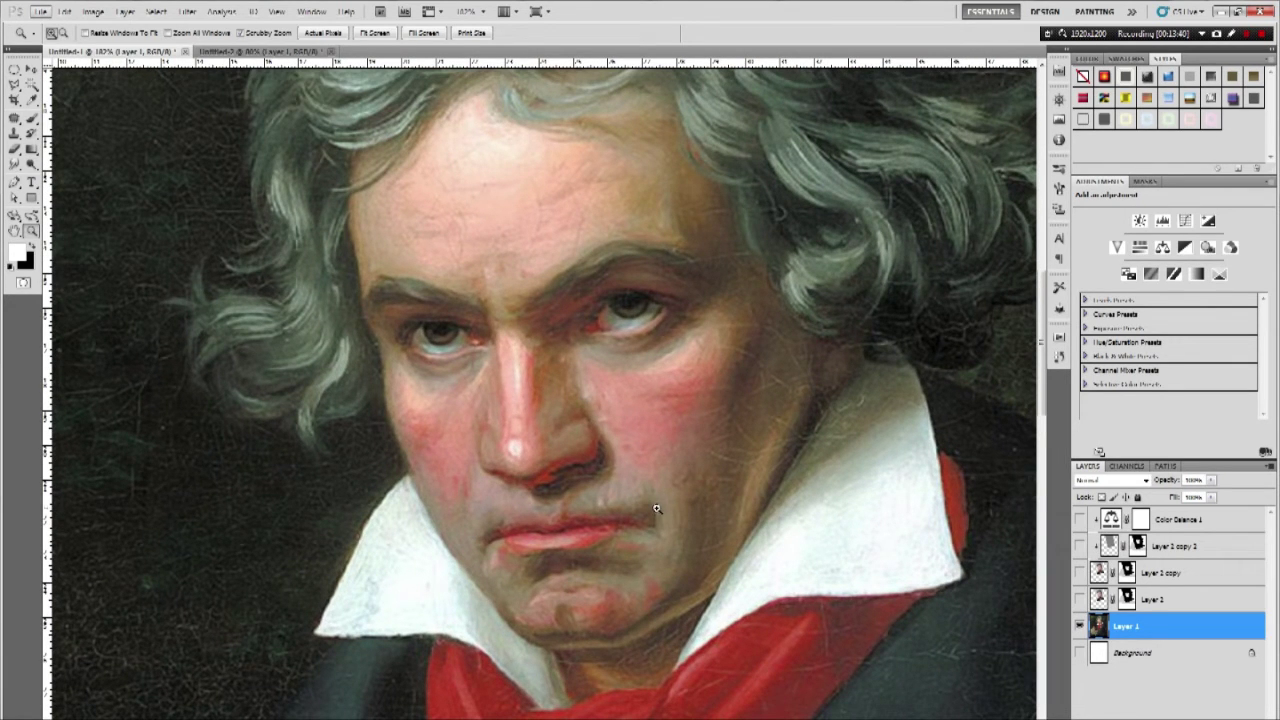
click(14, 85)
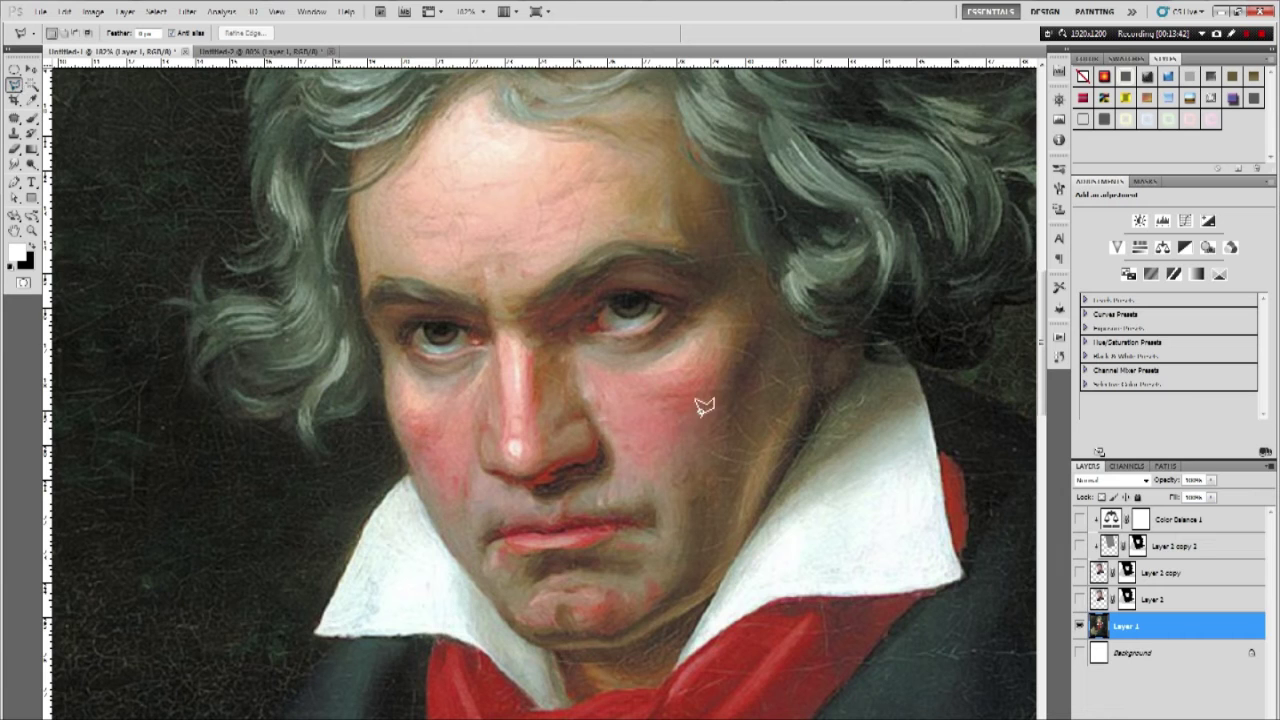
mouse_move(525, 336)
mouse_down()
mouse_move(651, 337)
mouse_move(672, 293)
mouse_move(792, 295)
mouse_move(817, 359)
mouse_move(784, 498)
mouse_move(657, 536)
mouse_move(552, 420)
mouse_move(520, 345)
mouse_up()
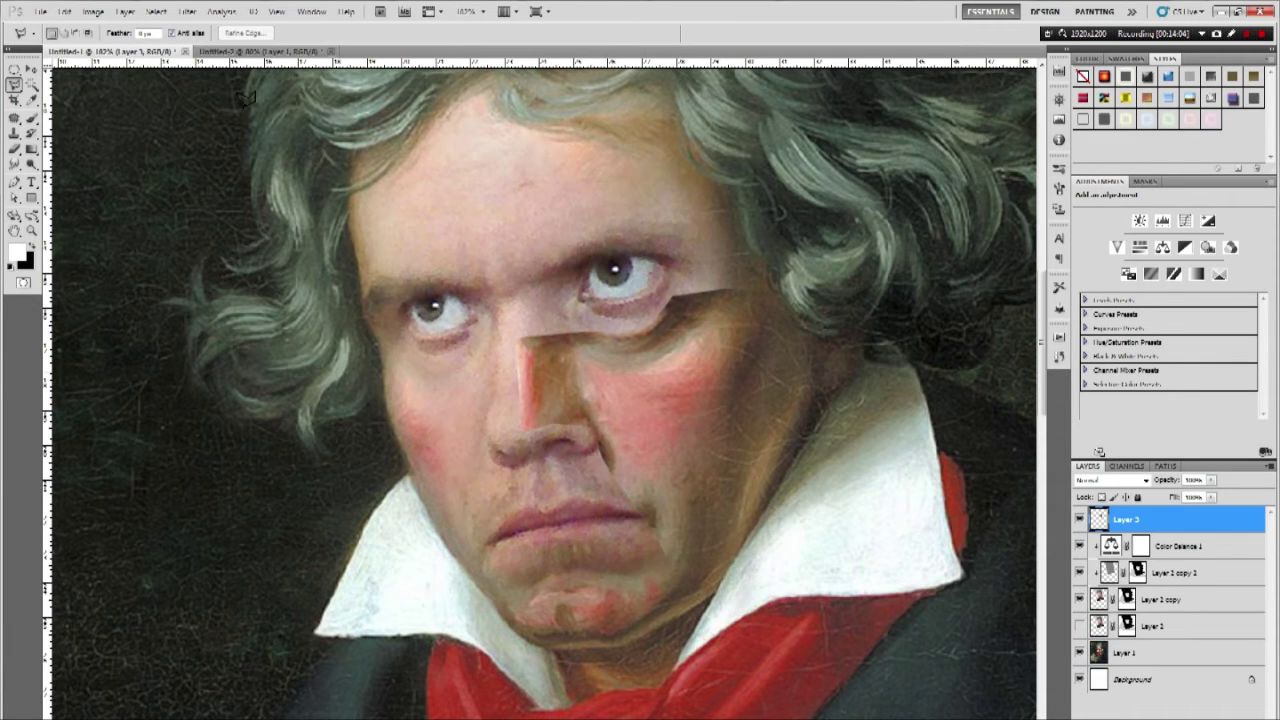
- Warp the copied cheek patch so that it follows the lower edge of the photographed eye and the side of the nose
scroll(722, 368, down, 3)
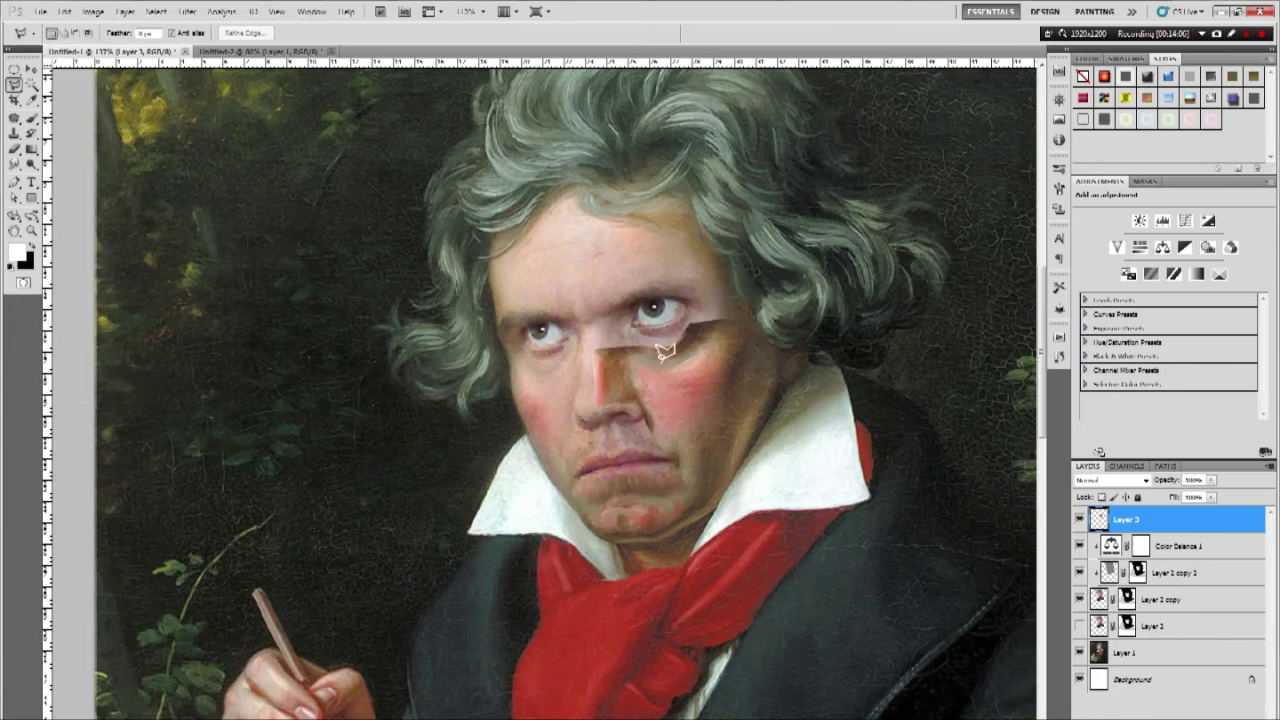
scroll(730, 365, up, 2)
scroll(700, 445, up, 1)
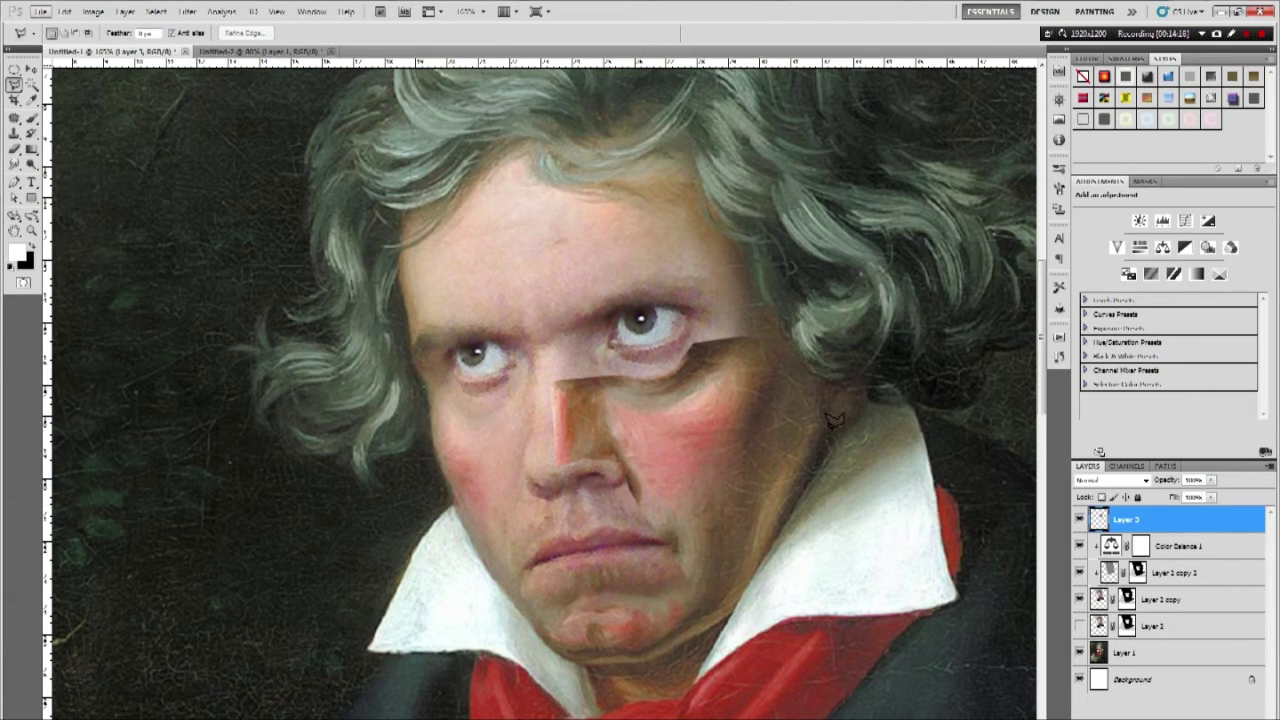
click(64, 11)
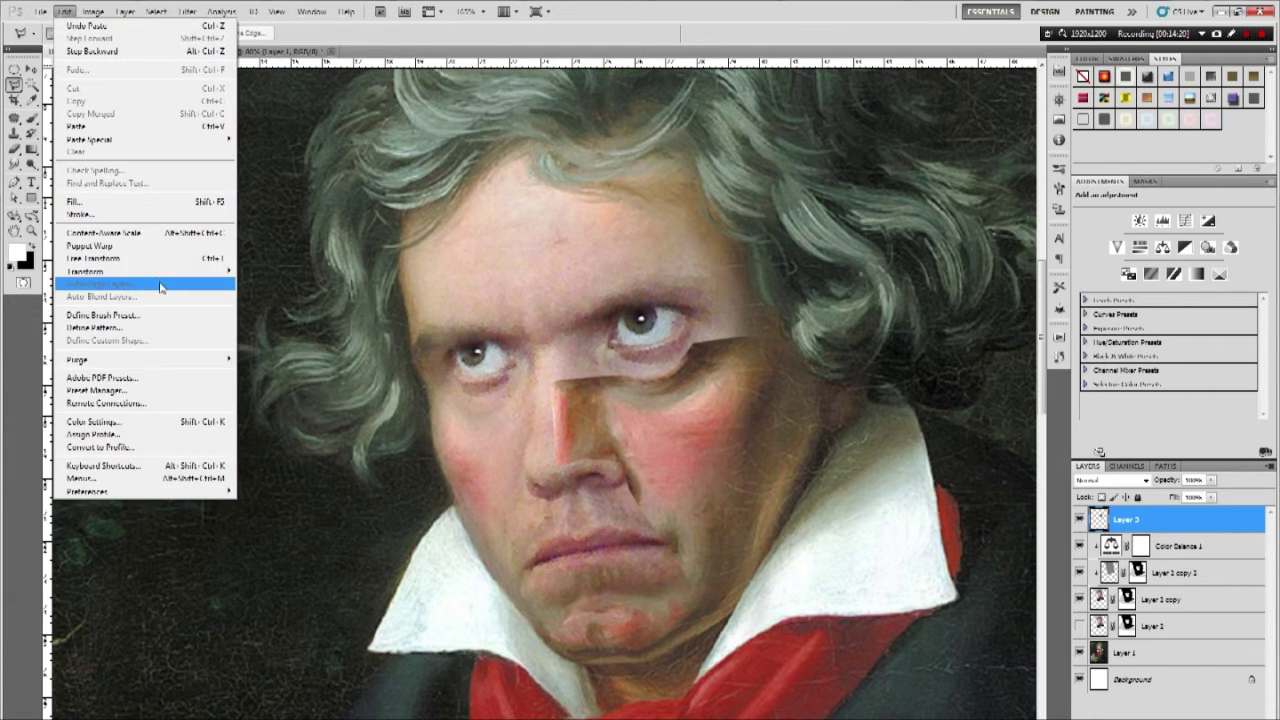
mouse_move(226, 281)
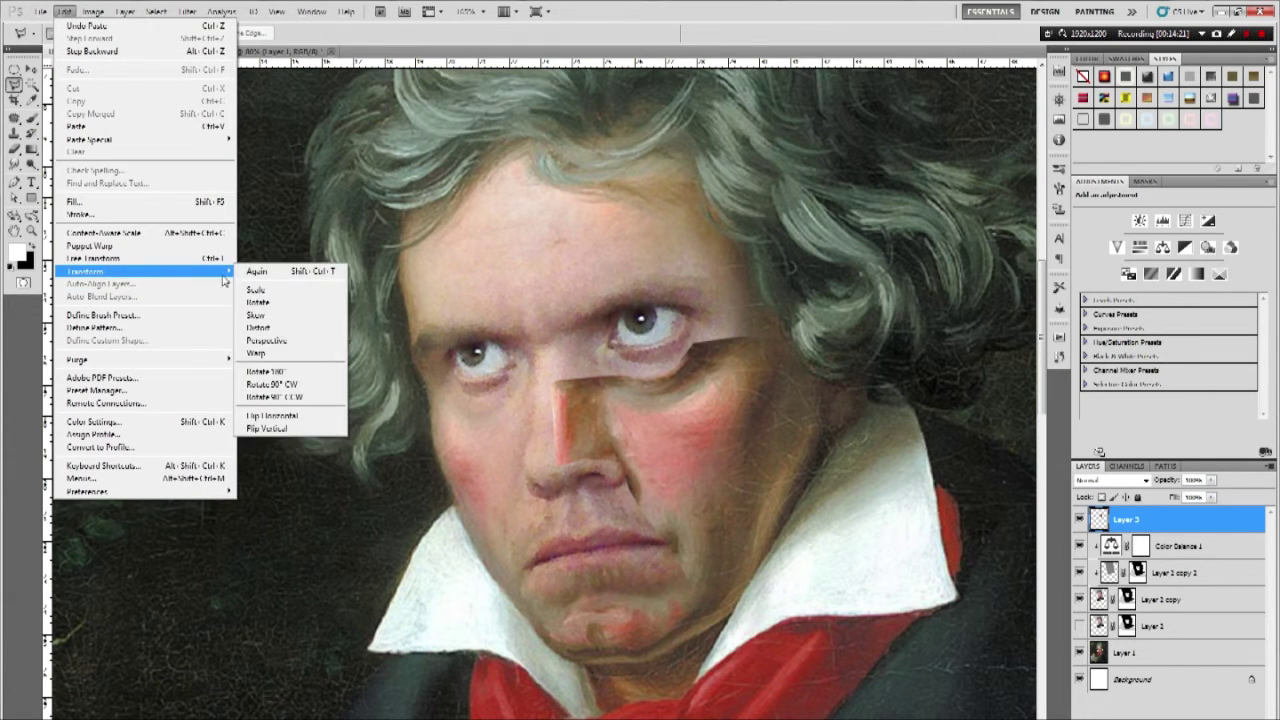
click(262, 354)
drag(552, 339, 634, 345)
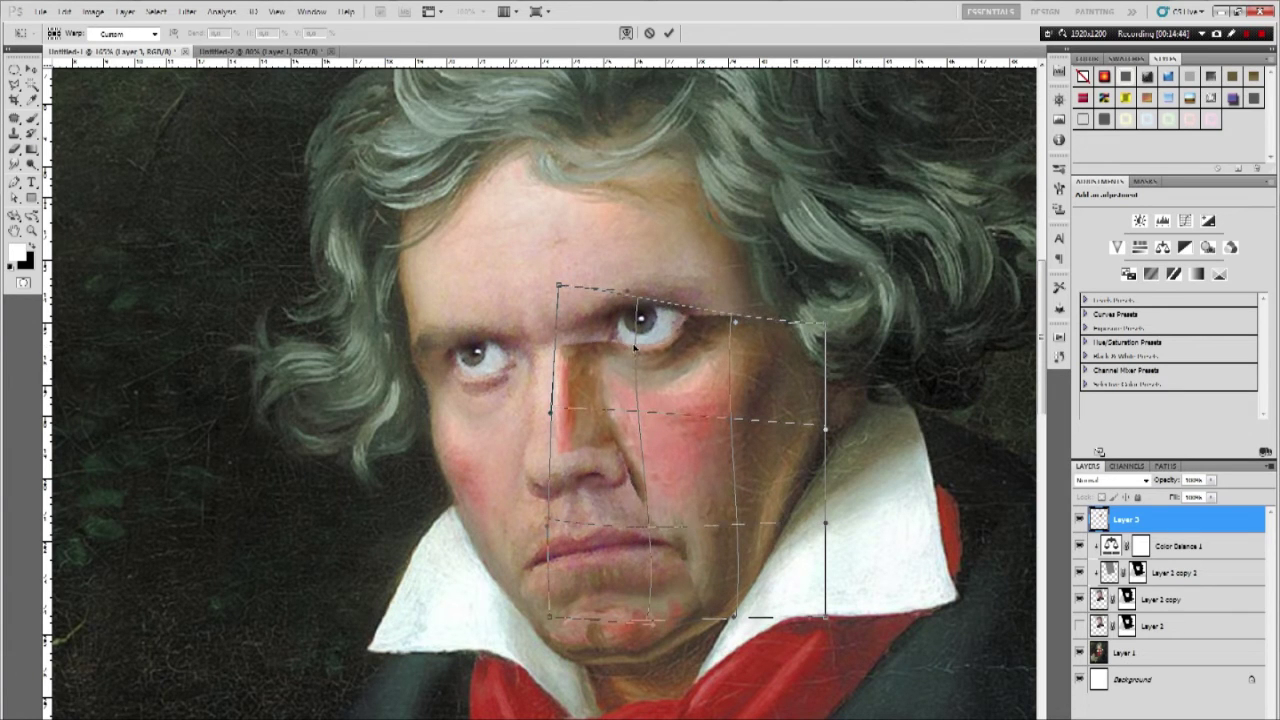
click(670, 32)
- Add a layer mask to the cheek patch and hide its hard upper edge beside the eye with a soft black brush at 100% opacity
key(l)
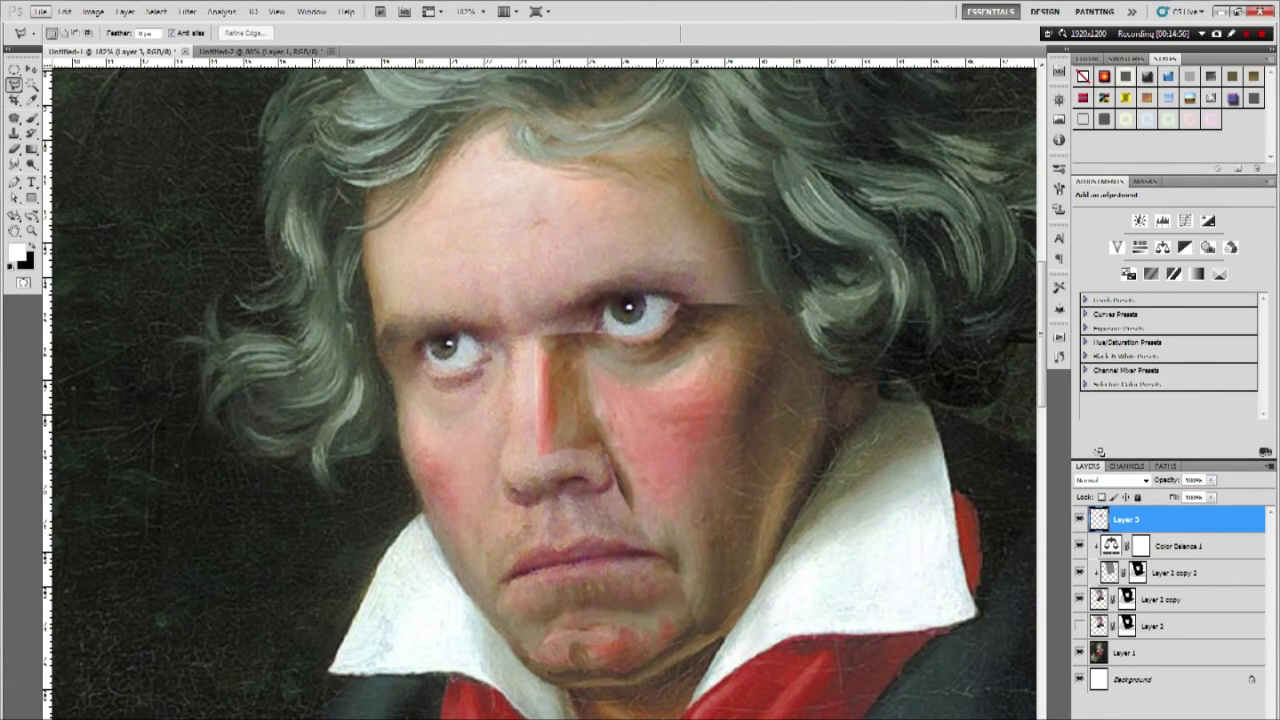
click(1170, 716)
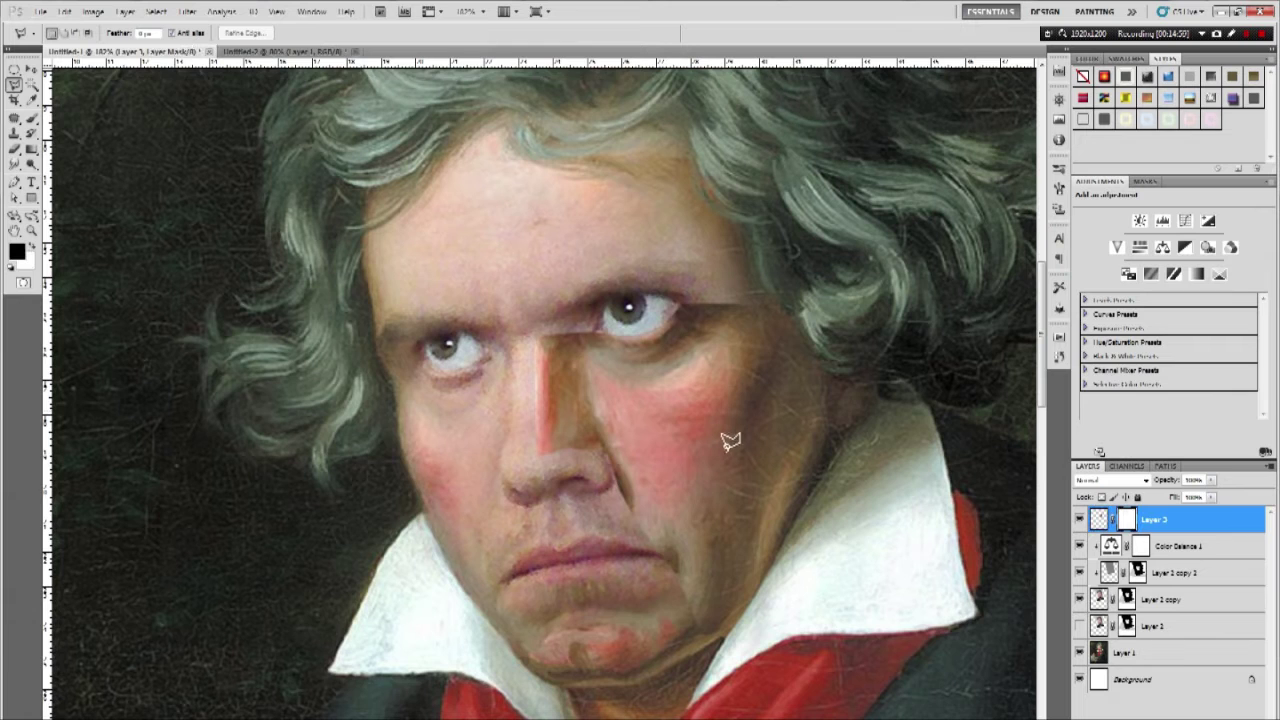
click(30, 118)
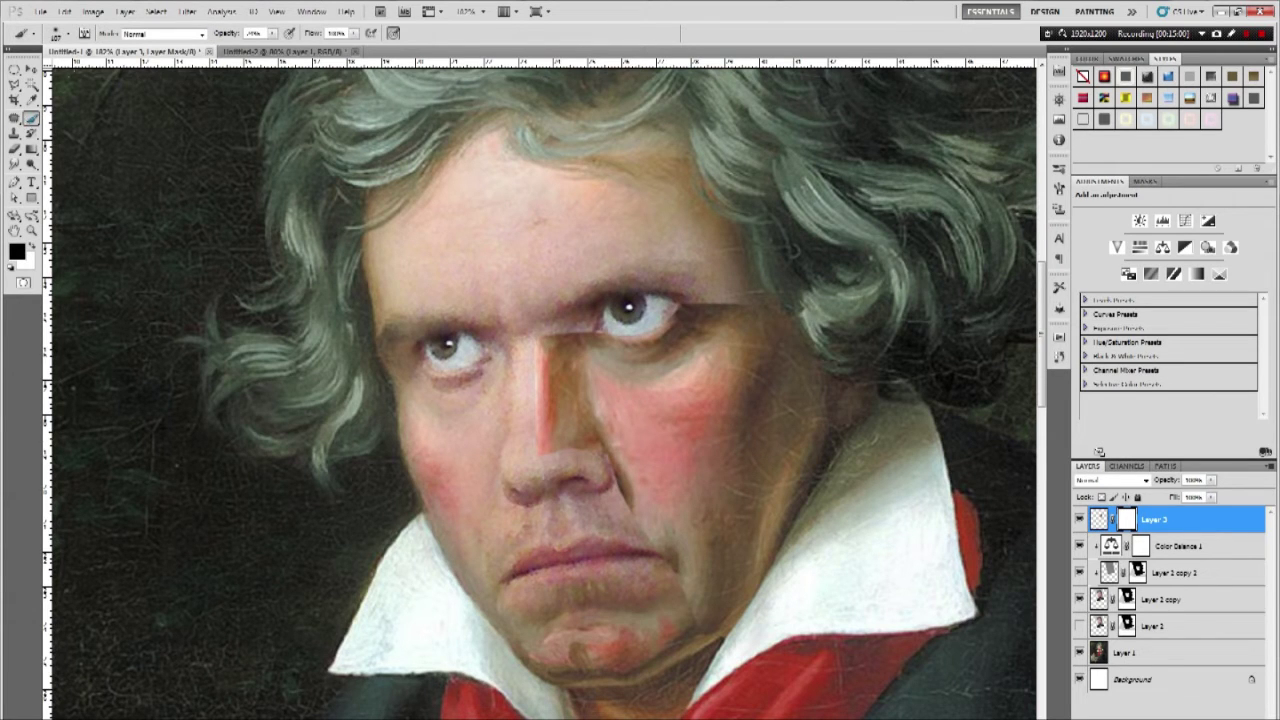
right_click(858, 320)
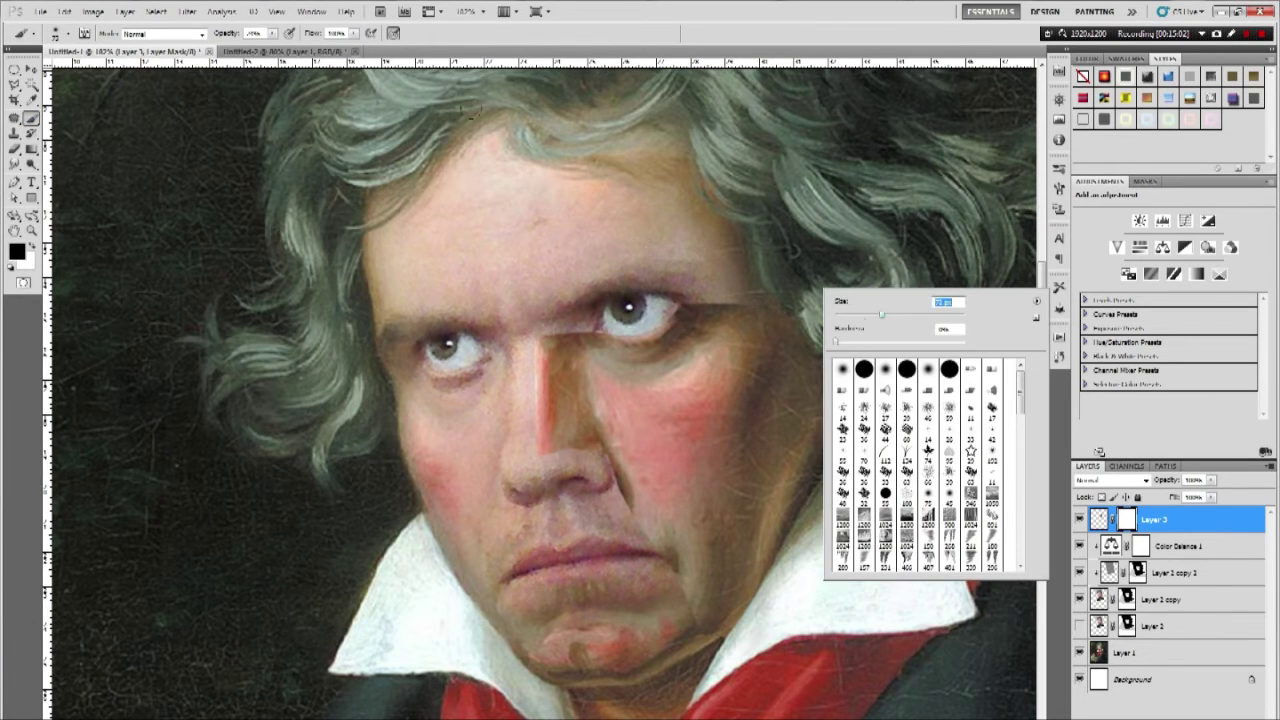
click(272, 33)
drag(271, 46, 338, 47)
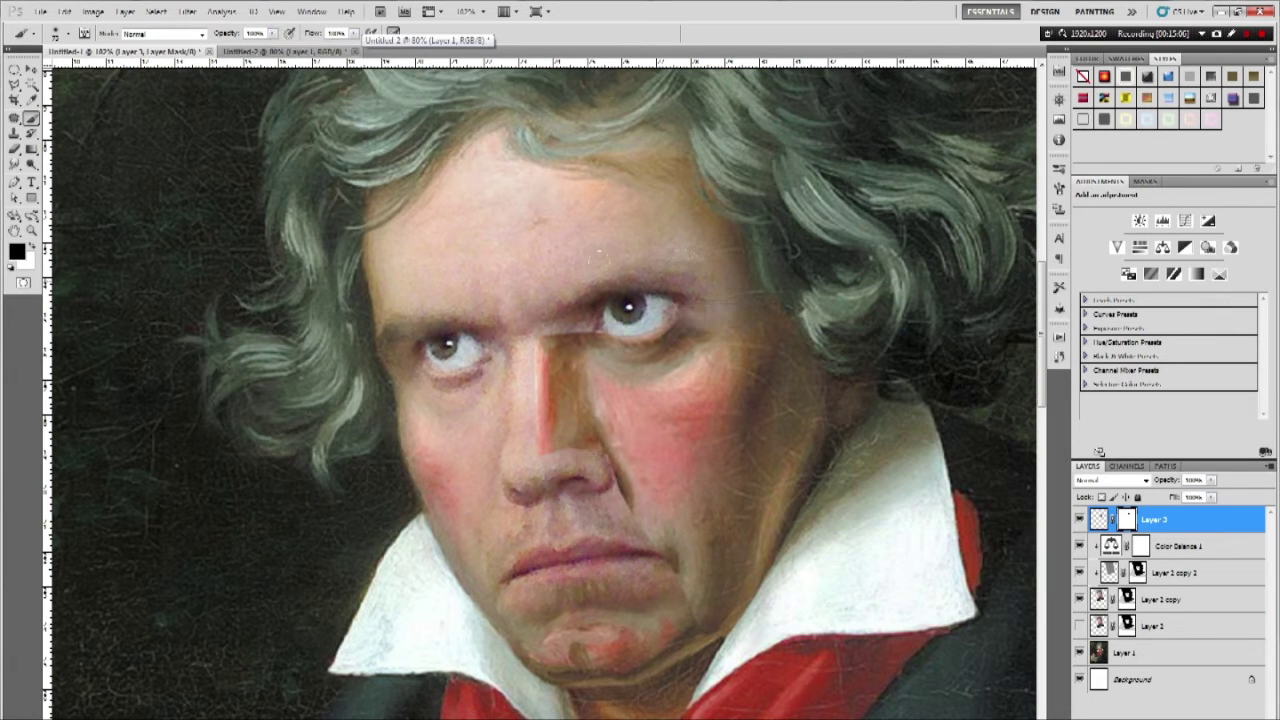
- Mask out the cheek patch's remaining hard edges under the eye and along the nose, and clip the patch to the face layers
right_click(730, 257)
click(780, 288)
key(Return)
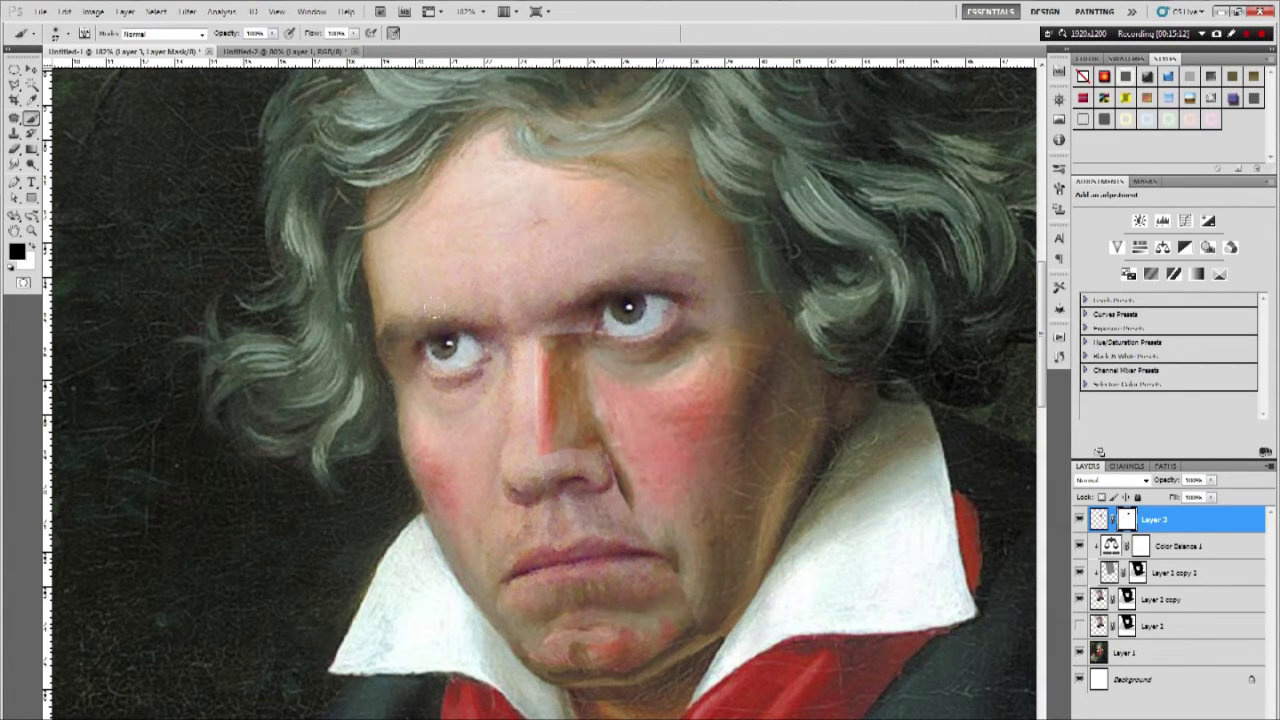
mouse_move(585, 294)
mouse_down()
mouse_move(534, 285)
mouse_move(499, 320)
mouse_move(575, 481)
mouse_move(649, 587)
mouse_up()
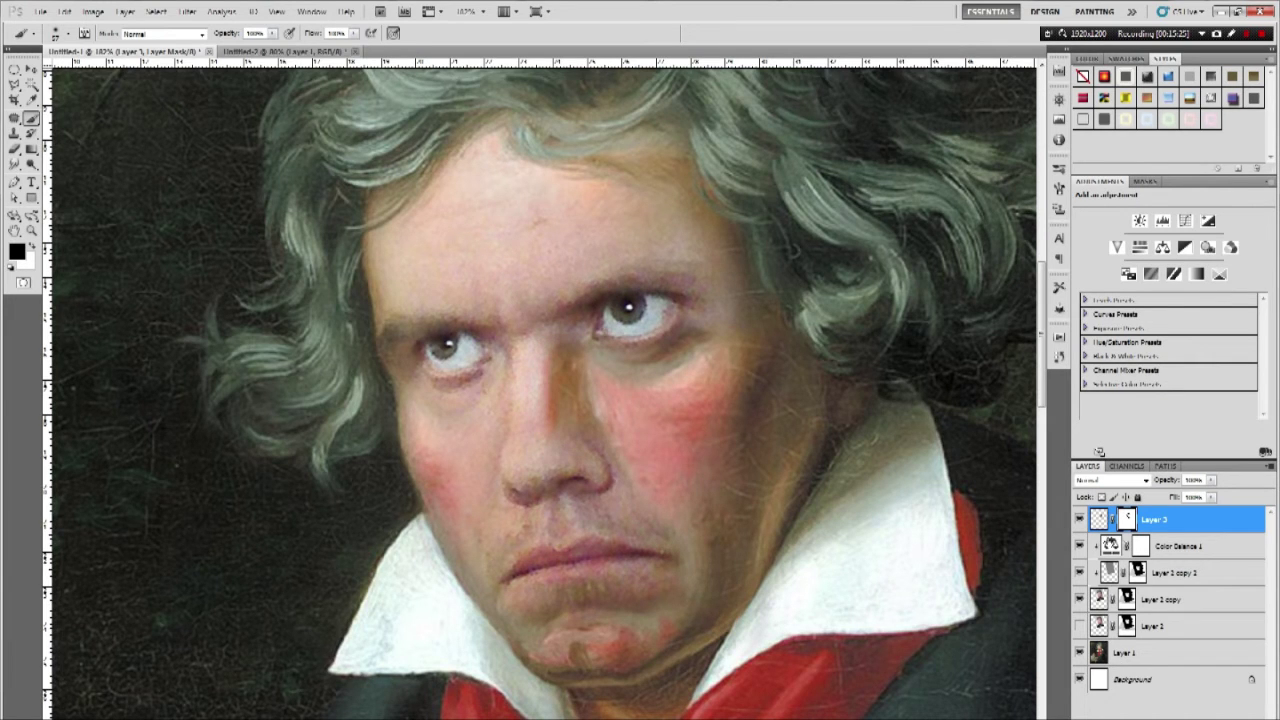
alt+click(1104, 533)
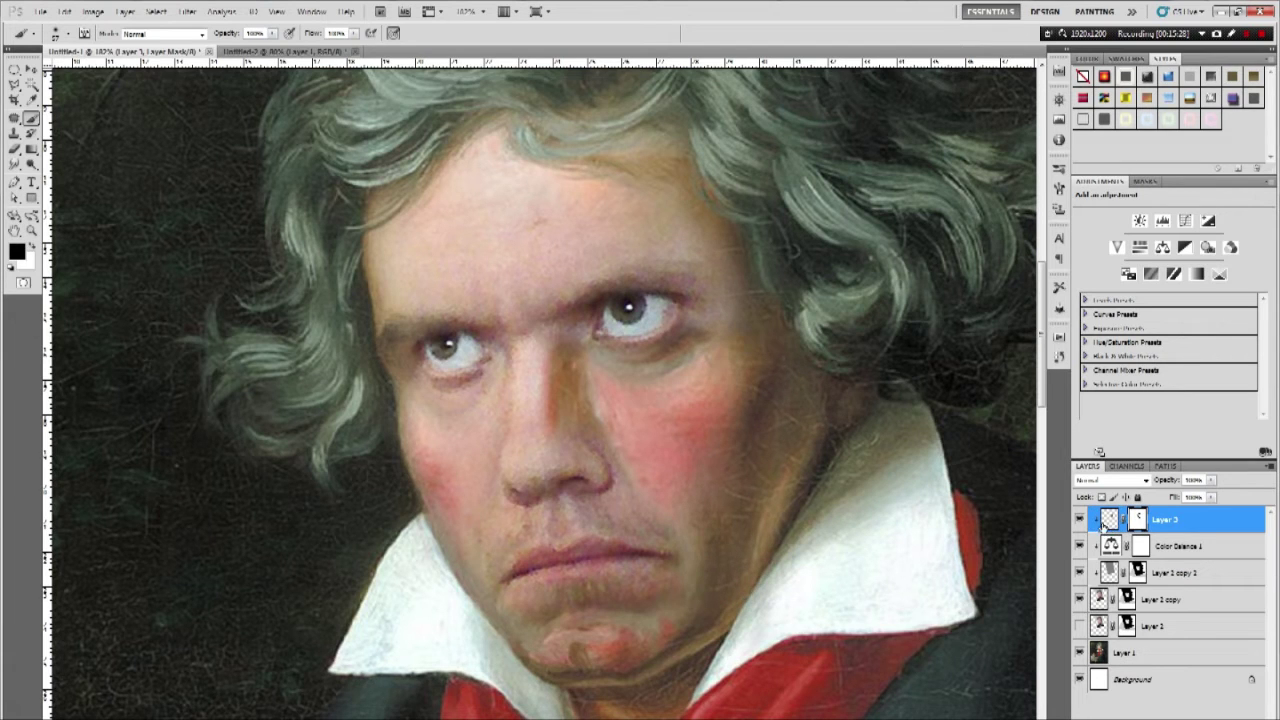
alt+click(1124, 533)
alt+click(1124, 533)
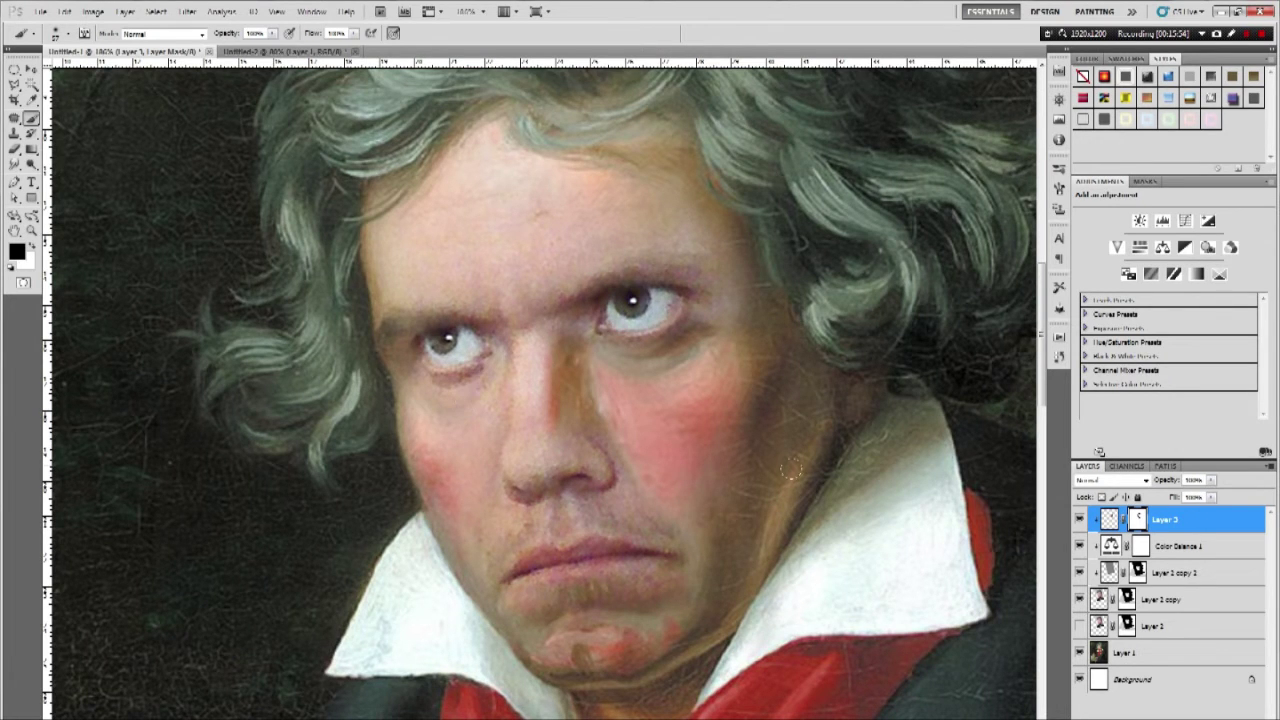
- Copy the original painting's other cheek onto a new layer, fit it over the photographed face and clip it to the face layers
alt+click(1079, 652)
click(1164, 652)
key(l)
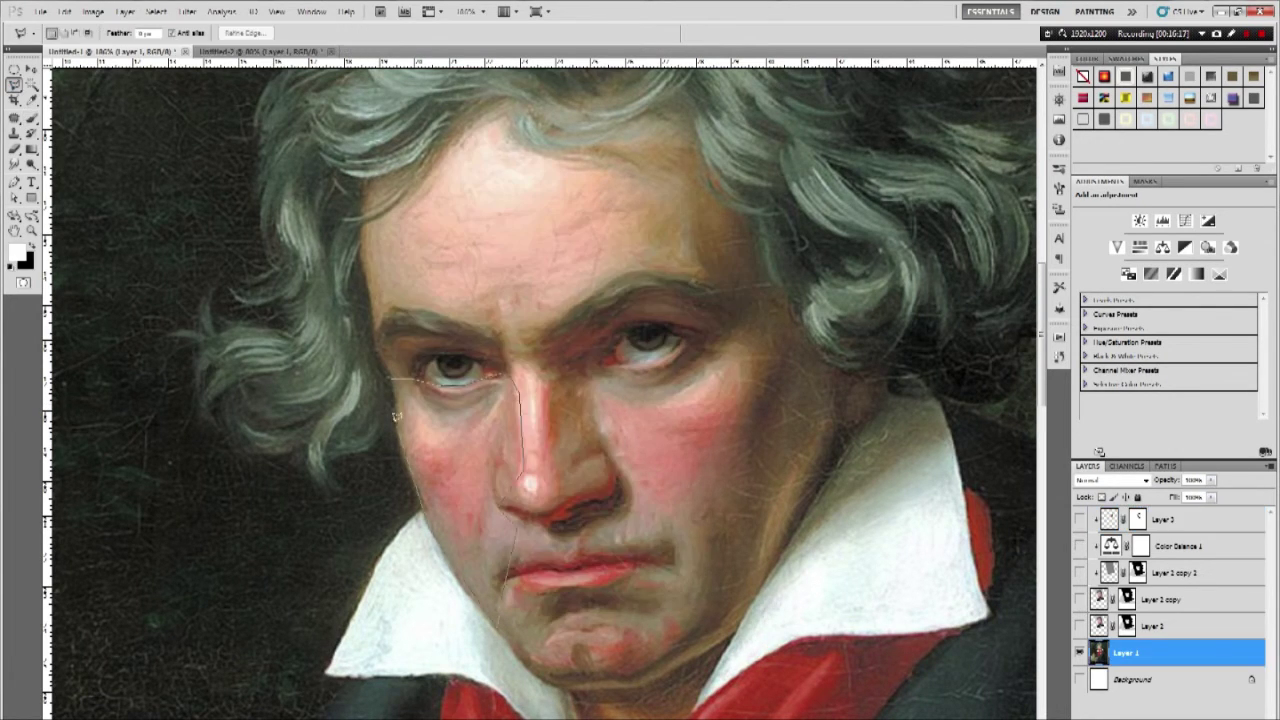
key(ctrl+j)
key(ctrl+t)
key(Return)
key(ctrl+alt+g)
key(b)
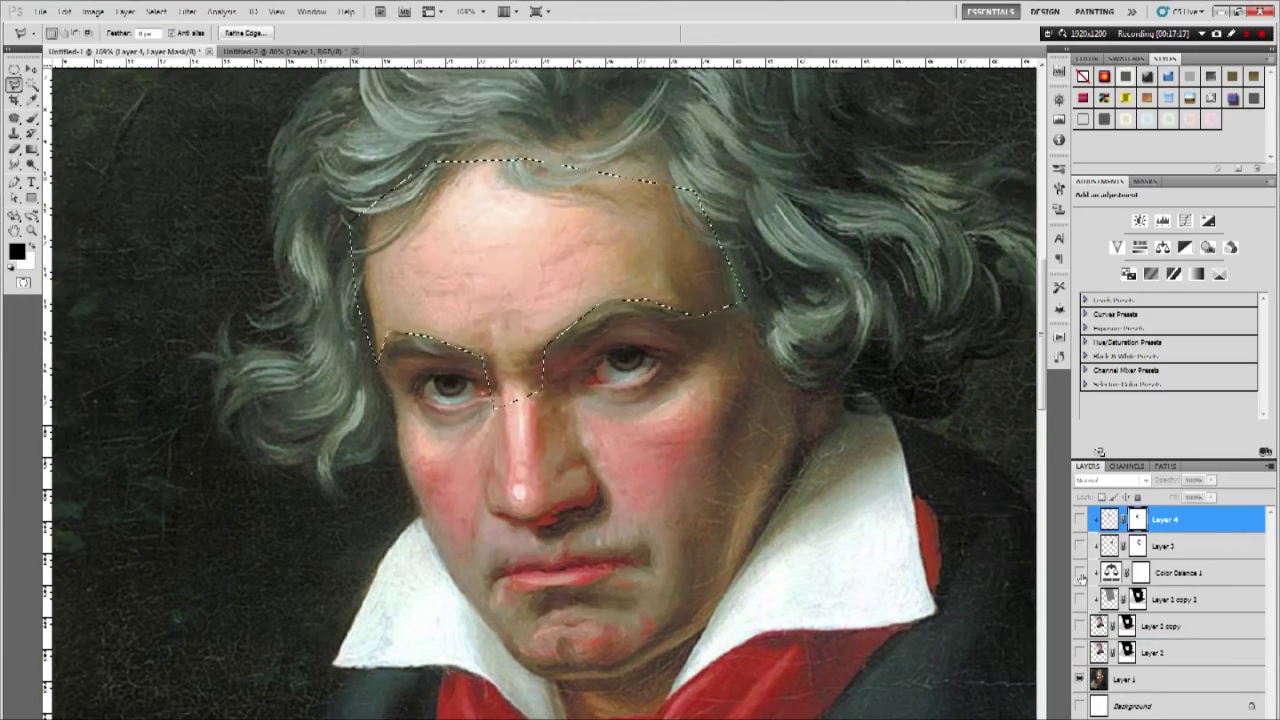
- Warp the copied painted forehead patch to fit above the photographed eyebrows
key(ctrl+t)
click(626, 33)
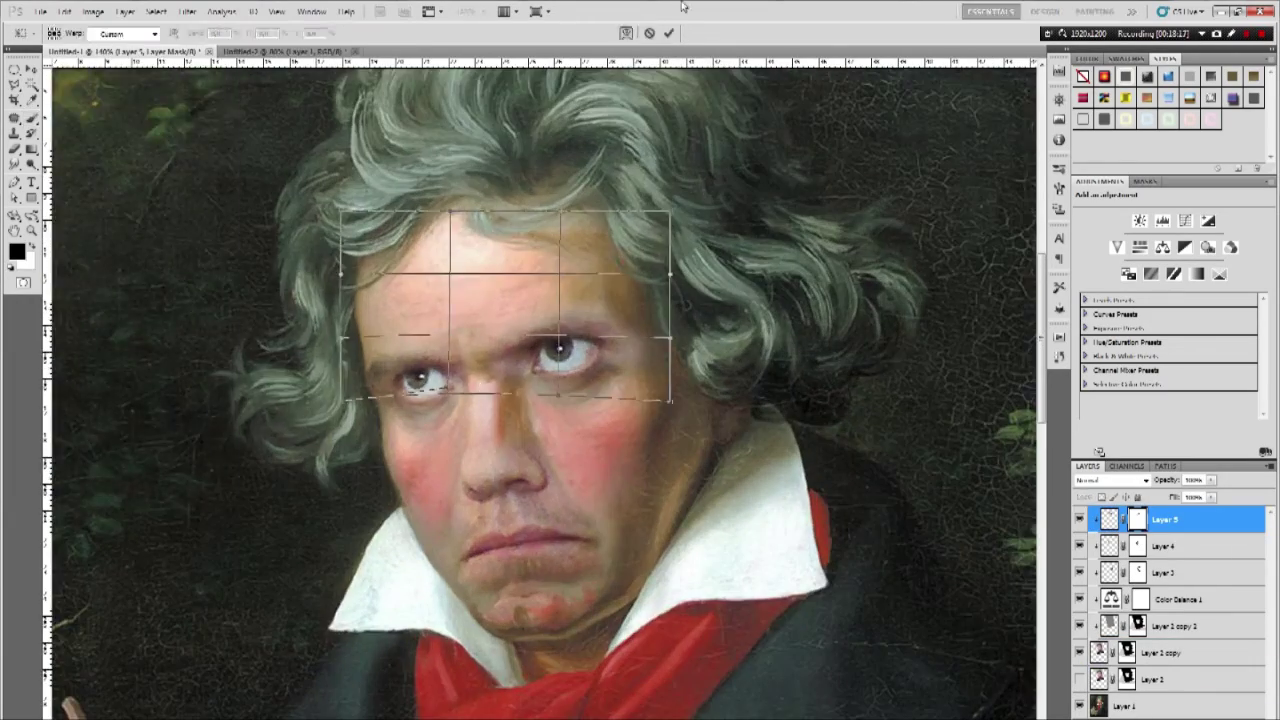
key(Return)
- Copy the painting's upper lip and nose base onto a new layer, warp it over the photographed mouth area and clip it to the face layers
key(l)
click(1164, 706)
drag(500, 530, 540, 586)
key(ctrl+j)
key(ctrl+t)
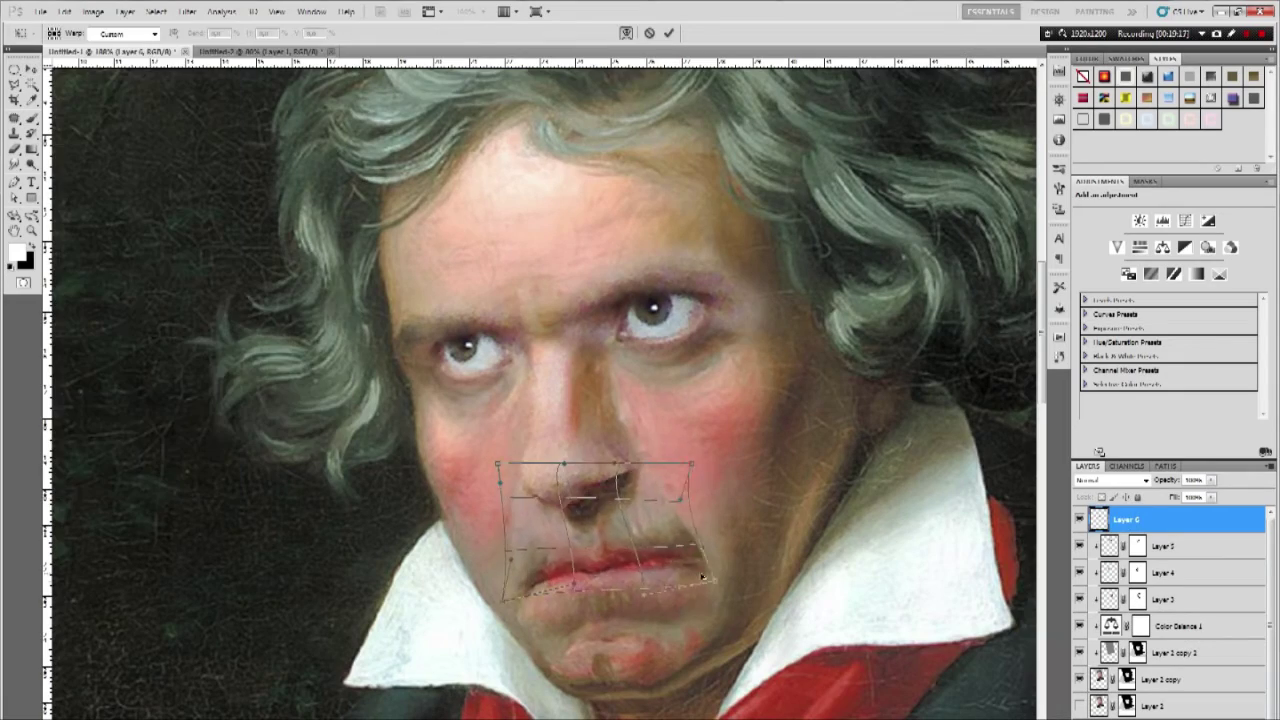
key(Return)
key(ctrl+alt+g)
key(b)
scroll(523, 457, down, 1)
- Copy the nose from the original painting onto a new layer and warp it to match the photographed nose
click(1164, 716)
key(l)
click(500, 305)
key(ctrl+j)
key(ctrl+t)
click(92, 11)
click(626, 33)
drag(585, 400, 562, 428)
key(Return)
key(b)
- Compare the face with and without the topmost painted patch and examine it within the whole portrait
scroll(725, 466, down, 1)
click(1079, 520)
click(1079, 520)
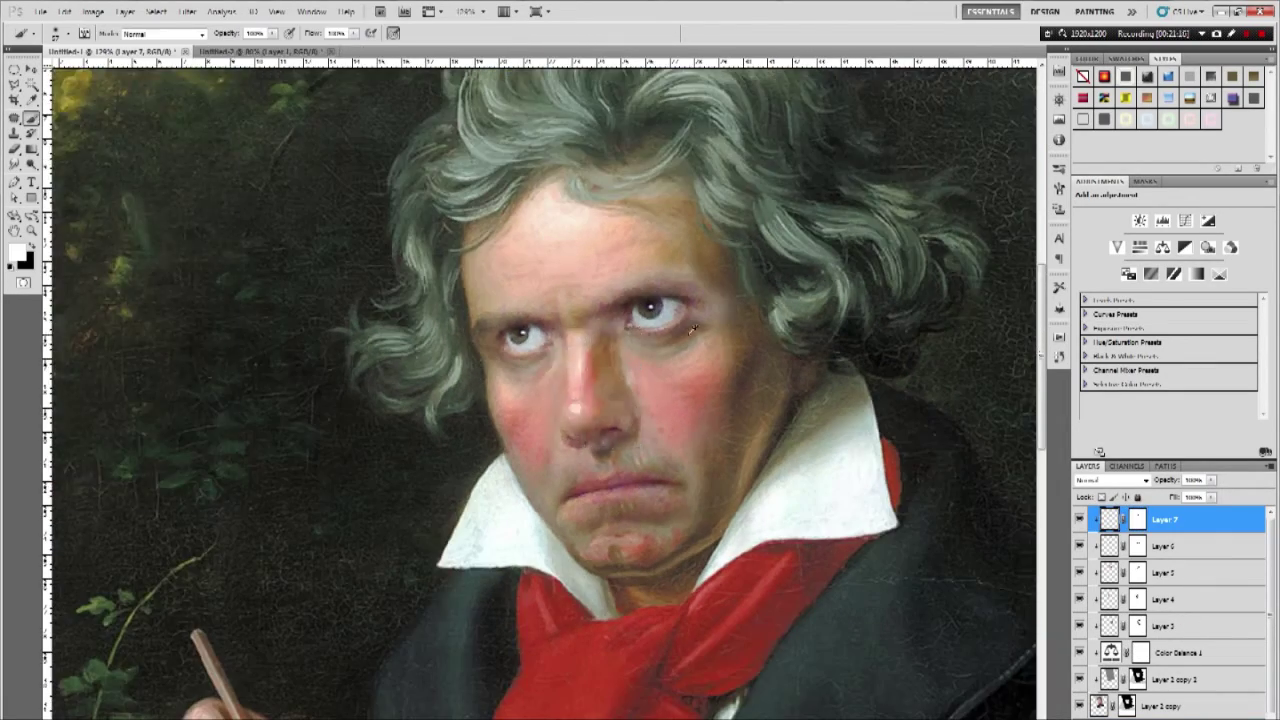
scroll(898, 519, down, 1)
drag(745, 417, 646, 414)
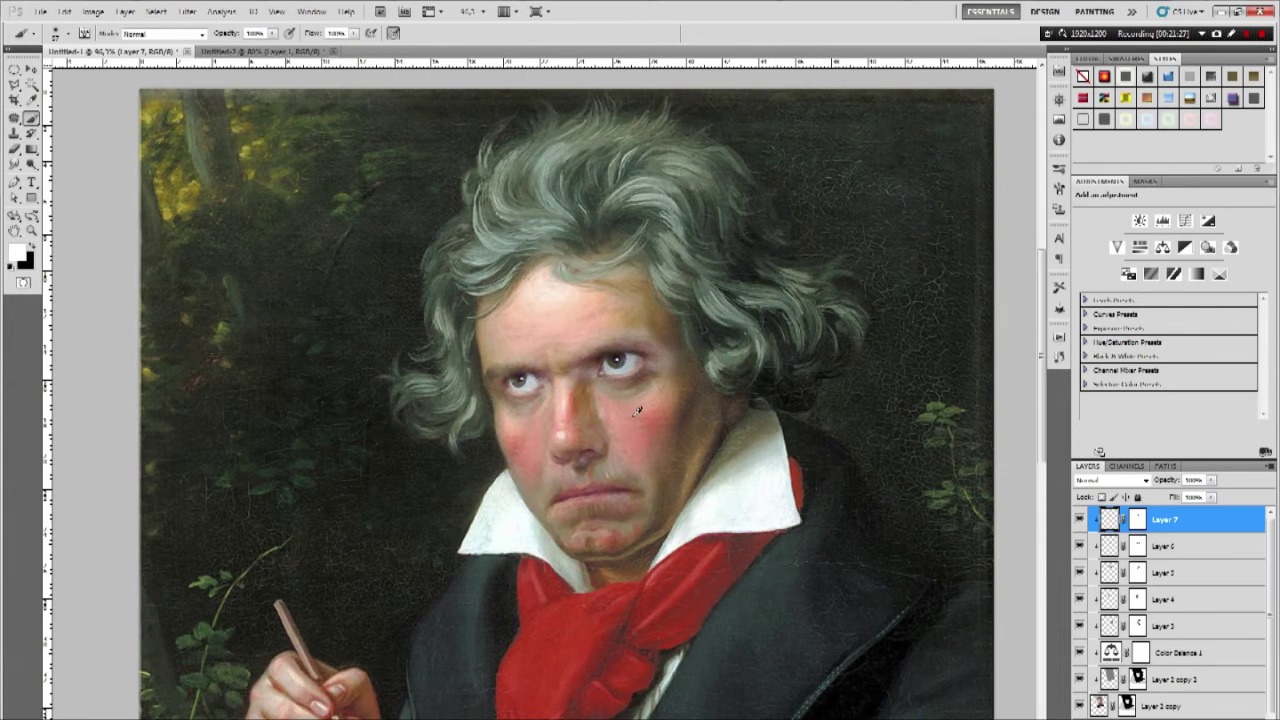
scroll(646, 414, down, 1)
scroll(646, 414, up, 1)
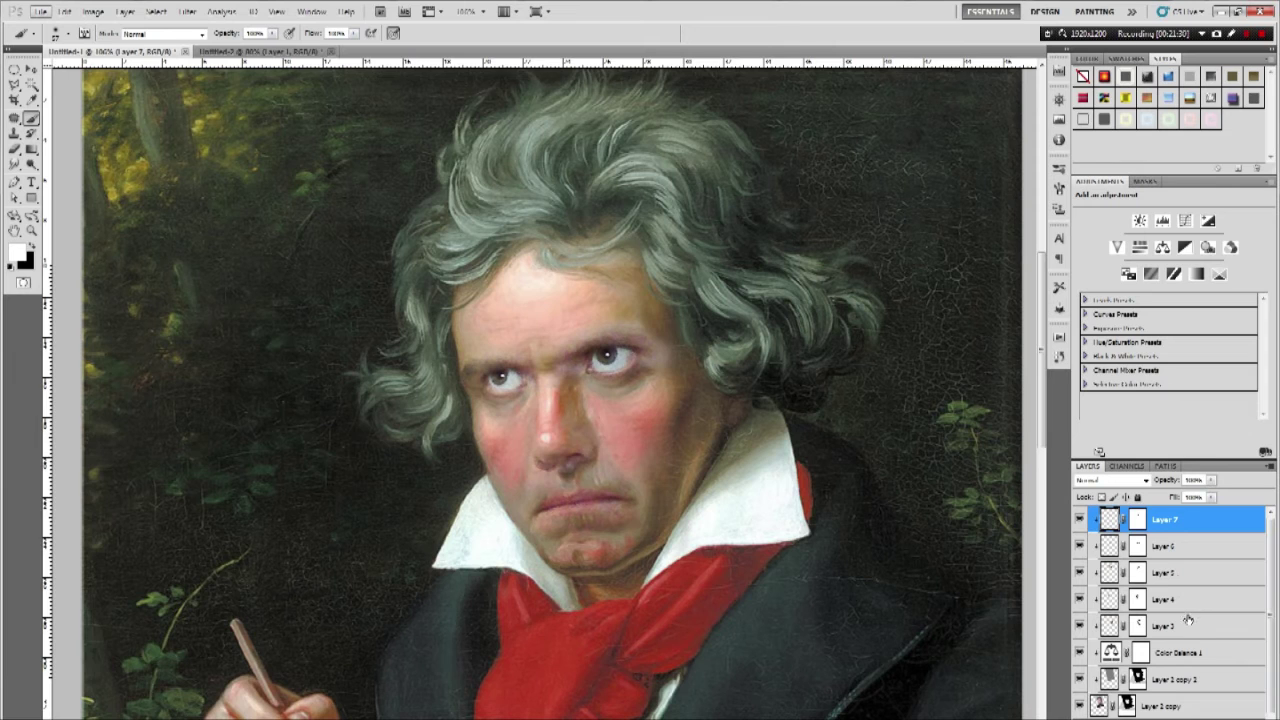
- Release the clipping of the five painted patch layers, Layer 3 through Layer 7, and merge them into one layer
alt+click(1112, 638)
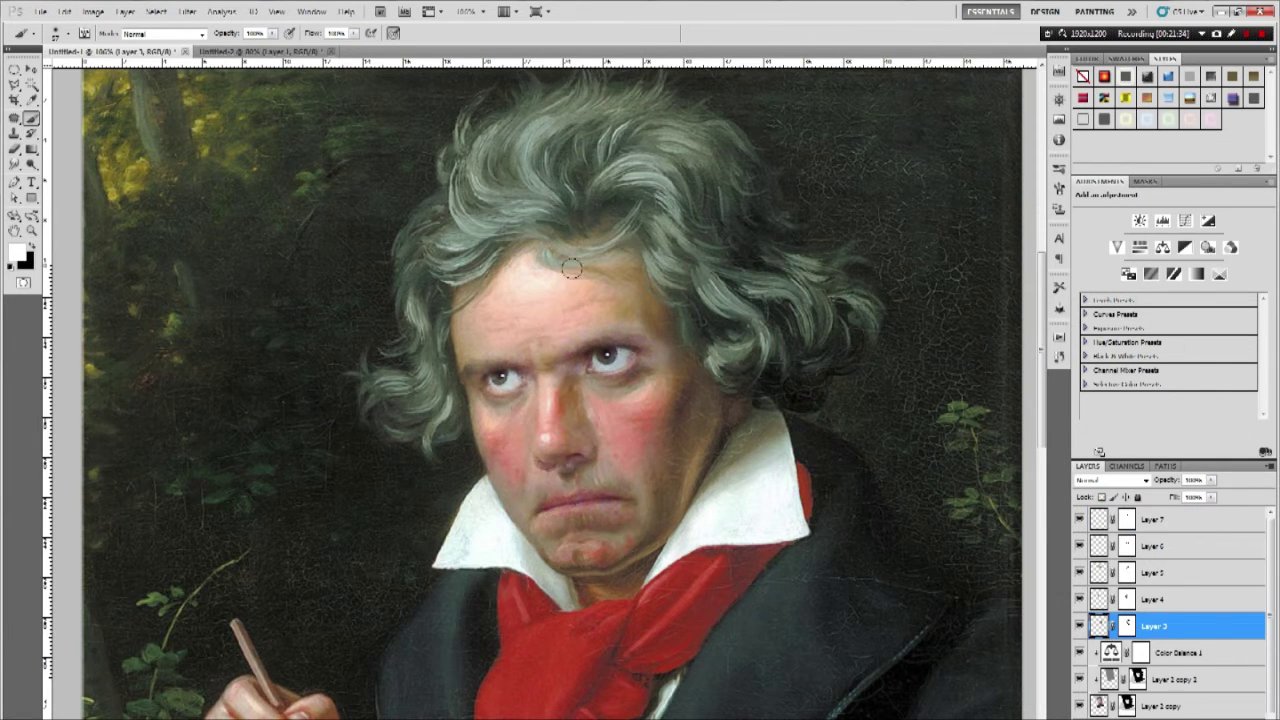
shift+click(1202, 524)
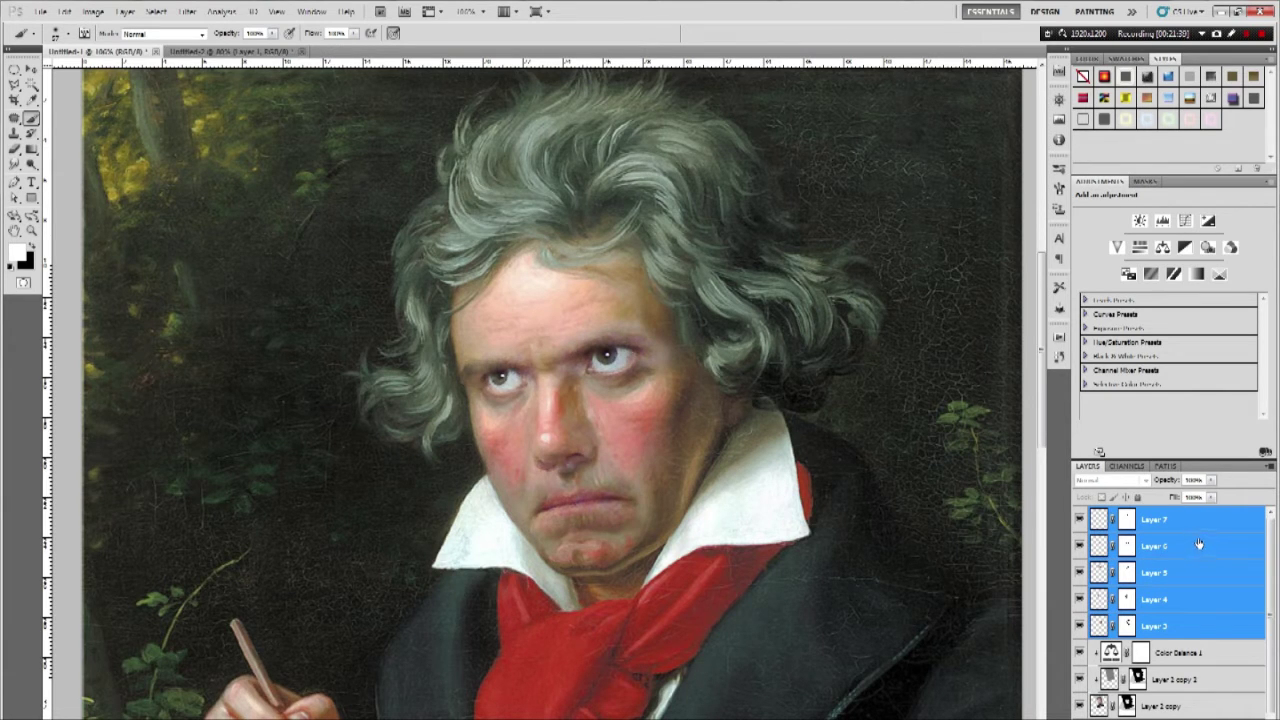
right_click(1195, 532)
click(1194, 612)
alt+click(1079, 626)
alt+click(1079, 626)
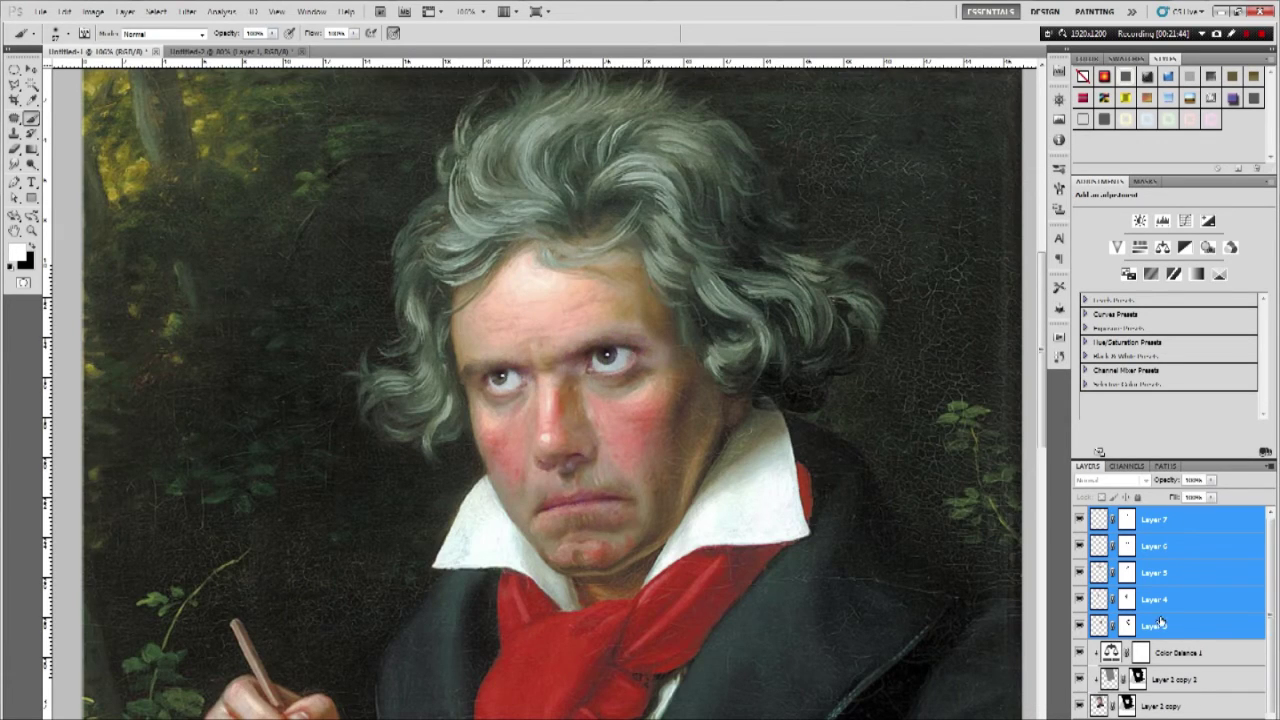
right_click(1220, 624)
click(1207, 584)
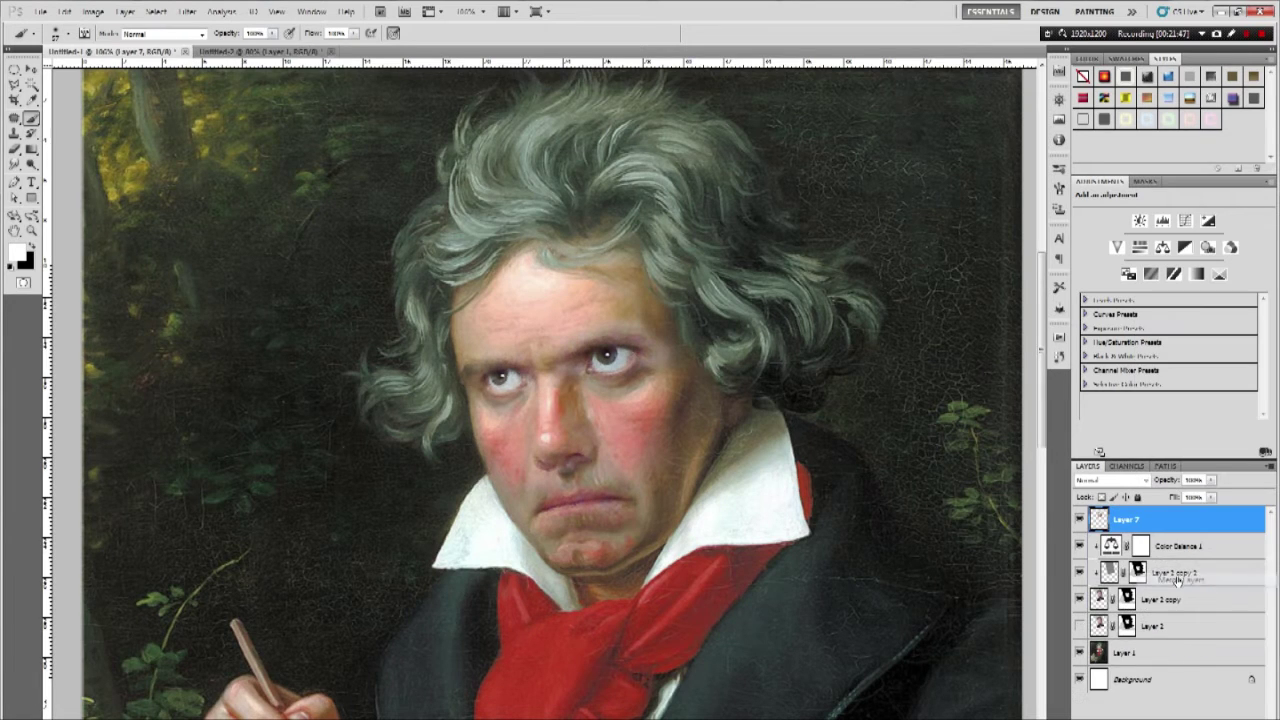
- Set the merged patch layer's blending mode to Overlay and compare the face with and without the layer
alt+click(1079, 520)
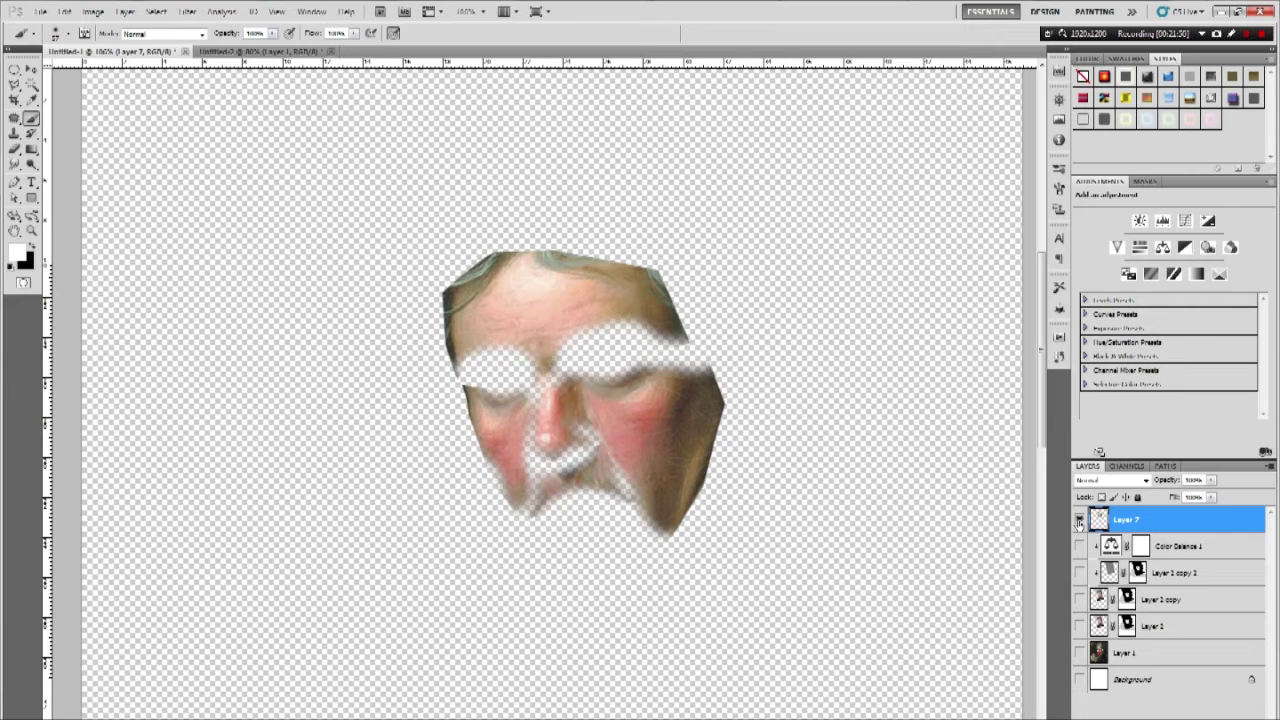
alt+click(1079, 520)
click(1095, 483)
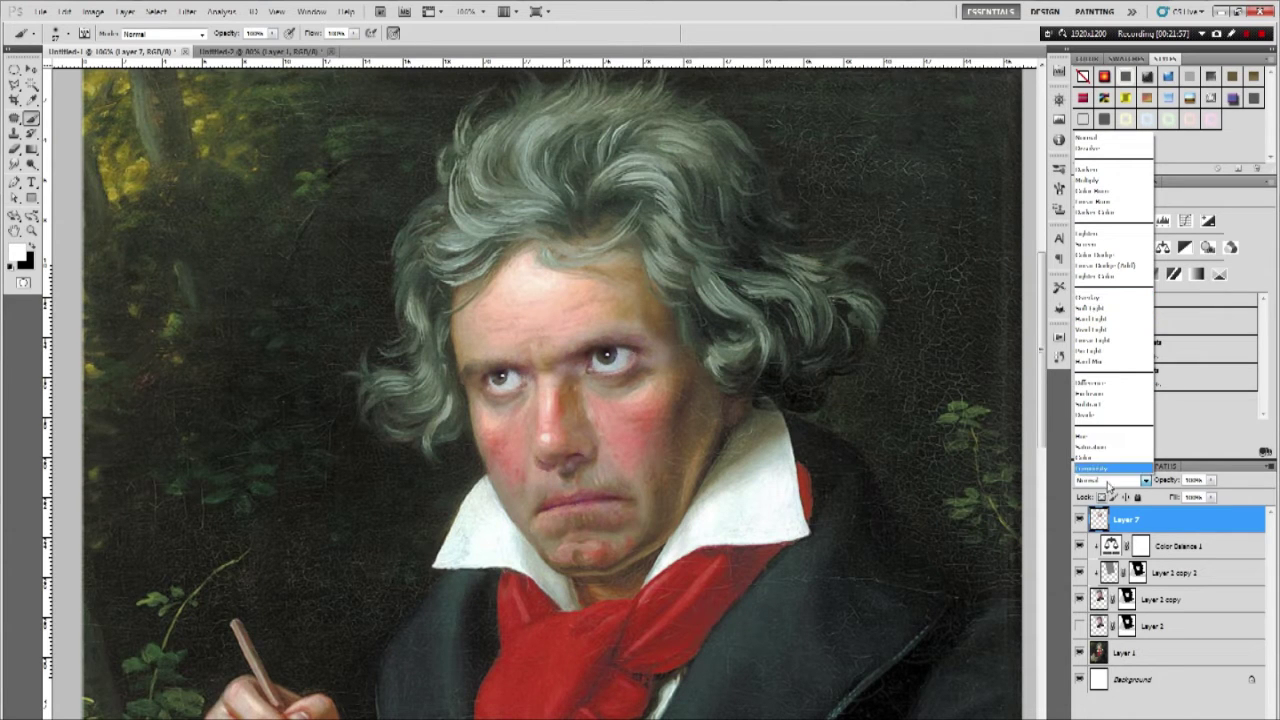
click(1117, 300)
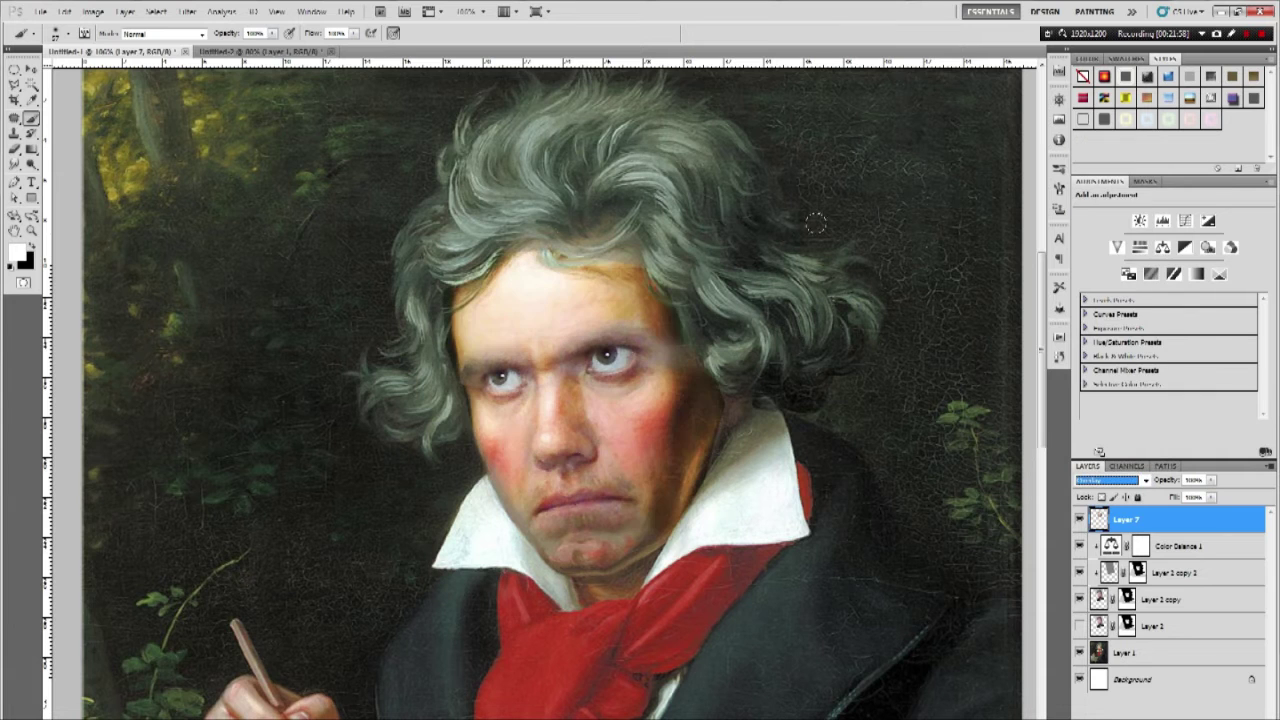
click(1076, 520)
click(1078, 521)
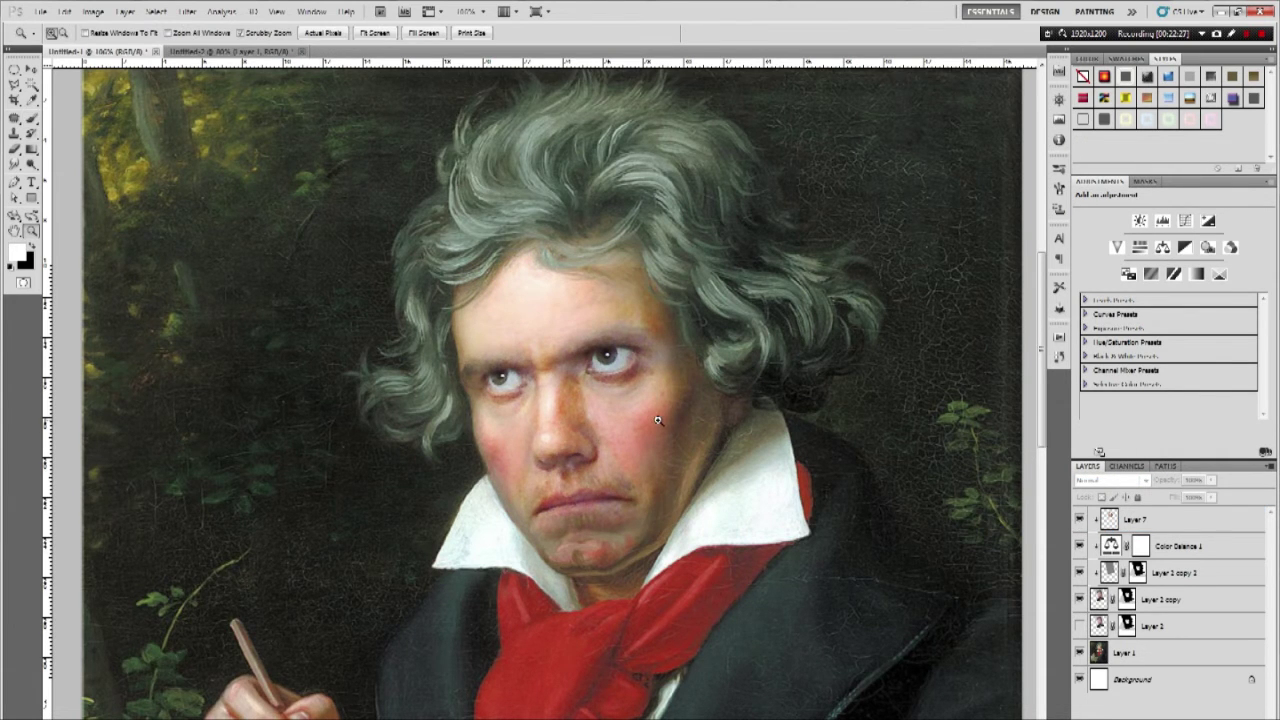
- Examine the blended skin texture up close and check the face's overall match with the full painting
click(658, 420)
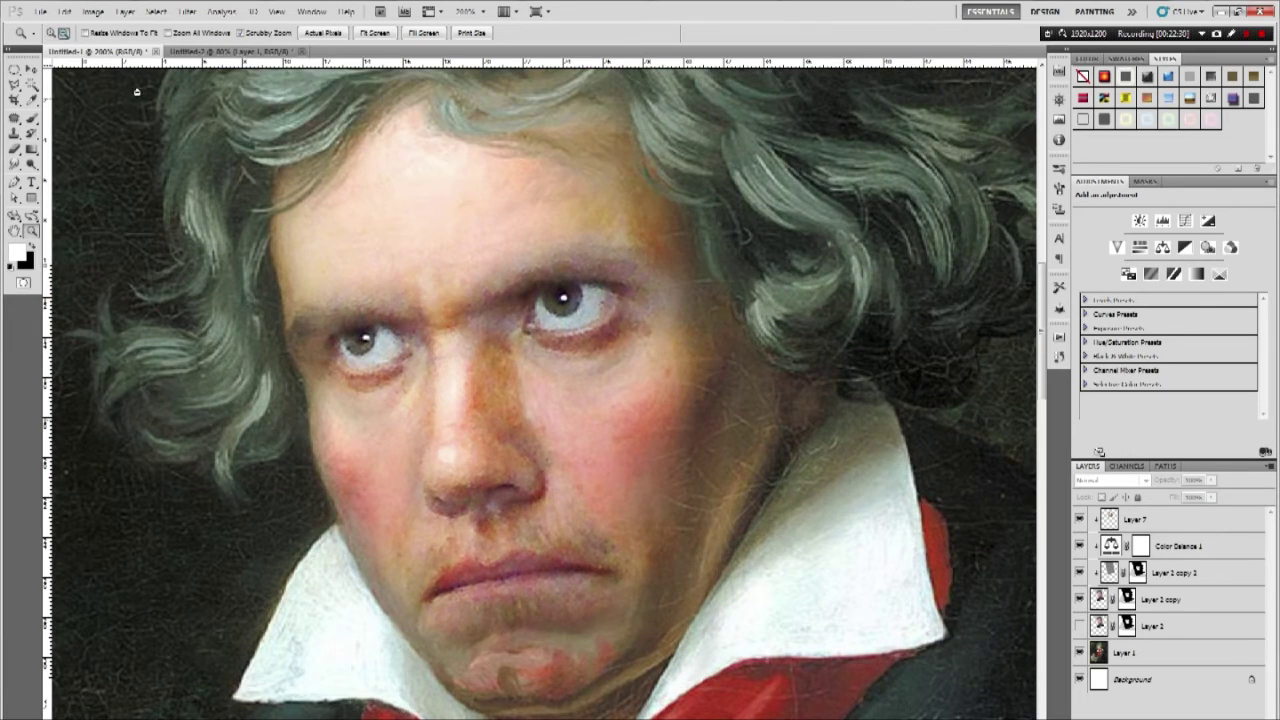
click(420, 289)
click(420, 289)
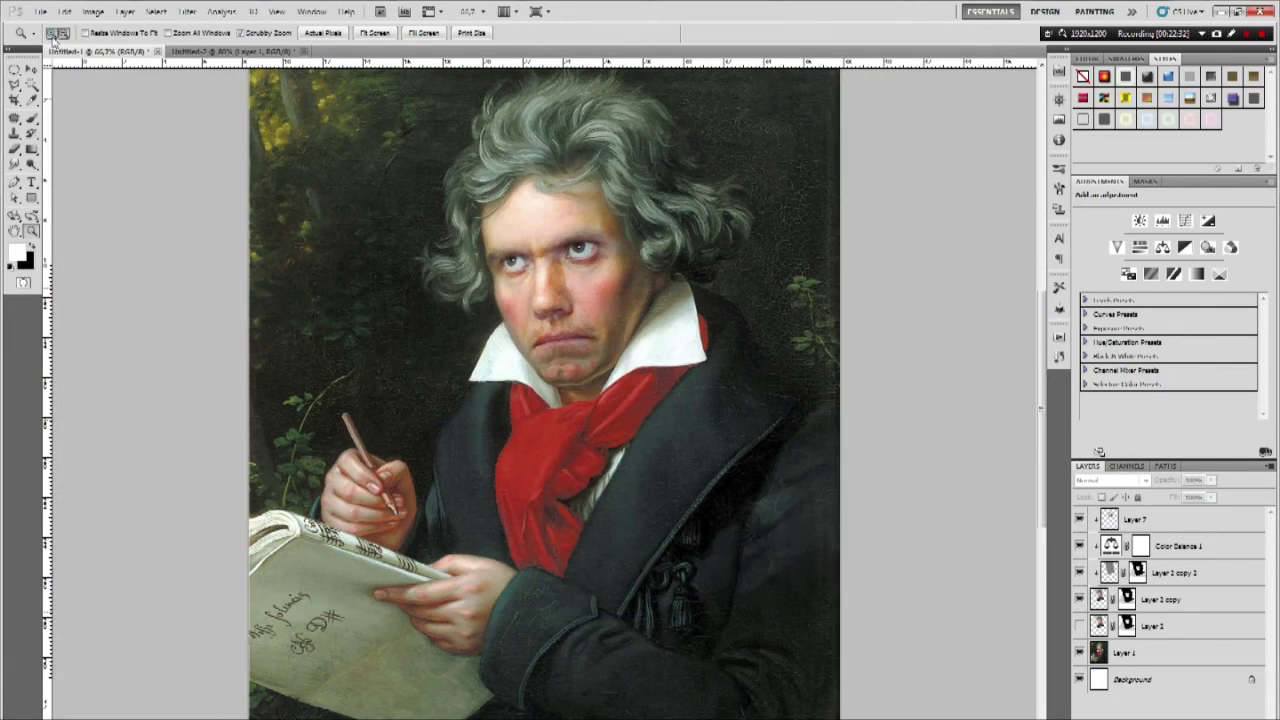
- Lower the saturation of the Overlay patch layer, Layer 7, to -50 using Hue/Saturation
click(606, 254)
click(606, 254)
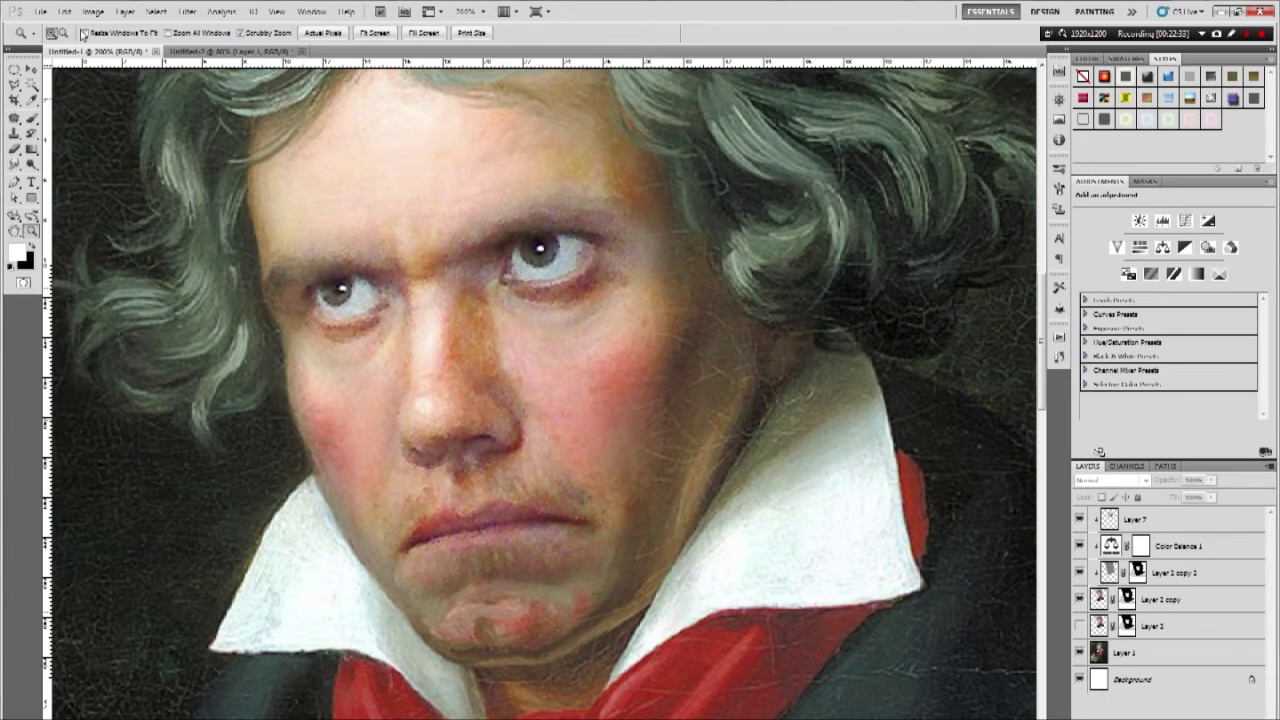
click(63, 33)
click(386, 174)
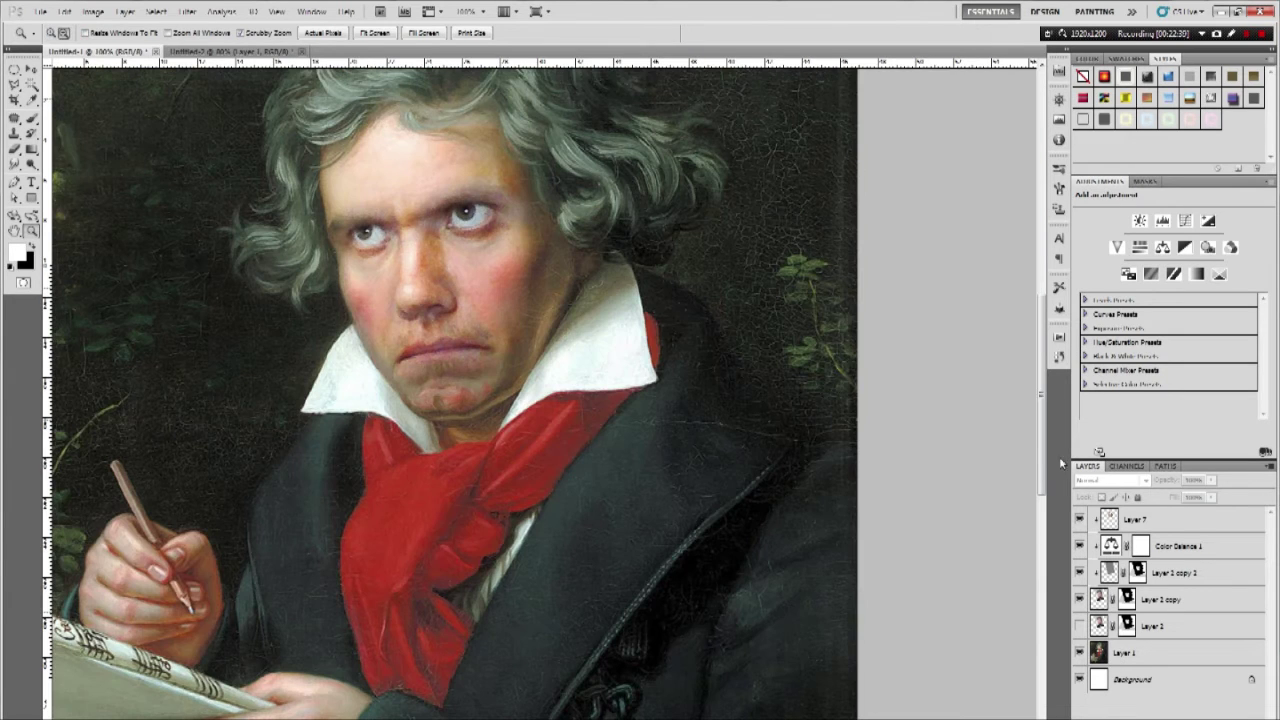
drag(1043, 463, 1043, 408)
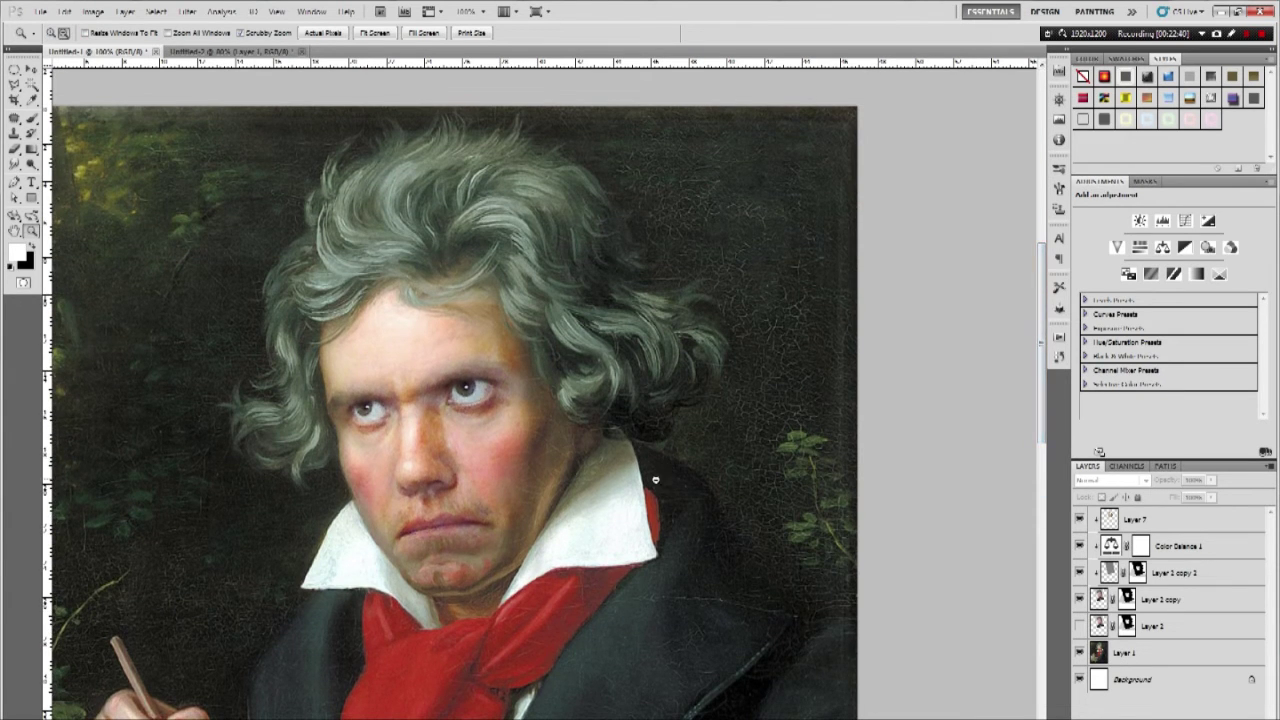
click(1136, 526)
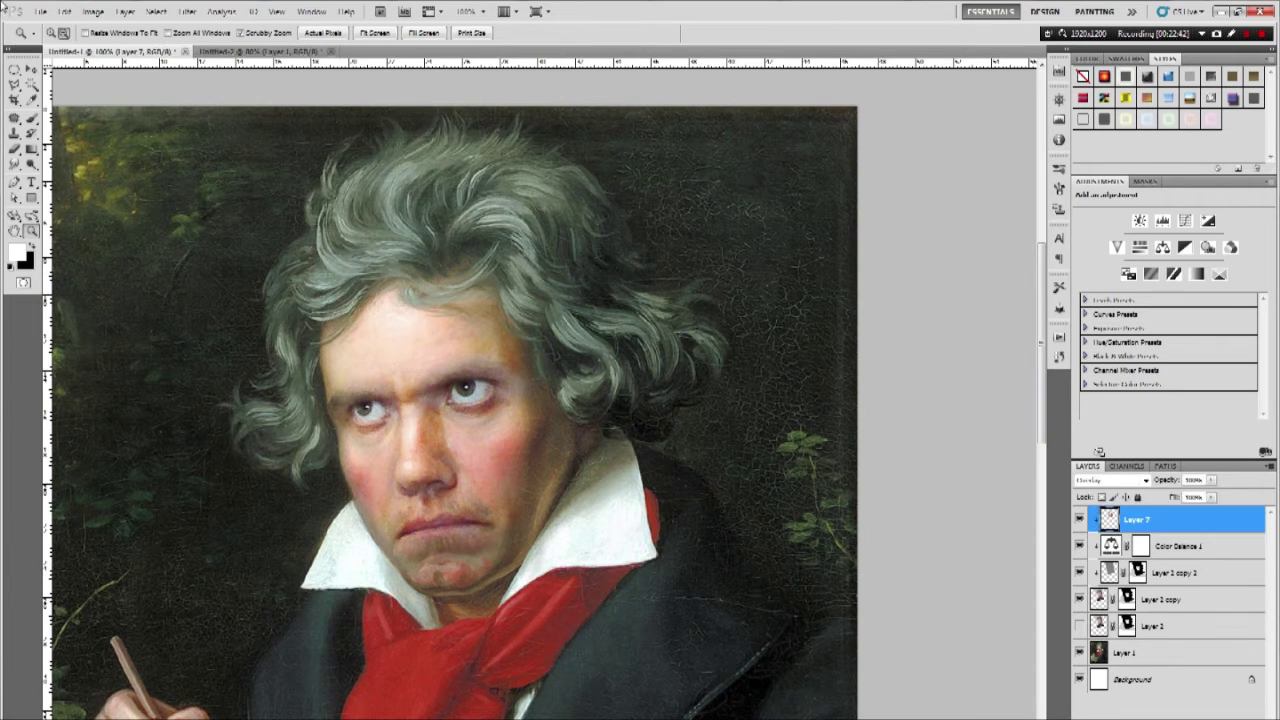
click(92, 12)
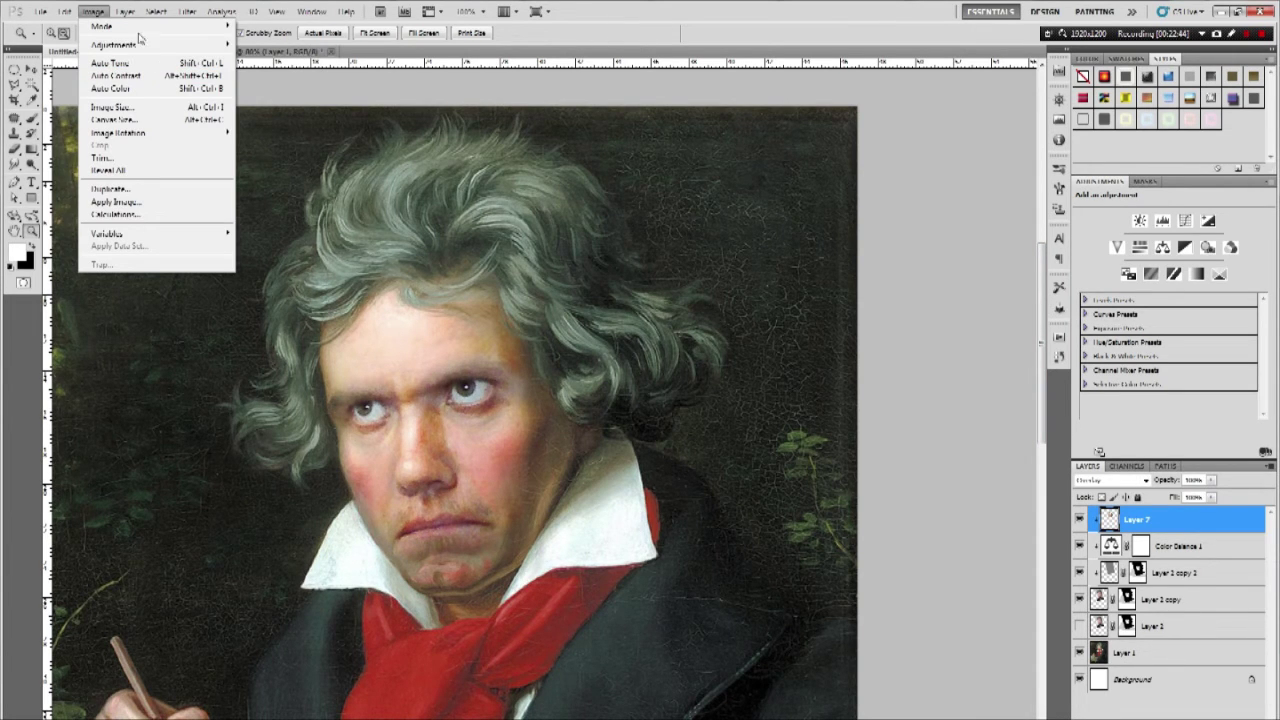
mouse_move(141, 45)
click(295, 114)
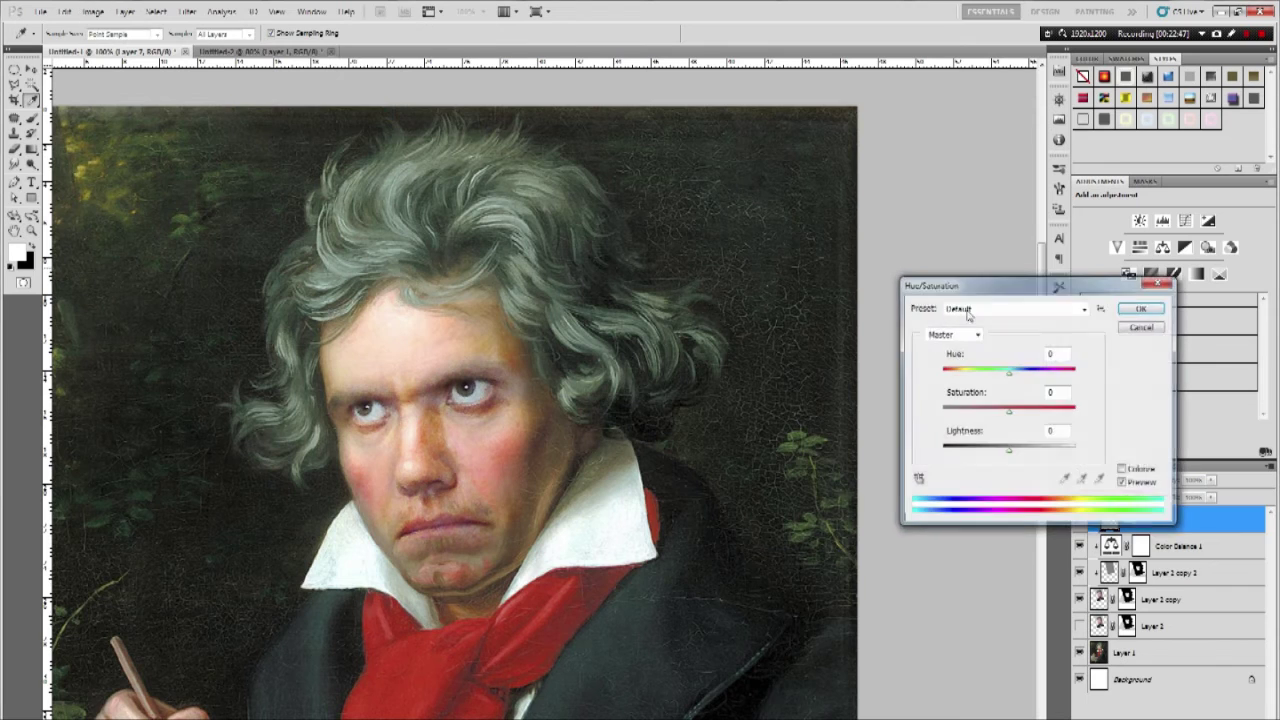
drag(1010, 417, 987, 416)
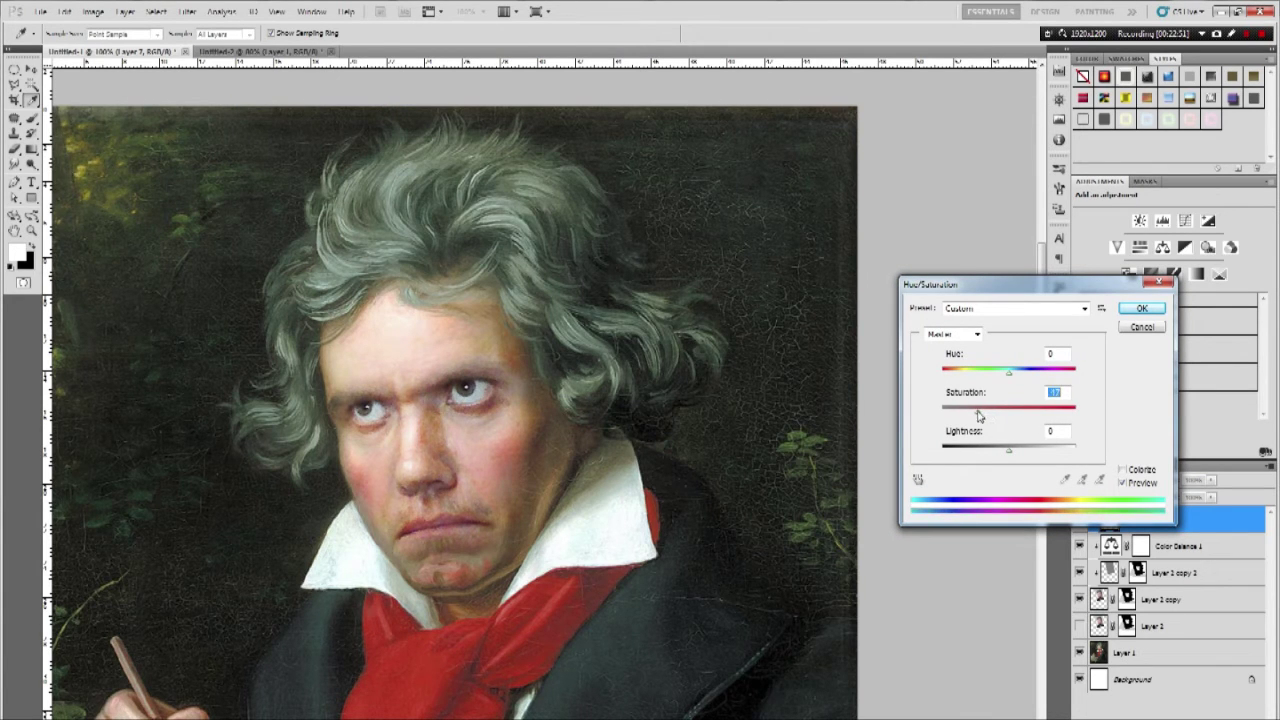
click(977, 413)
mouse_move(957, 420)
mouse_down()
mouse_move(935, 420)
mouse_move(964, 418)
mouse_up()
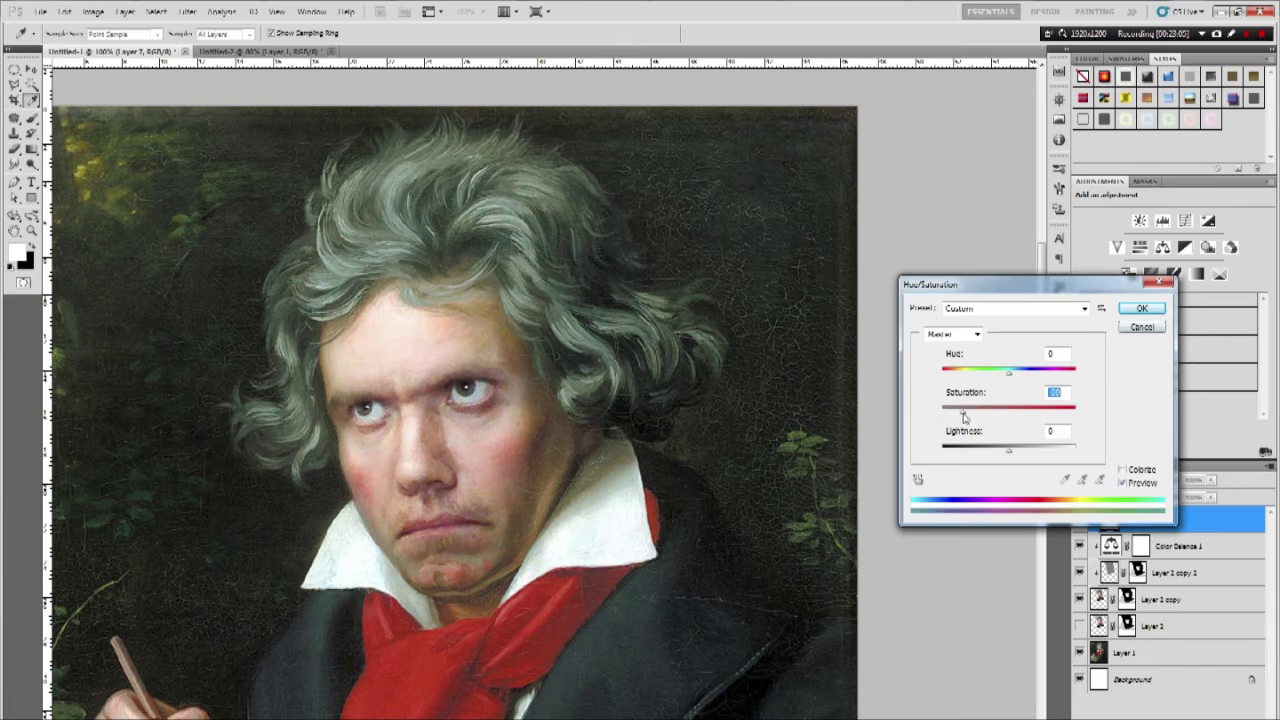
text(-50)
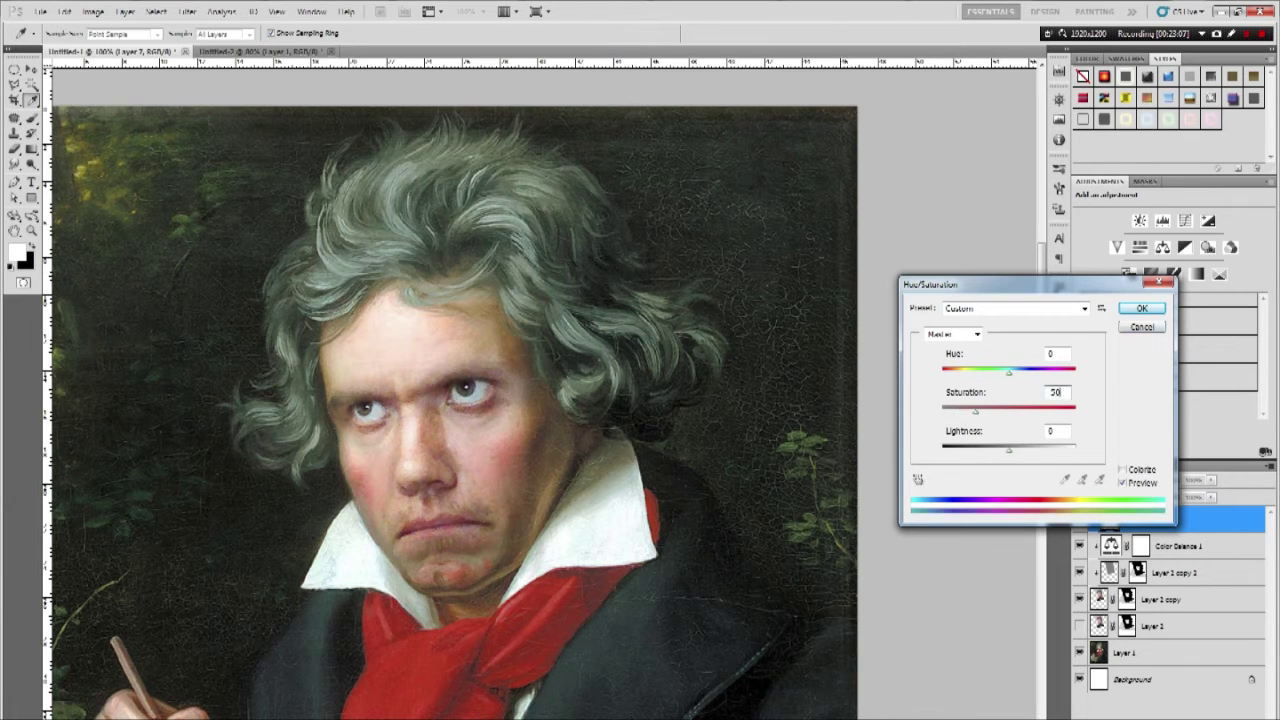
click(1141, 308)
- Examine the face with the desaturated patch layer, both up close and within the whole portrait
key(z)
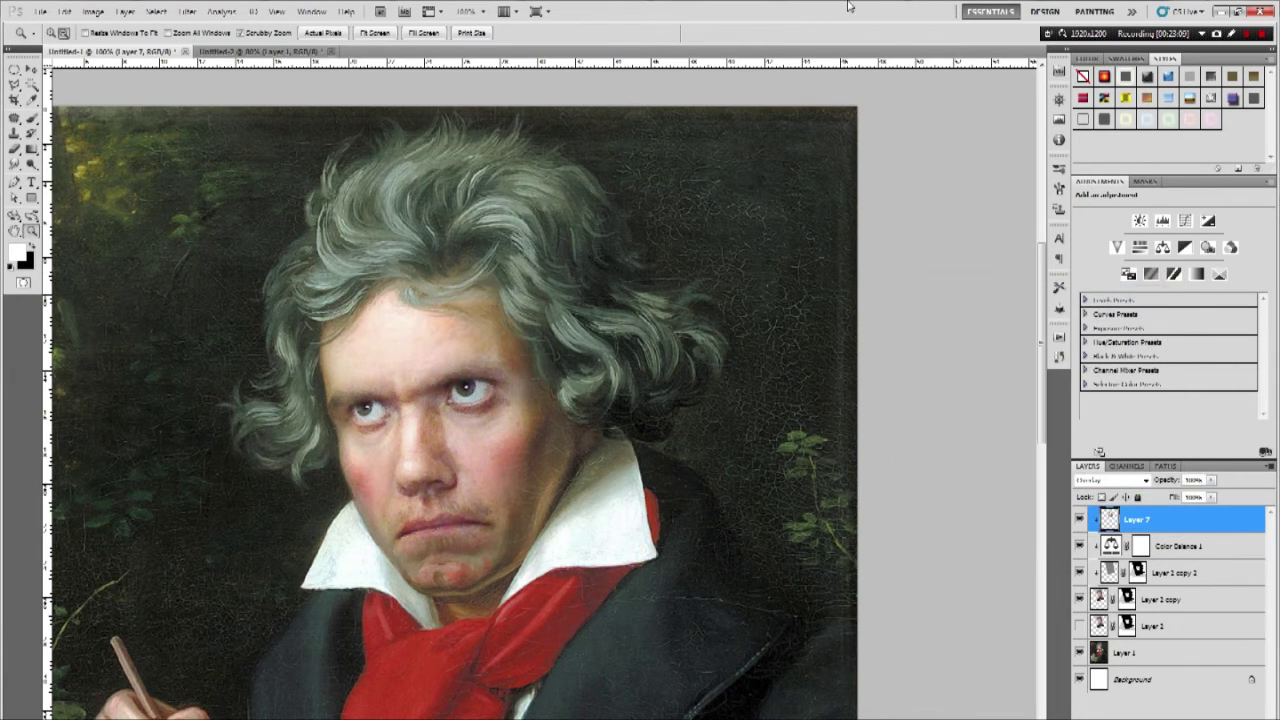
drag(659, 131, 636, 212)
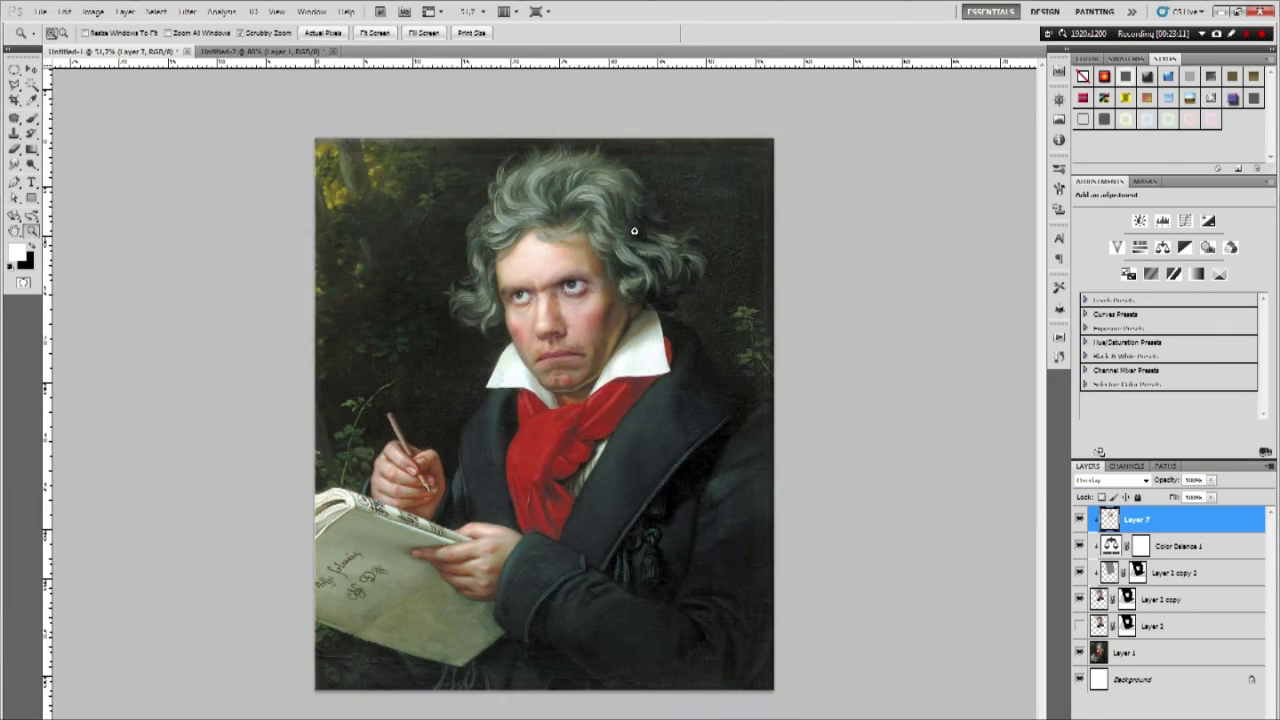
scroll(591, 275, up, 10)
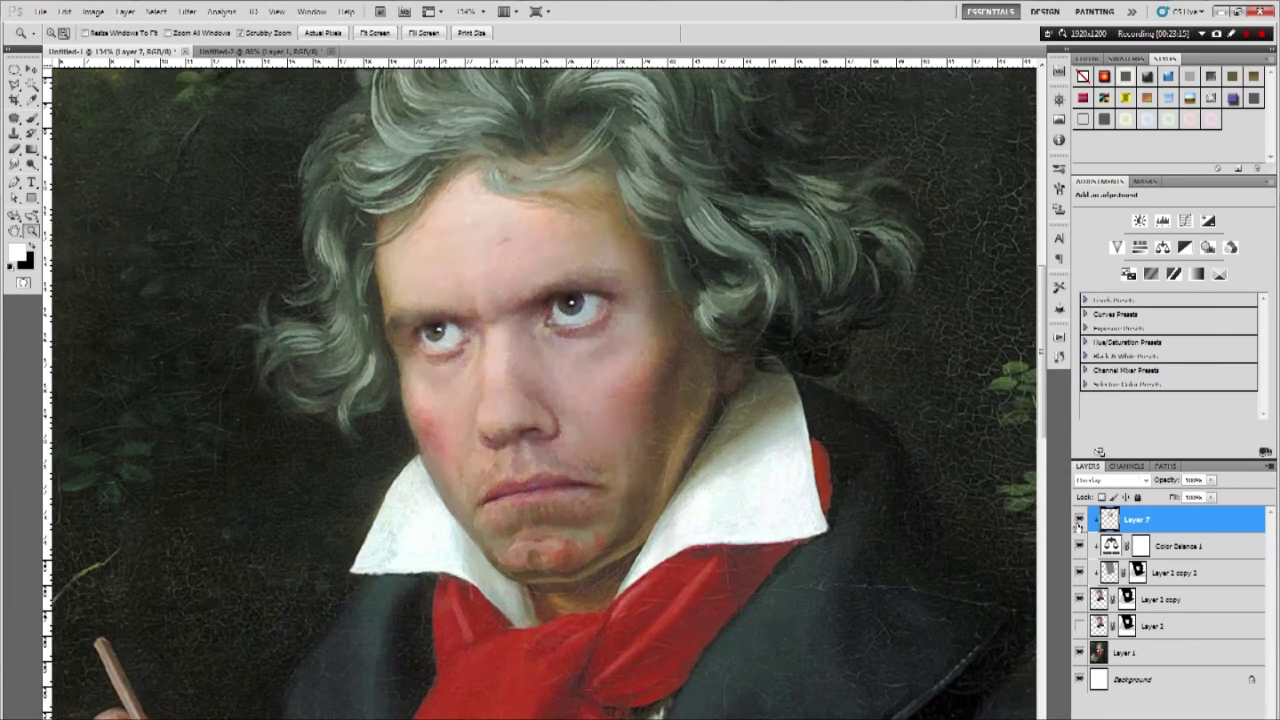
scroll(591, 342, down, 10)
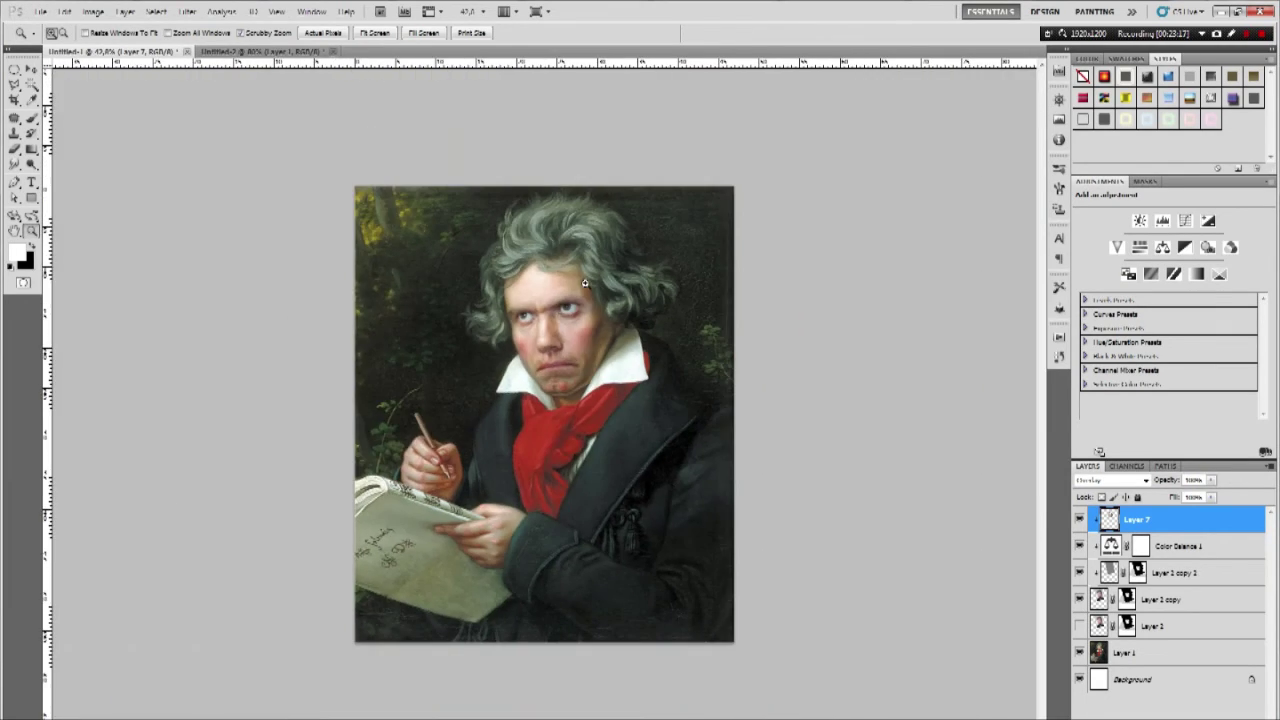
scroll(583, 284, up, 5)
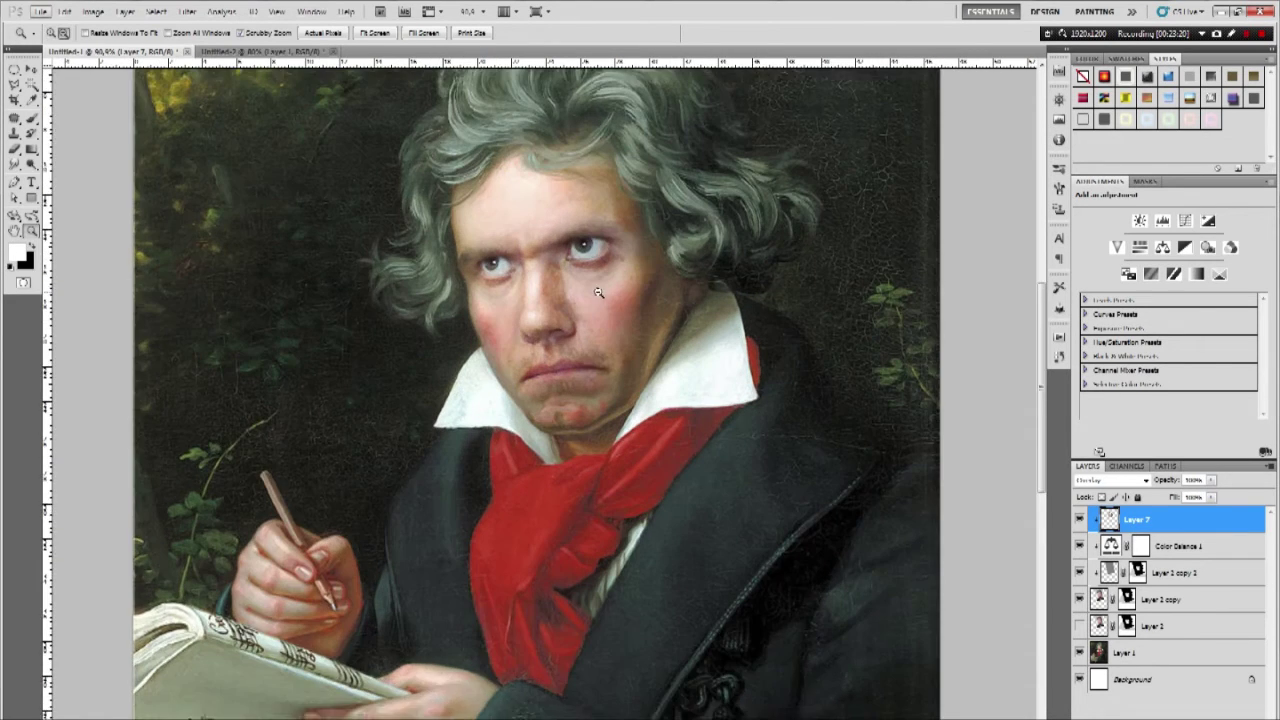
scroll(583, 345, up, 2)
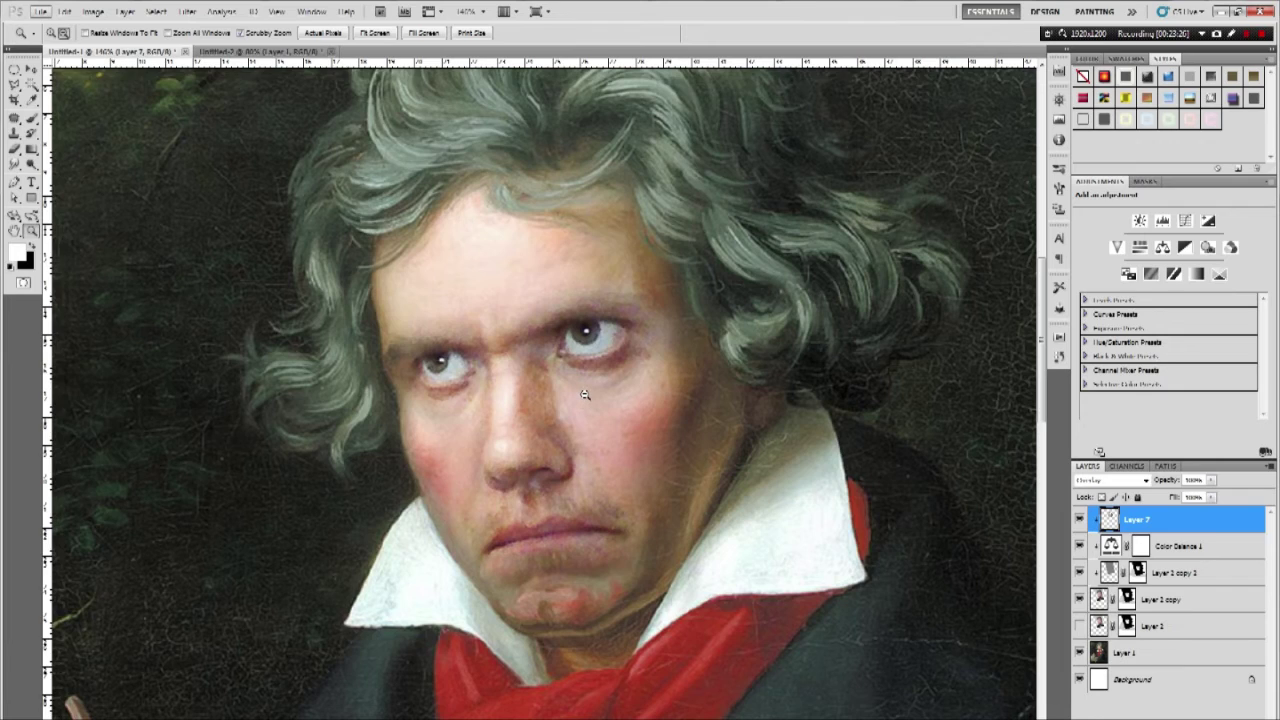
scroll(585, 394, down, 3)
scroll(585, 394, up, 4)
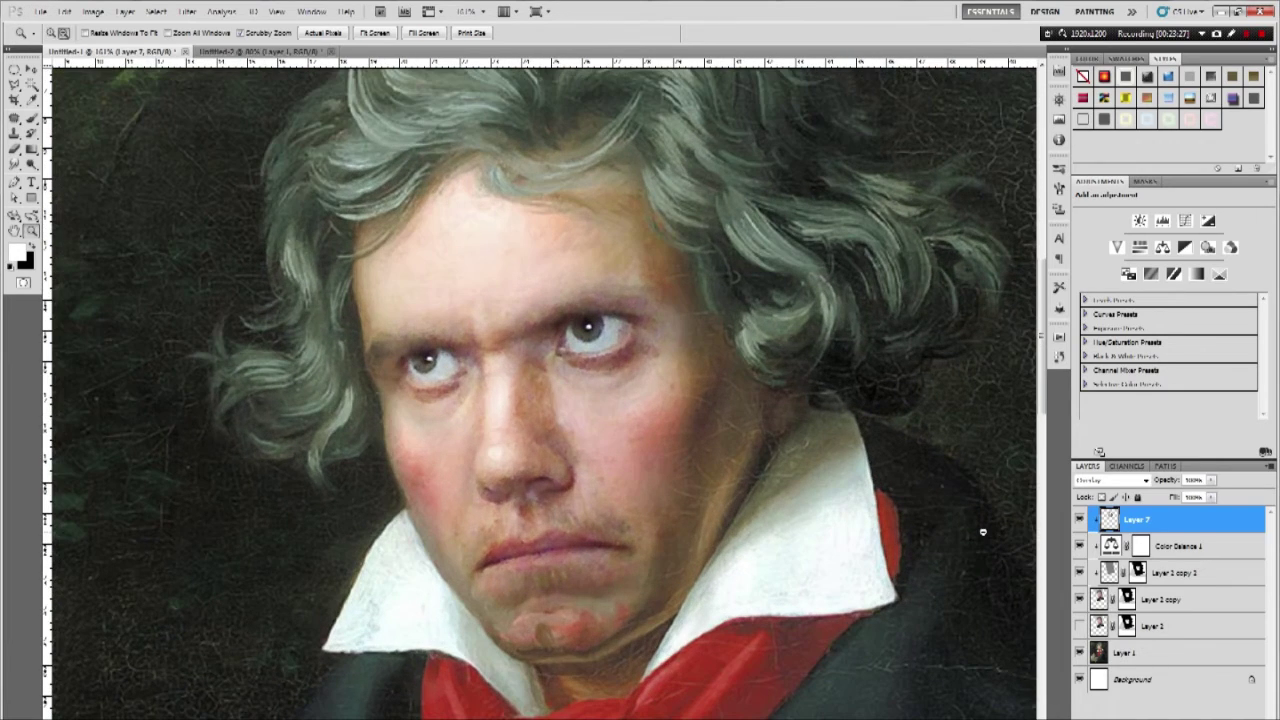
- Show only Layer 2 copy and disable its layer mask to reveal the full photograph of the man
alt+click(1079, 598)
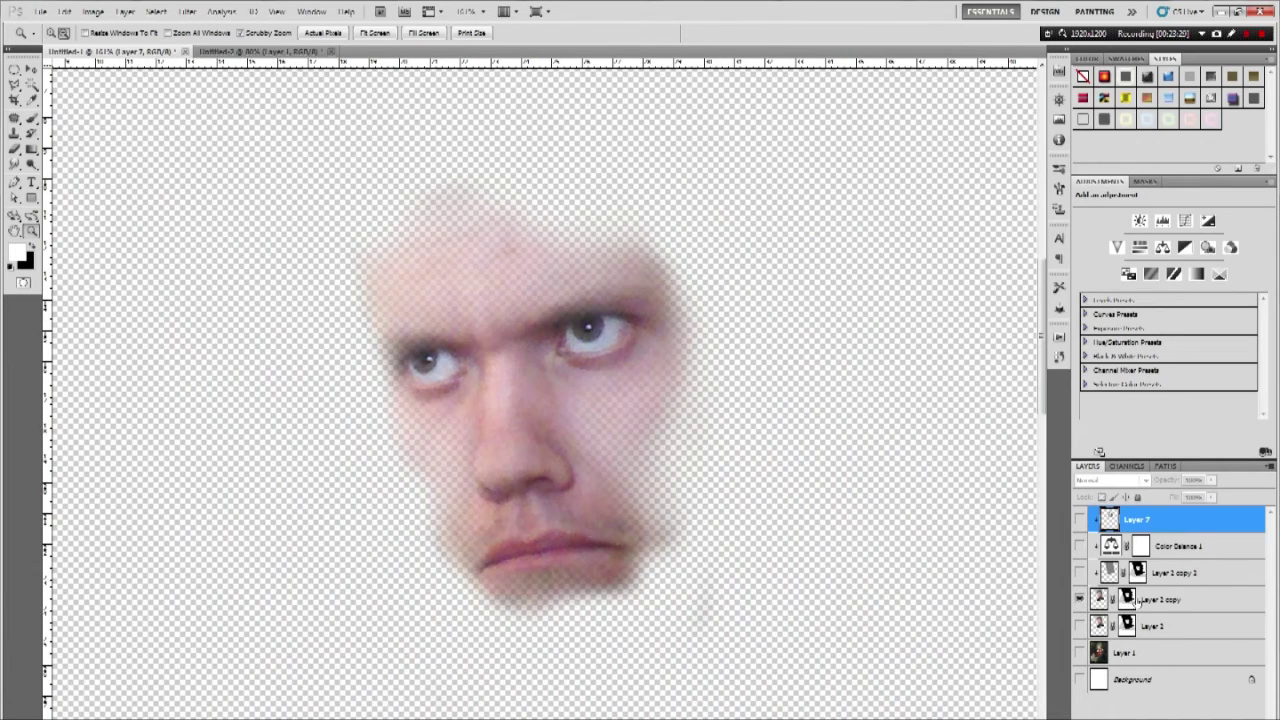
click(1127, 598)
right_click(1127, 598)
click(1165, 608)
scroll(635, 418, down, 2)
scroll(635, 418, up, 1)
scroll(600, 429, up, 1)
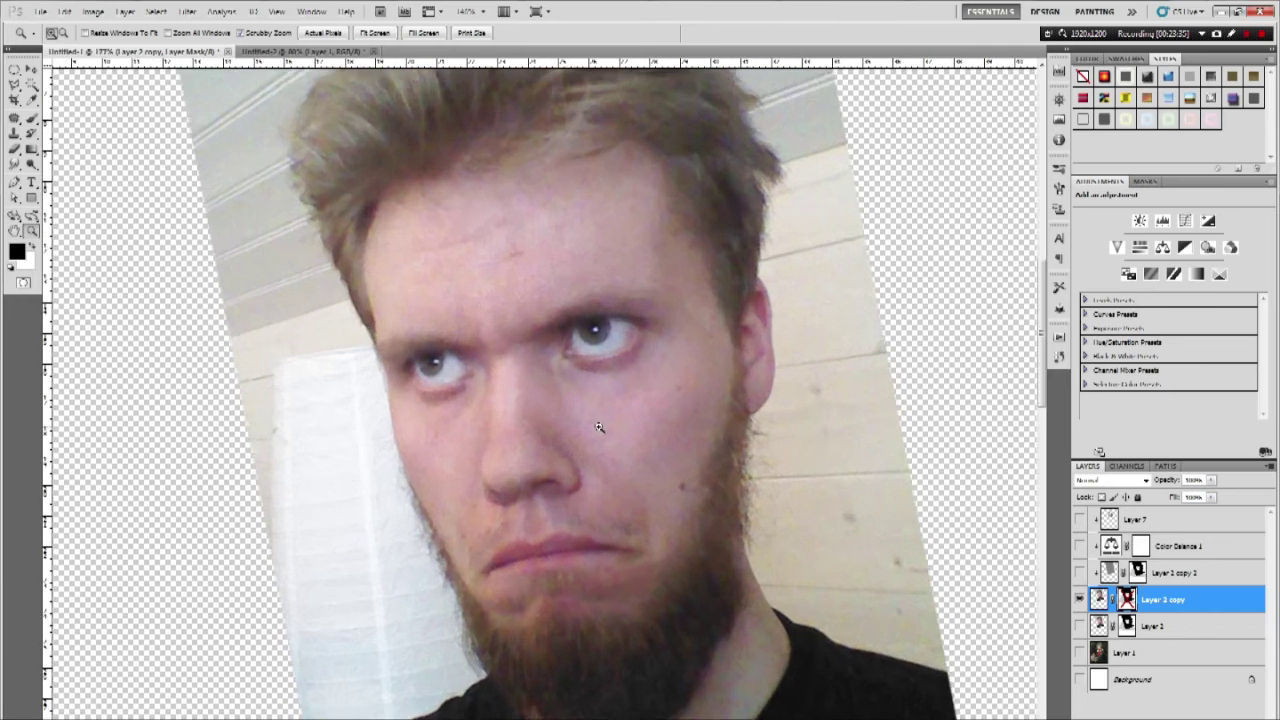
scroll(603, 414, down, 1)
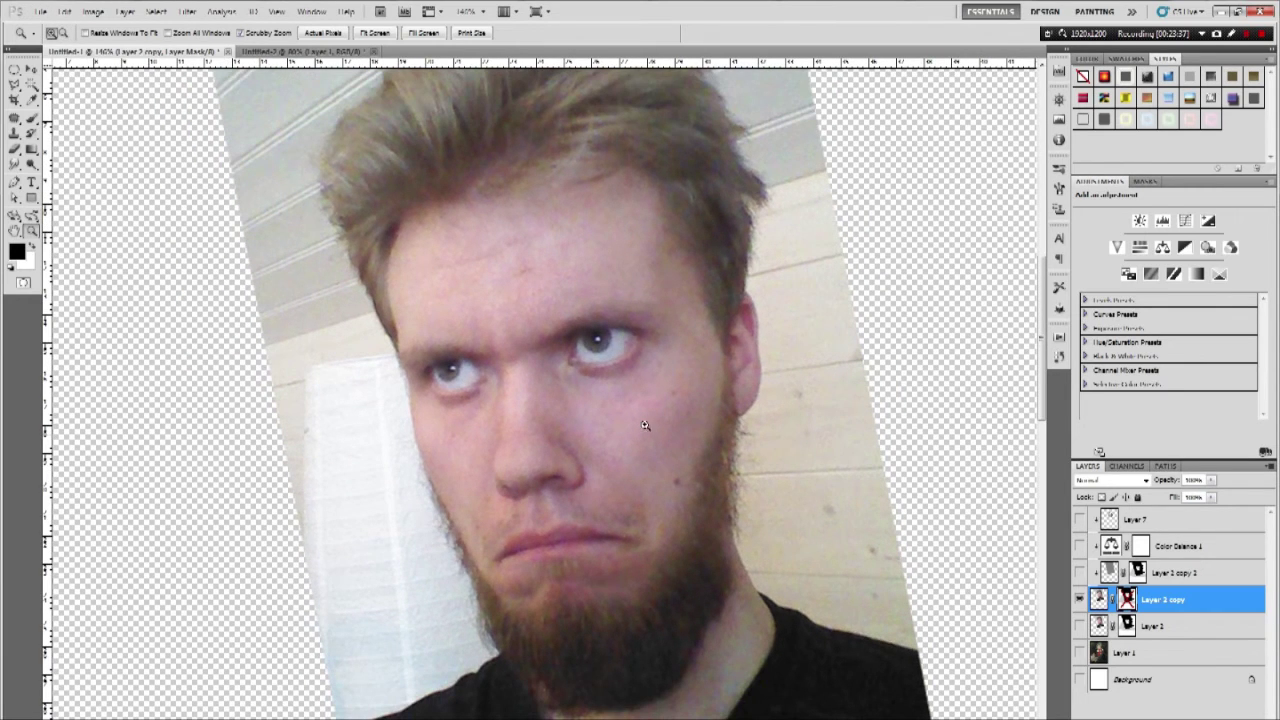
scroll(590, 432, down, 2)
scroll(694, 437, up, 3)
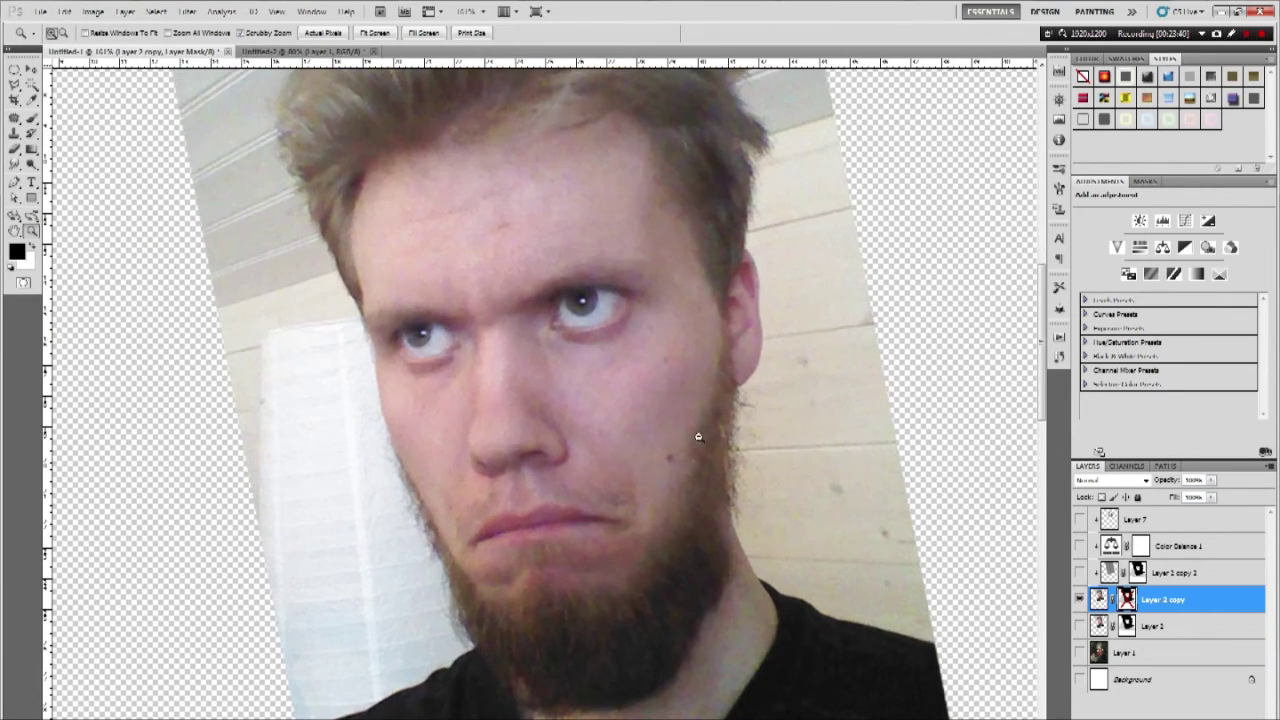
- Choose the Smudge tool and duplicate the unmasked photo layer, Layer 2 copy
click(10, 166)
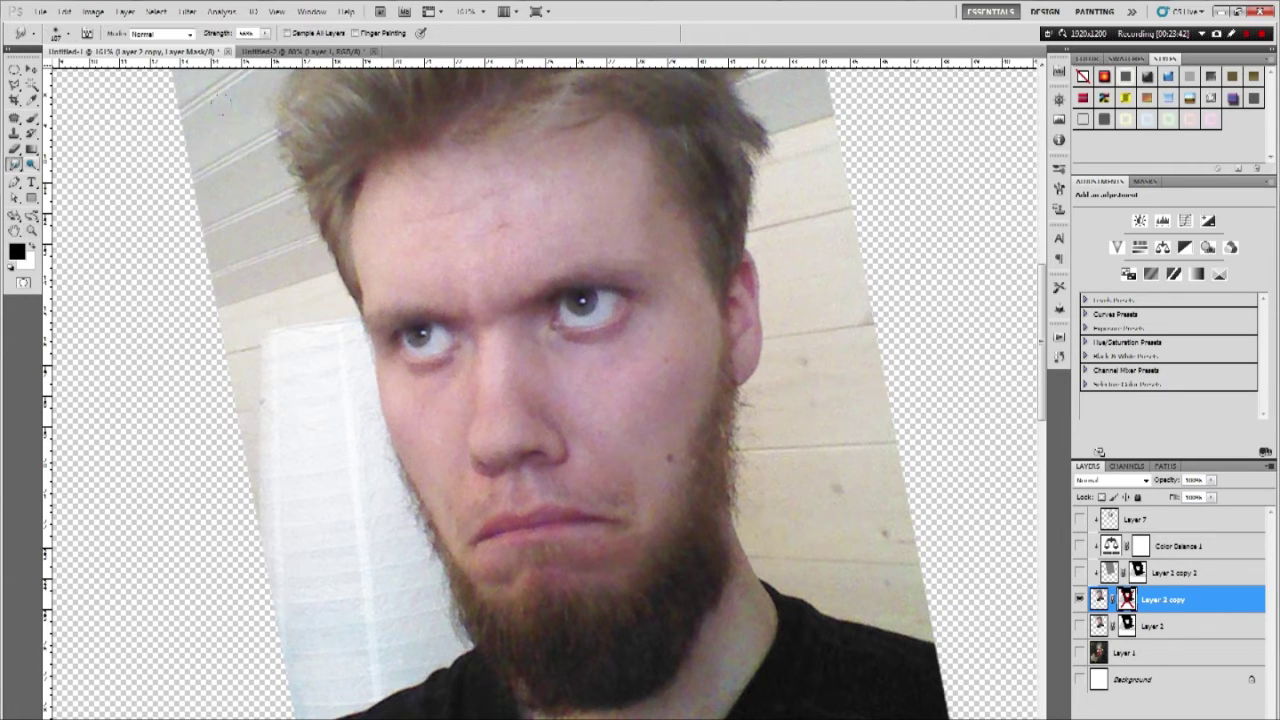
scroll(639, 367, up, 2)
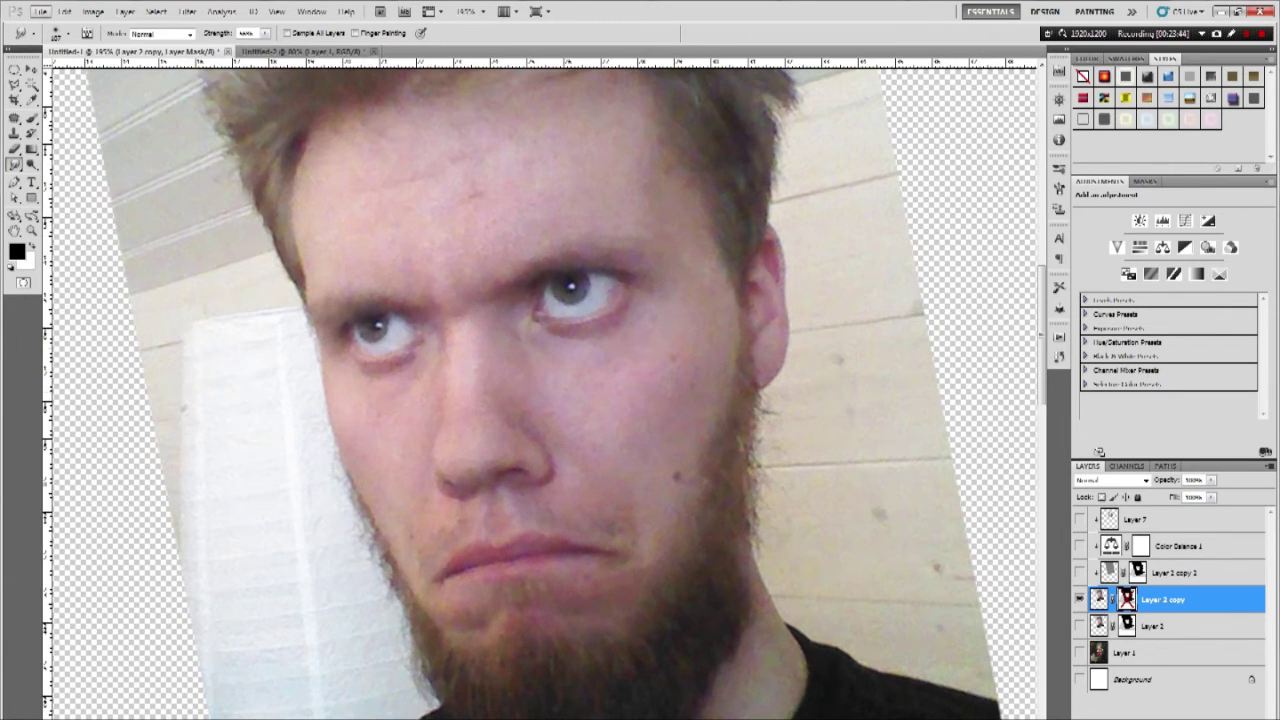
click(1099, 599)
key(ctrl+j)
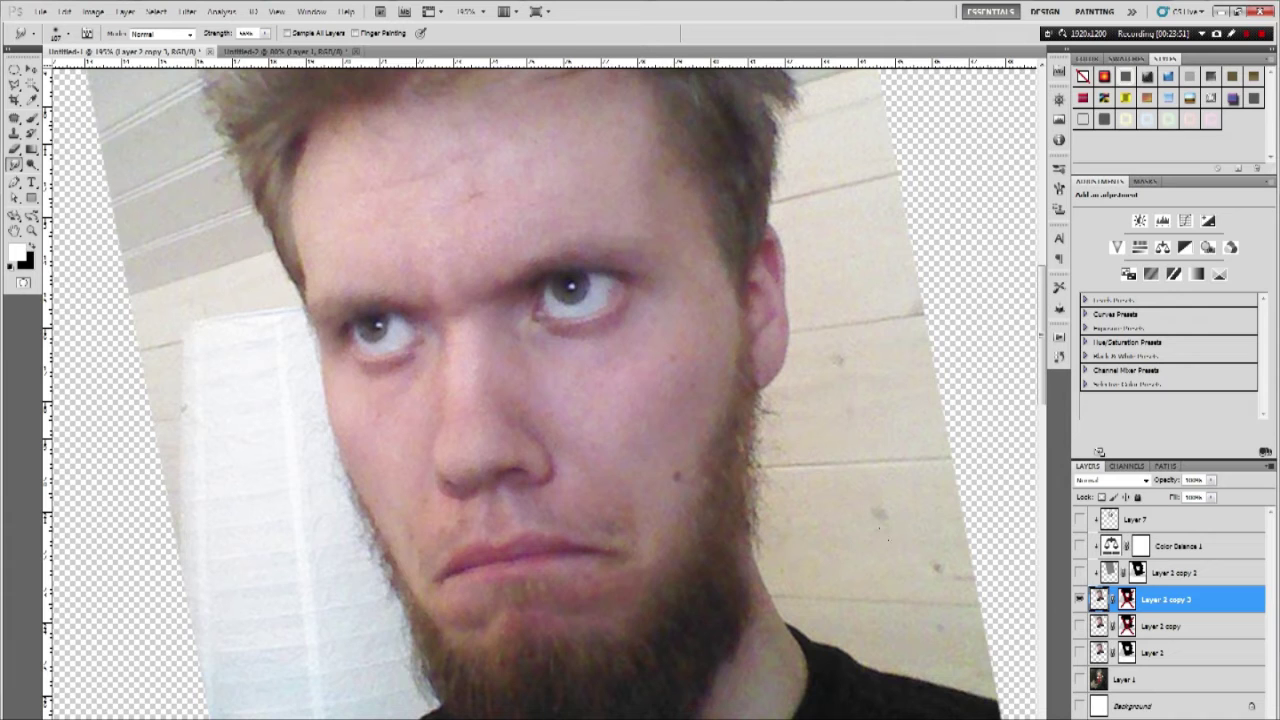
- Smudge the skin on the duplicated photo with a small soft brush, smoothing the forehead, cheeks and nose
right_click(657, 379)
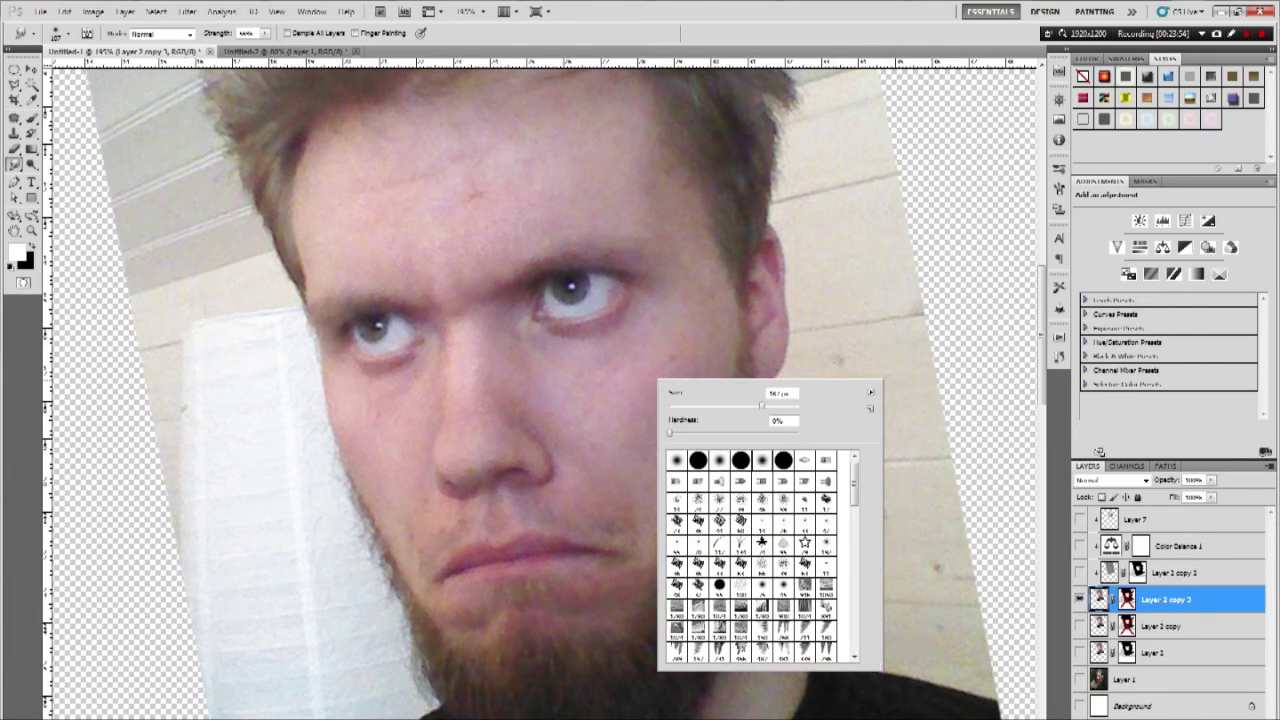
right_click(708, 342)
drag(746, 370, 733, 370)
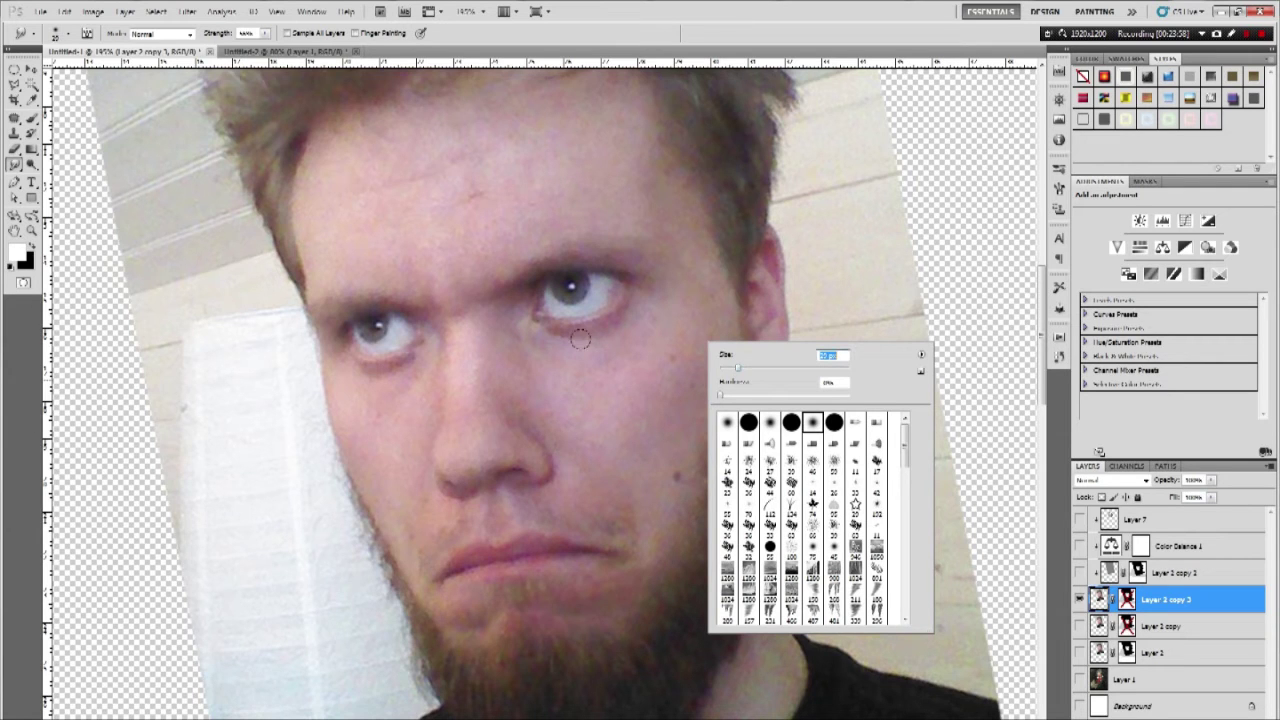
key(Return)
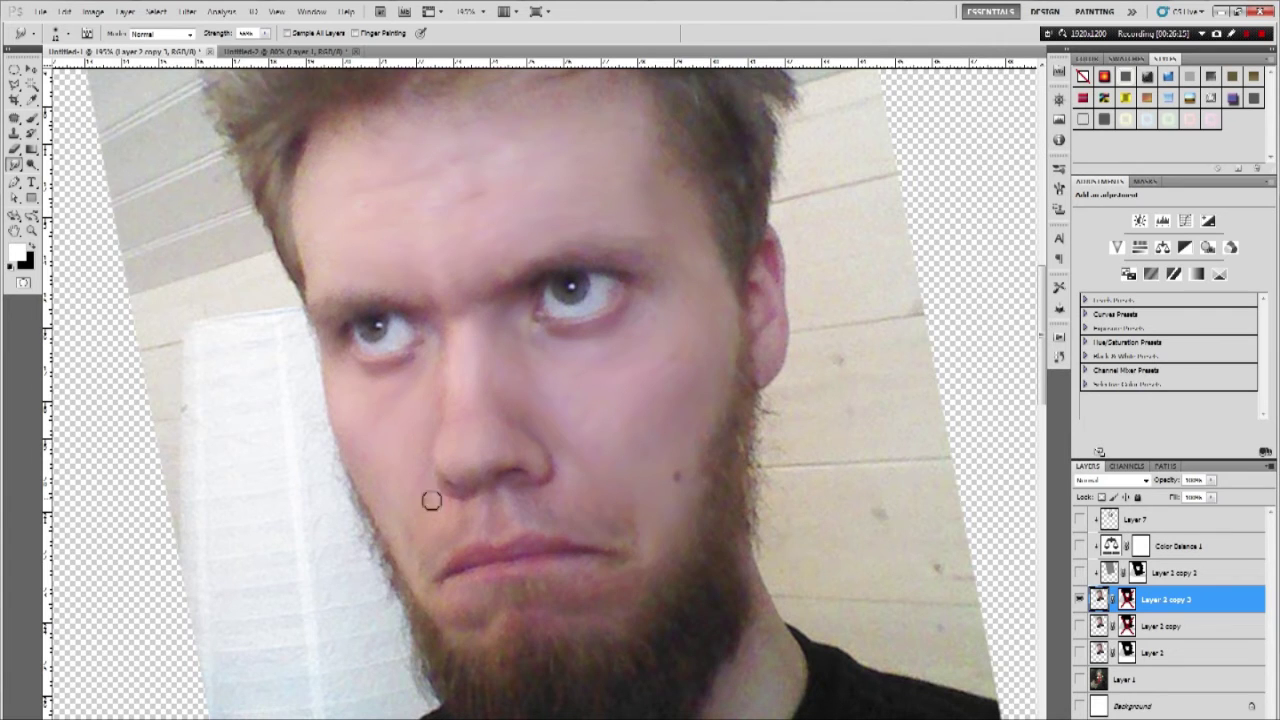
right_click(672, 270)
right_click(417, 289)
right_click(585, 285)
key(Return)
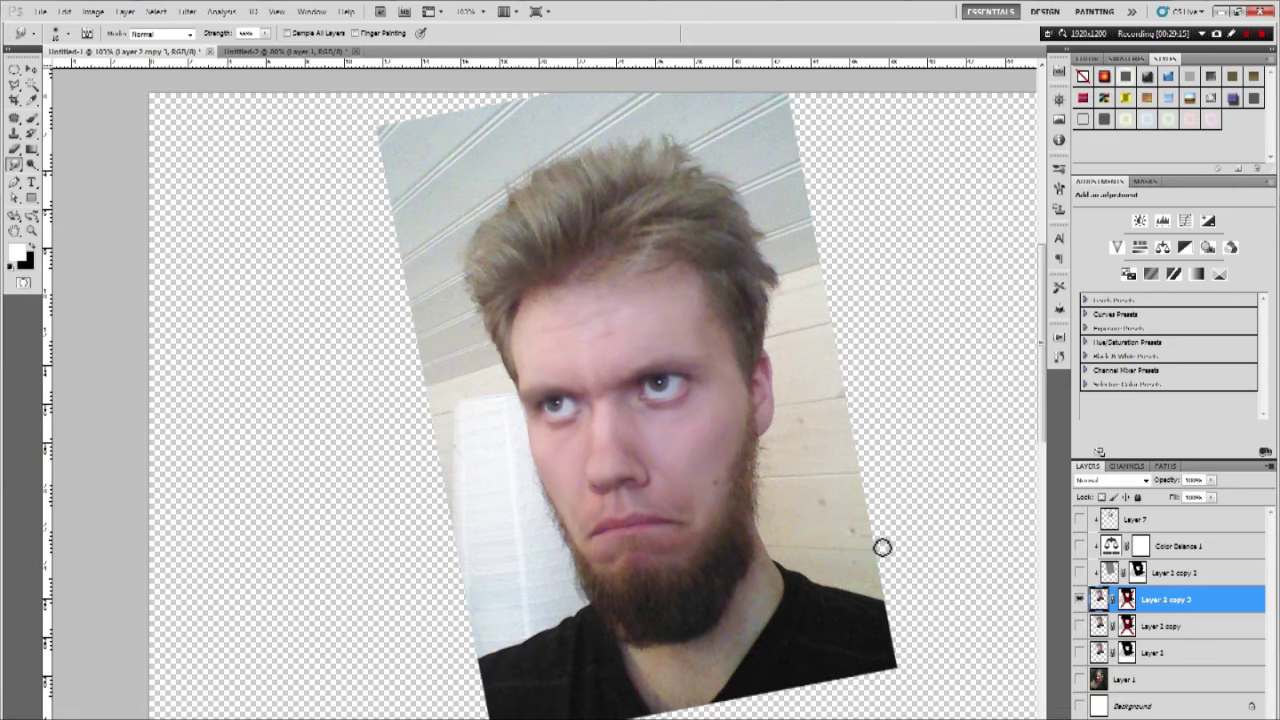
- Compare the smudged photo layer with the original Layer 2 copy beneath it, with and without the smudging
scroll(883, 550, up, 1)
scroll(737, 473, up, 1)
click(1079, 626)
click(1079, 600)
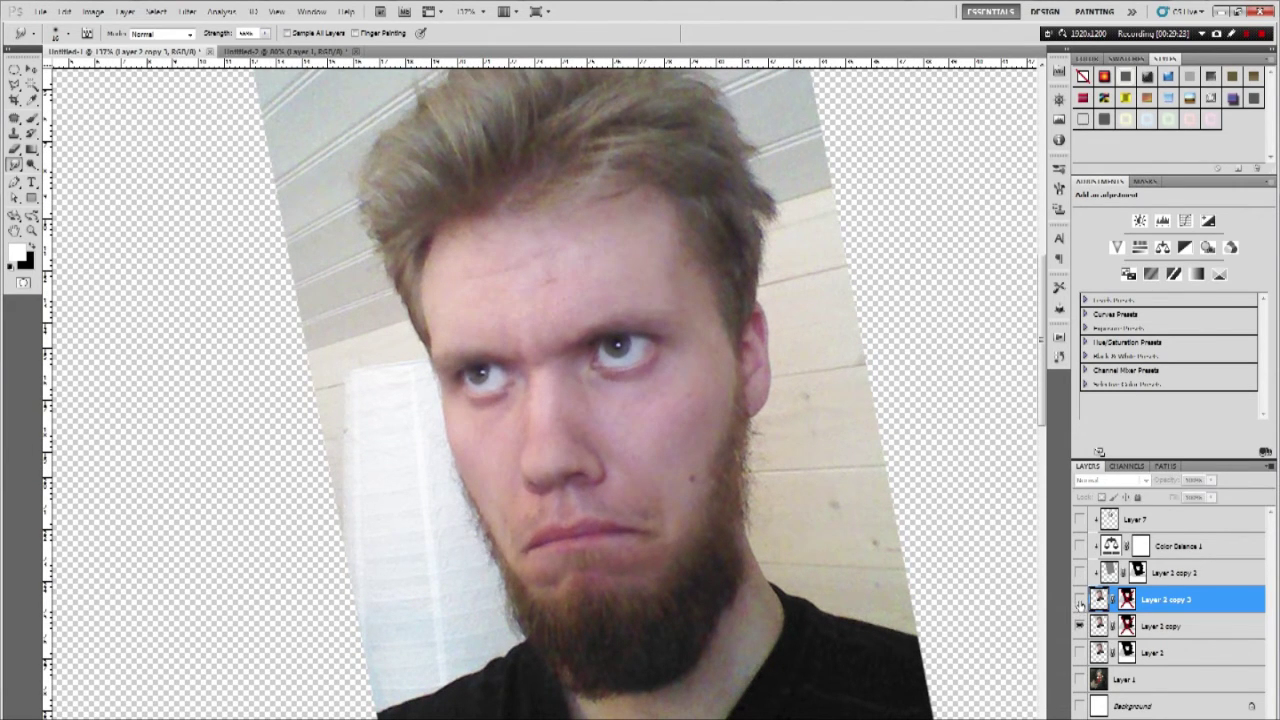
click(1079, 600)
click(1079, 600)
click(1079, 600)
click(1079, 600)
click(1079, 600)
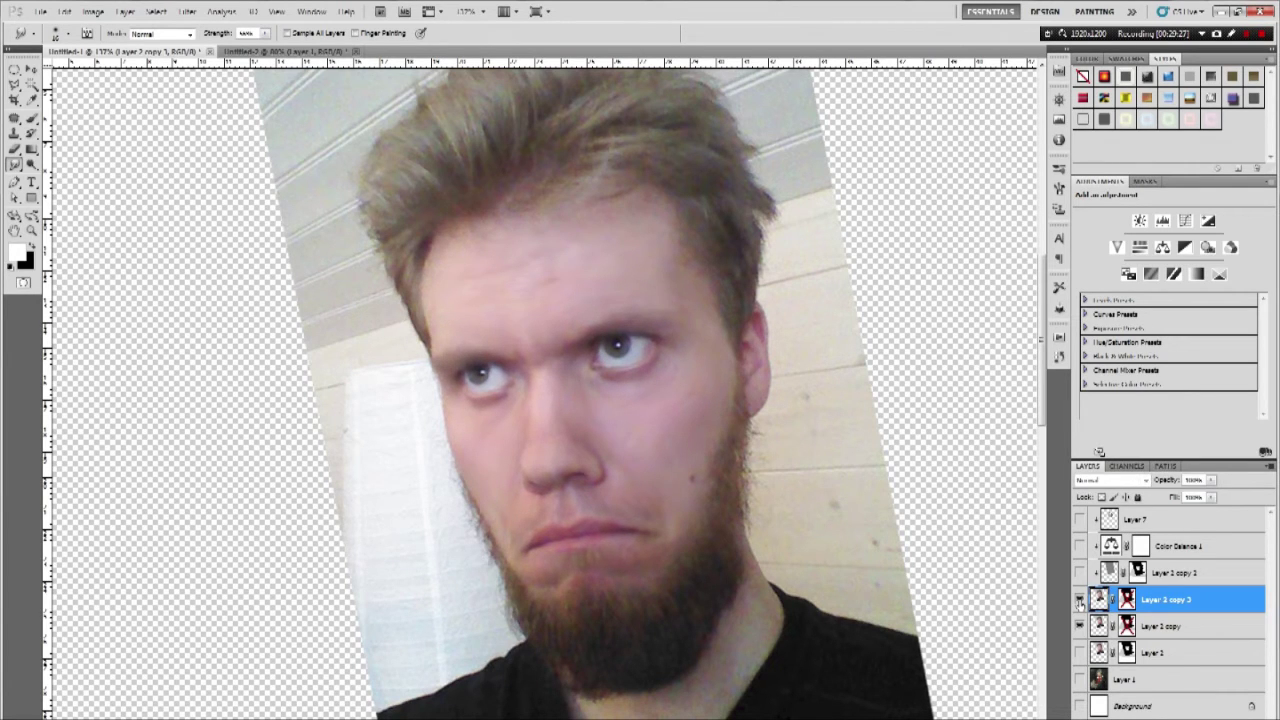
click(1079, 600)
click(1079, 600)
- Restore the masks and hidden layers with the smudged copy clipped to Layer 2 copy, and check the smoothed face up close and within the whole portrait
scroll(689, 480, up, 2)
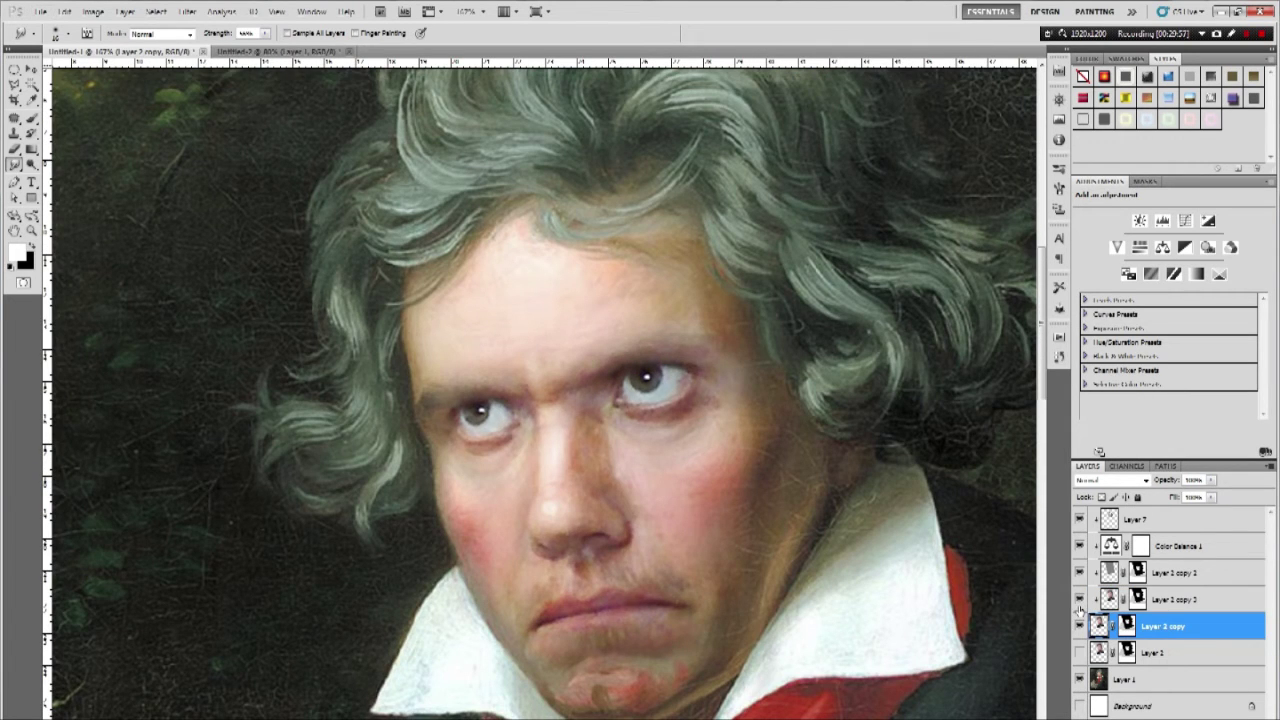
click(1079, 602)
scroll(626, 522, down, 3)
scroll(543, 129, down, 1)
scroll(543, 129, up, 4)
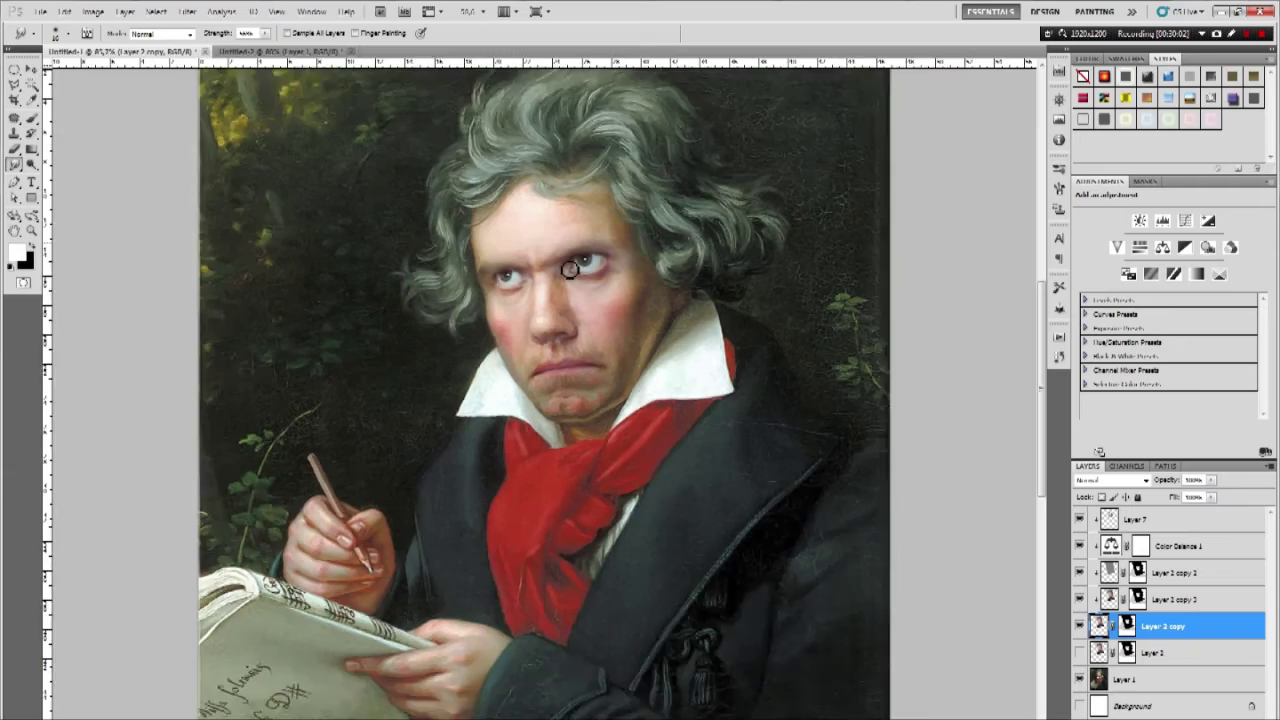
scroll(556, 313, down, 3)
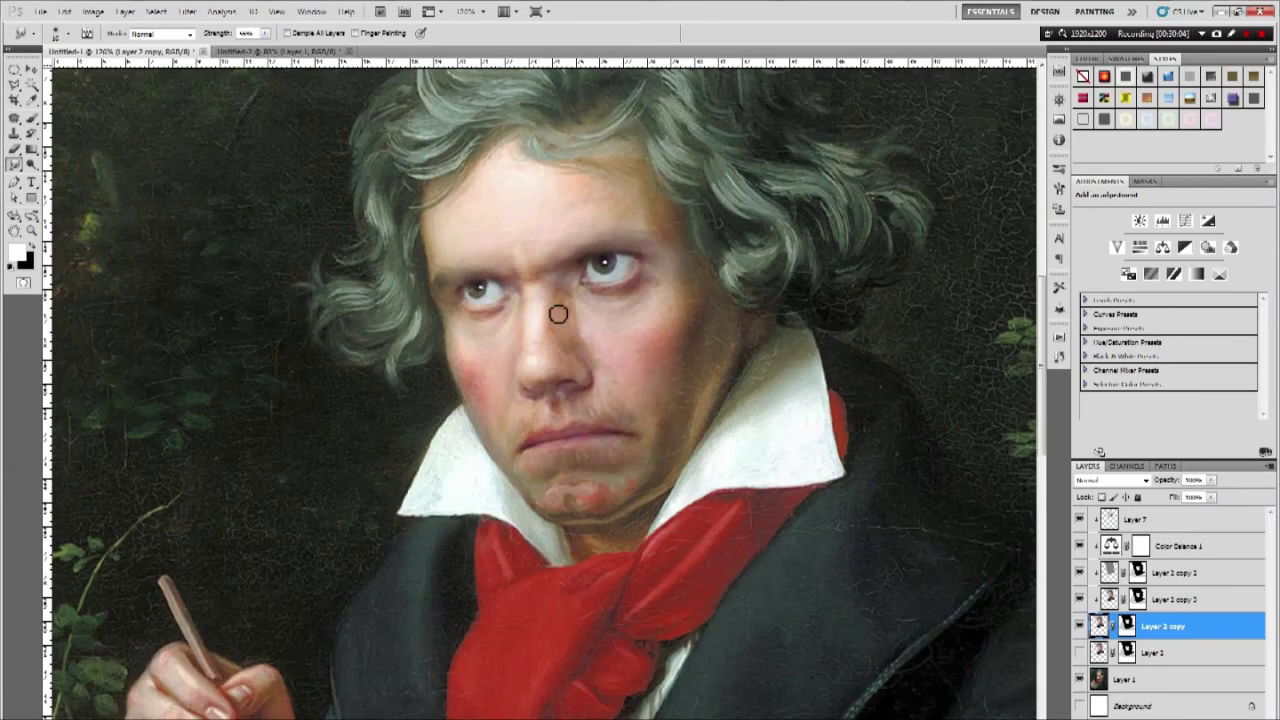
scroll(640, 316, down, 4)
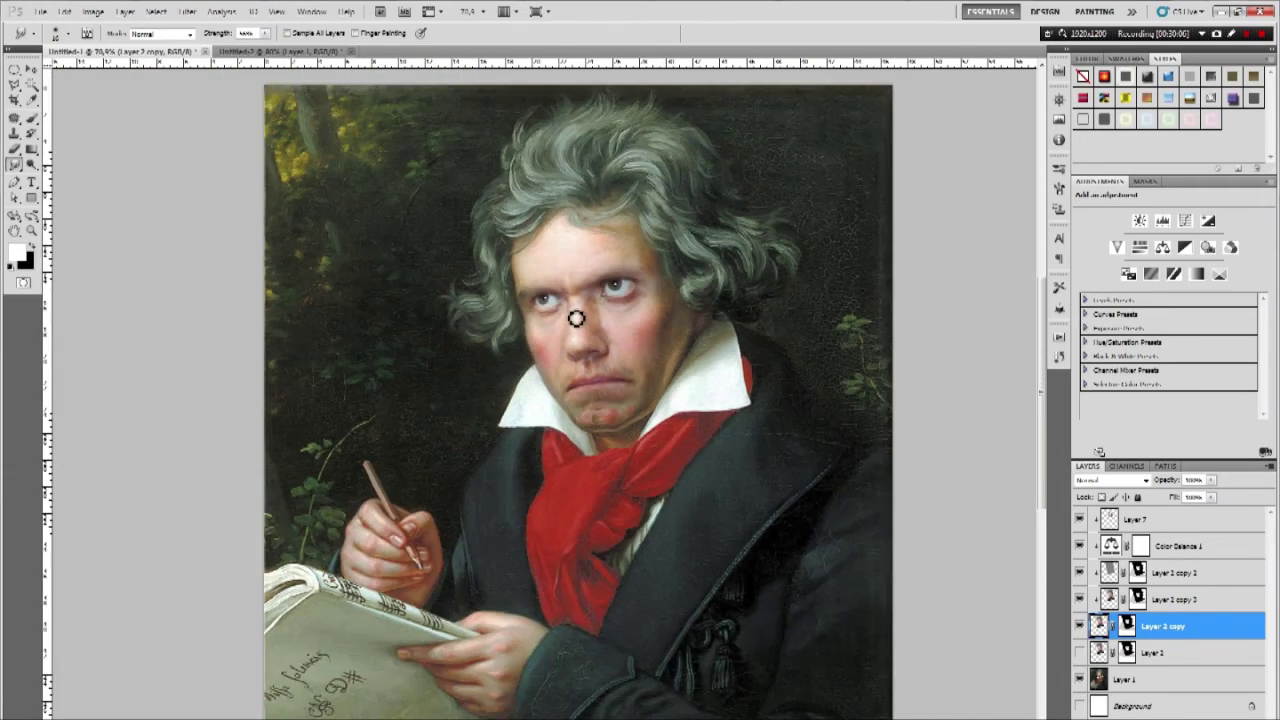
scroll(508, 307, up, 3)
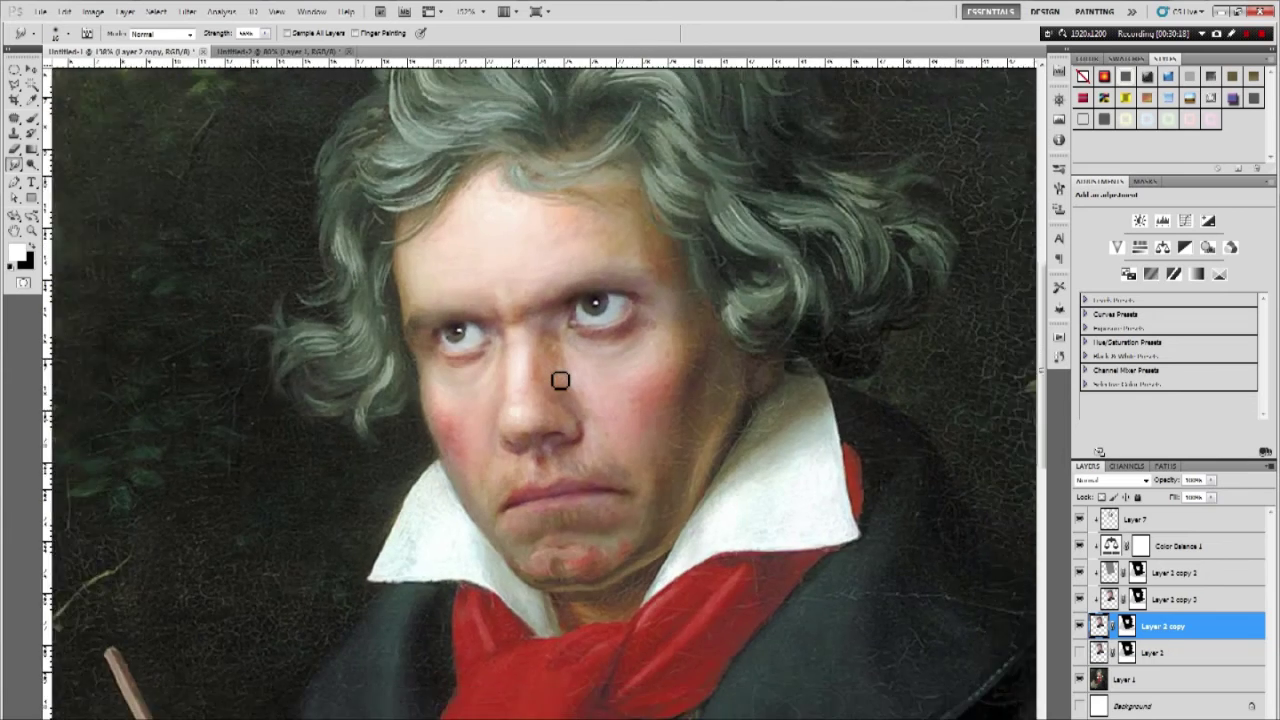
scroll(560, 377, down, 1)
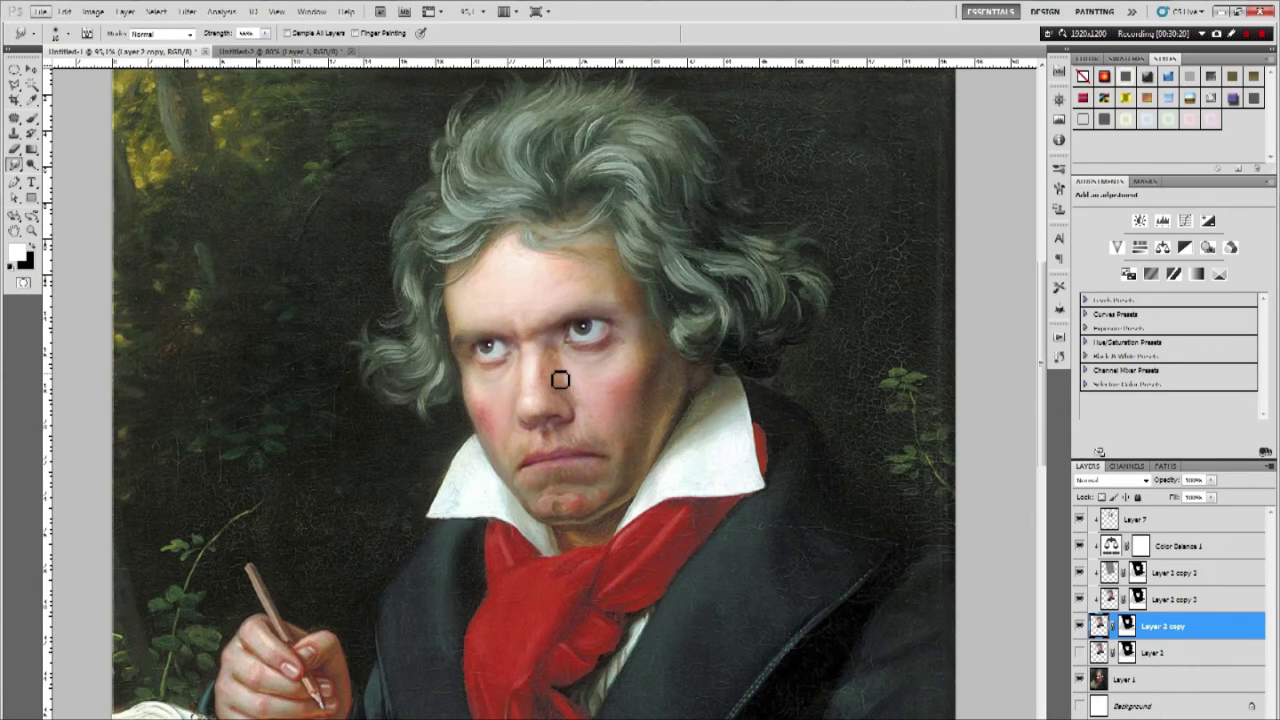
- Examine the blended face within the whole portrait and up close around the eyes and forehead
scroll(562, 370, up, 2)
scroll(577, 316, down, 3)
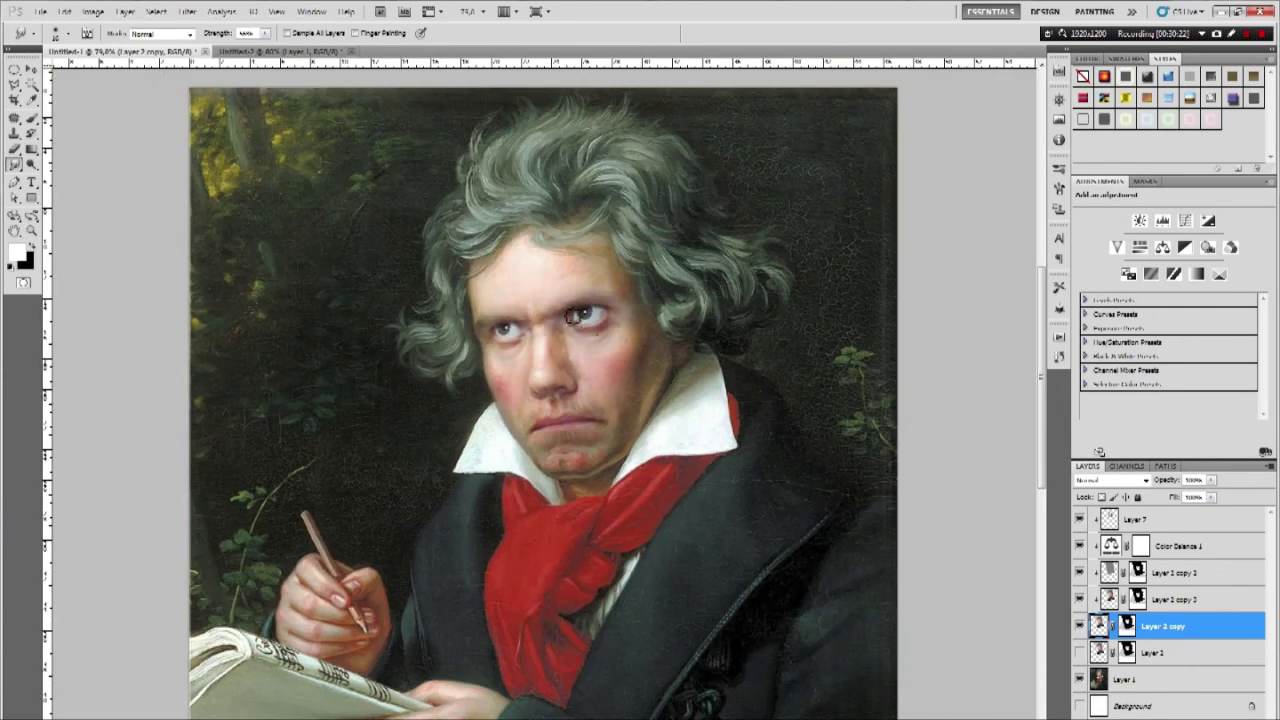
scroll(577, 316, down, 2)
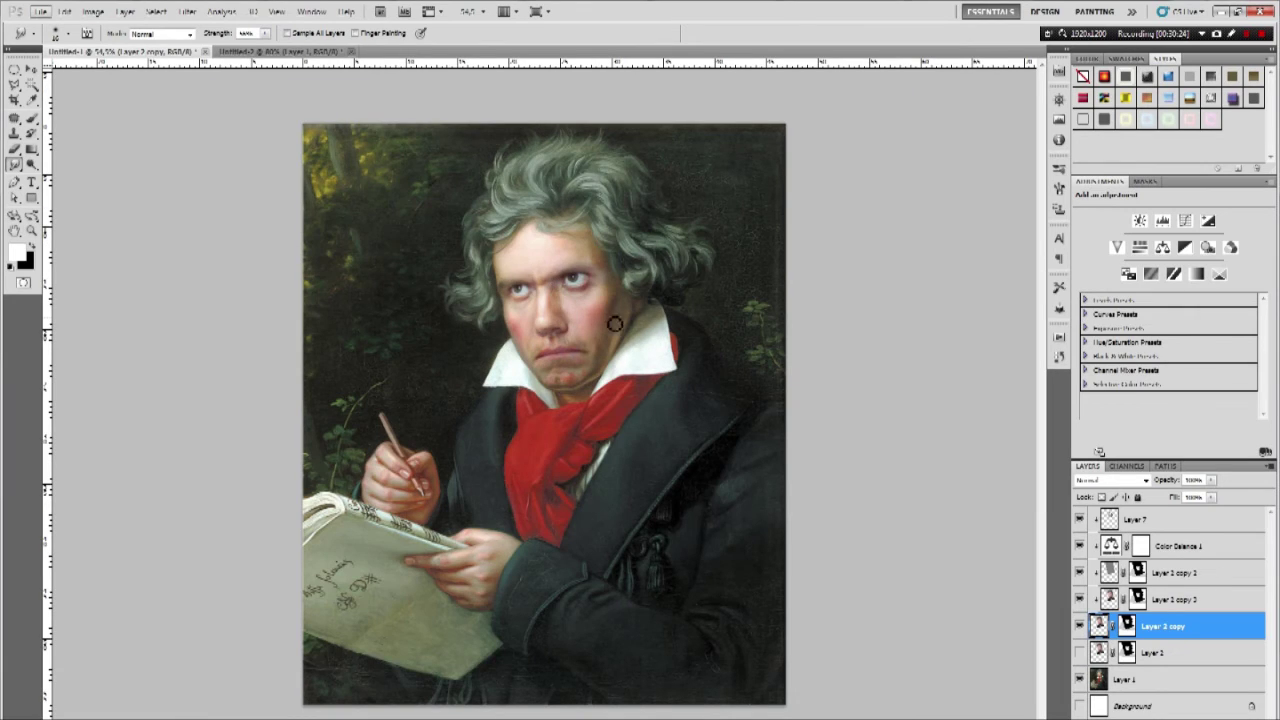
scroll(515, 285, up, 5)
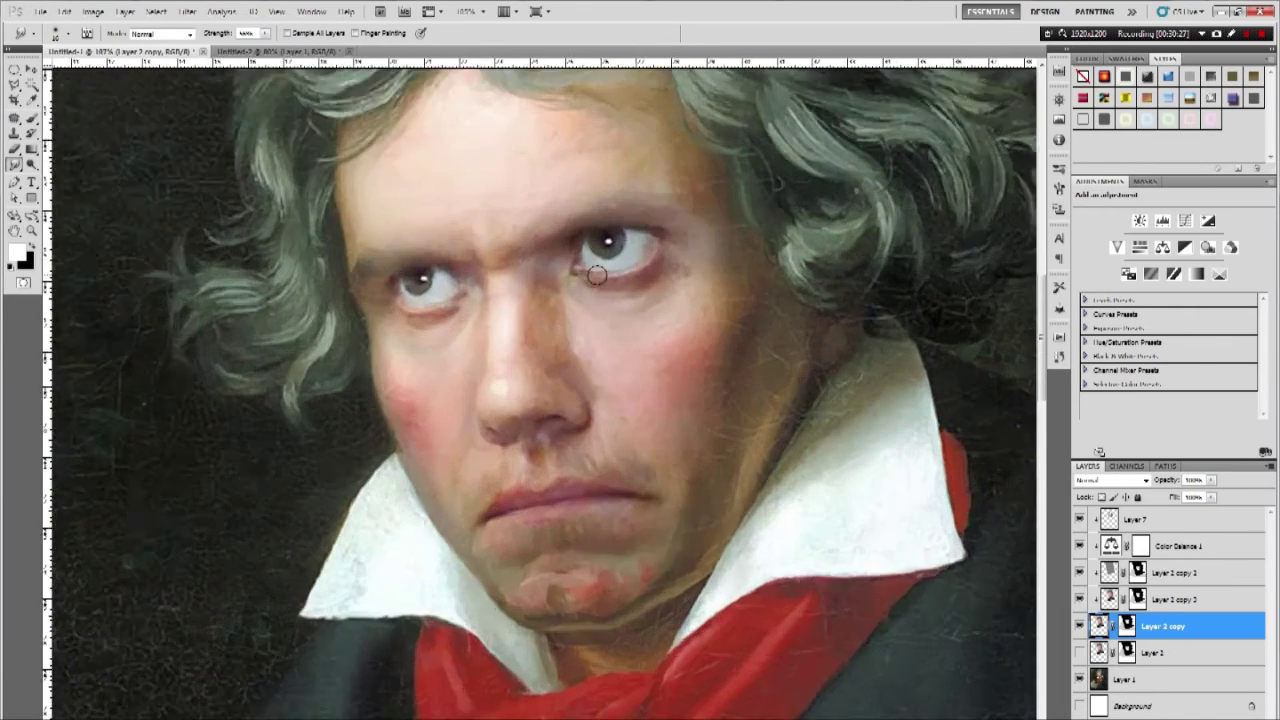
scroll(531, 325, down, 4)
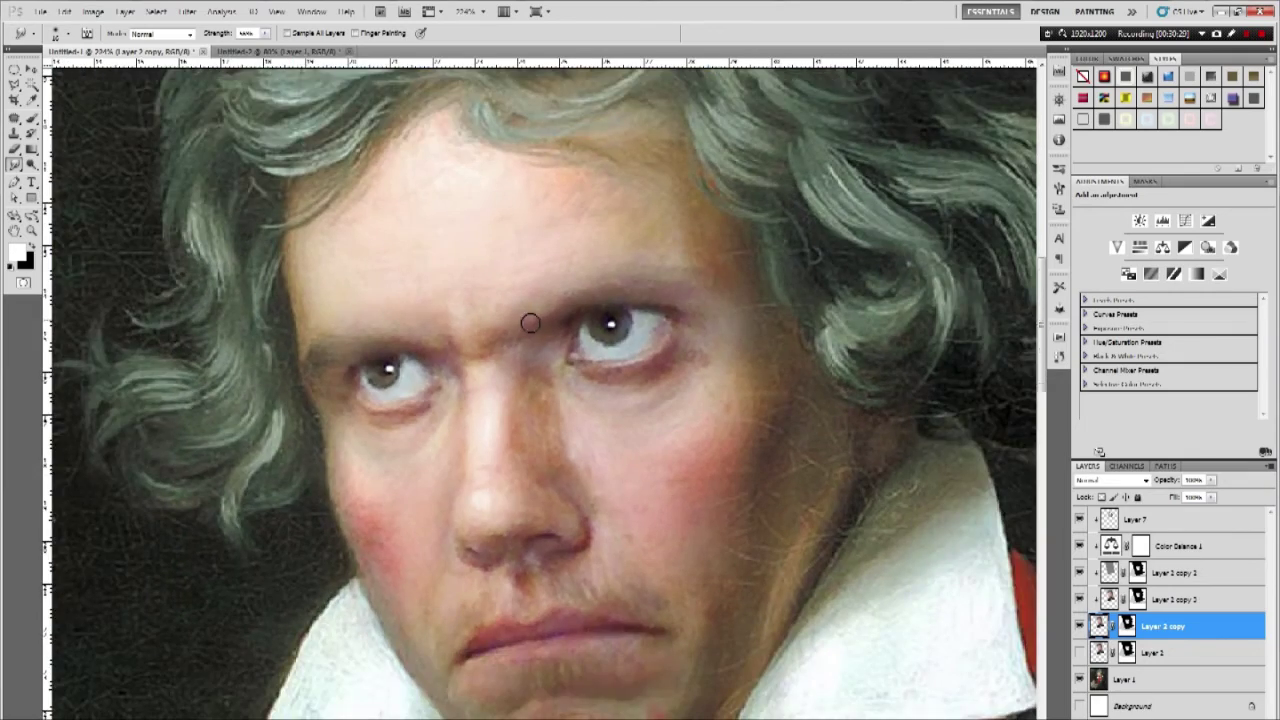
scroll(531, 325, up, 2)
scroll(529, 323, down, 2)
scroll(537, 355, up, 1)
scroll(536, 355, up, 5)
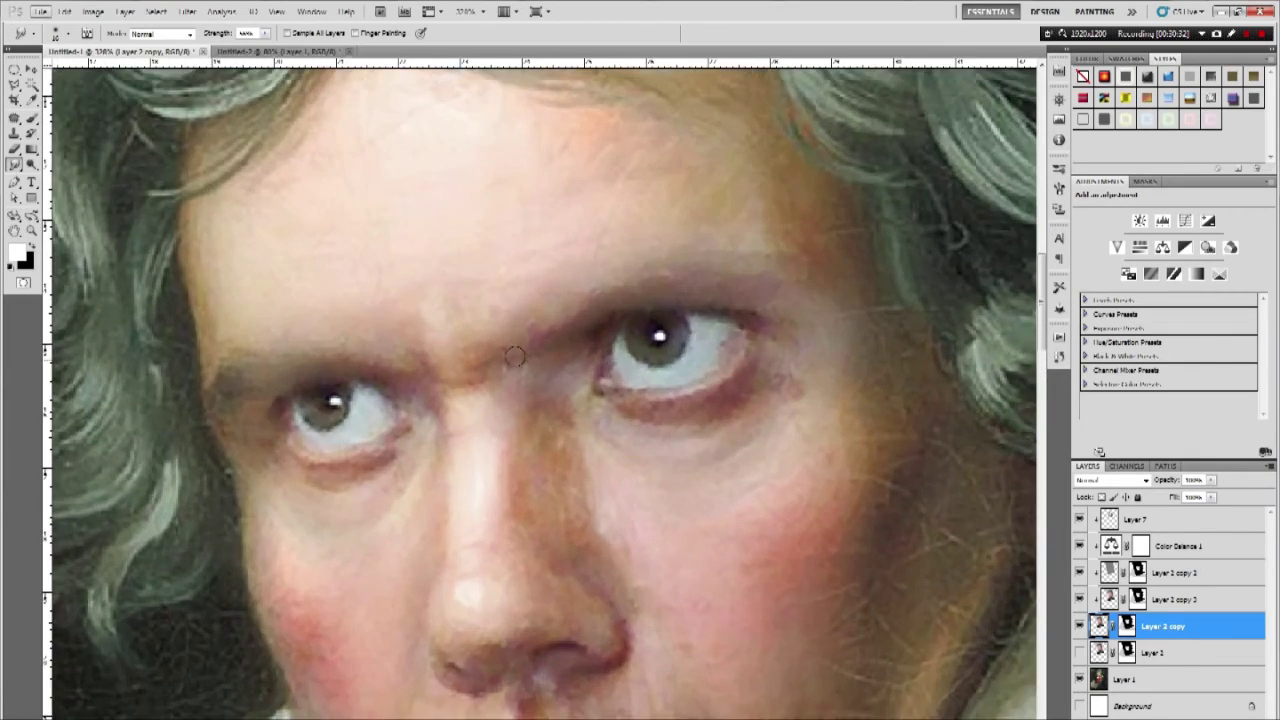
scroll(511, 354, down, 1)
- Select Layer 7 and compare the replaced face with the original painting by showing Layer 1 alone, paying attention to the eyes
key(alt+period)
scroll(594, 410, down, 2)
scroll(523, 466, down, 4)
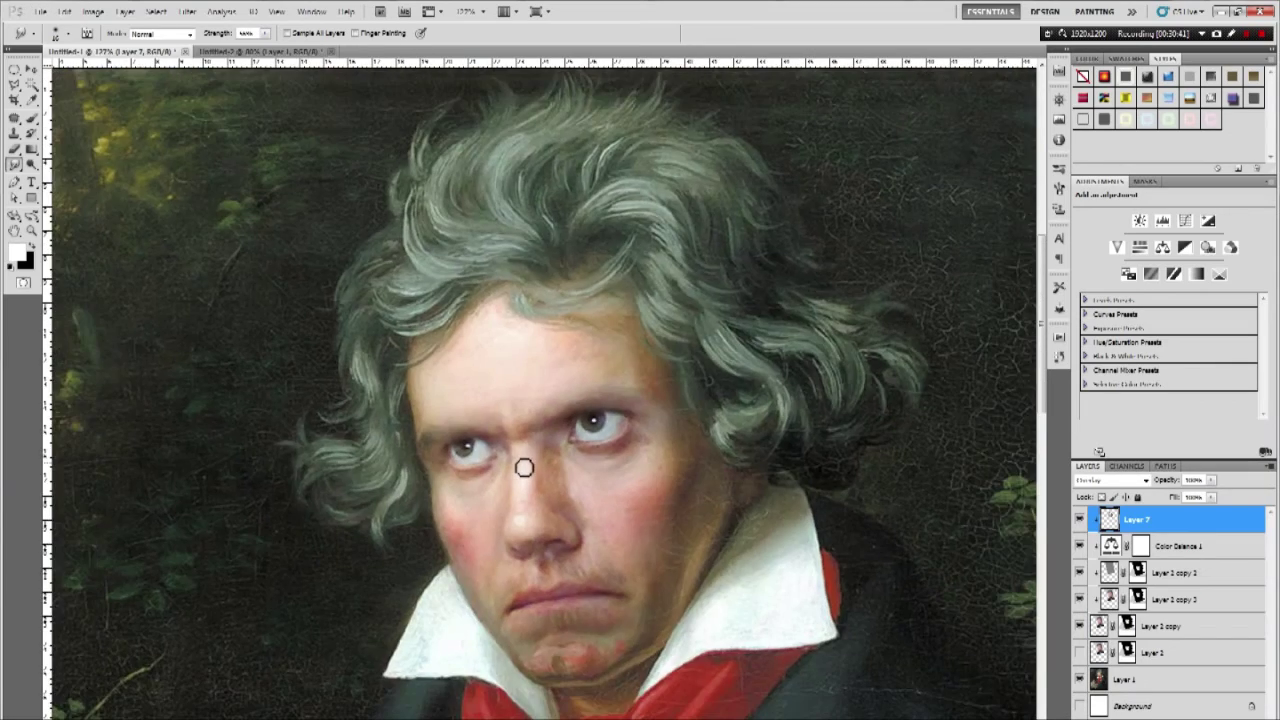
scroll(526, 469, down, 1)
scroll(609, 409, up, 2)
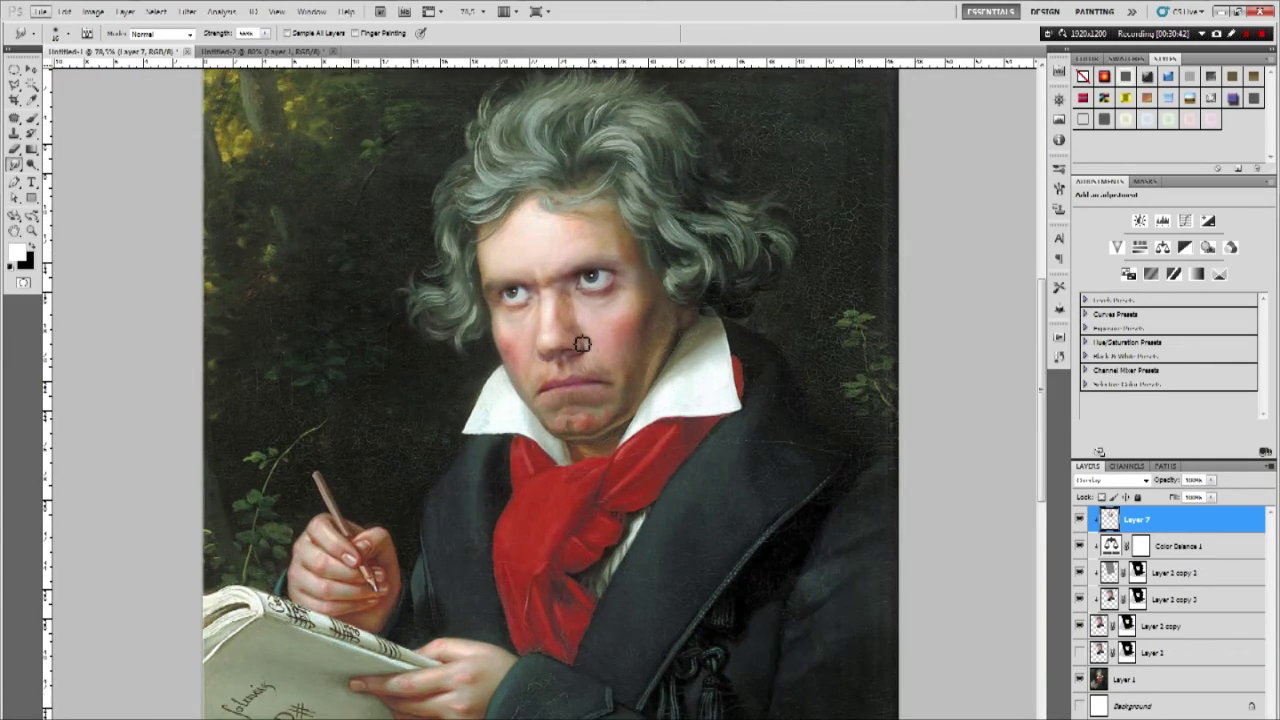
scroll(582, 344, up, 4)
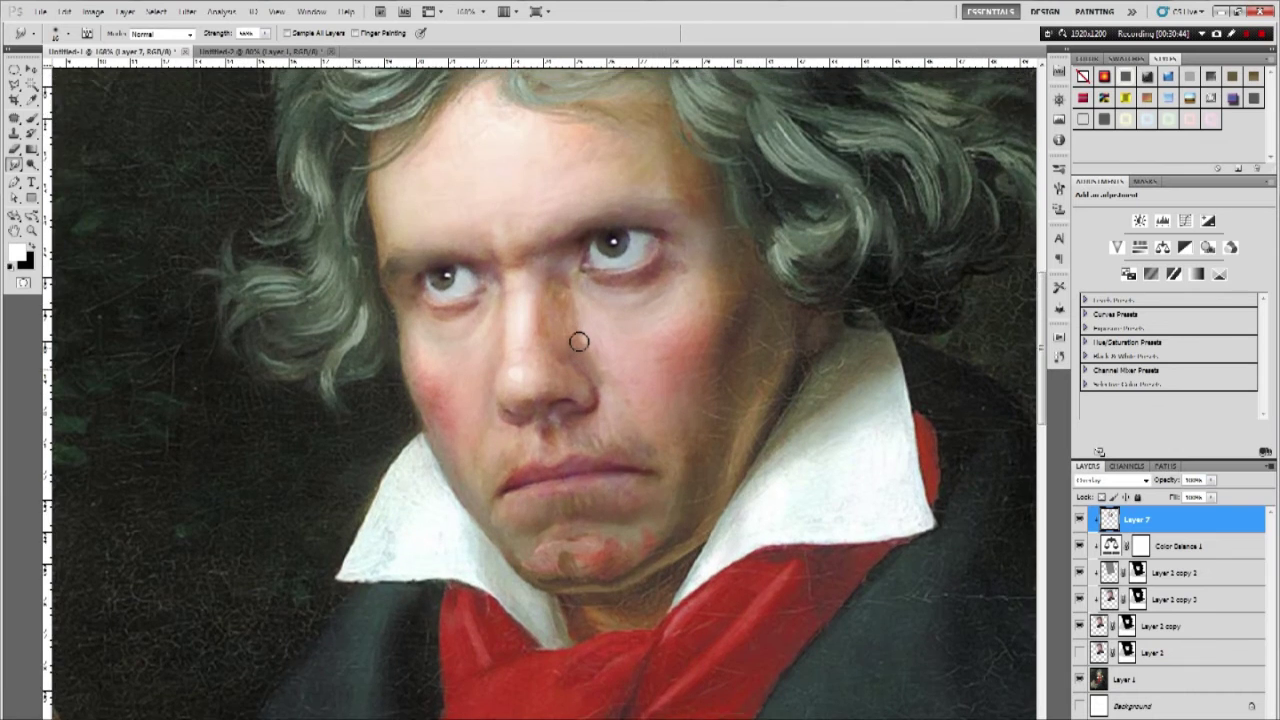
scroll(561, 346, up, 1)
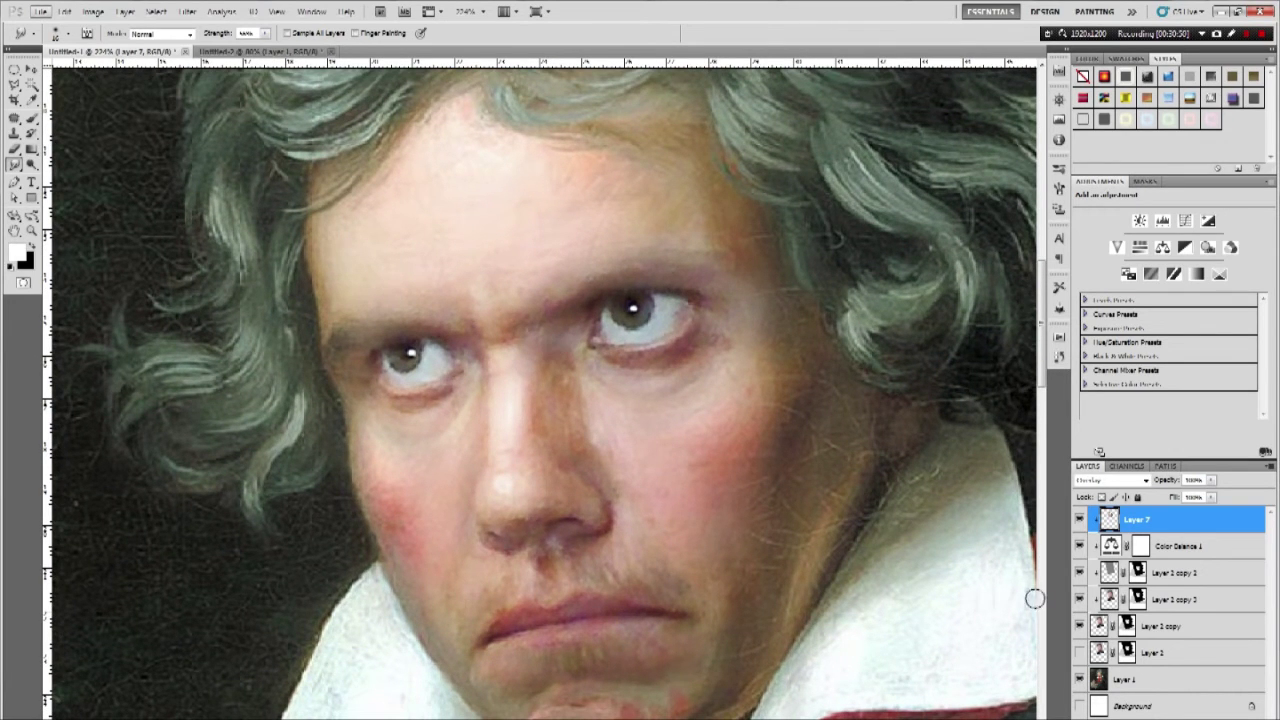
alt+click(1080, 679)
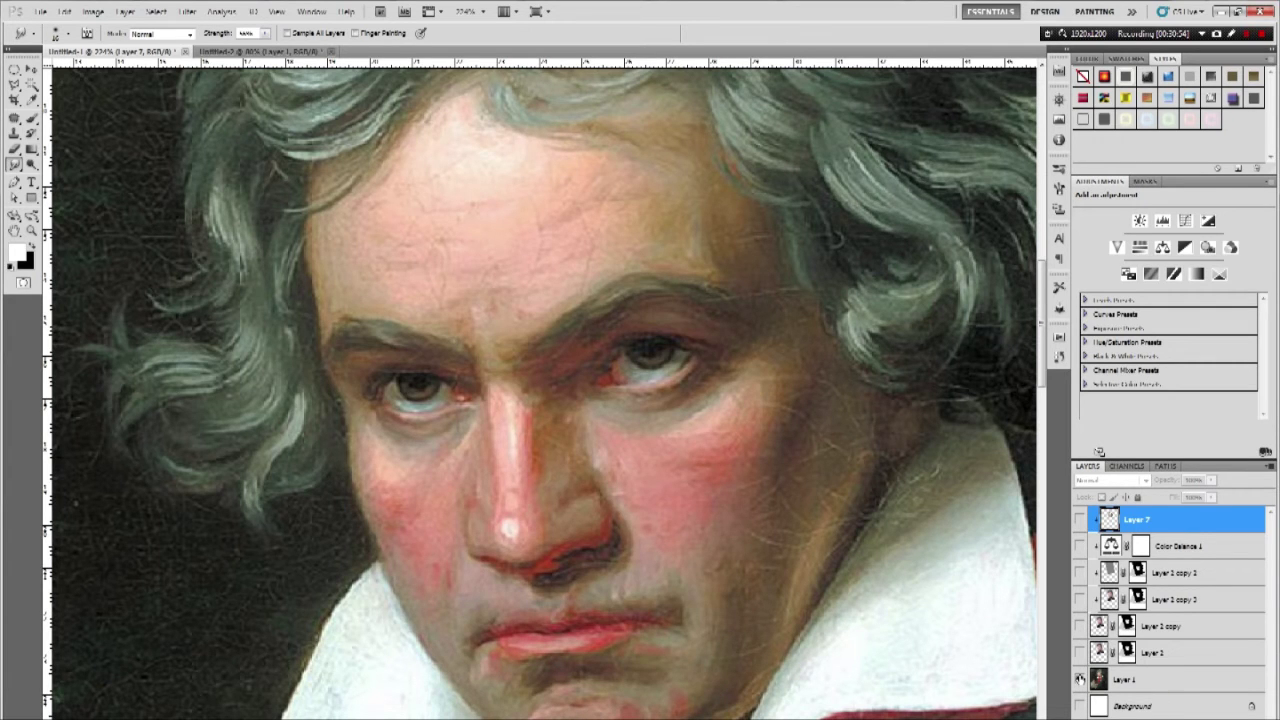
alt+click(1080, 679)
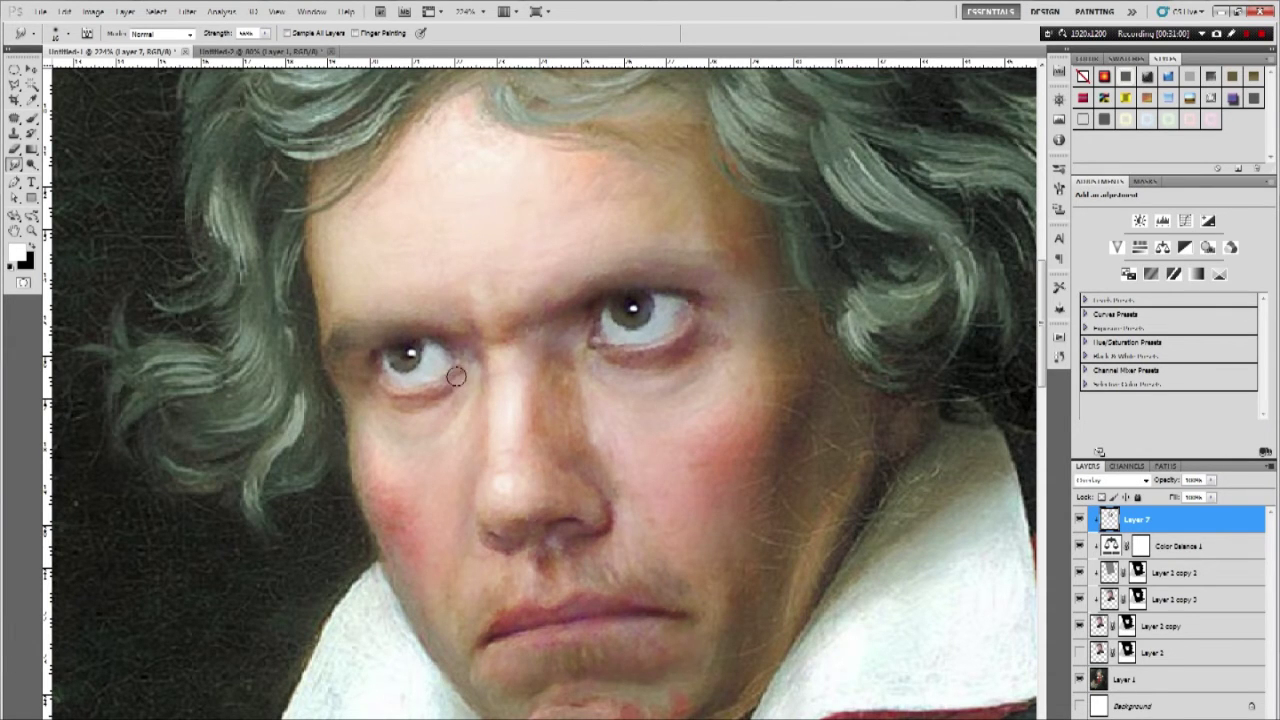
scroll(461, 379, up, 2)
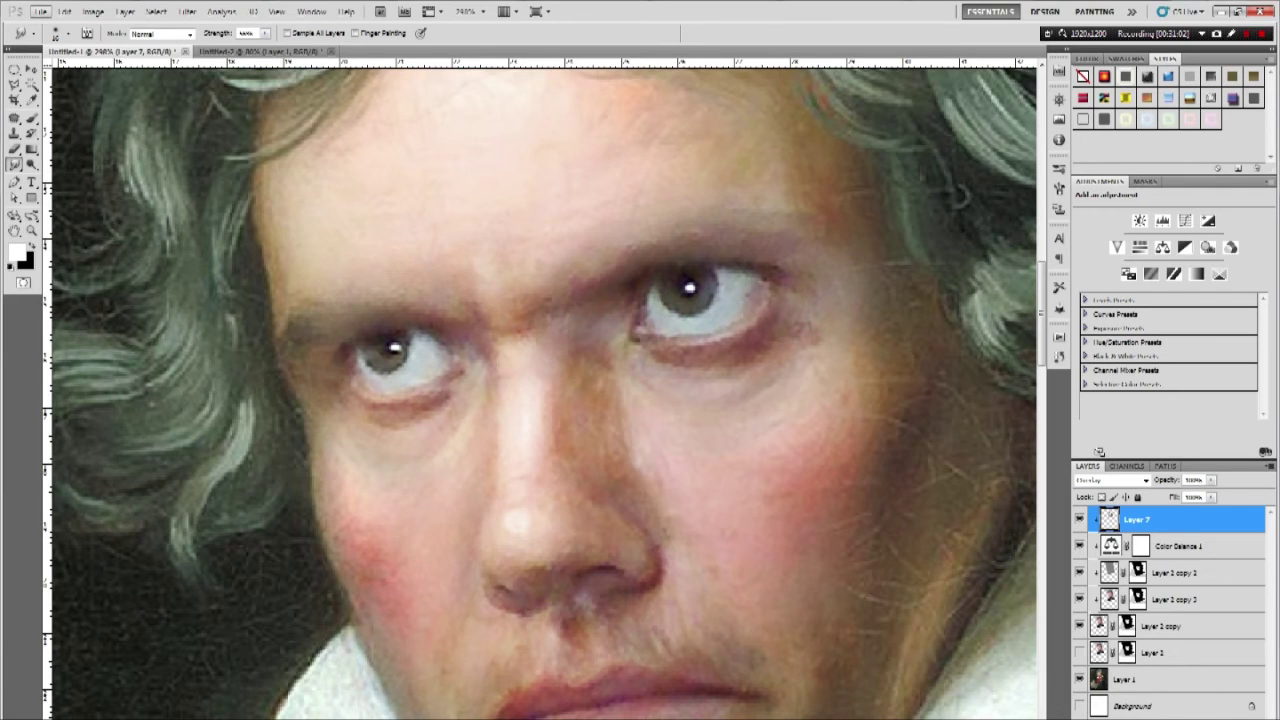
- Add a new layer clipped above Layer 7 and paint out the white catchlights in both pupils with a small black brush
key(ctrl+shift+alt+n)
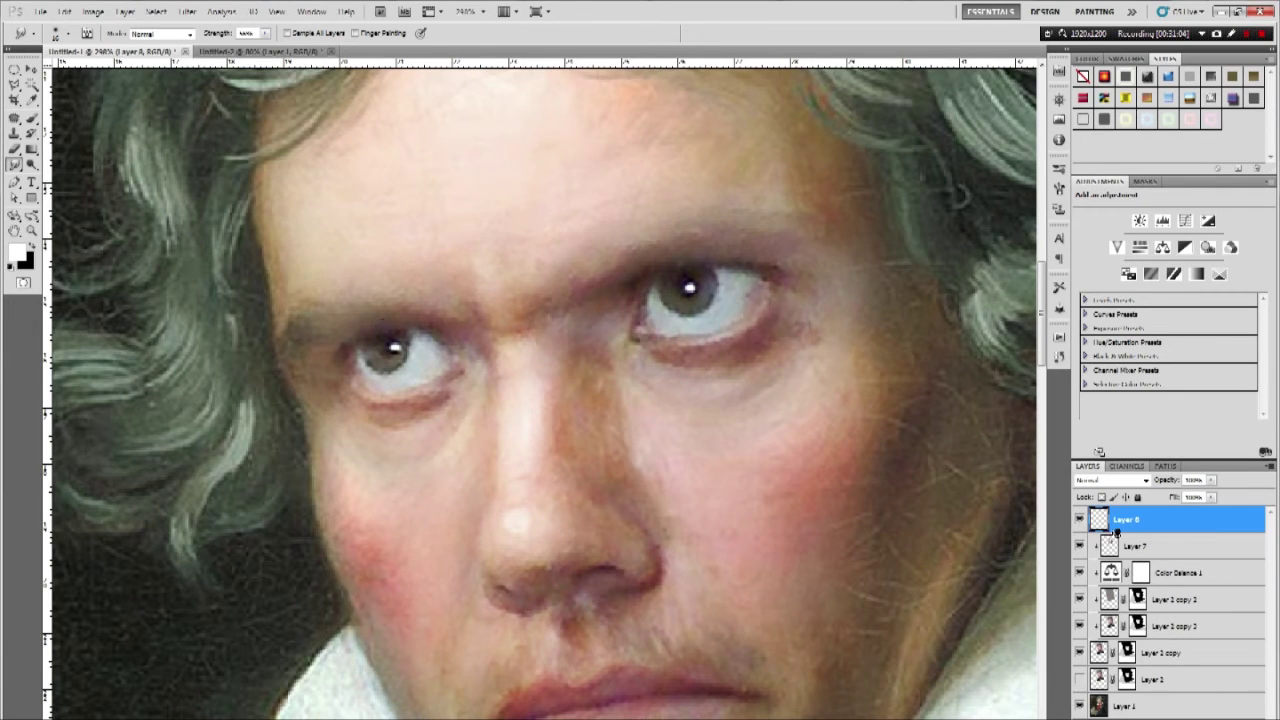
click(31, 118)
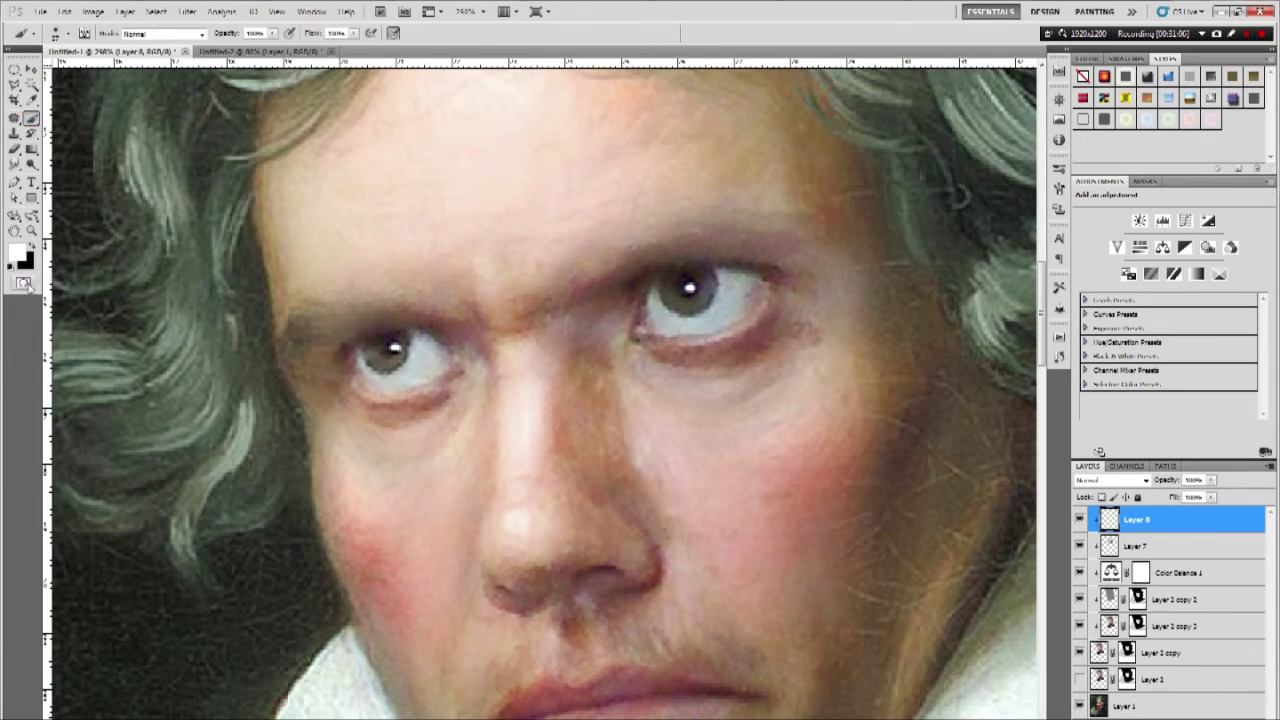
click(30, 247)
right_click(632, 243)
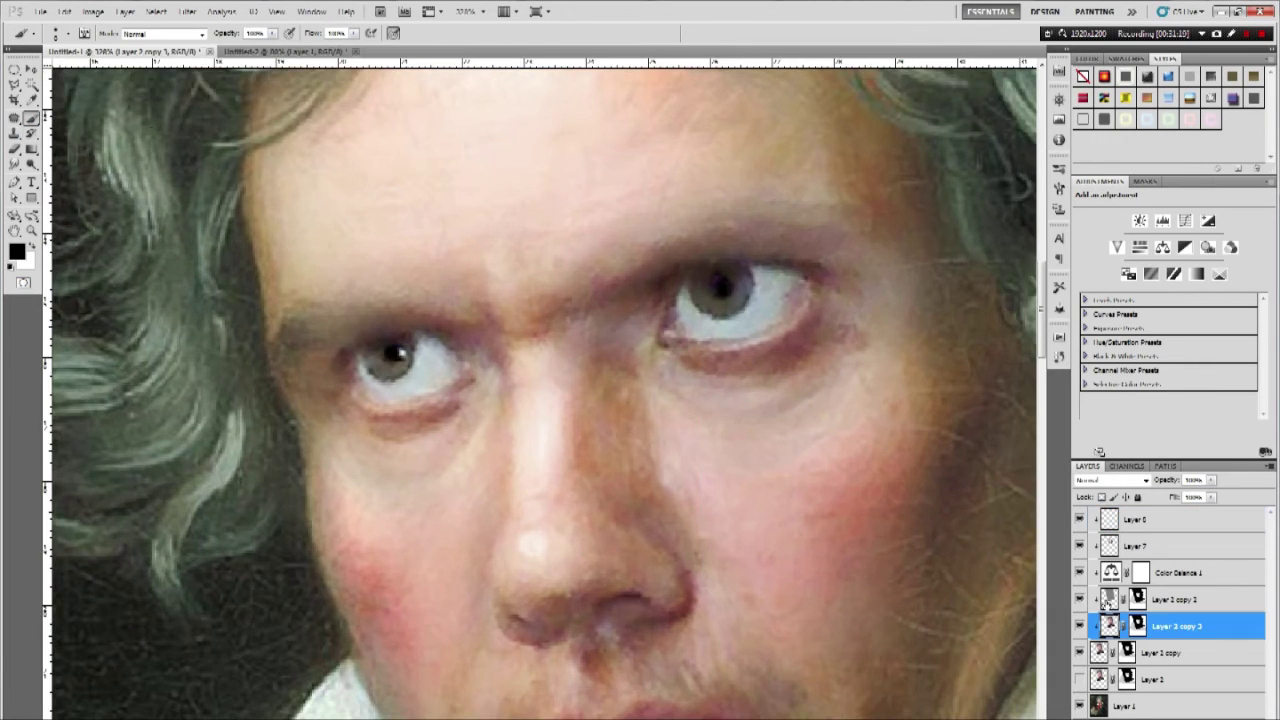
right_click(405, 350)
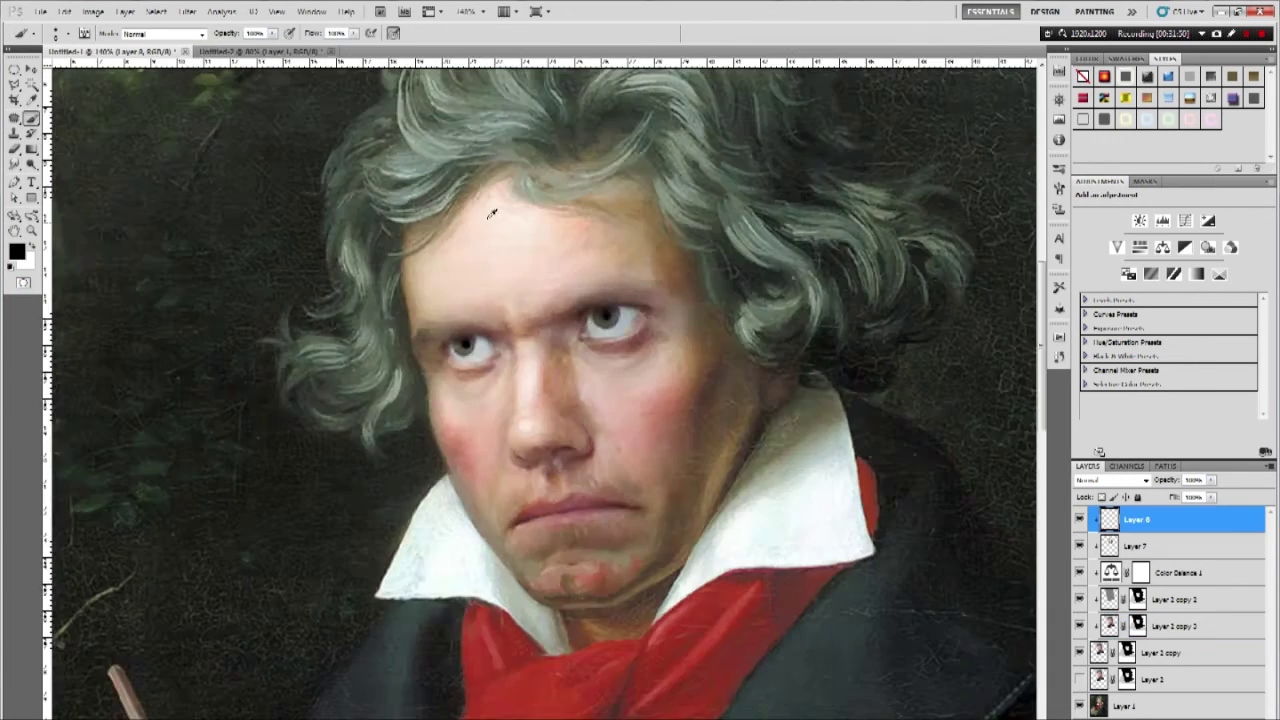
- Check the repainted dark pupils in the whole portrait and close up
scroll(466, 217, down, 3)
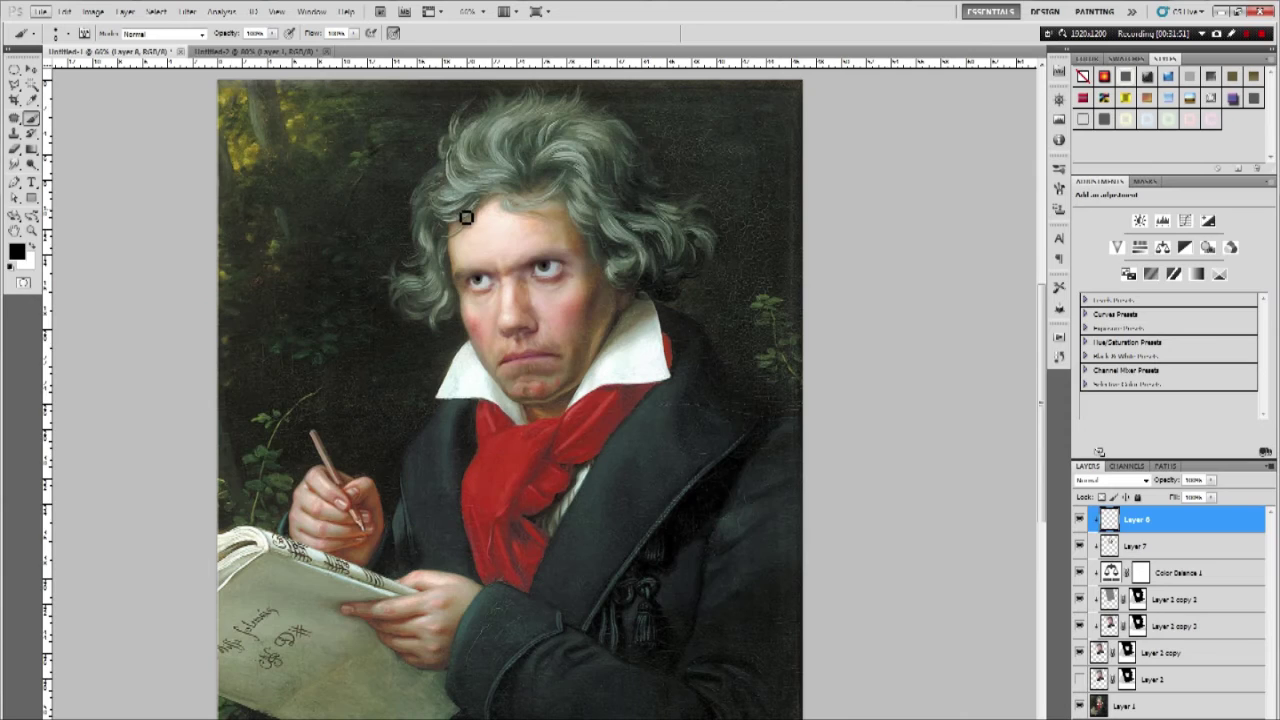
scroll(466, 217, up, 3)
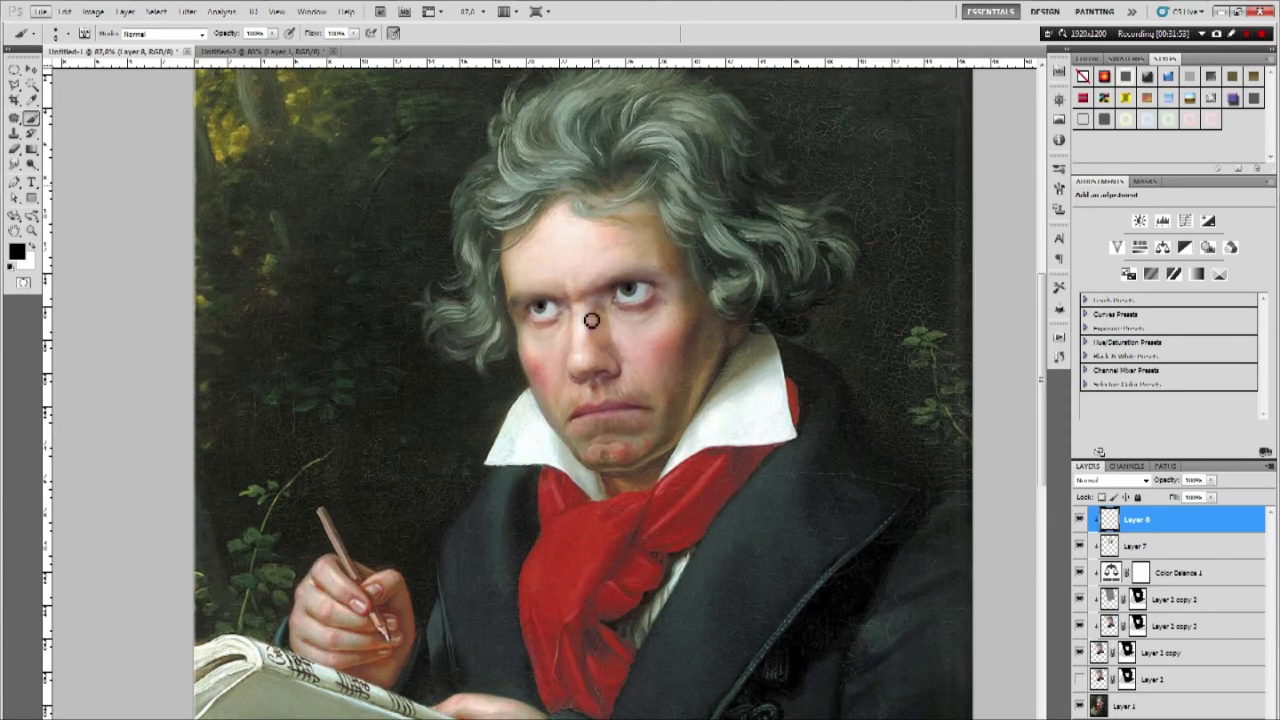
scroll(591, 320, up, 3)
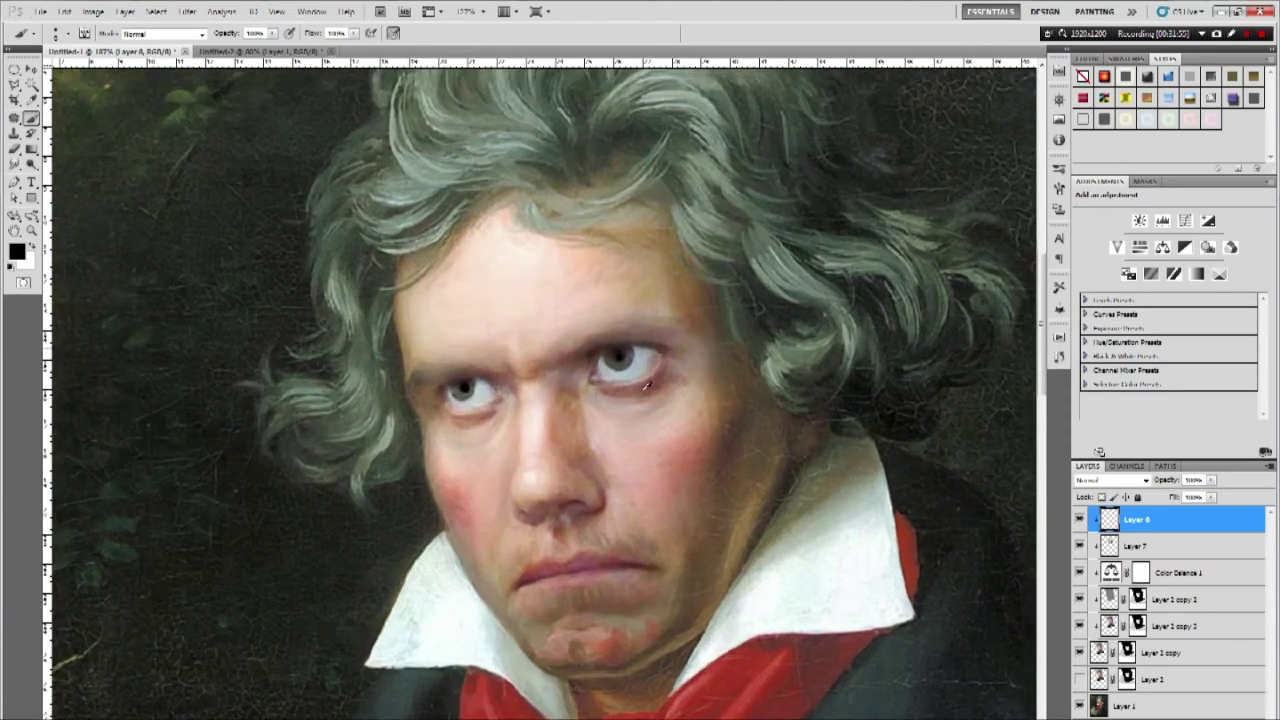
scroll(646, 385, up, 3)
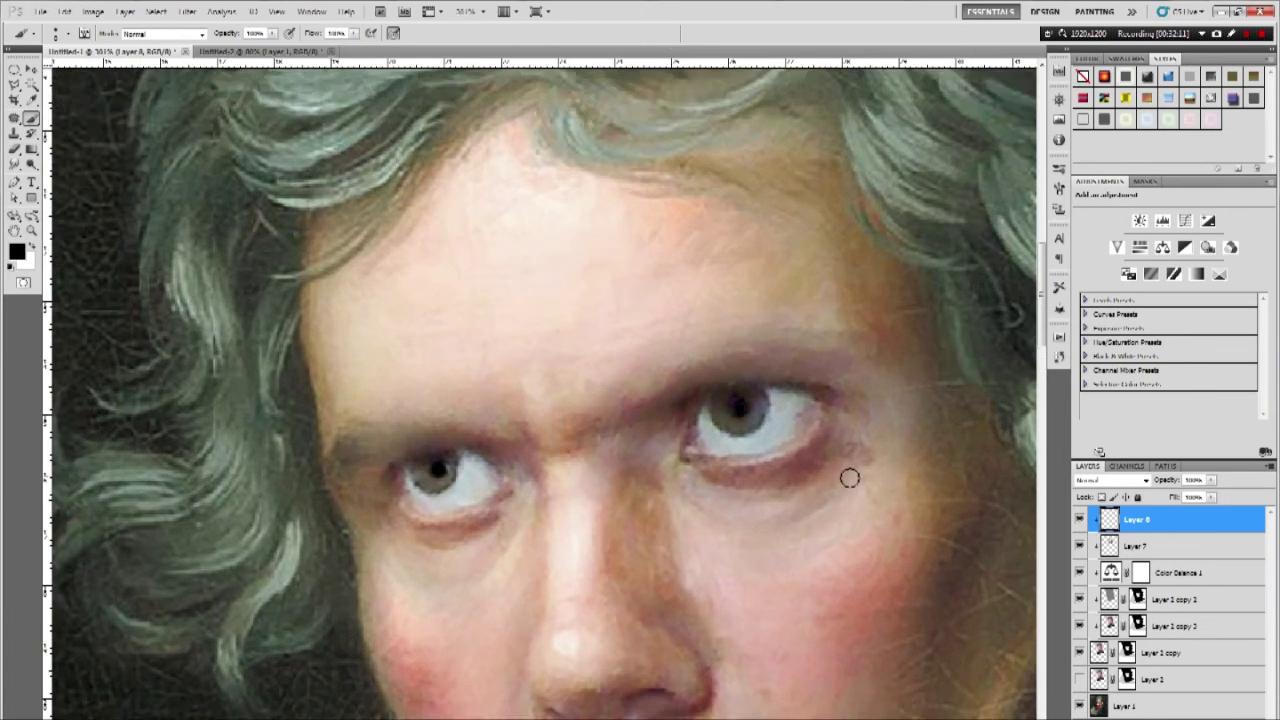
scroll(849, 478, down, 1)
scroll(686, 380, down, 2)
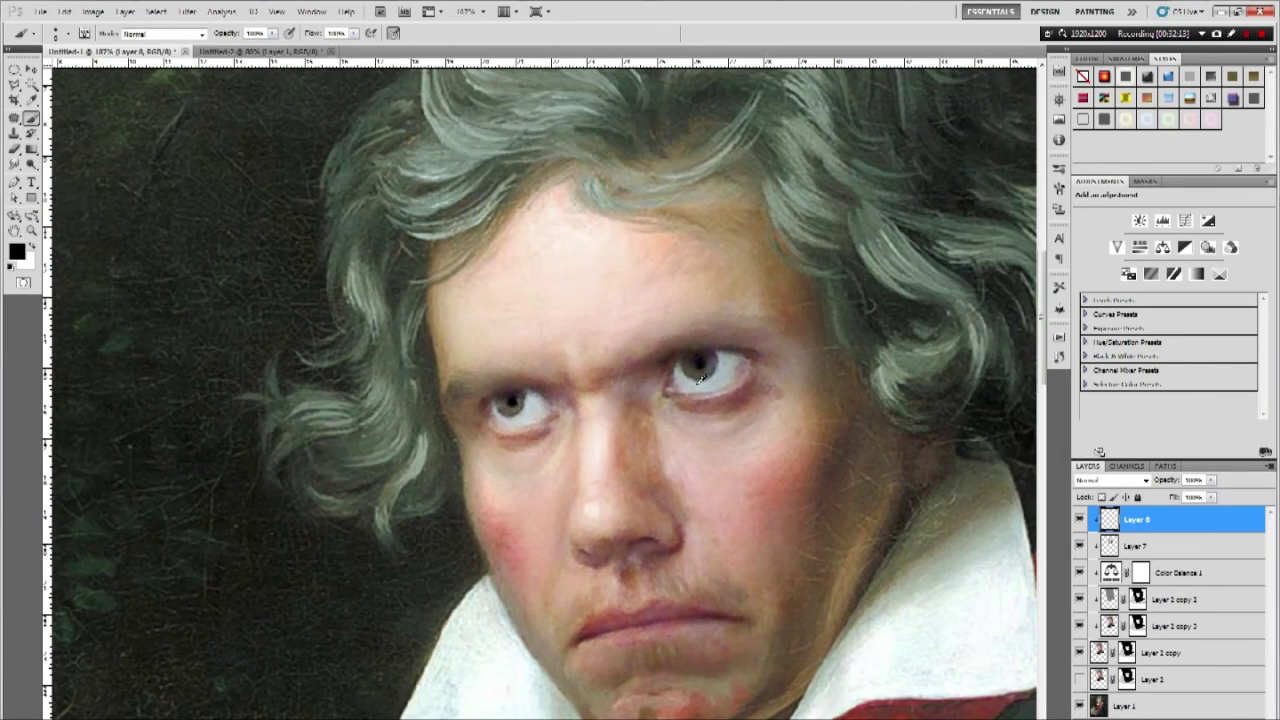
scroll(700, 378, up, 1)
- Add an unclipped new layer above Layer 8 and make white the foreground colour for painting the catchlights
key(ctrl+shift+alt+n)
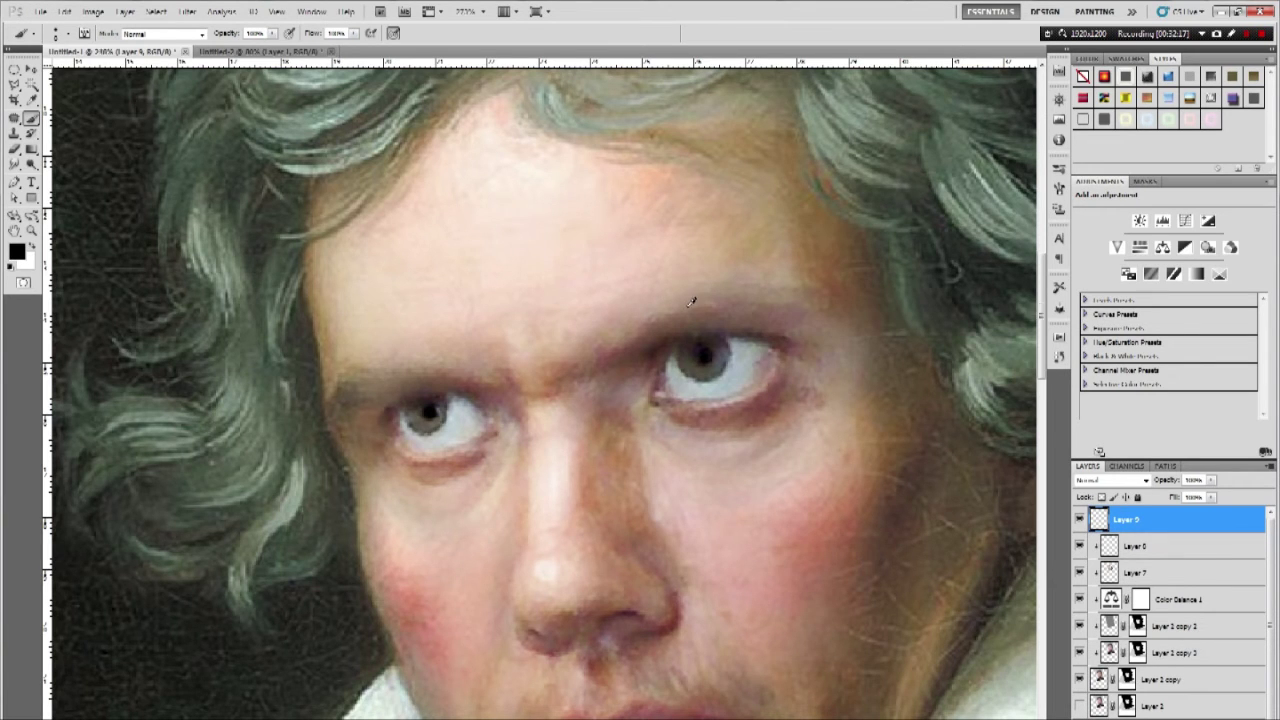
scroll(690, 315, down, 4)
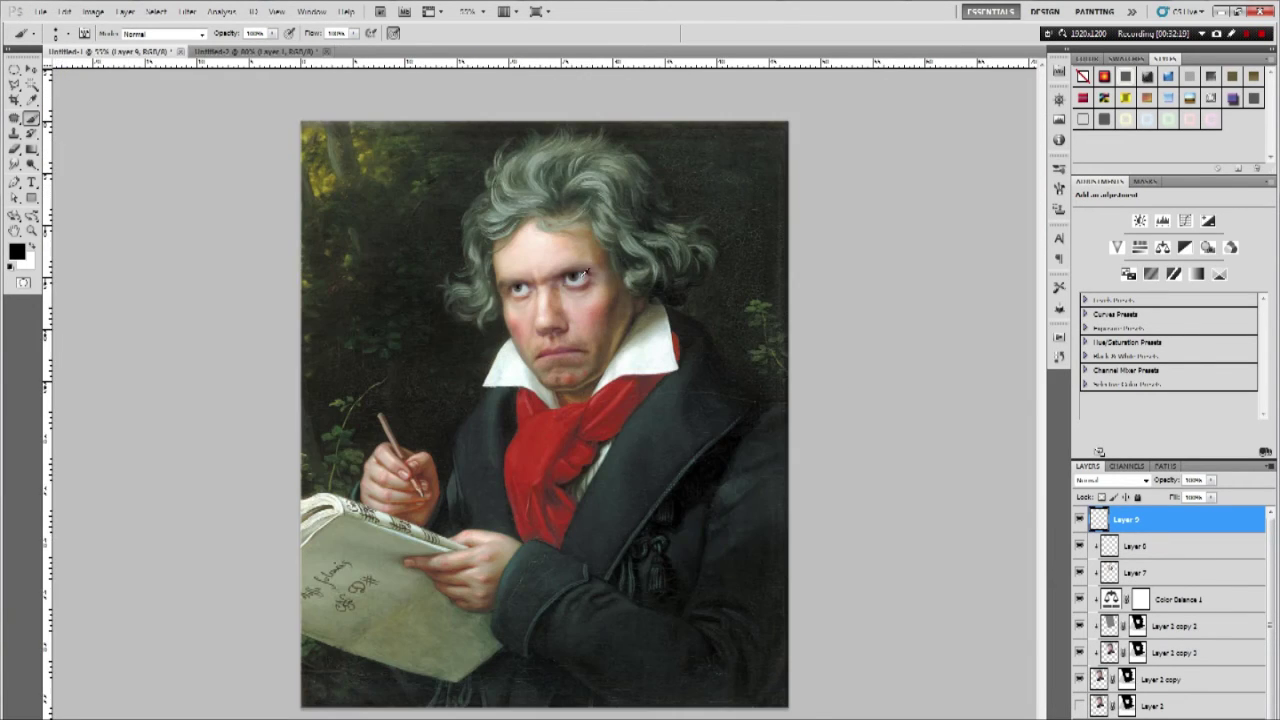
scroll(583, 275, up, 2)
scroll(570, 292, up, 1)
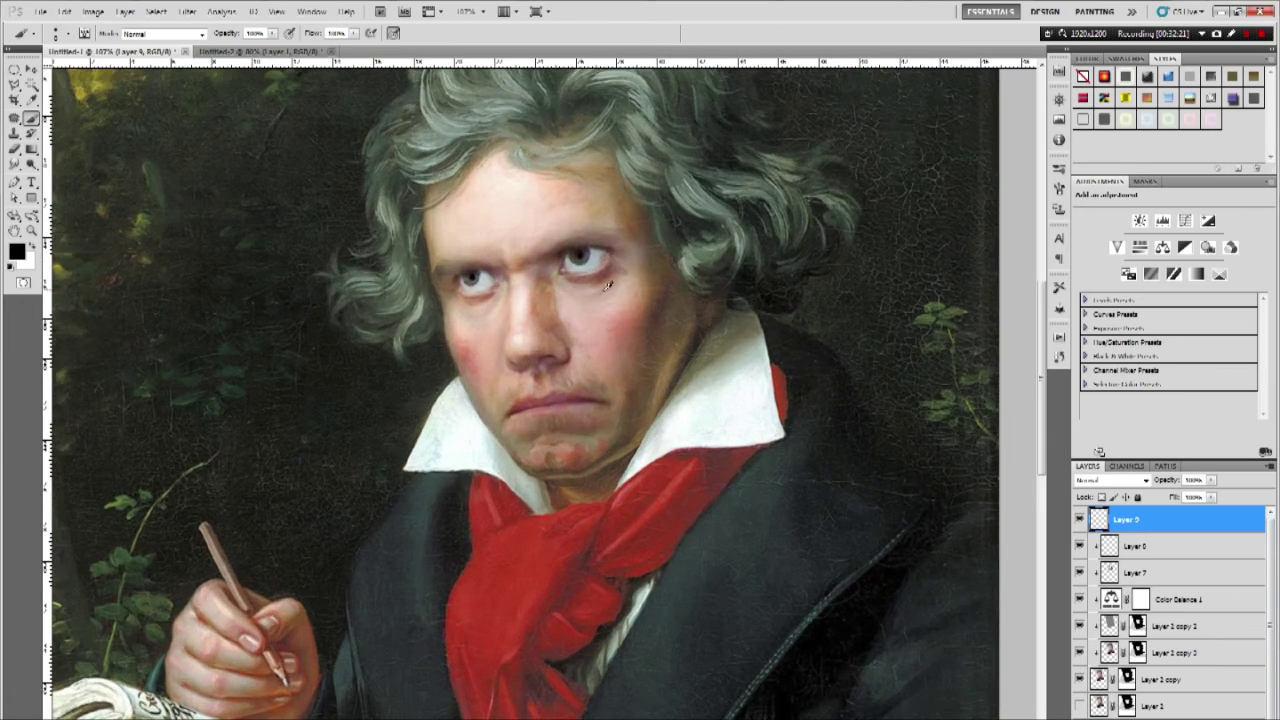
scroll(607, 287, up, 1)
scroll(580, 337, up, 2)
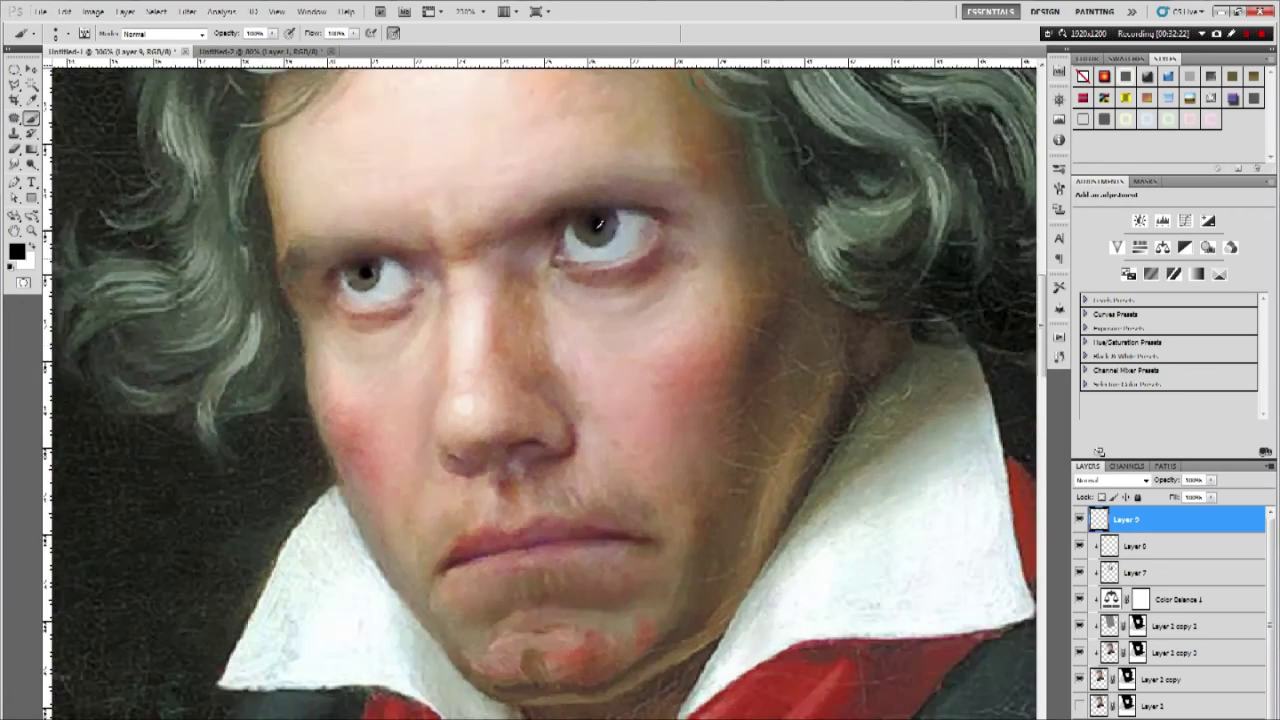
scroll(598, 225, up, 1)
key(x)
- Try a 4 px white catchlight in the pupil of the nearer eye, then revert to the empty new layer
right_click(768, 260)
click(787, 287)
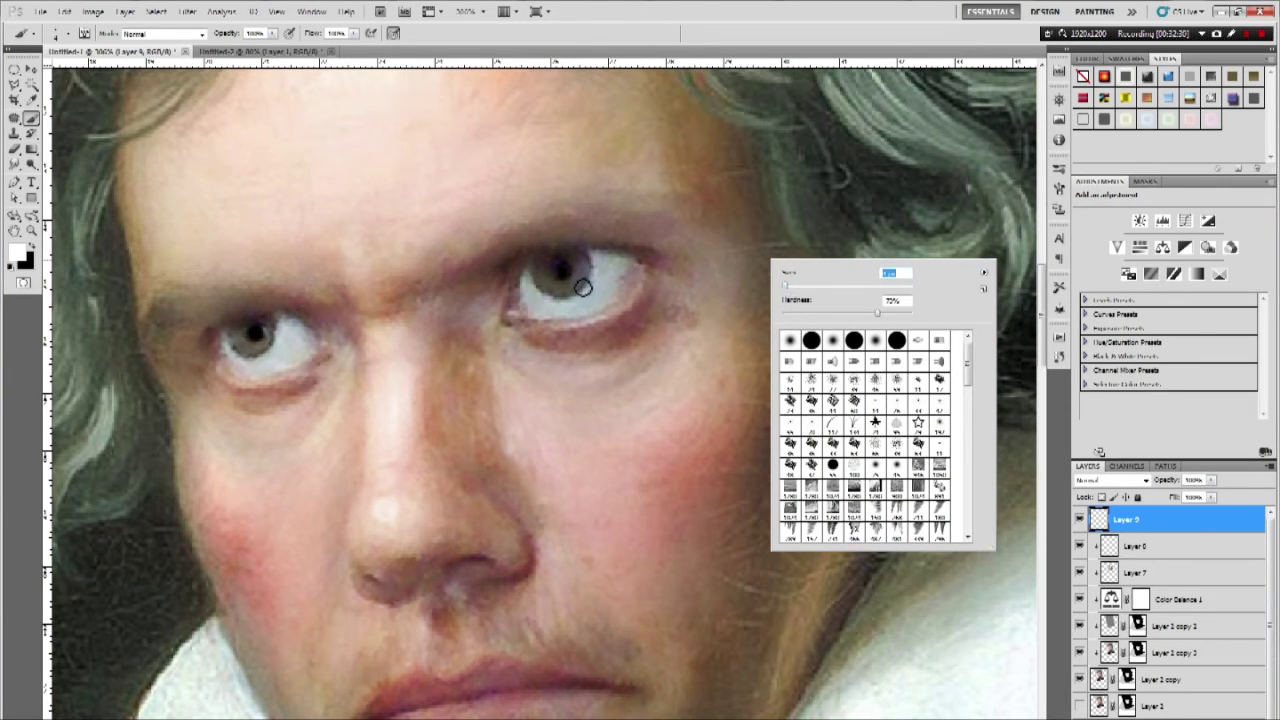
click(567, 270)
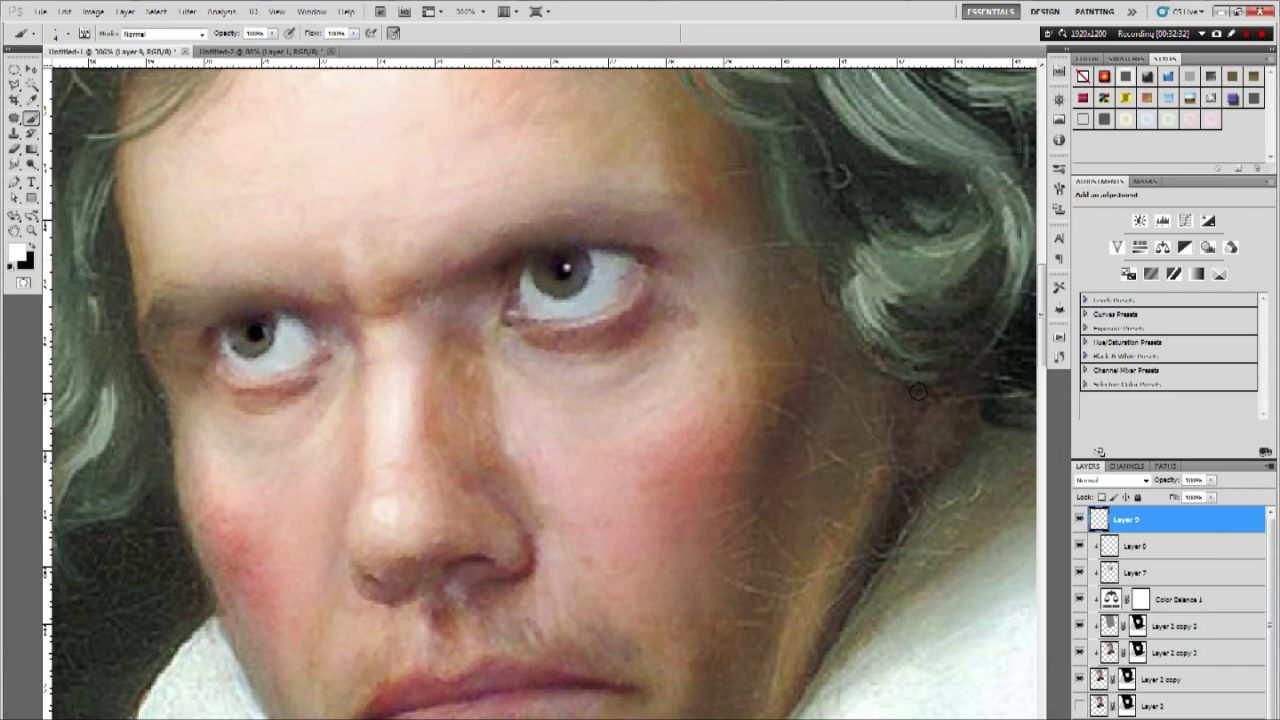
scroll(428, 260, down, 8)
scroll(428, 260, up, 7)
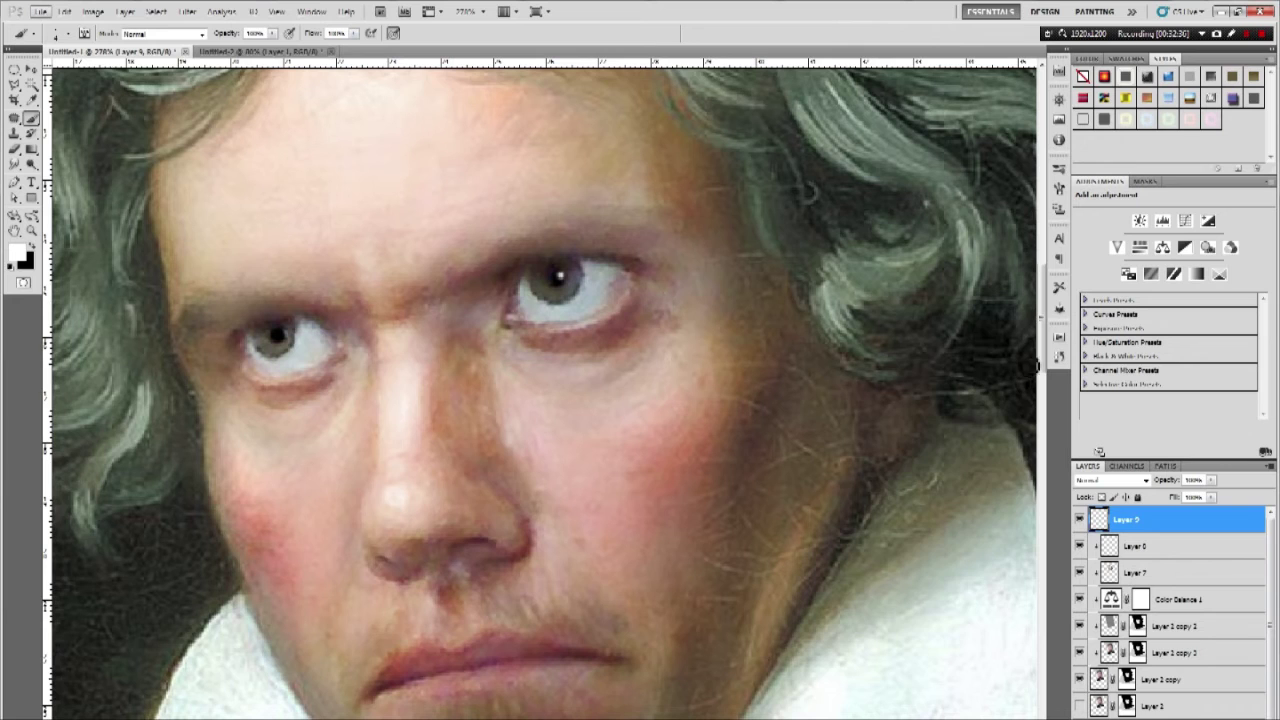
click(1059, 357)
click(976, 597)
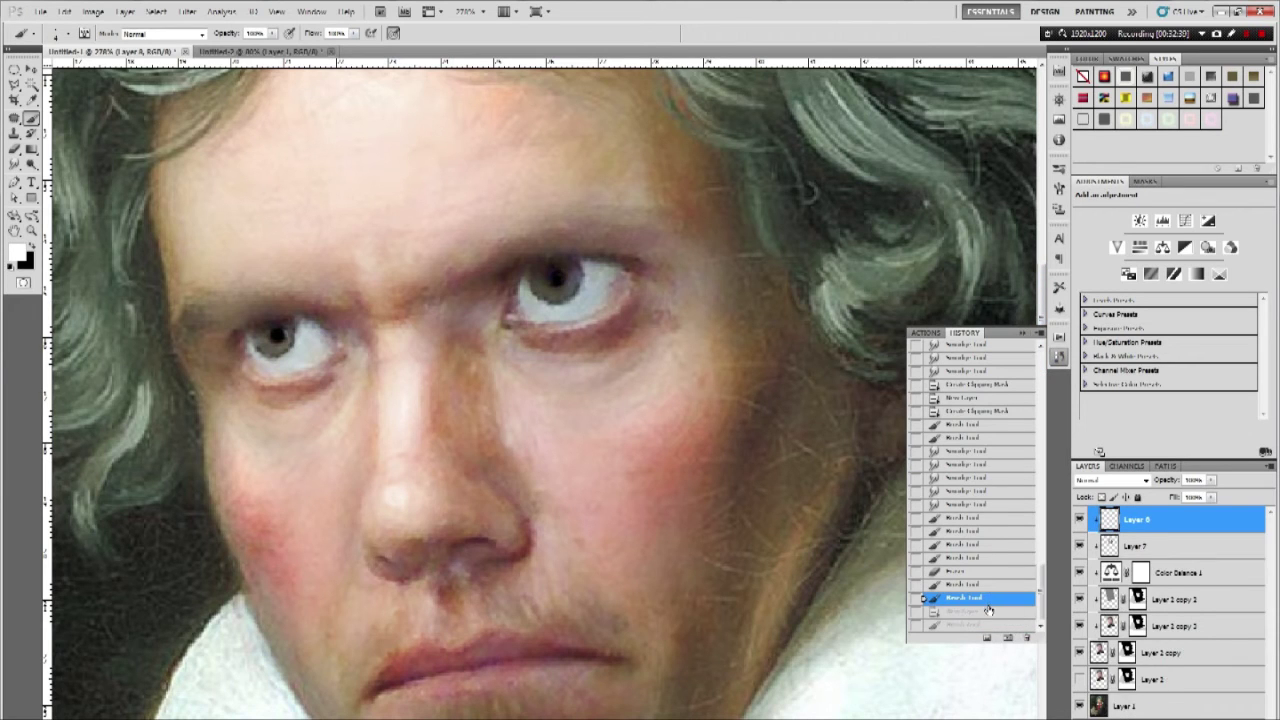
click(989, 610)
- Enlarge the brush slightly and paint one white catchlight dot in the pupil of the nearer, larger eye
right_click(612, 296)
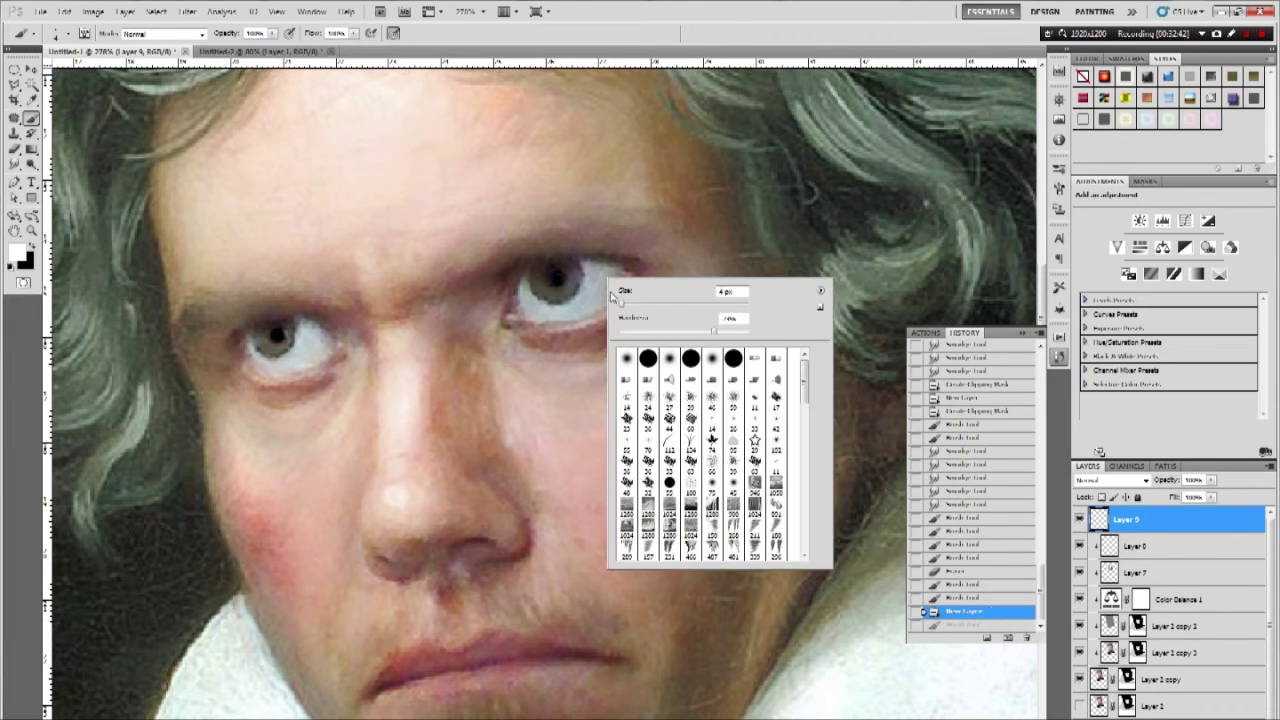
drag(621, 305, 621, 306)
click(567, 274)
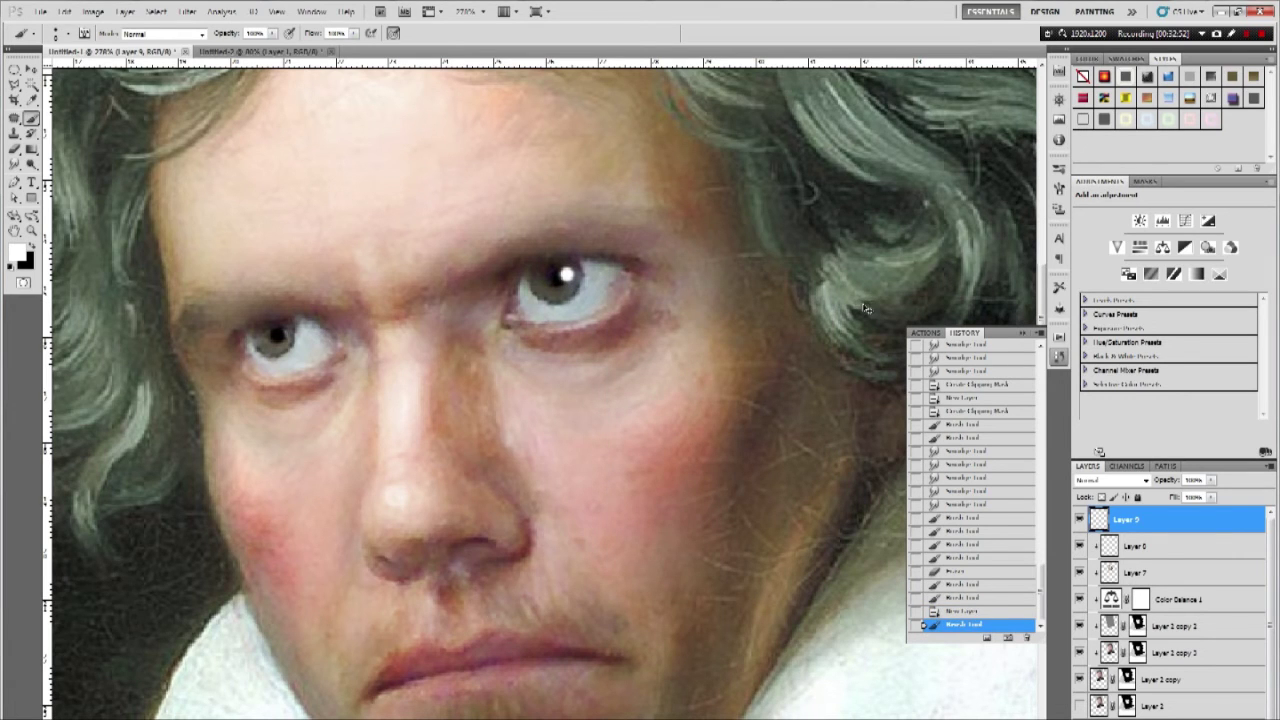
- Duplicate the catchlight layer, move the copy onto the other eye's pupil, scale it down and nudge it into place
key(ctrl+j)
drag(567, 274, 281, 332)
key(ctrl+t)
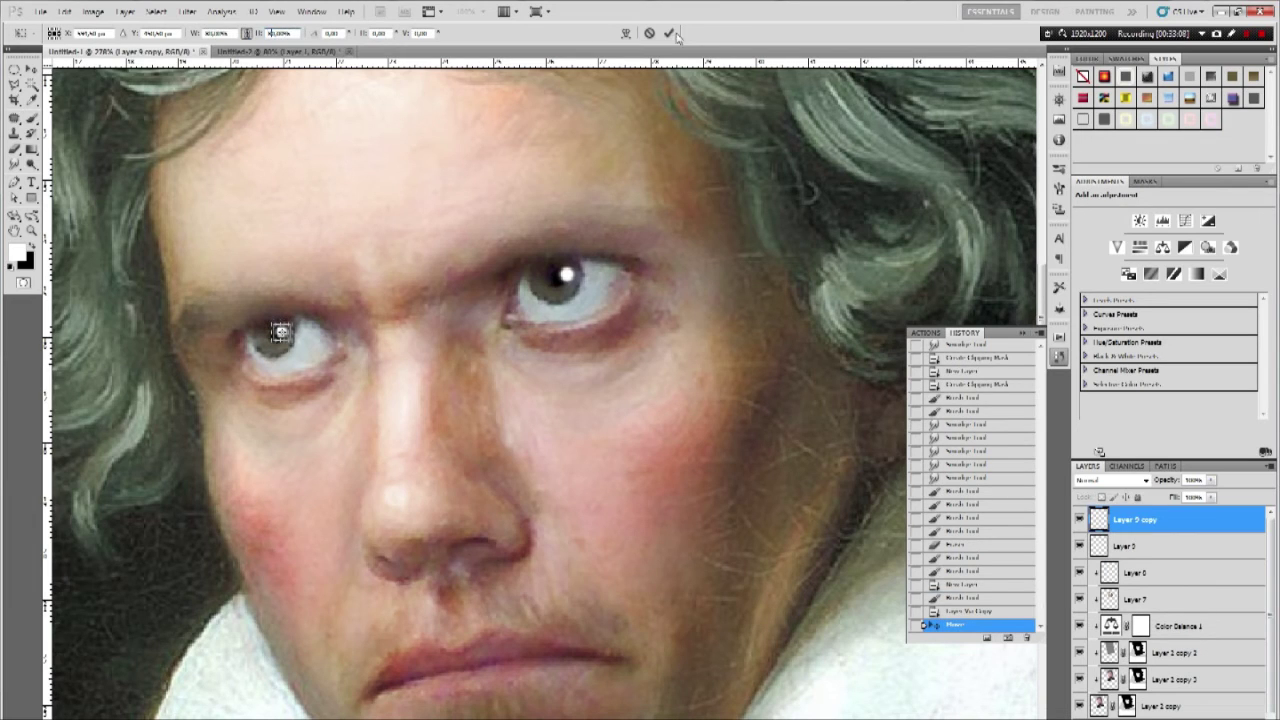
key(Return)
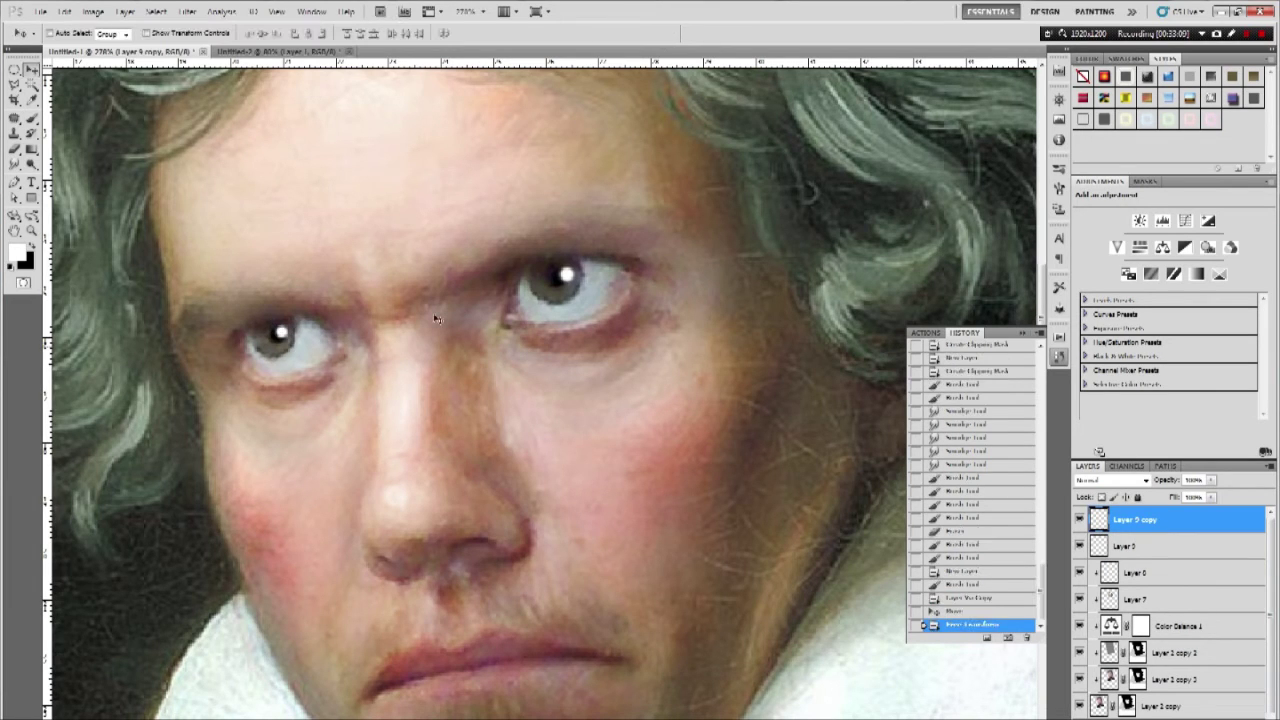
key(Down)
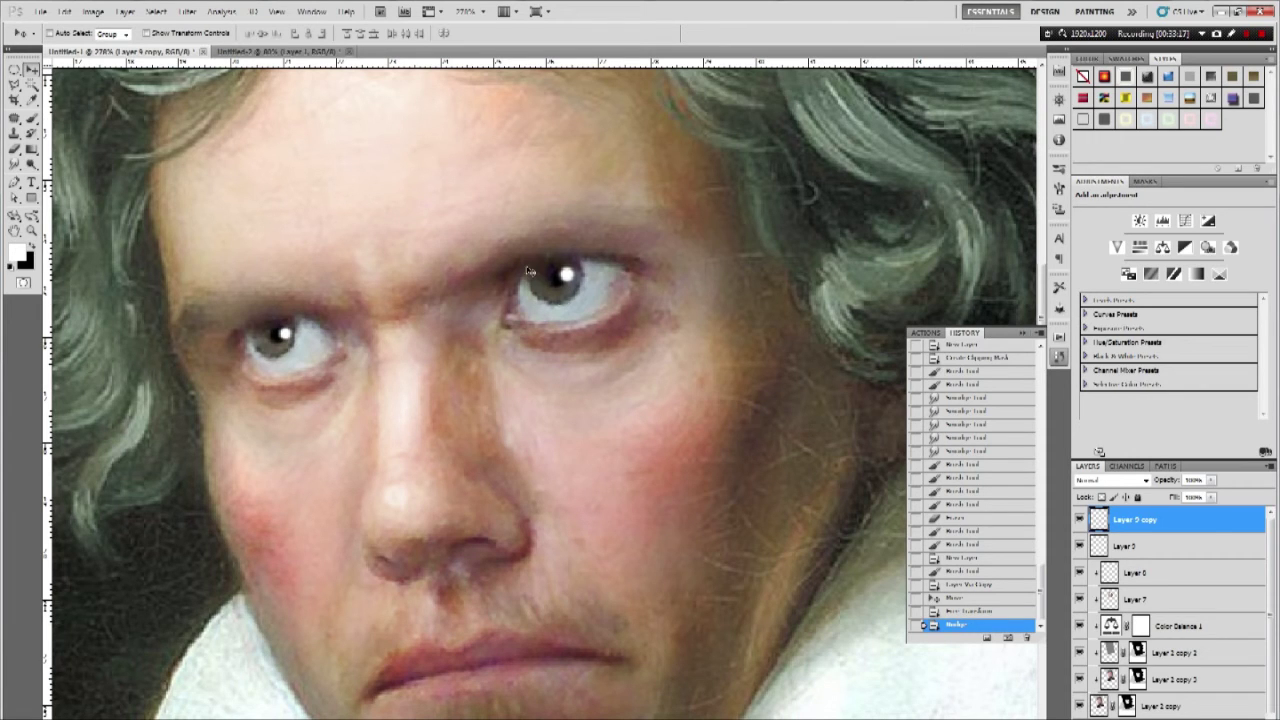
scroll(393, 358, down, 1)
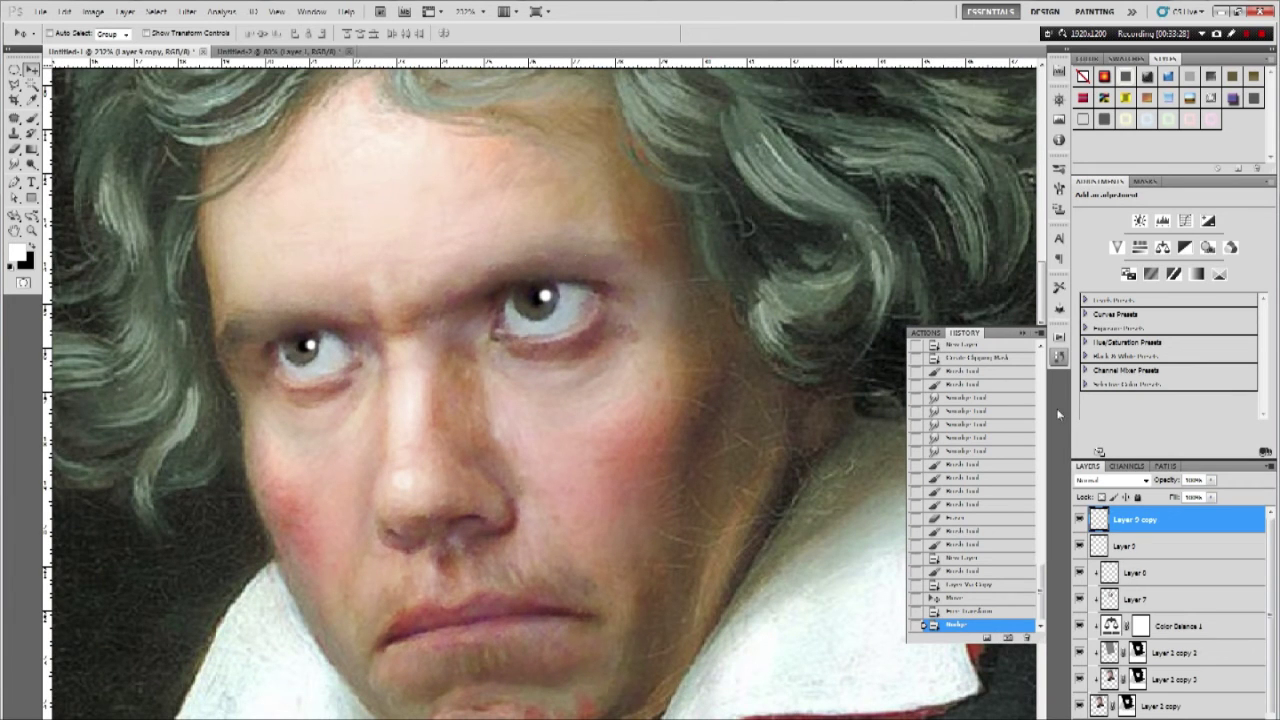
- Merge Layer 9 and Layer 9 copy so both eye catchlights share a single layer
shift+click(1250, 550)
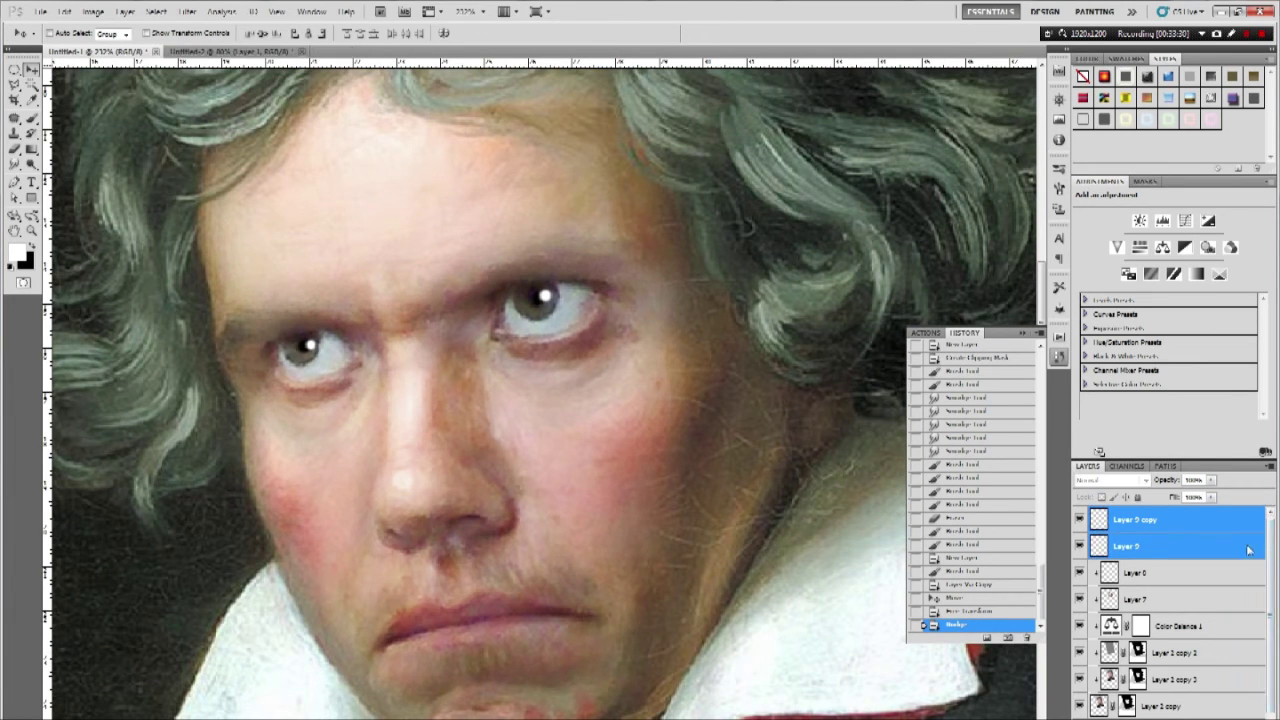
right_click(1250, 550)
click(1220, 517)
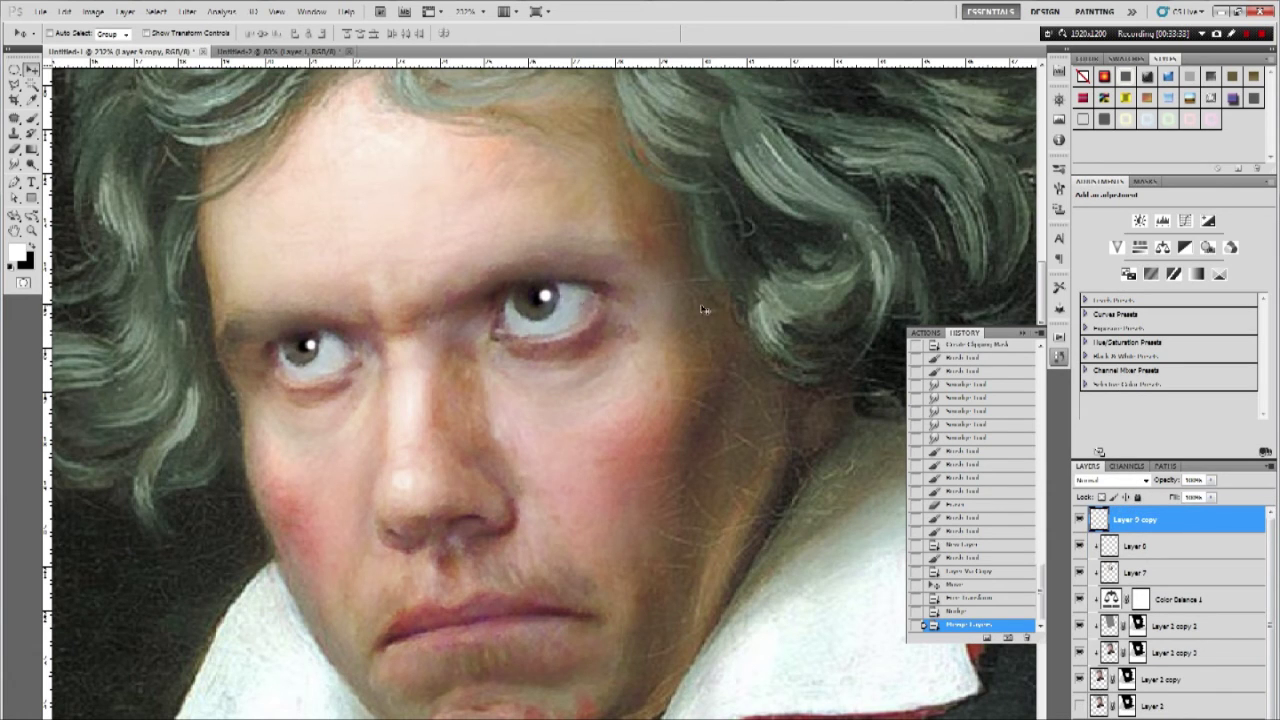
- Nudge the merged catchlights together, slightly left and down, until they sit well inside both pupils
key(Left)
key(Left)
key(Left)
key(Left)
key(Left)
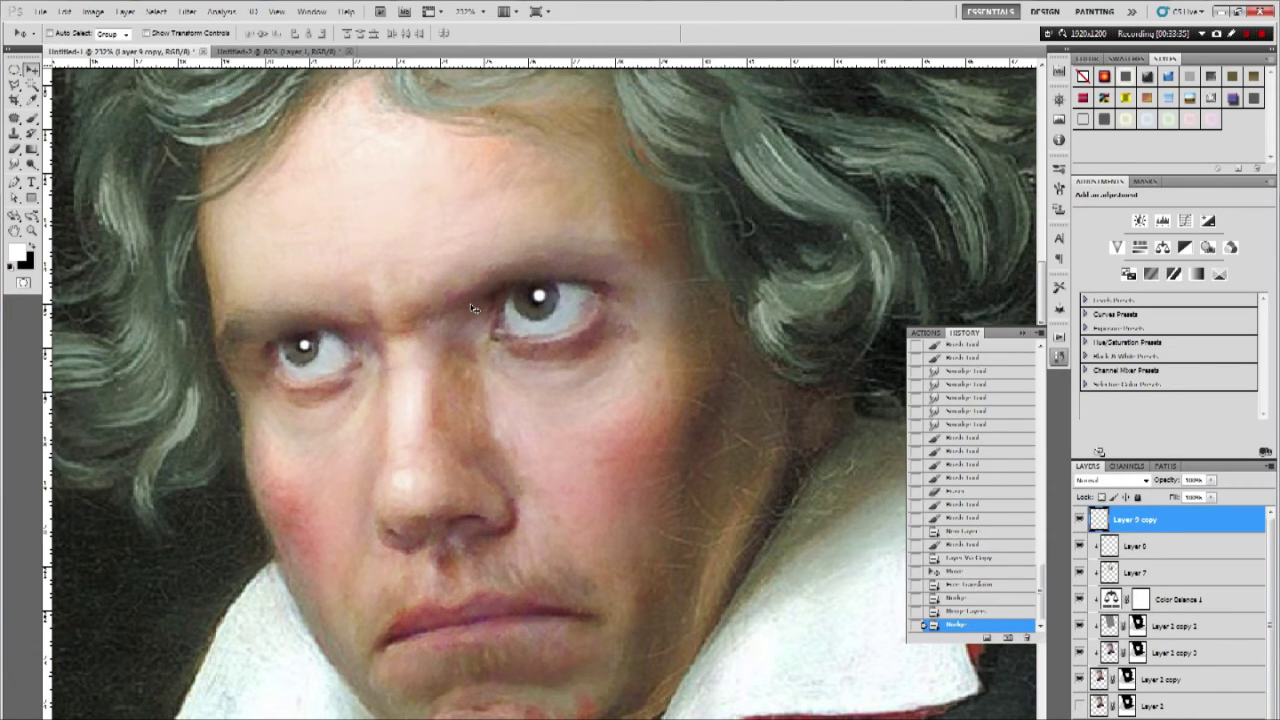
key(Left)
key(Left)
key(Down)
key(Down)
key(Down)
key(Down)
key(Down)
key(Down)
key(Right)
key(Right)
key(Right)
key(Right)
key(Right)
key(Right)
key(Up)
key(Up)
key(Up)
key(Up)
key(Up)
key(Left)
key(Left)
key(Down)
key(Down)
key(Left)
key(Left)
key(Left)
key(Left)
key(Left)
key(Left)
key(Left)
key(Down)
key(Down)
key(Left)
- Check the catchlights at several zoom levels and slightly lower the opacity of the merged catchlight layer
key(ctrl+0)
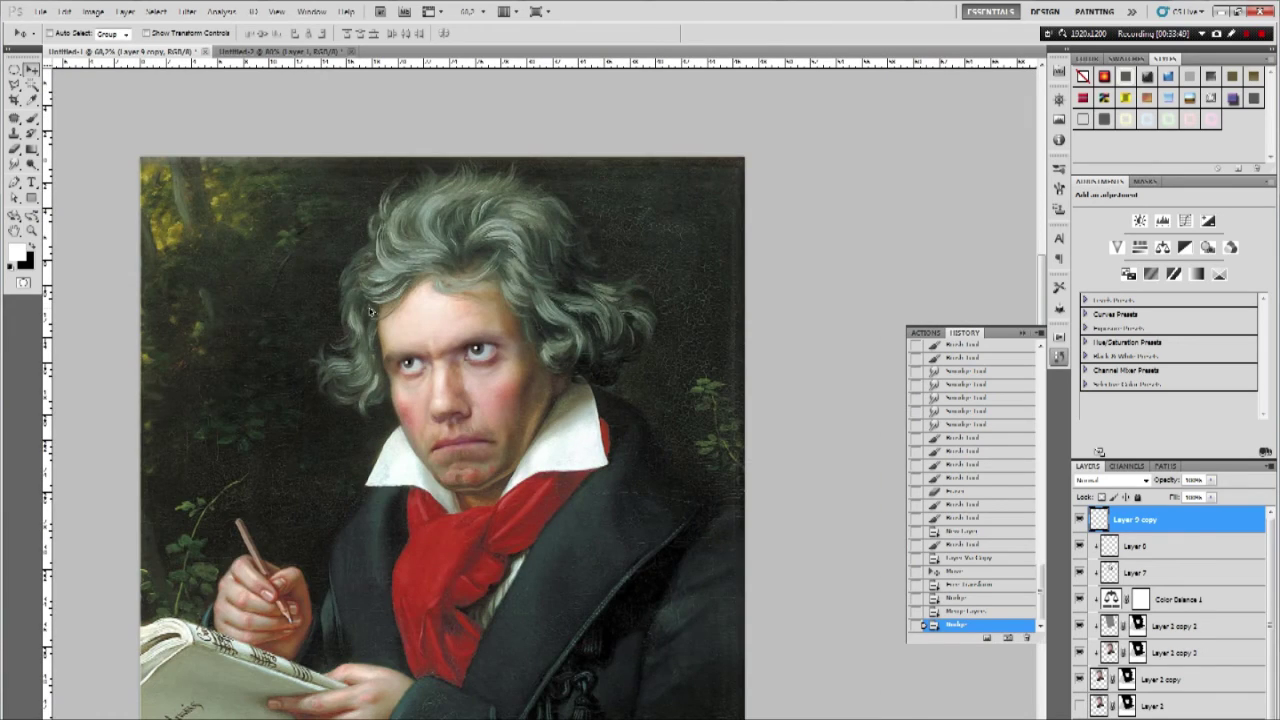
scroll(383, 363, up, 5)
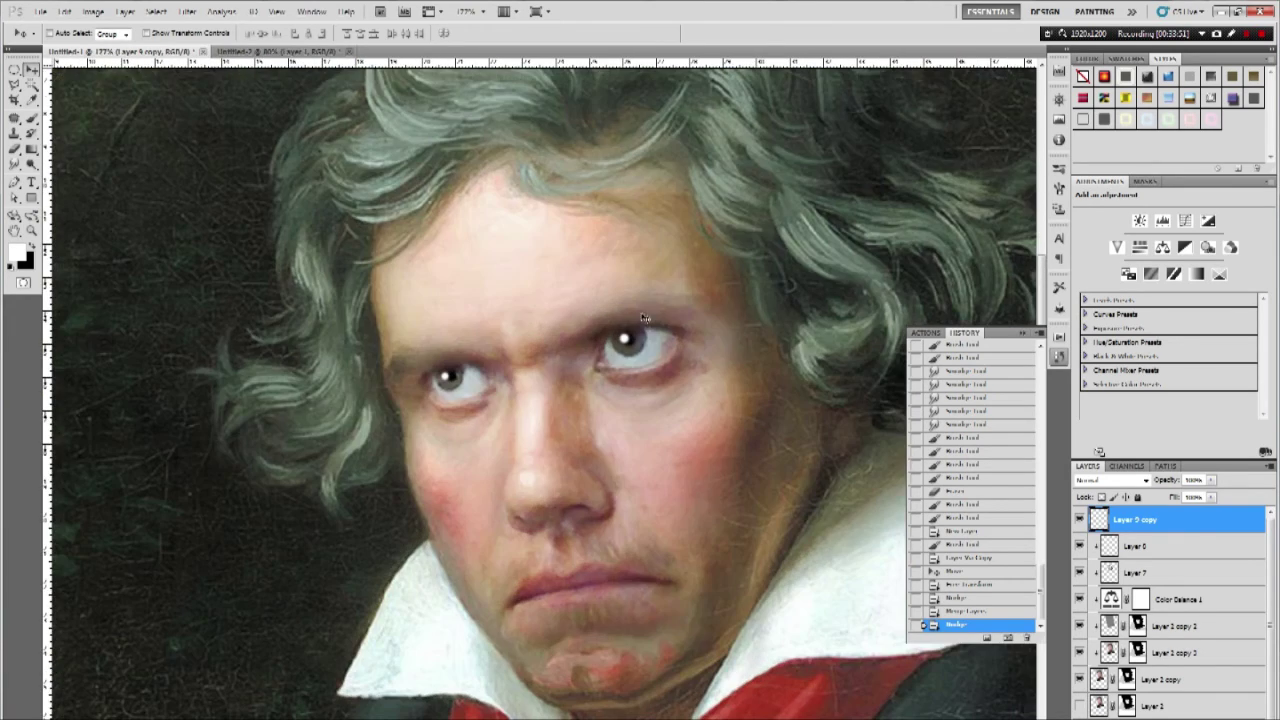
click(687, 356)
key(ctrl+0)
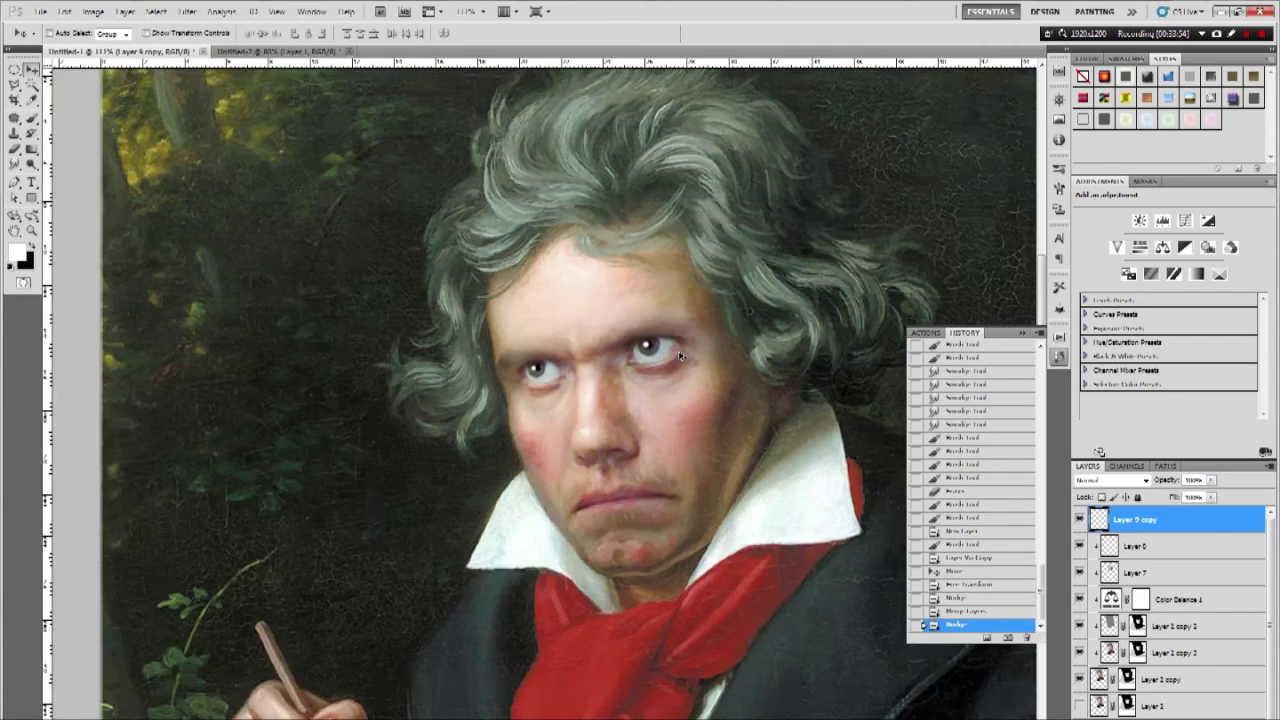
scroll(458, 355, up, 6)
scroll(489, 361, down, 4)
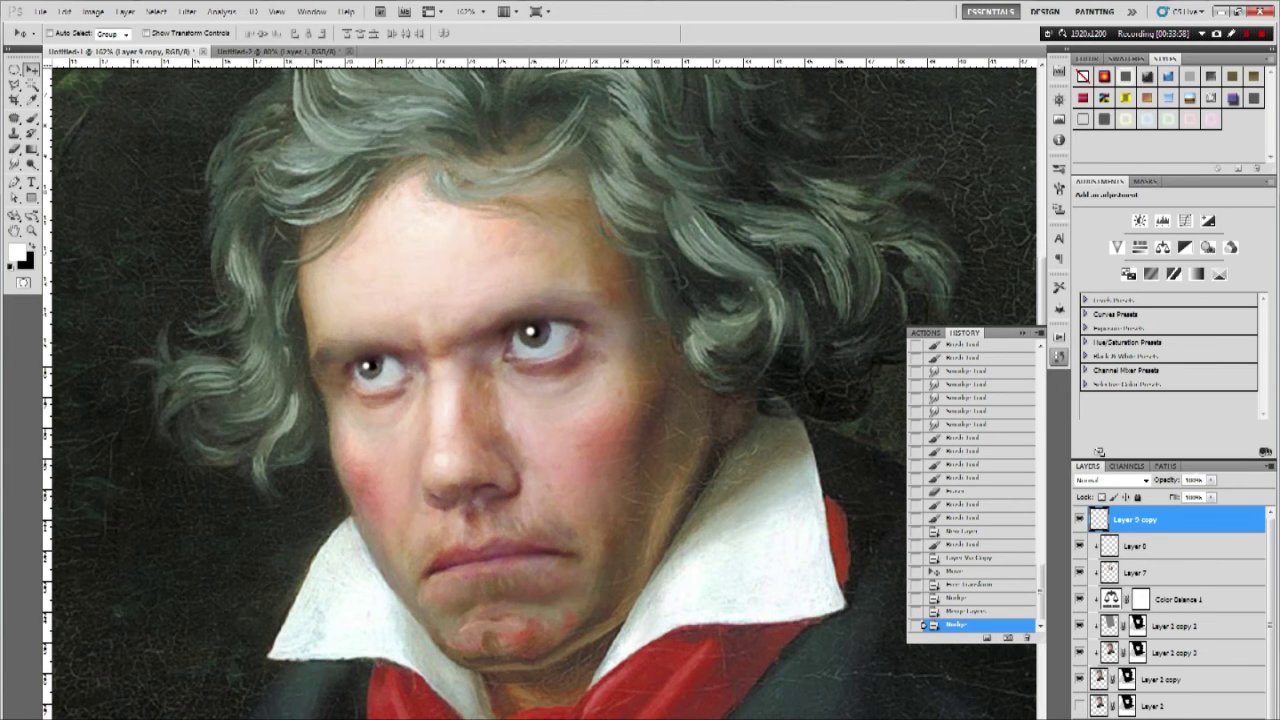
click(1211, 480)
drag(1212, 497, 1199, 497)
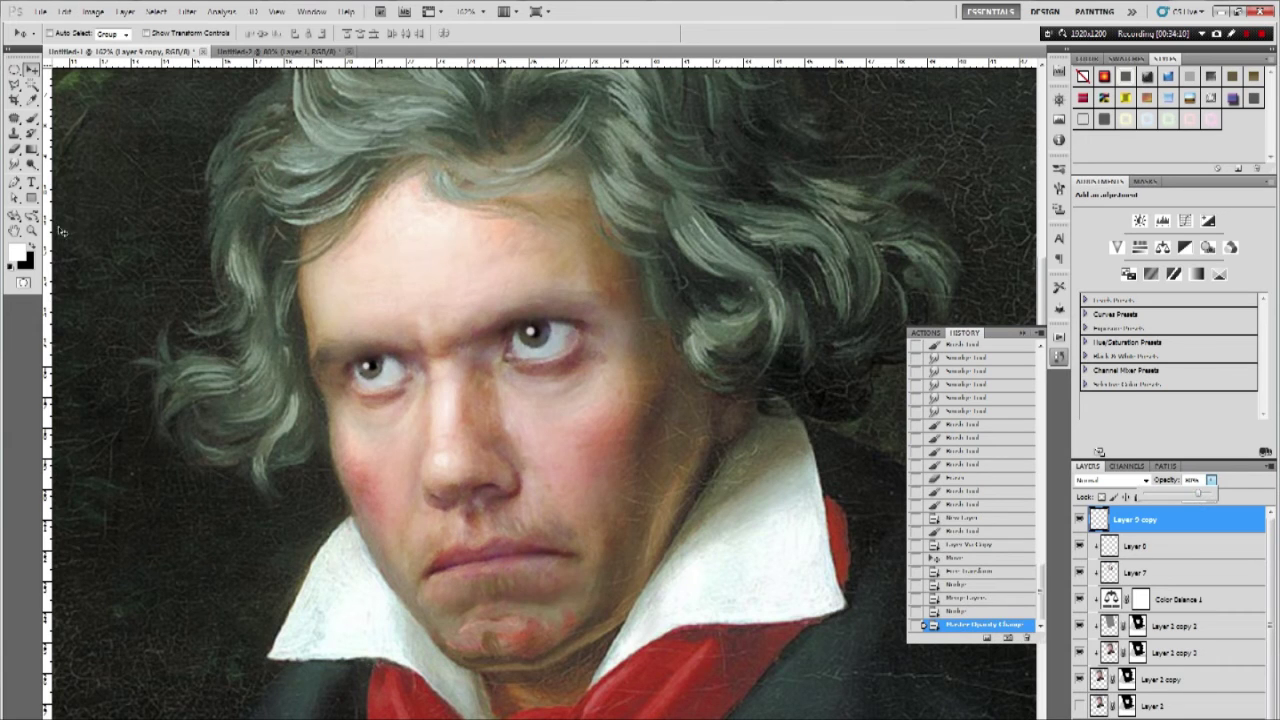
- Examine the whole portrait at 100%, 50% and 66.7%, comparing it with the earlier Create Clipping Mask history state
click(31, 231)
double_click(31, 231)
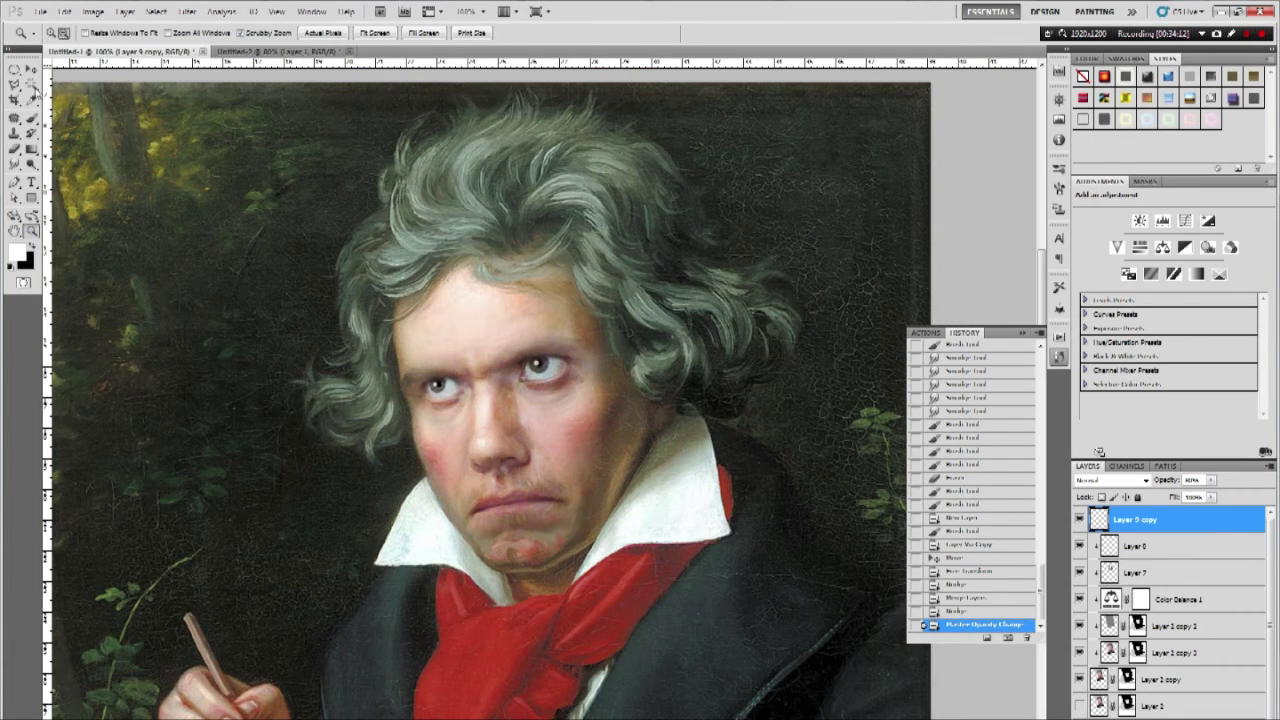
click(297, 297)
click(311, 294)
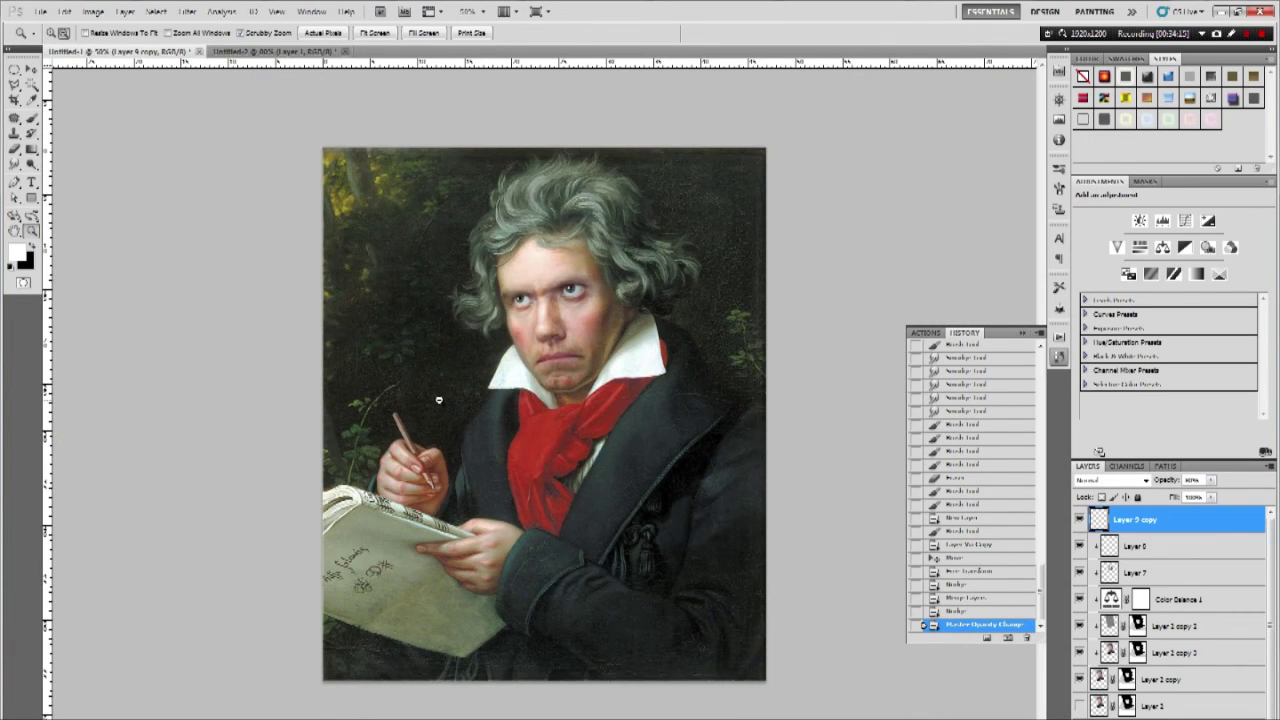
click(51, 34)
click(641, 290)
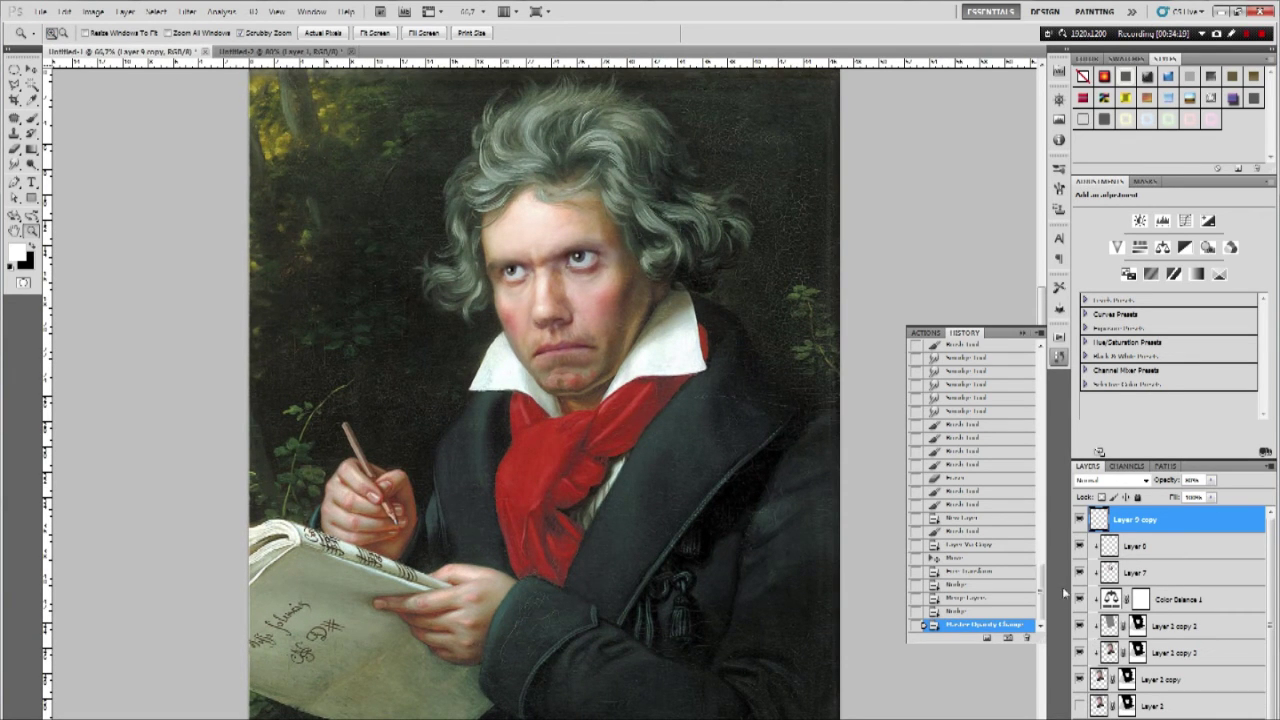
scroll(962, 406, up, 3)
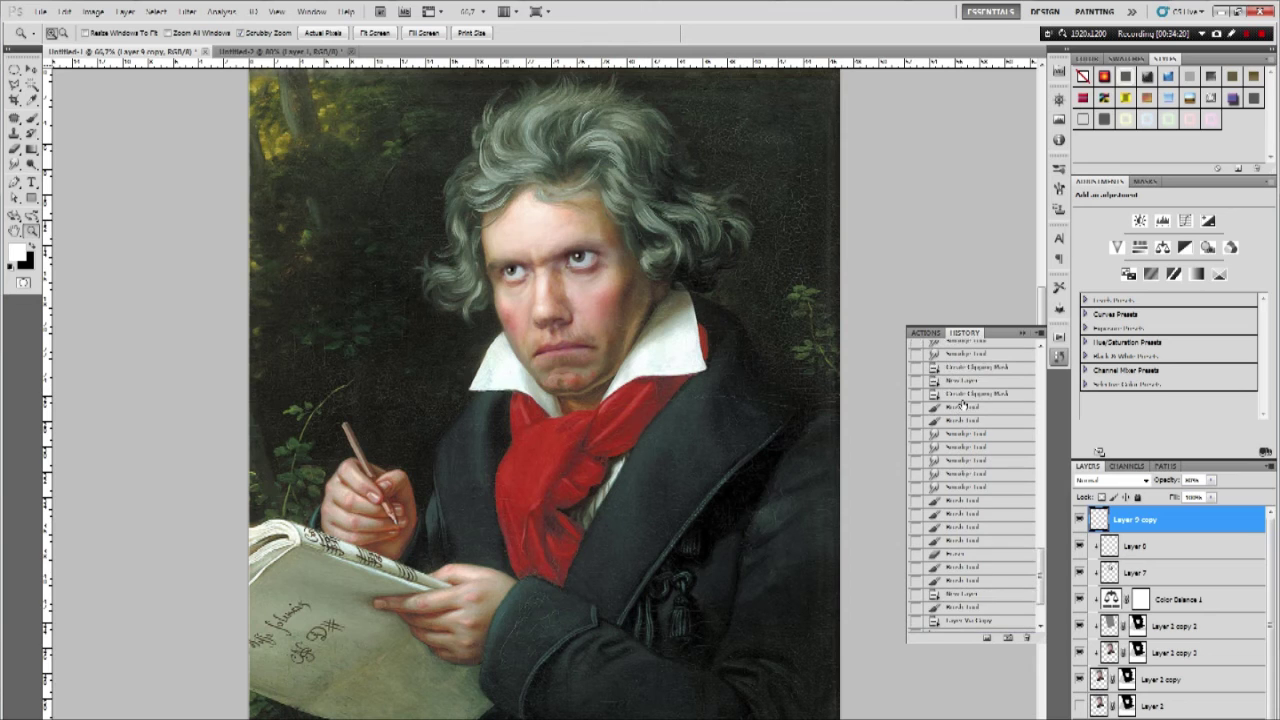
click(960, 394)
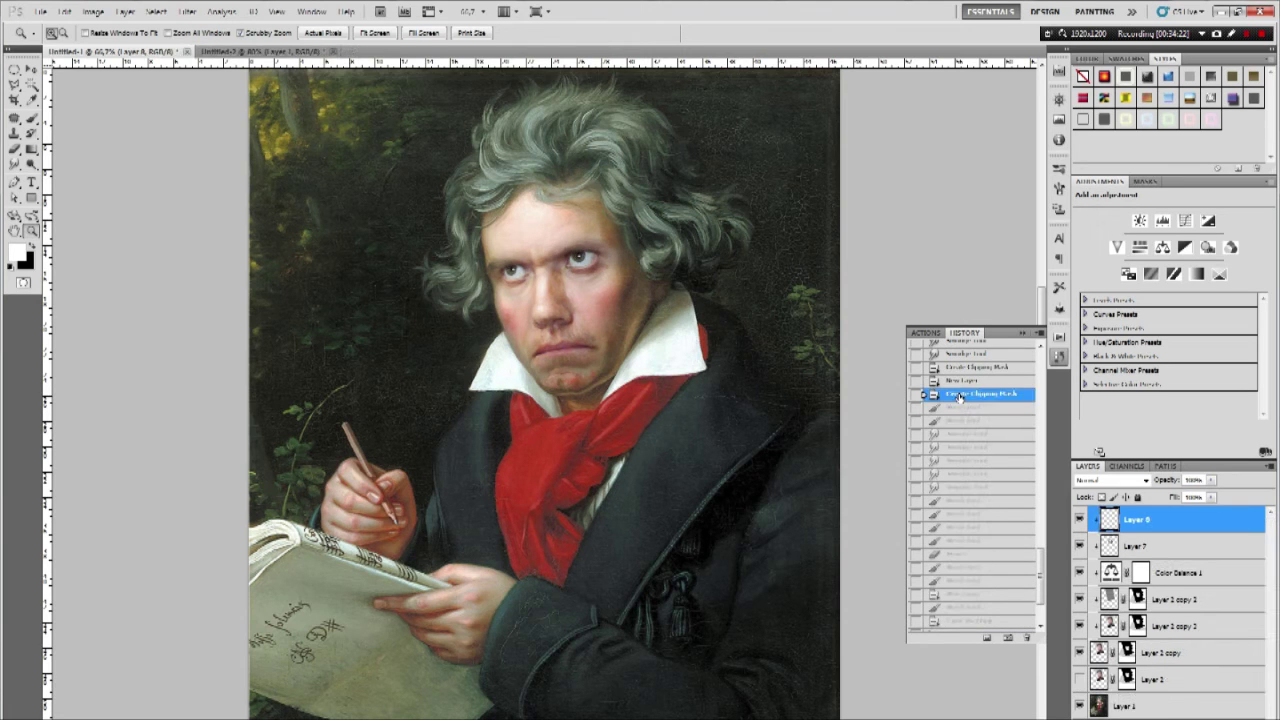
scroll(960, 396, up, 1)
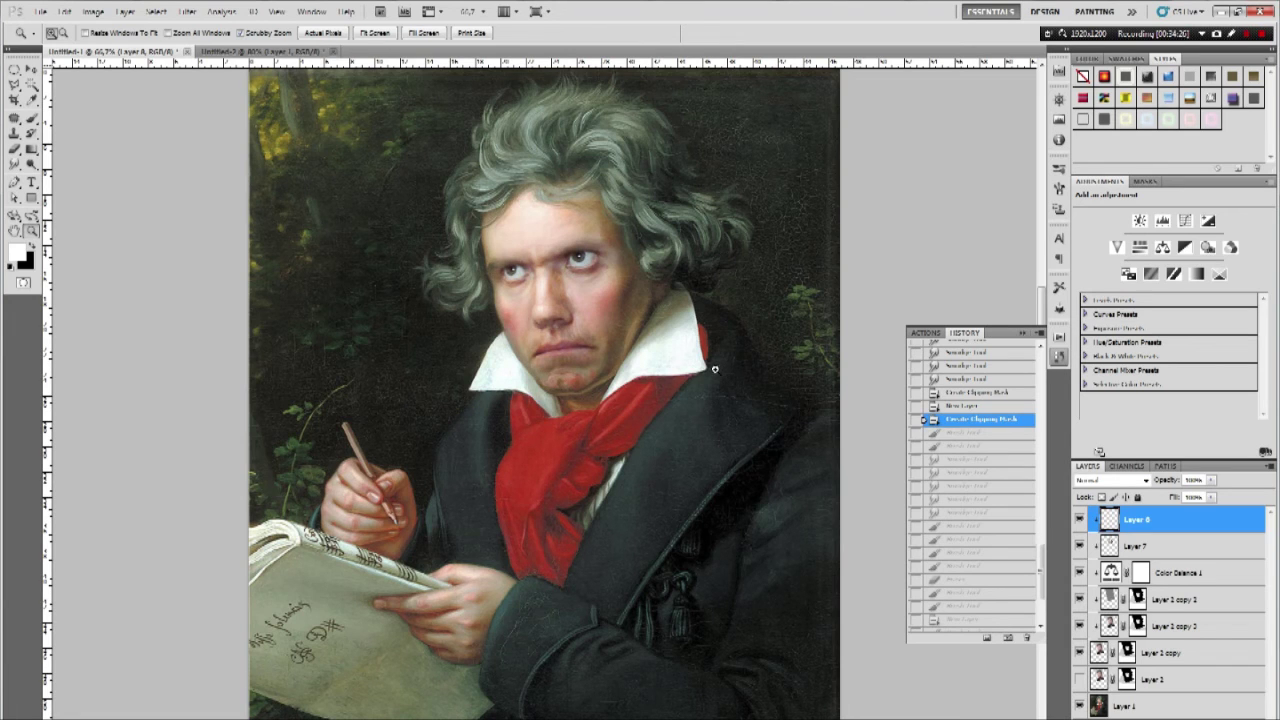
scroll(968, 545, down, 3)
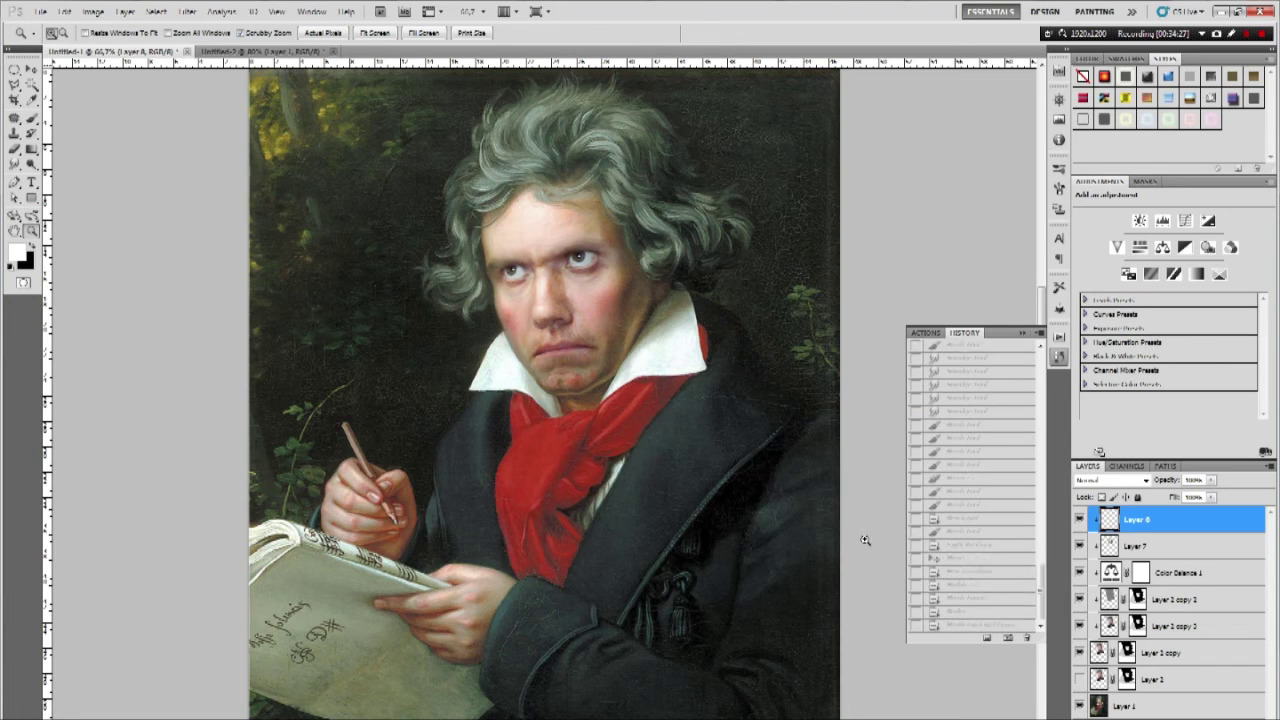
click(968, 625)
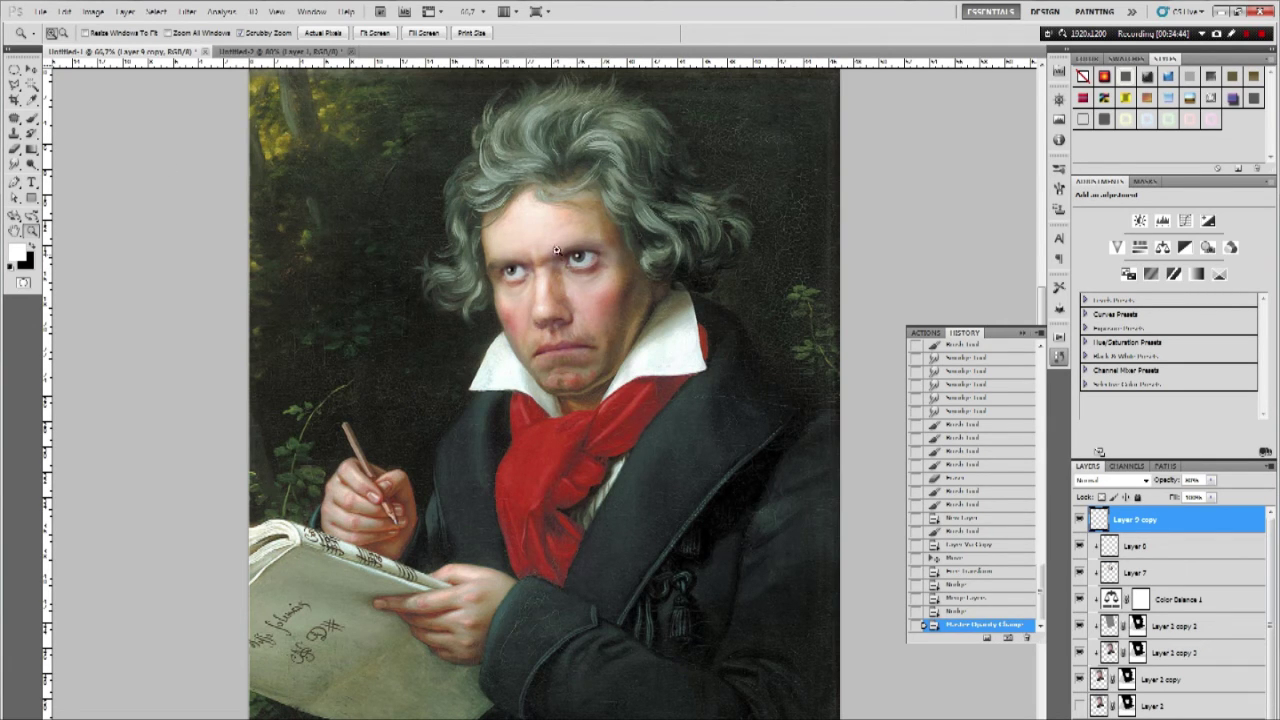
- Fine-tune the Color Balance 1 layer: shift the shadows slightly toward yellow and set the midtones' Cyan-Red value to +2
drag(542, 280, 618, 370)
key(alt)
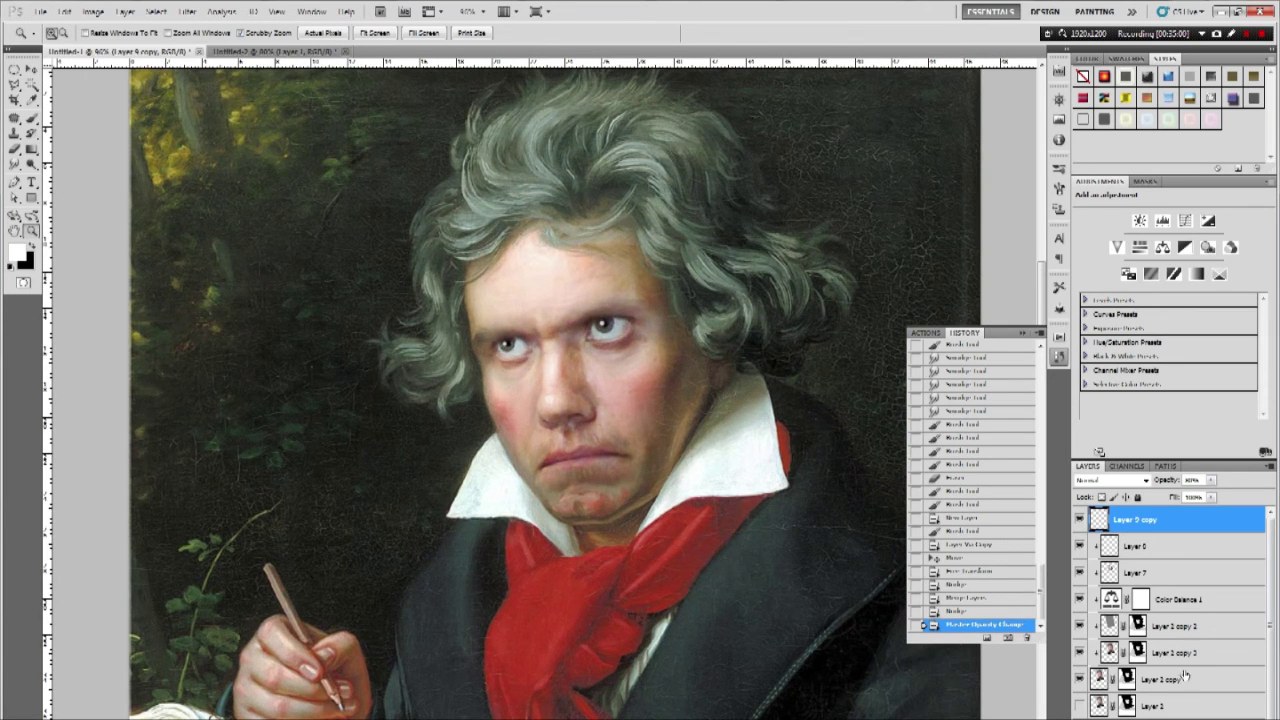
click(1112, 599)
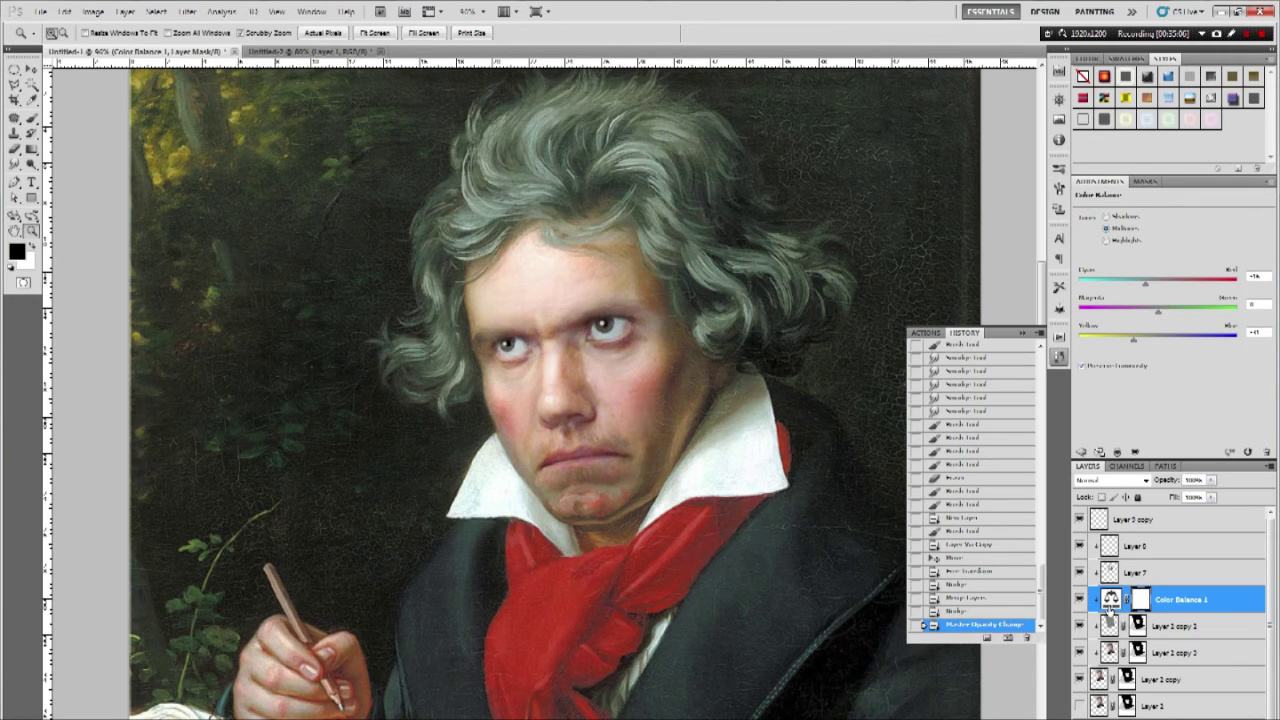
click(1125, 220)
mouse_move(1161, 340)
mouse_down()
mouse_move(1138, 341)
mouse_move(1155, 344)
mouse_up()
scroll(828, 343, down, 2)
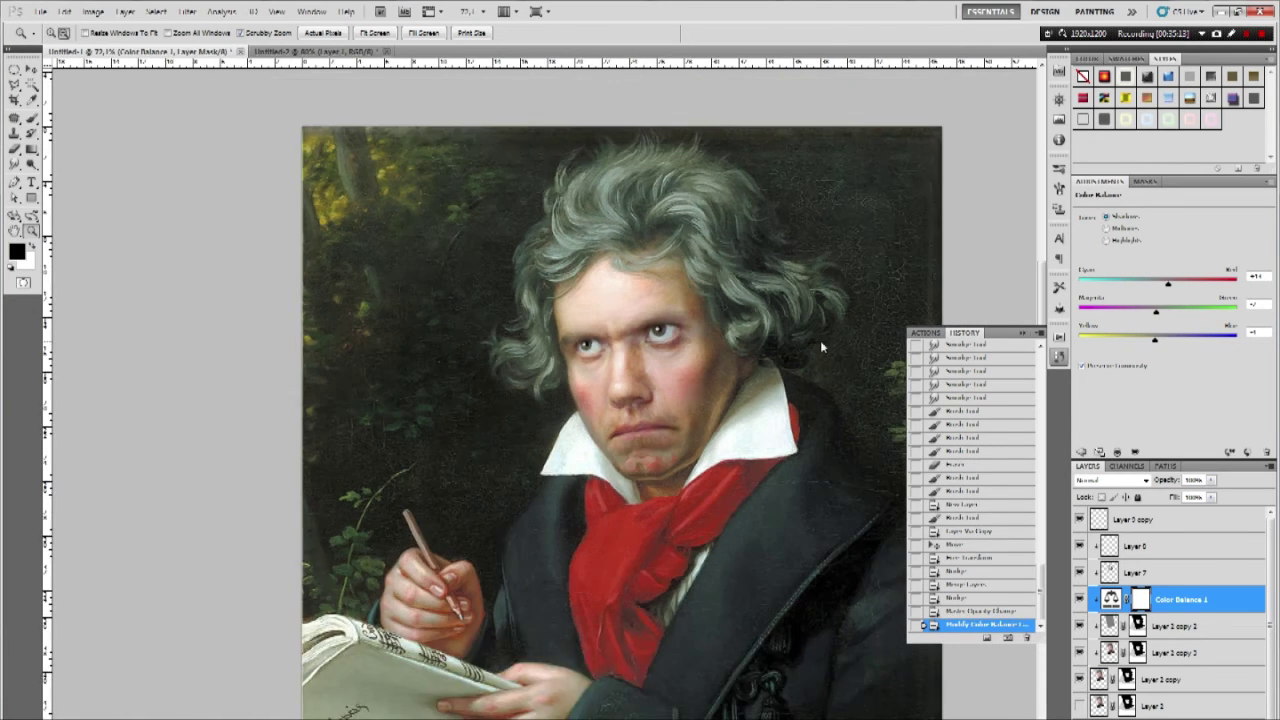
click(1118, 230)
drag(1148, 288, 1159, 287)
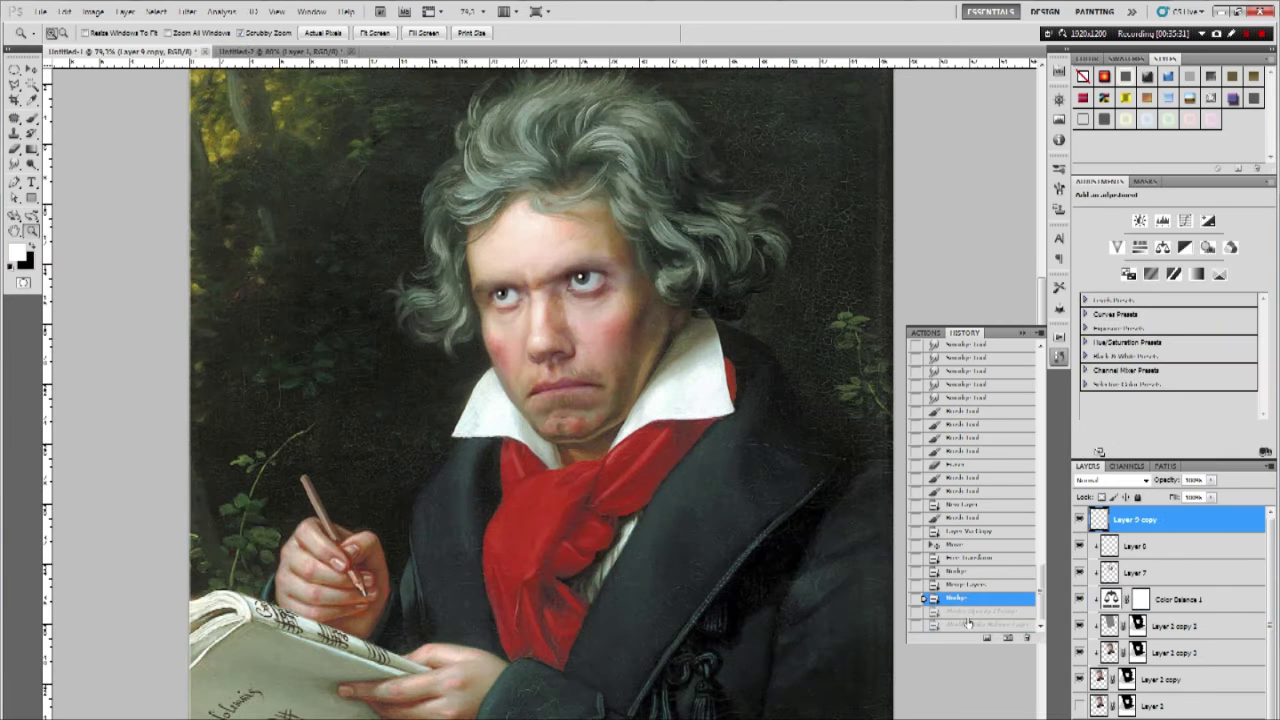
- Return to the latest colour-balance history state and examine how the face blends into the painting, both close up and in full view
click(968, 625)
mouse_move(557, 368)
mouse_down()
mouse_move(460, 382)
mouse_move(538, 370)
mouse_up()
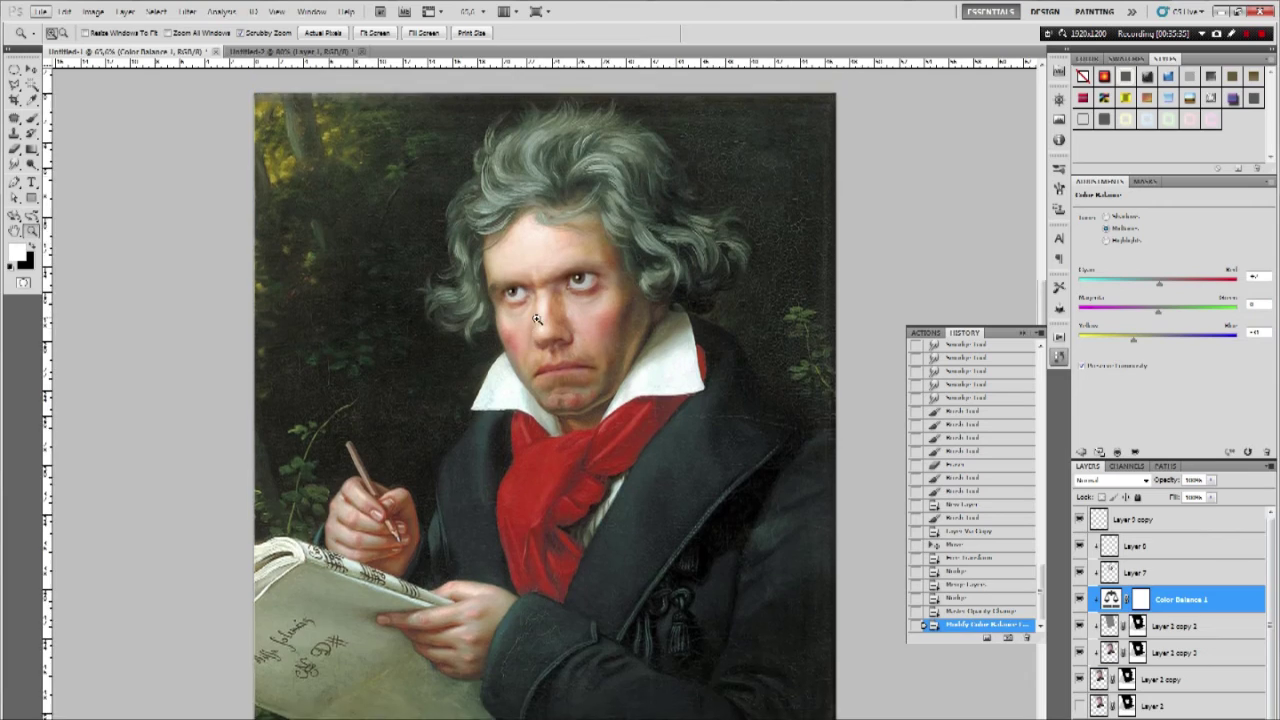
drag(453, 314, 529, 392)
mouse_move(564, 300)
mouse_down()
mouse_move(515, 270)
mouse_move(556, 299)
mouse_up()
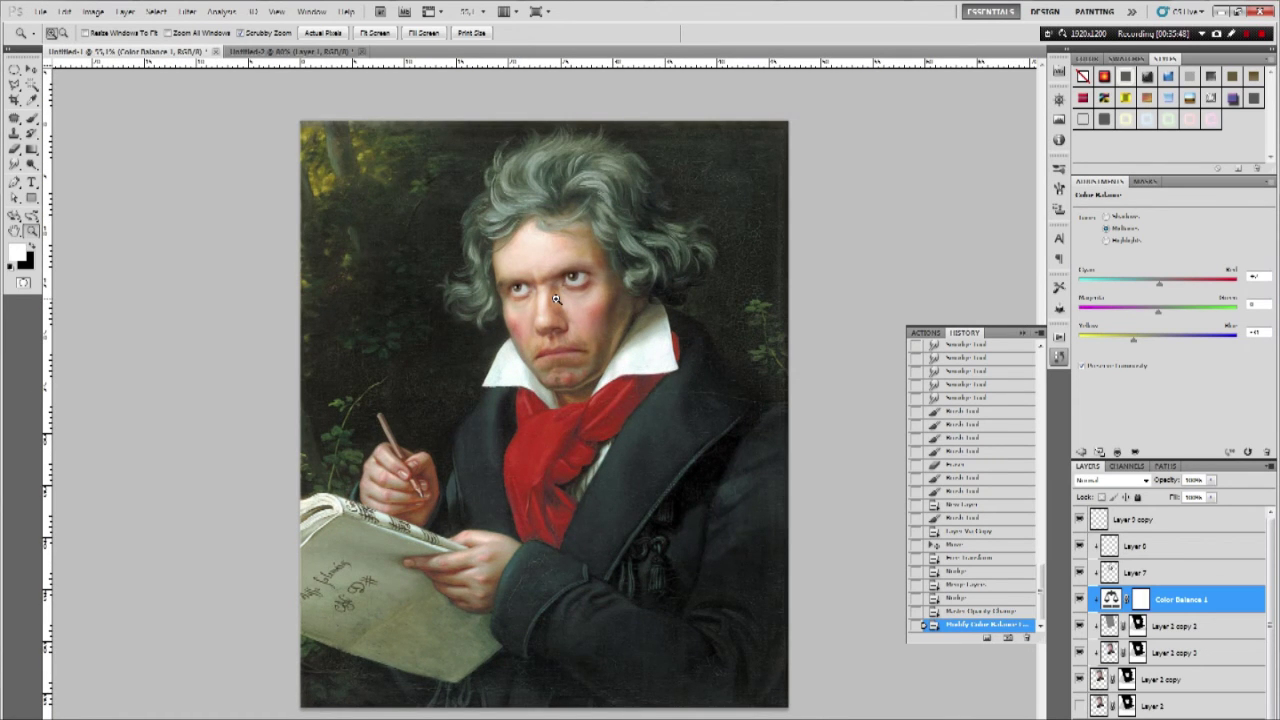
drag(559, 327, 540, 326)
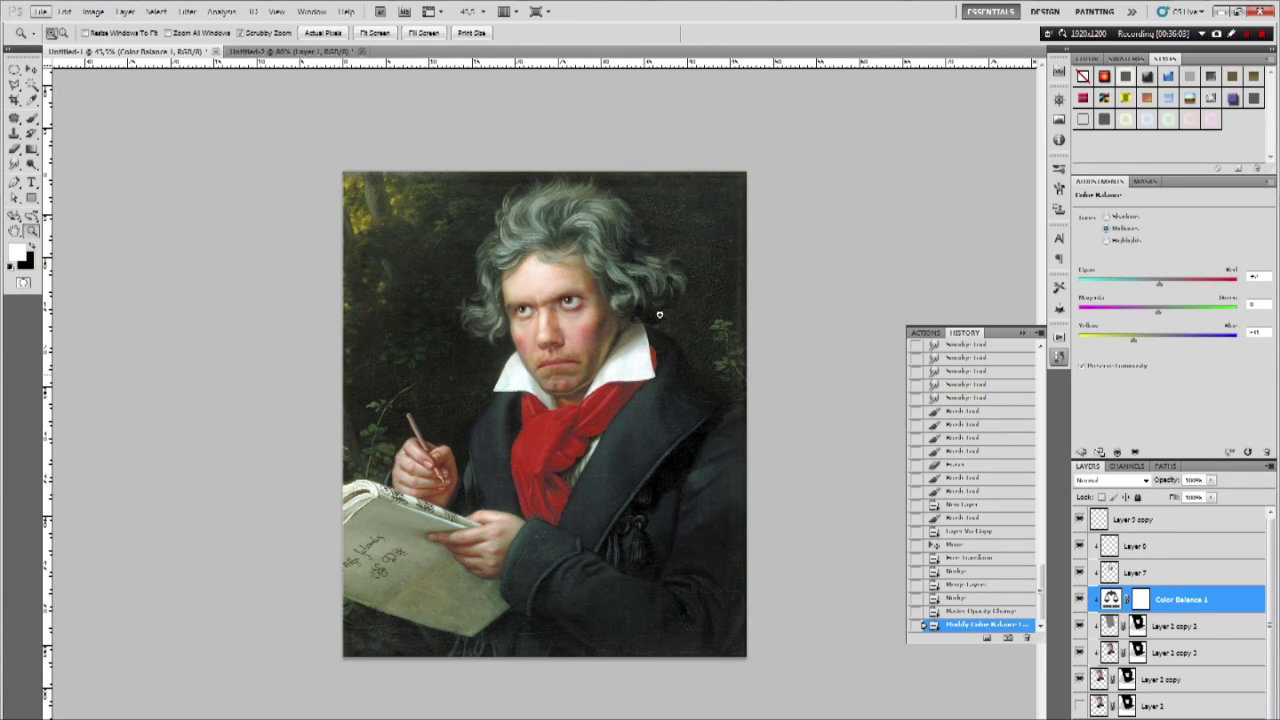
mouse_move(537, 344)
mouse_down()
mouse_move(604, 322)
mouse_move(516, 312)
mouse_move(529, 357)
mouse_move(556, 332)
mouse_up()
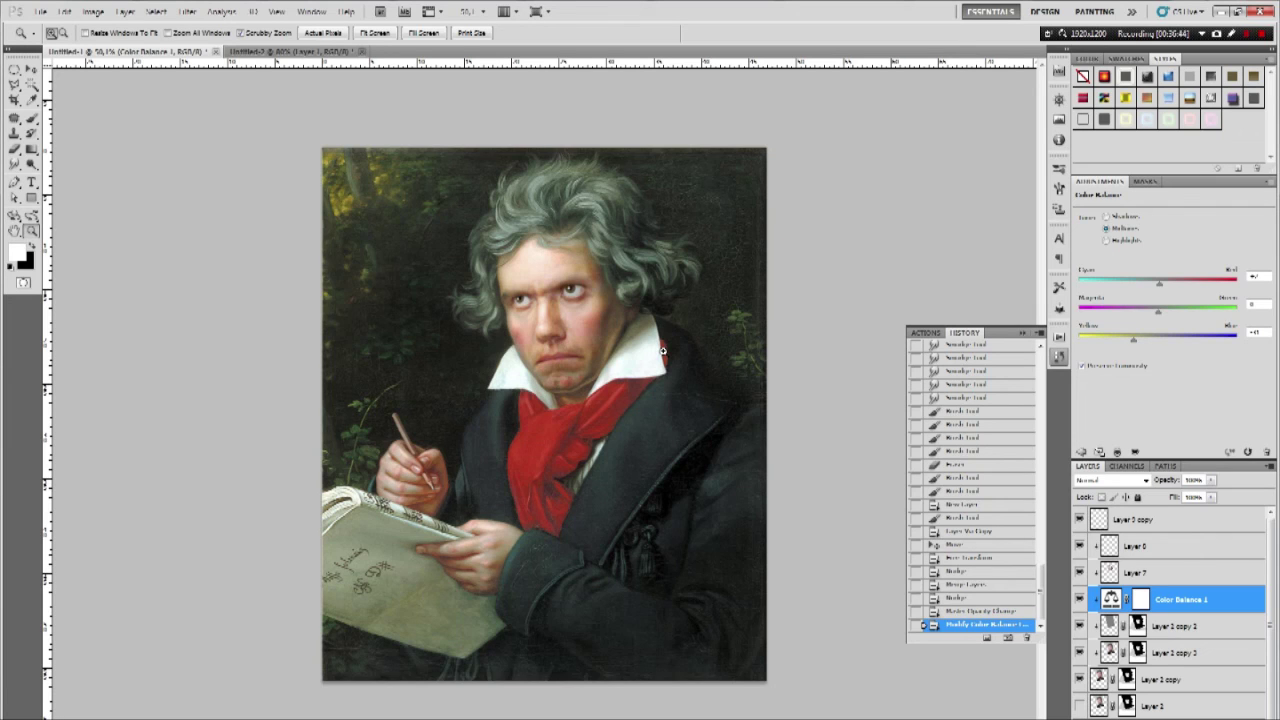
scroll(660, 350, up, 2)
scroll(473, 236, up, 2)
key(ctrl+minus)
key(ctrl+minus)
key(ctrl+minus)
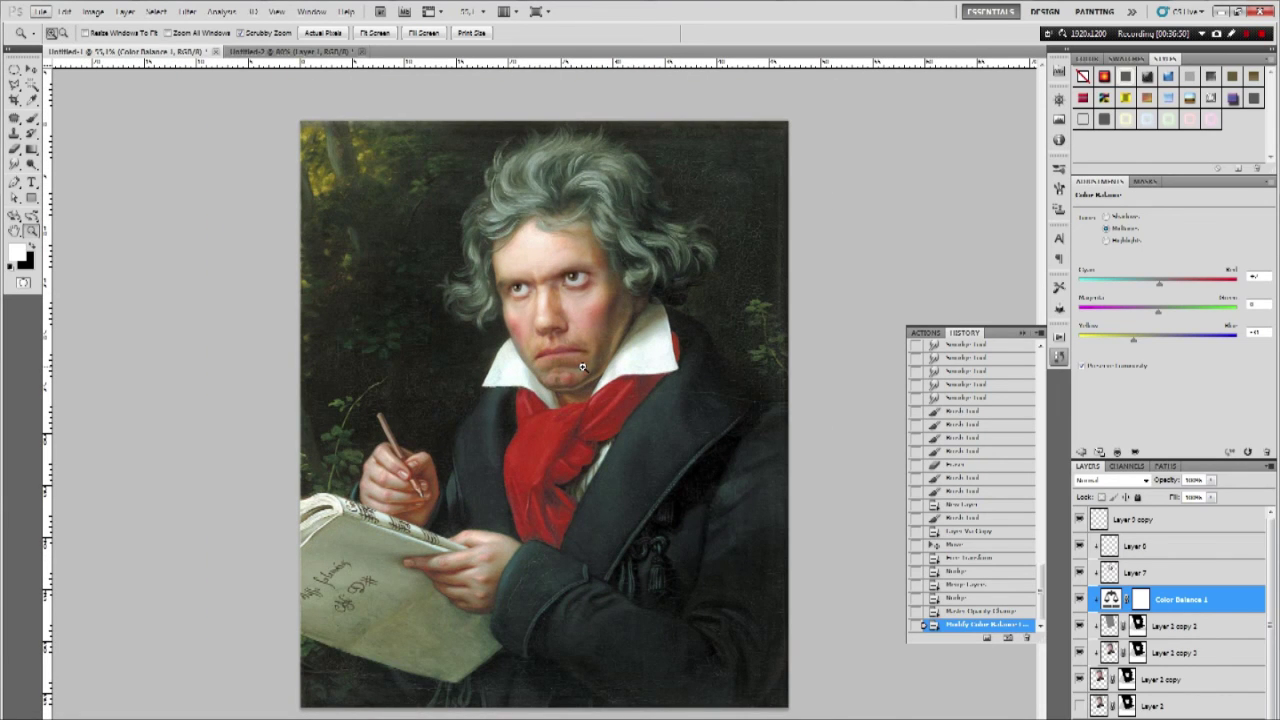
key(ctrl+minus)
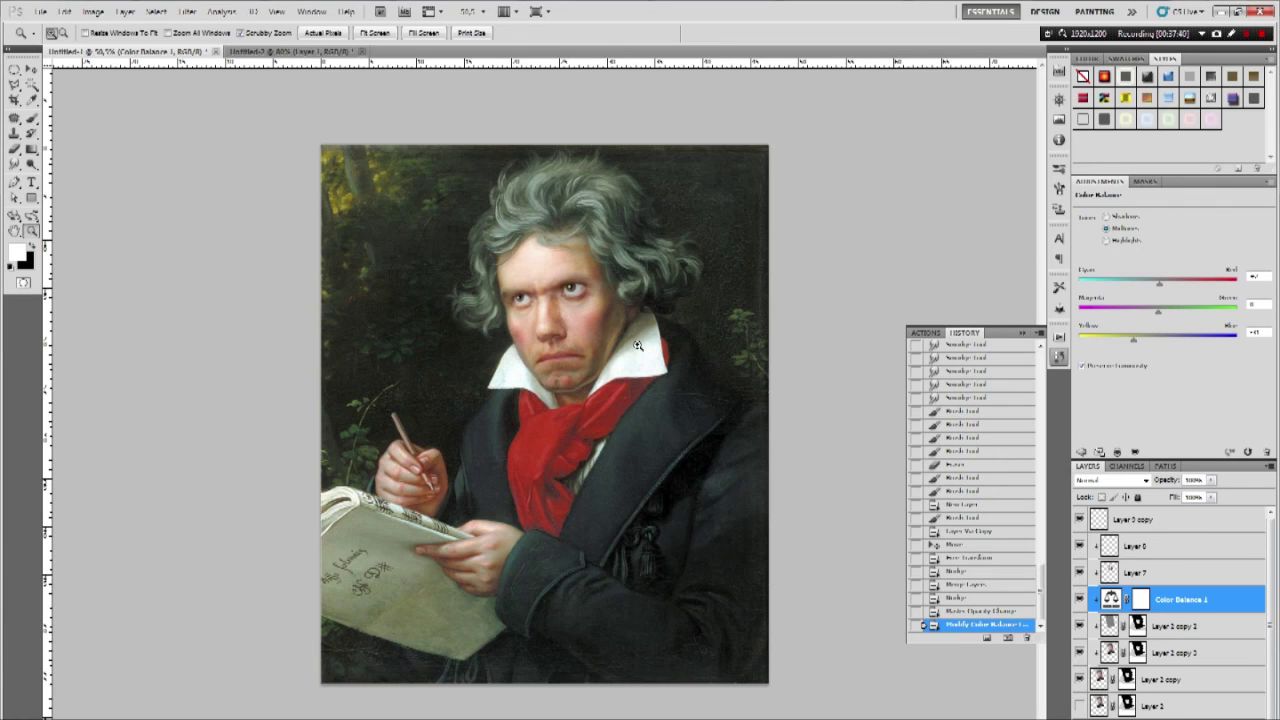
alt+click(623, 310)
click(540, 312)
scroll(541, 311, up, 1)
scroll(622, 296, down, 3)
scroll(656, 390, up, 2)
drag(657, 383, 654, 427)
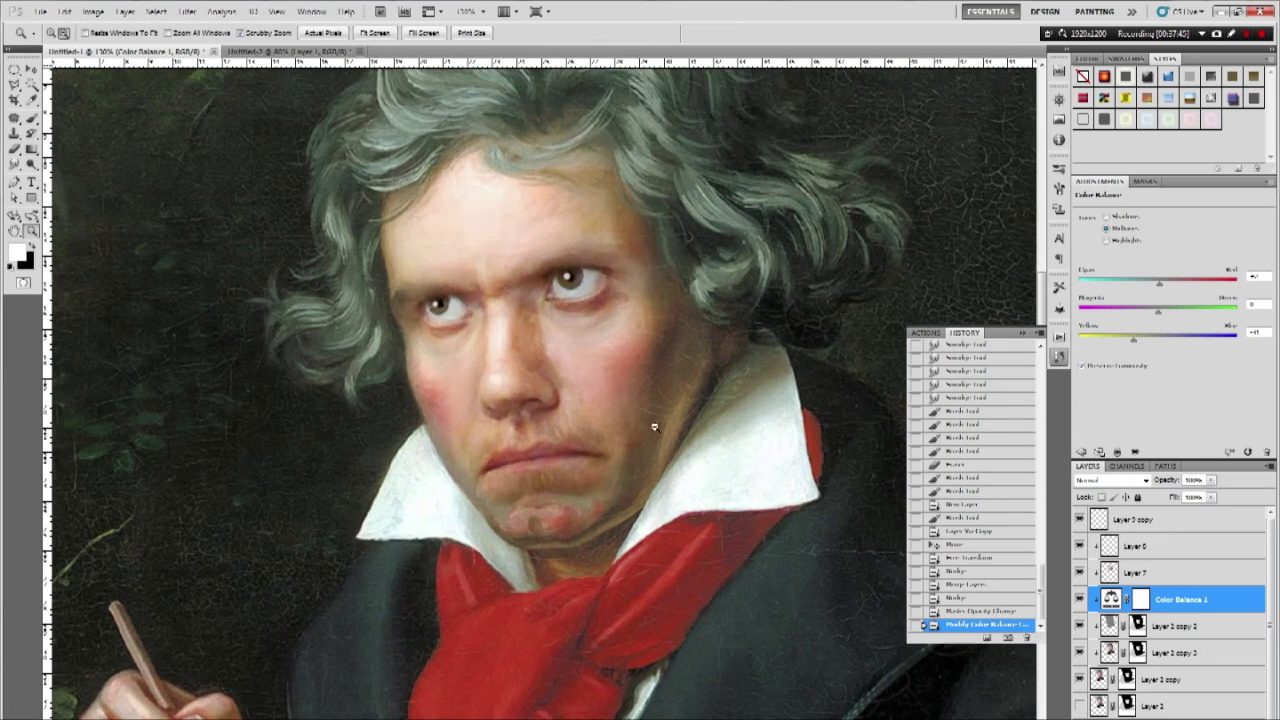
key(ctrl+0)
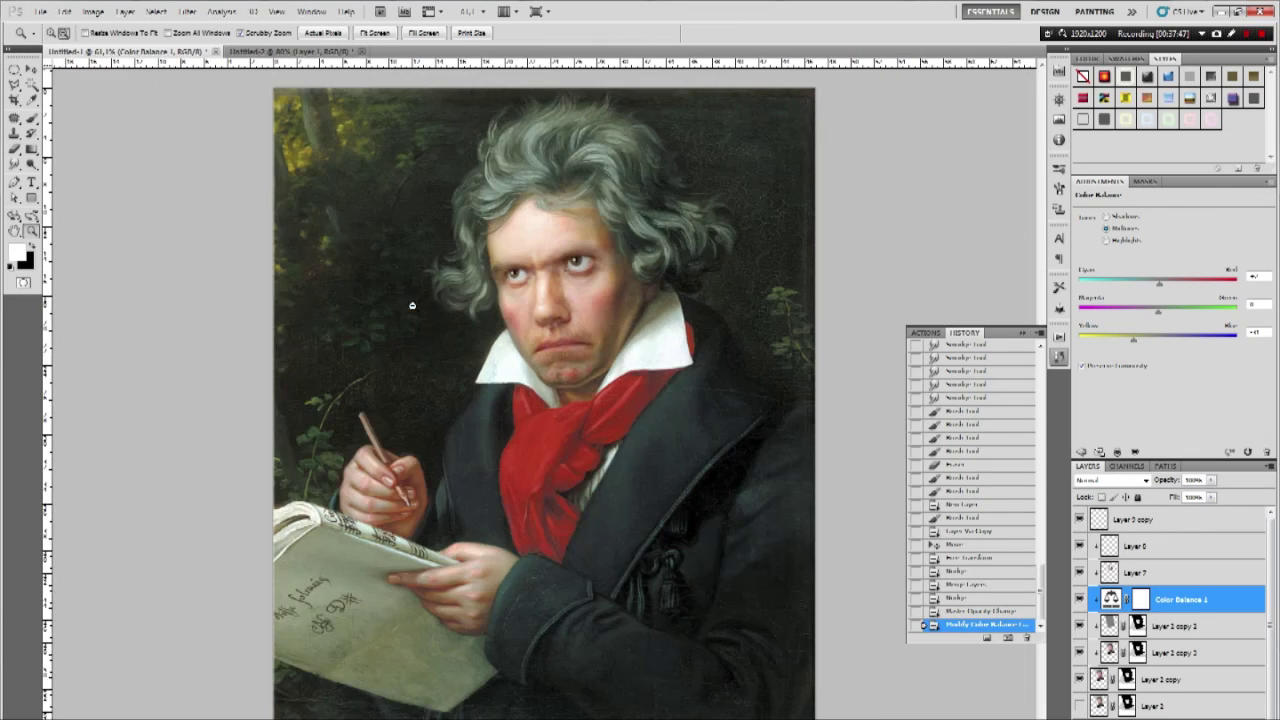
scroll(574, 310, down, 1)
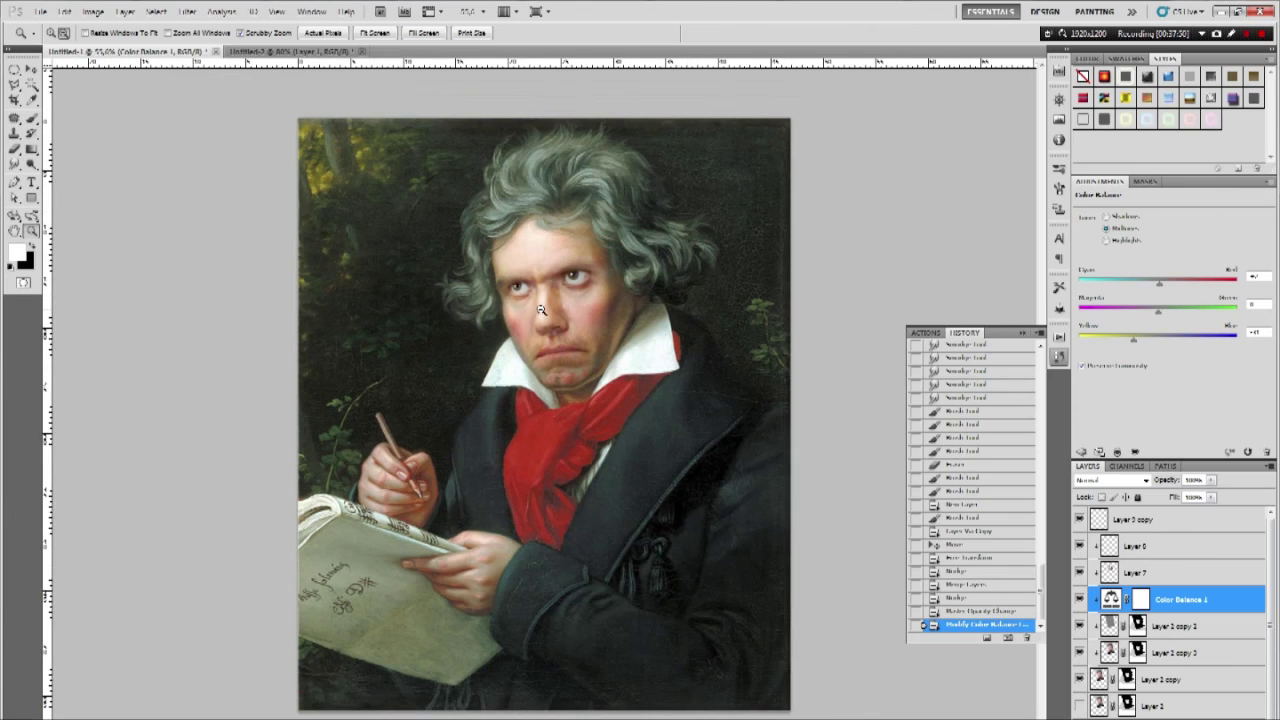
scroll(542, 311, down, 1)
drag(574, 320, 590, 341)
alt+click(590, 341)
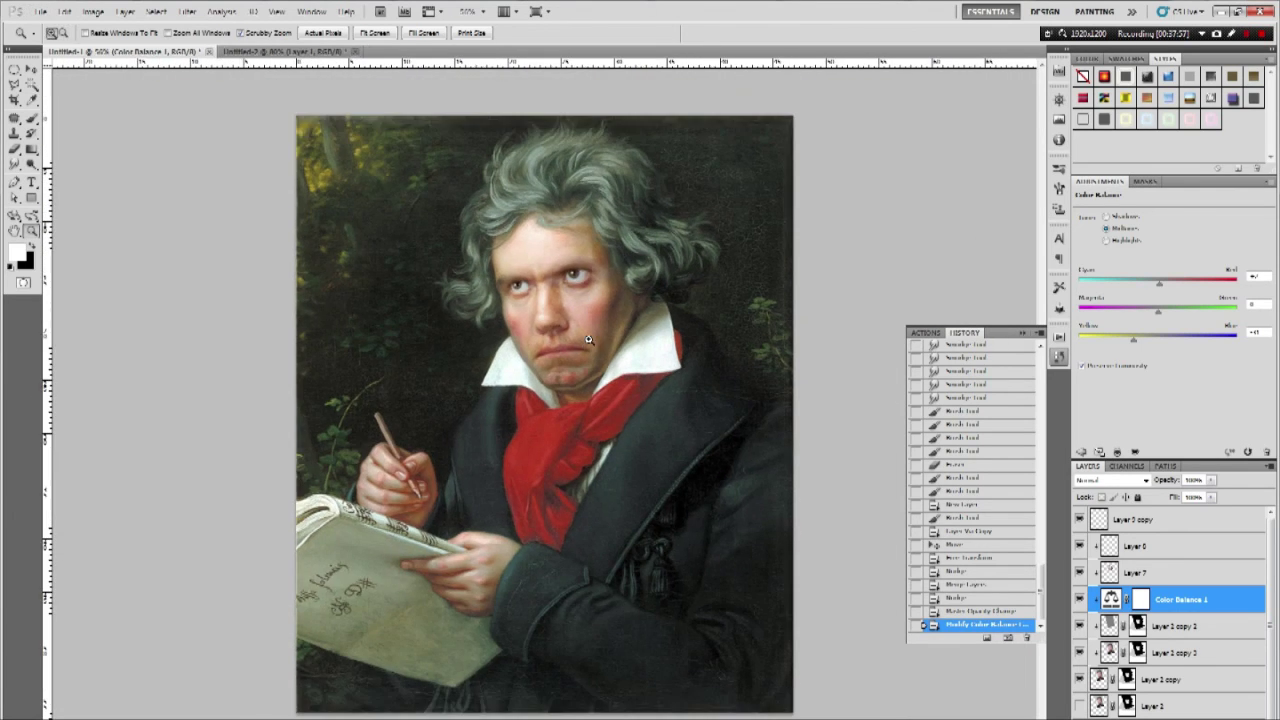